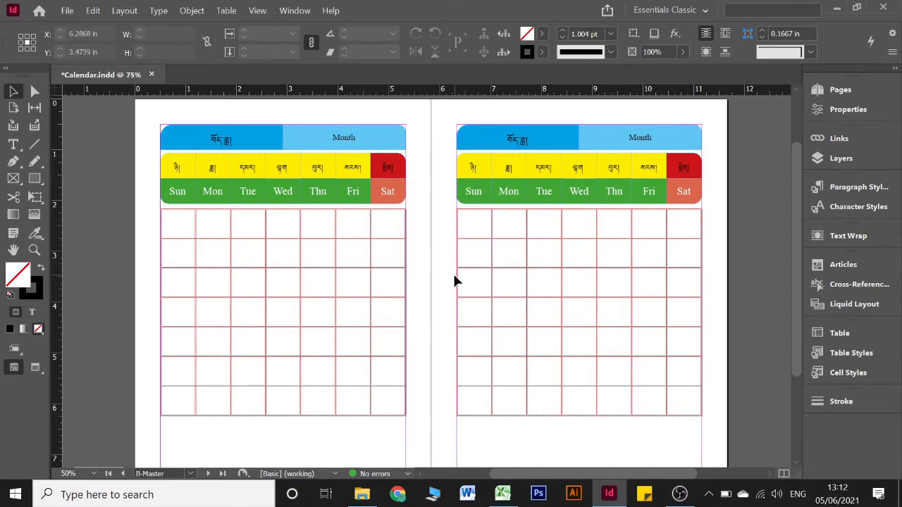
- Switch to the Calendar Tibetan and English workbook in Excel, cancel the pending copy and examine the Tibetan and English month tables
left_click(503, 494)
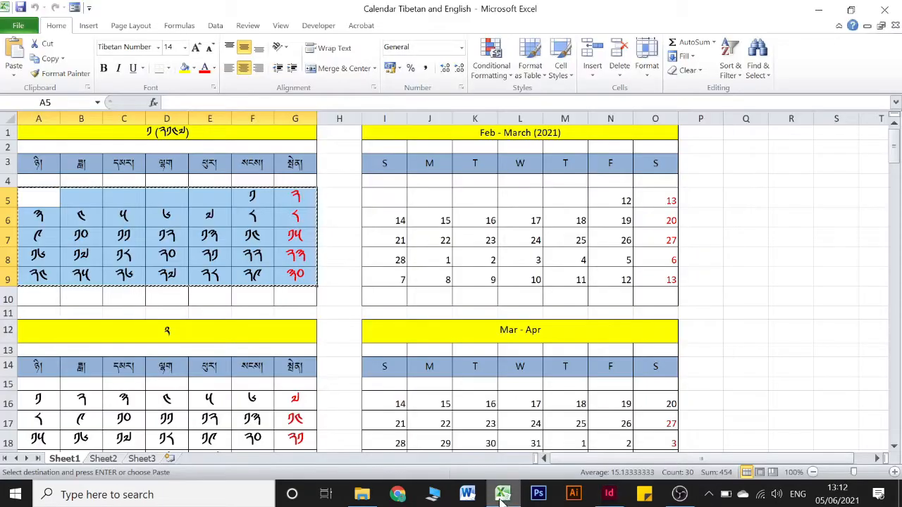
left_click(346, 172)
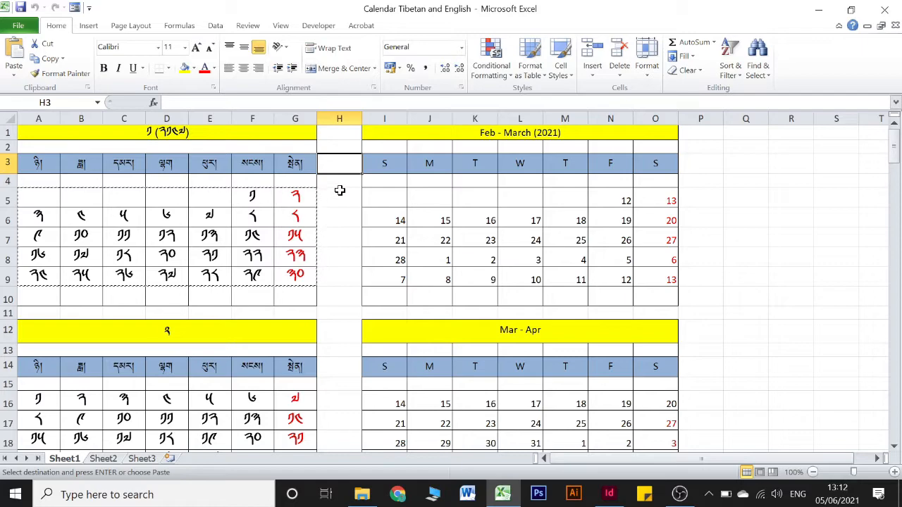
double_click(339, 190)
left_click(345, 224)
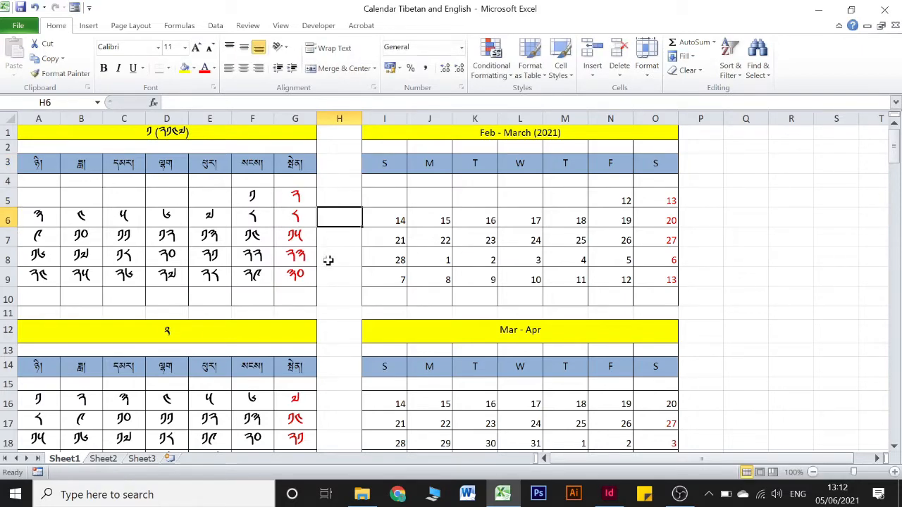
scroll(329, 260, "down", 1)
left_click(348, 250)
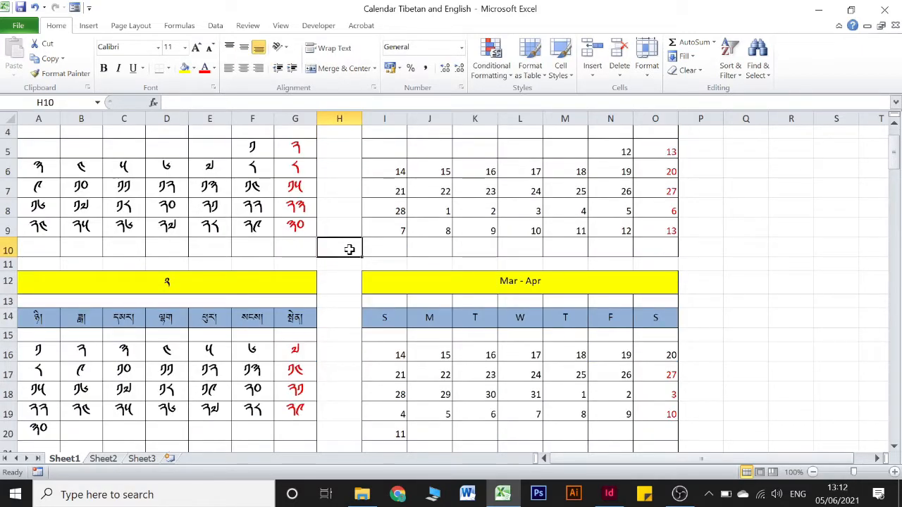
left_click(340, 180)
scroll(339, 185, "up", 1)
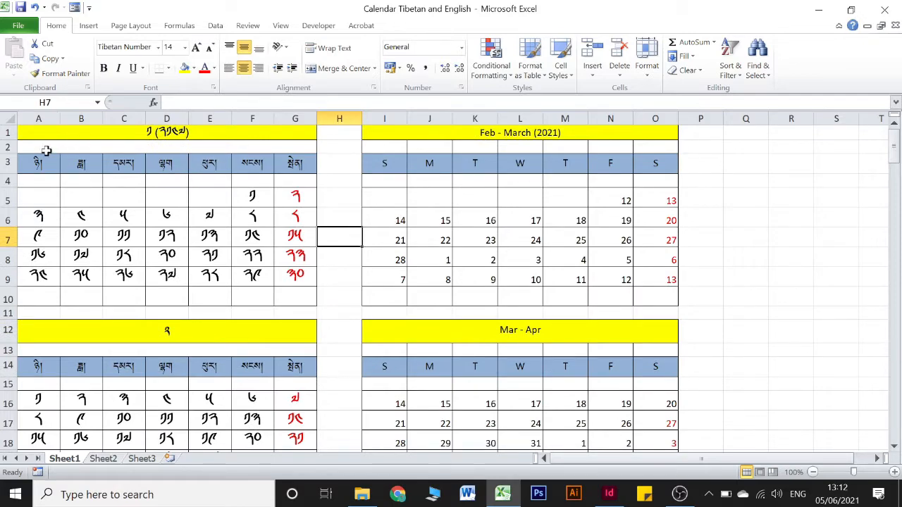
- Examine the titles of the first Tibetan and English month tables and the Tibetan weekday headings in row 3
left_click(63, 135)
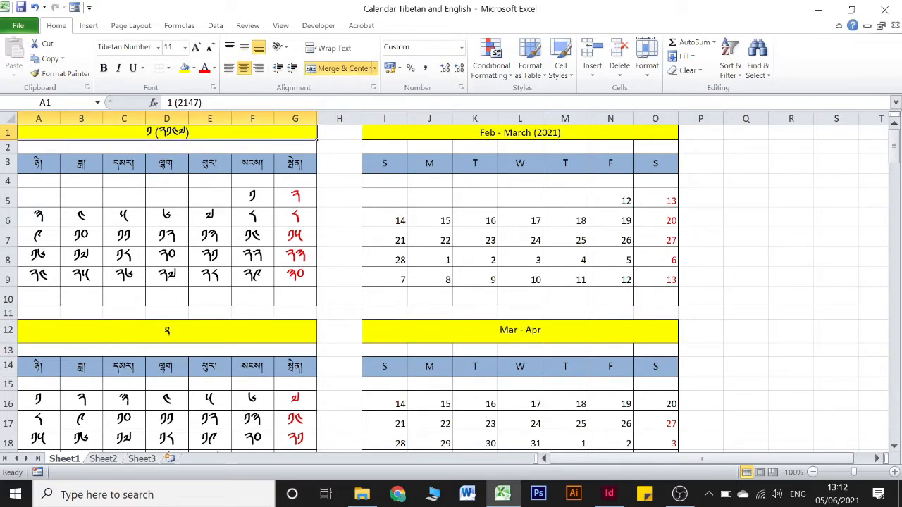
left_click(470, 129)
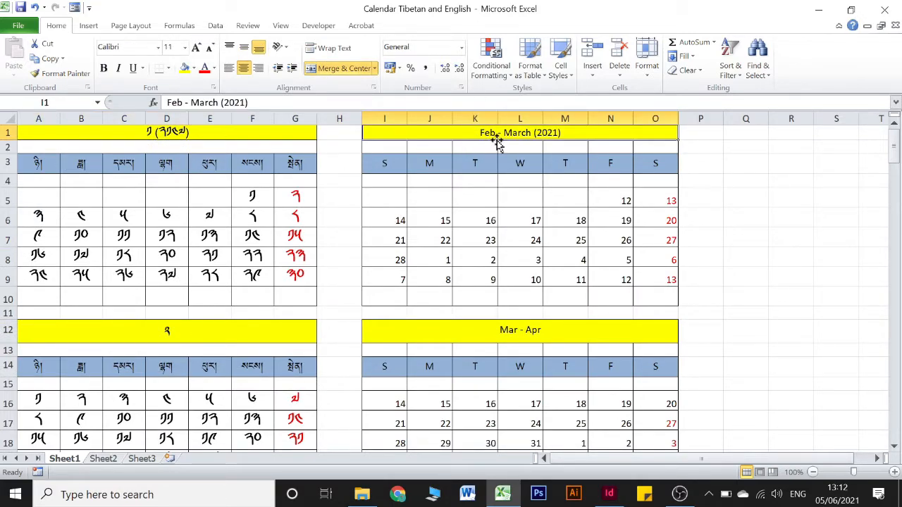
left_click_drag(35, 158, 81, 156)
left_click(117, 157)
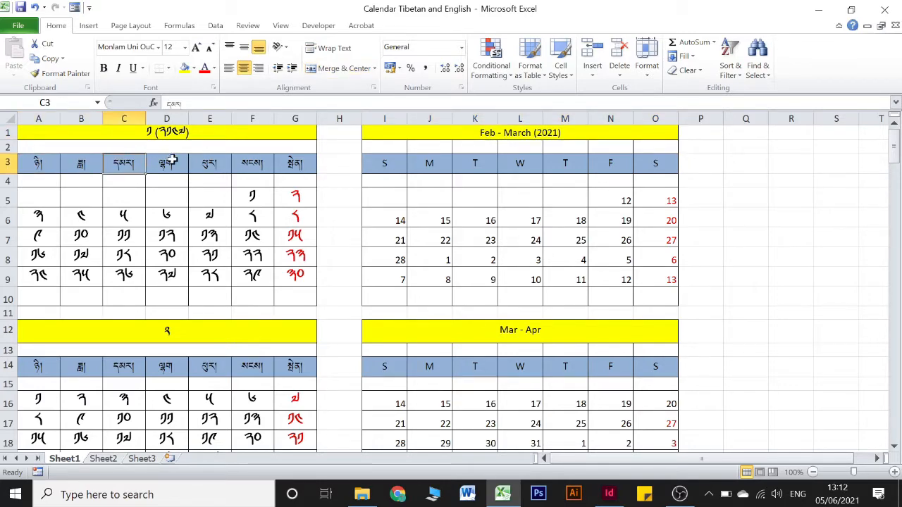
left_click(53, 166)
left_click(83, 165)
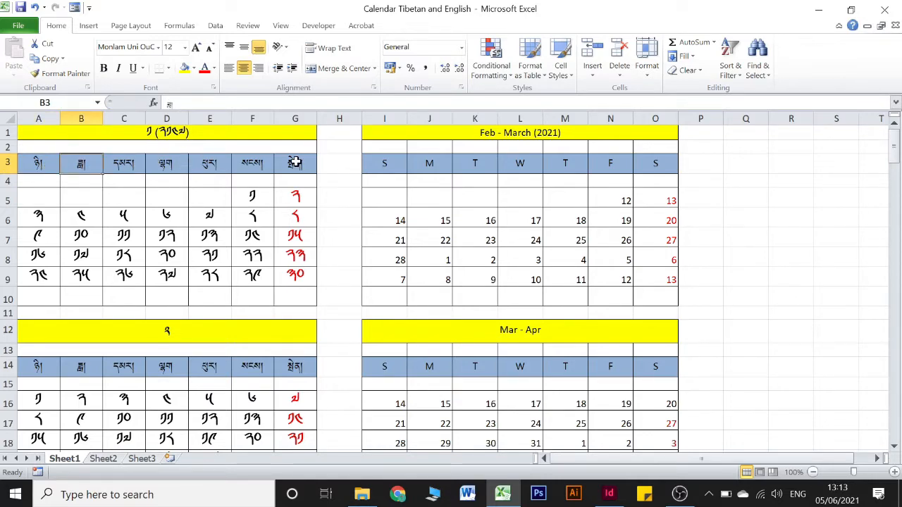
- Examine the English weekday headings in row 3 and the month tables further down Sheet1
left_click(393, 162)
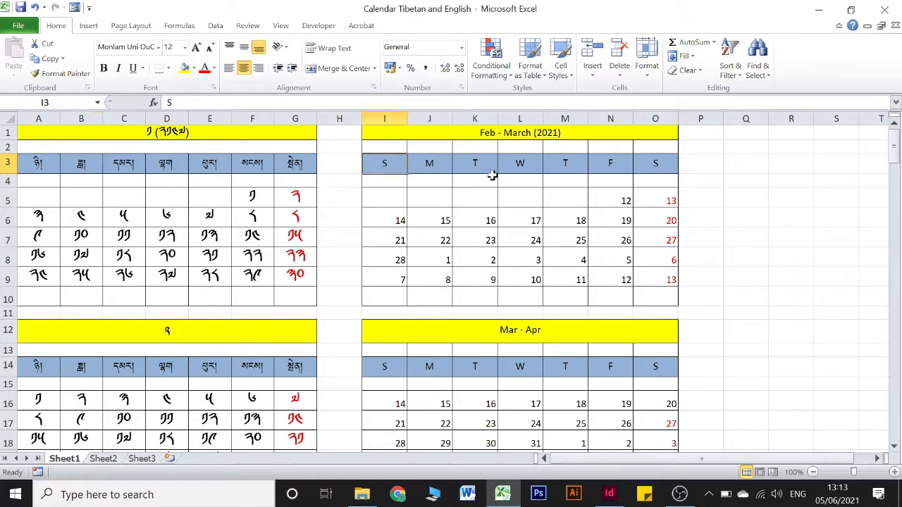
left_click(444, 167)
left_click(489, 159)
left_click(527, 165)
left_click(564, 161)
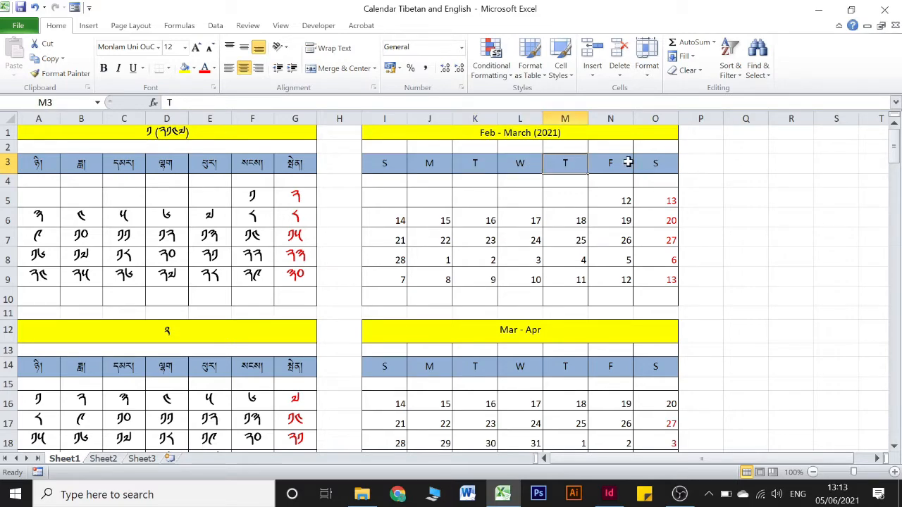
left_click(397, 164)
scroll(495, 282, "down", 7)
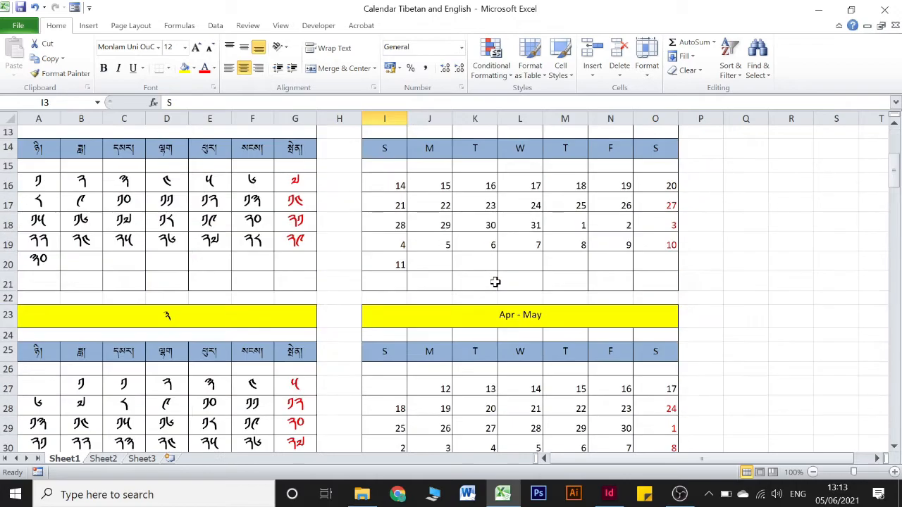
scroll(495, 281, "up", 4)
scroll(495, 281, "up", 3)
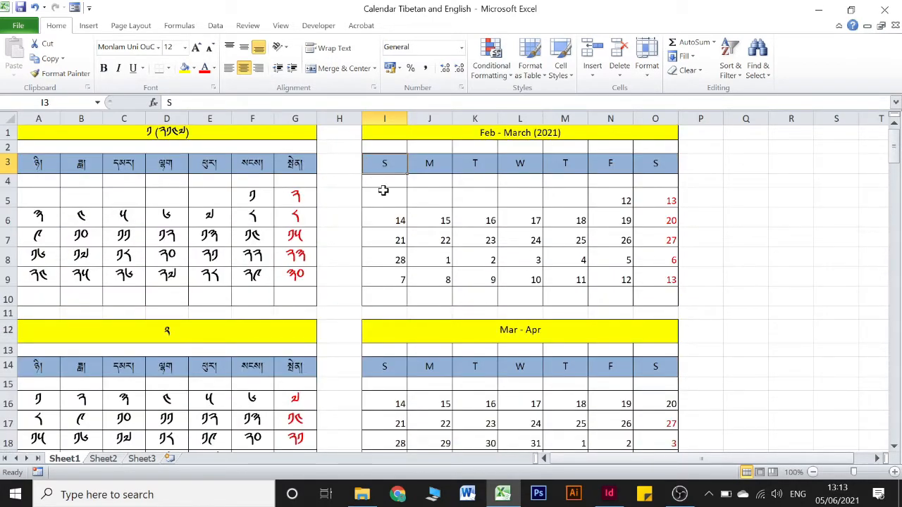
scroll(406, 228, "down", 1)
scroll(406, 227, "down", 1)
scroll(406, 228, "up", 2)
- Switch back to InDesign and examine the whole B-Master spread together with the pasteboard around it
left_click(609, 493)
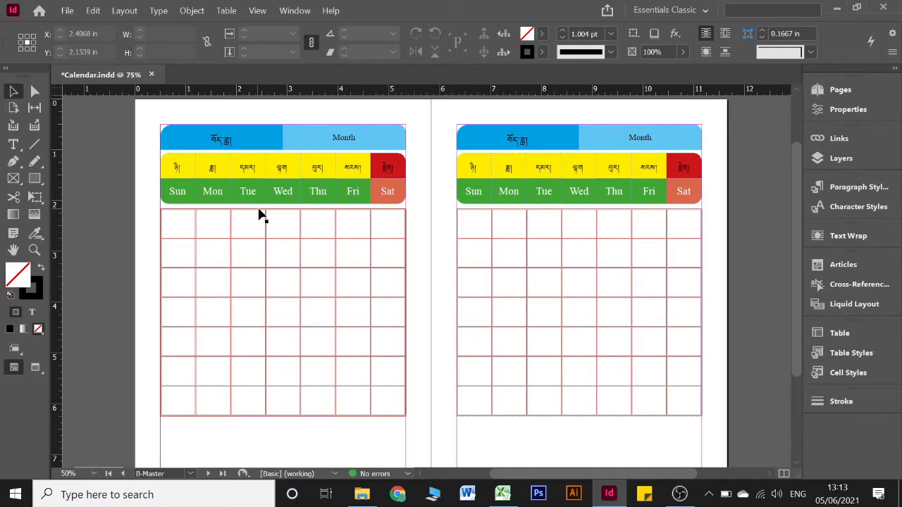
key("ctrl+minus")
key("ctrl+minus")
key("ctrl+minus")
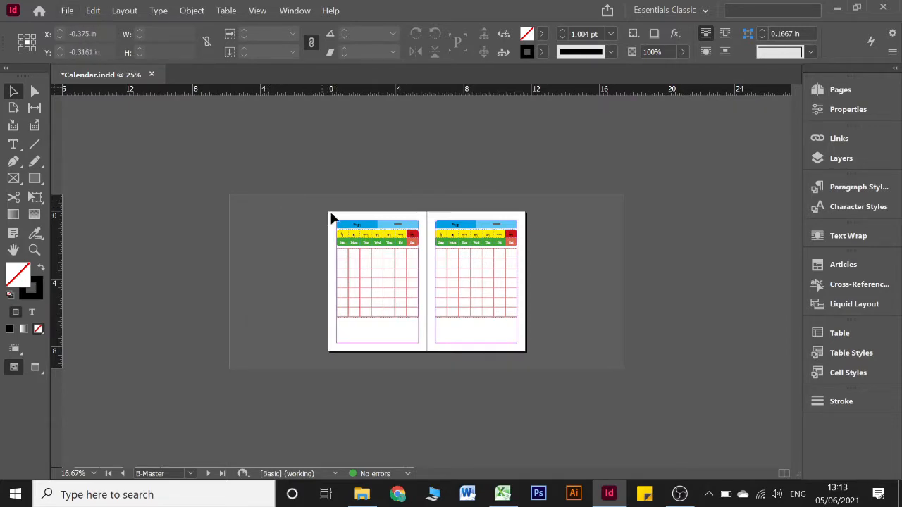
left_click_drag(322, 209, 529, 365)
left_click_drag(218, 198, 627, 370)
mouse_move(243, 209)
left_mouse_down()
mouse_move(300, 350)
mouse_move(296, 334)
left_mouse_up()
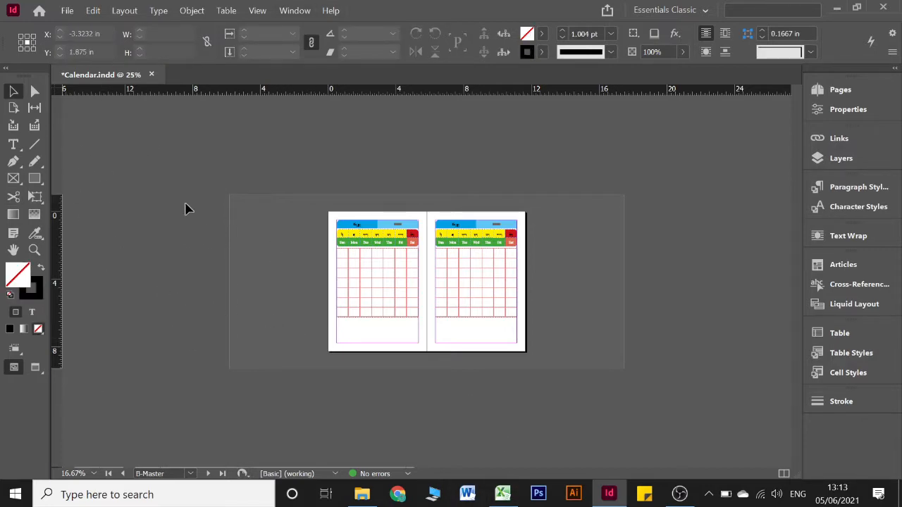
left_click_drag(243, 230, 288, 290)
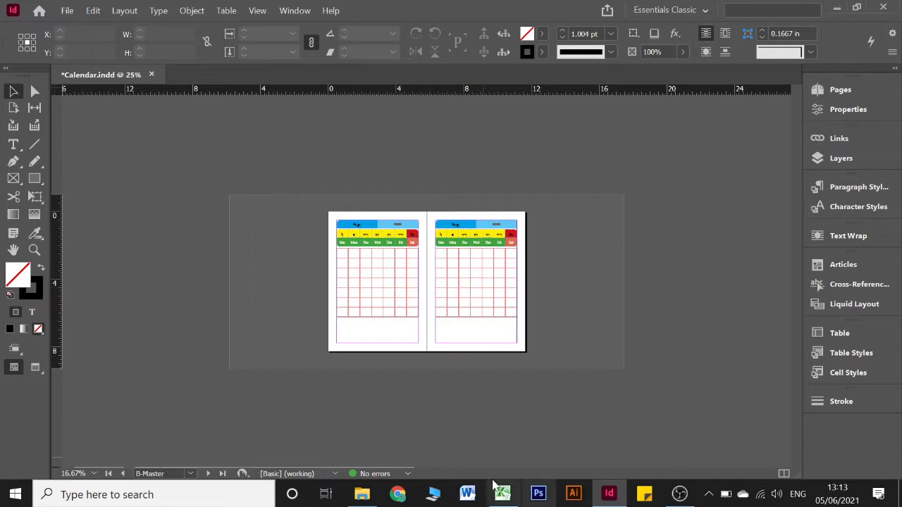
- Draw two trial rectangles on the pasteboard beside the spread, about 3.4 × 3.3 in and 1.7 × 1.3 in, and delete both
left_click(35, 178)
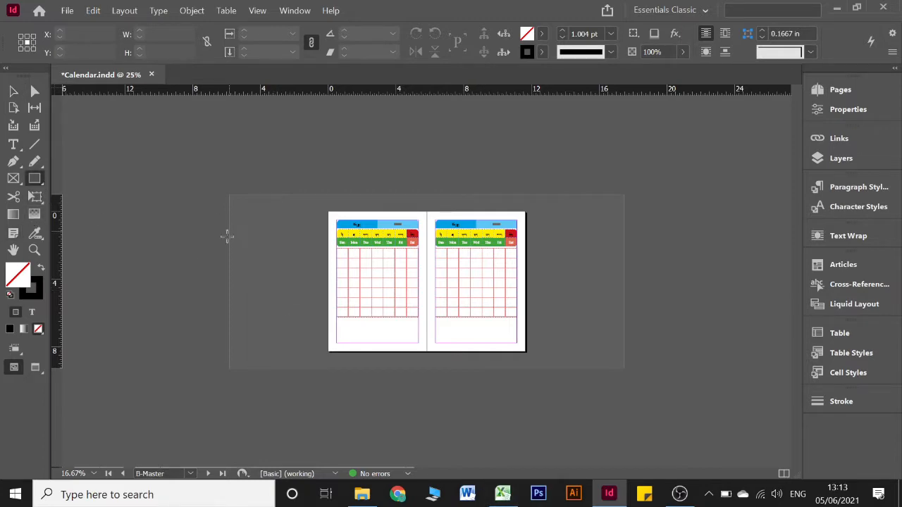
left_click_drag(246, 226, 302, 282)
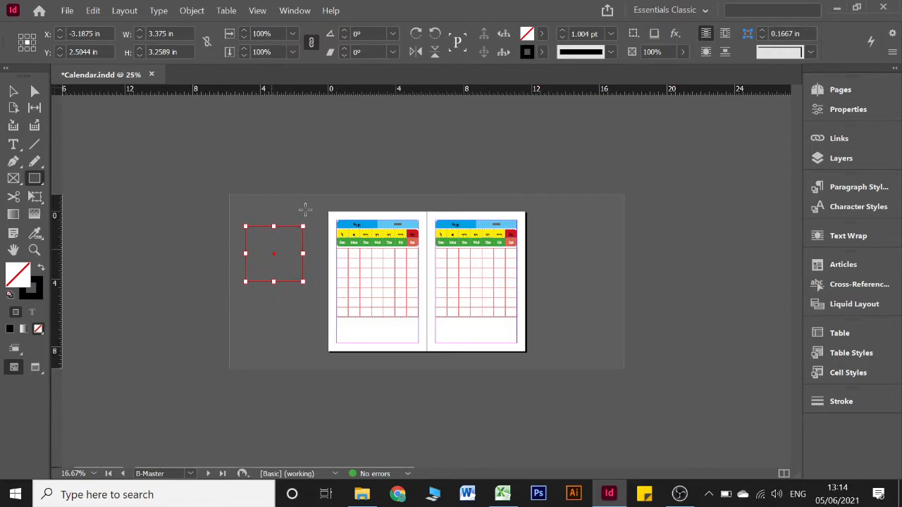
left_click_drag(290, 203, 319, 227)
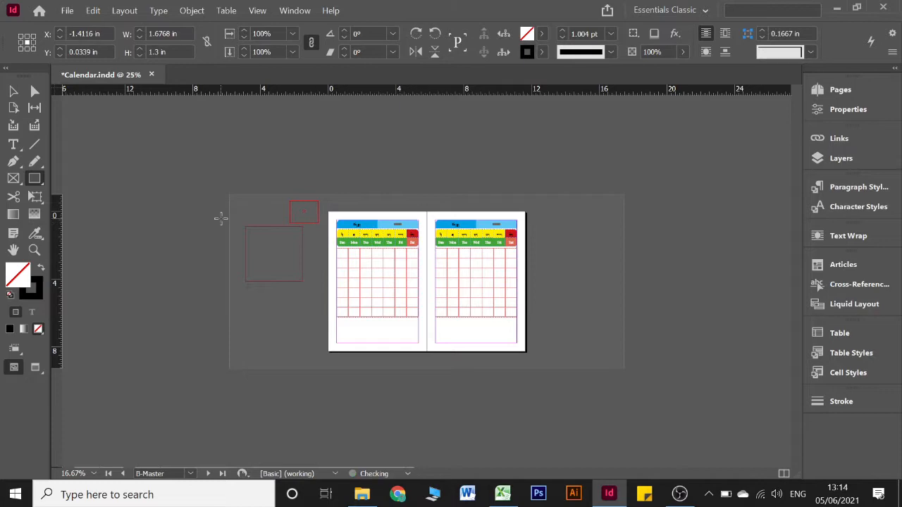
left_click(15, 92)
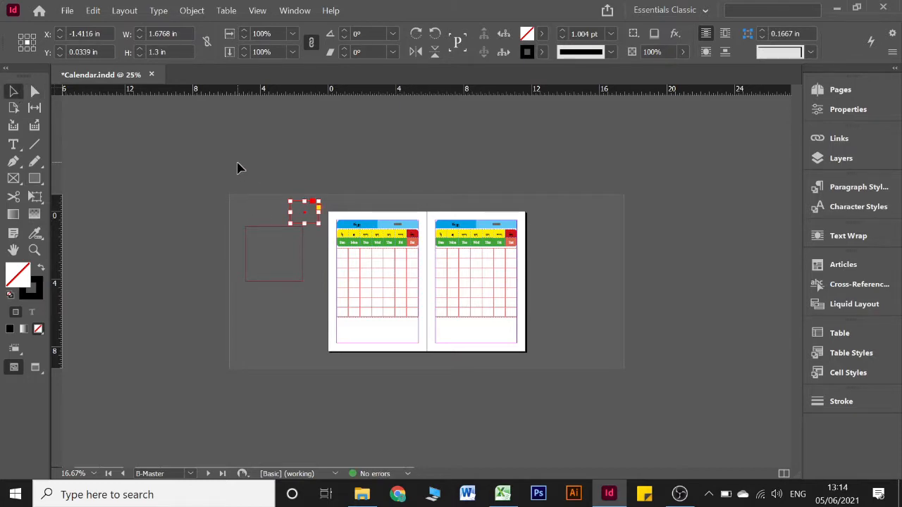
left_click_drag(238, 167, 308, 278)
key("Delete")
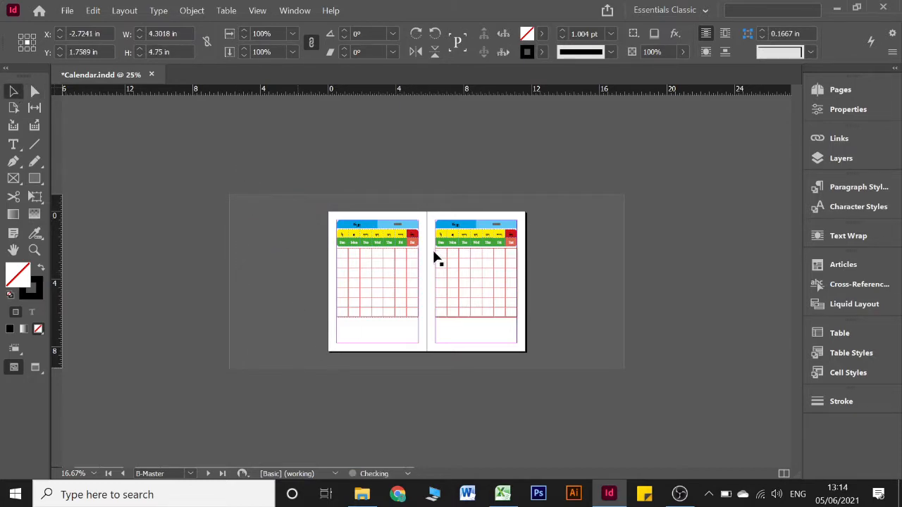
- Select the date table on the left page of the B-Master spread and check which layer it is on
scroll(432, 255, "up", 3)
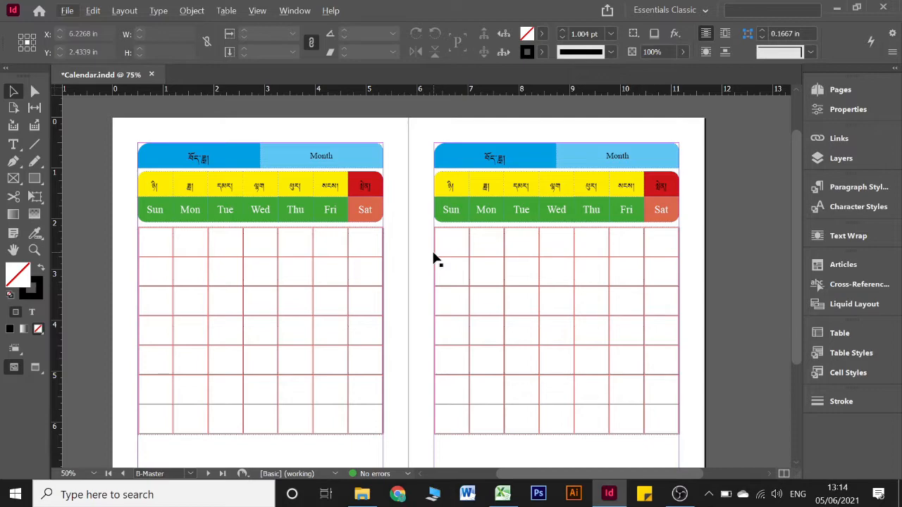
left_click(163, 245)
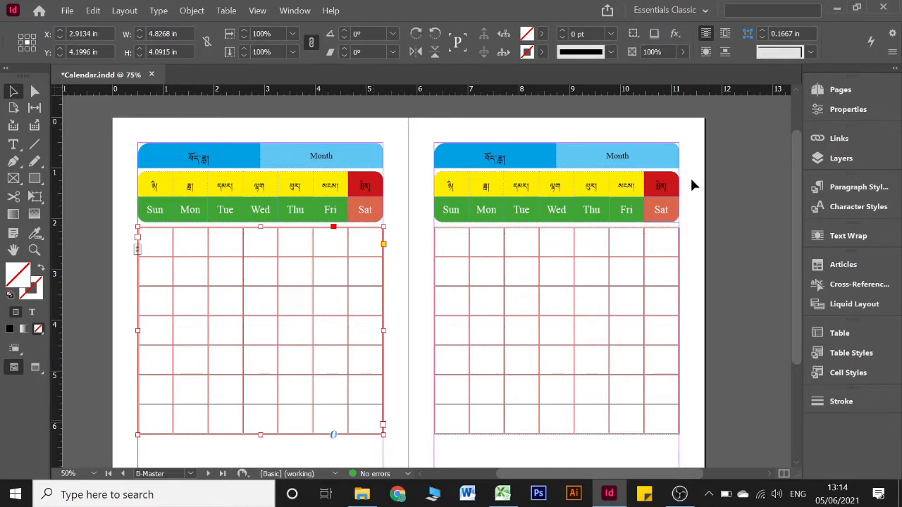
left_click(866, 162)
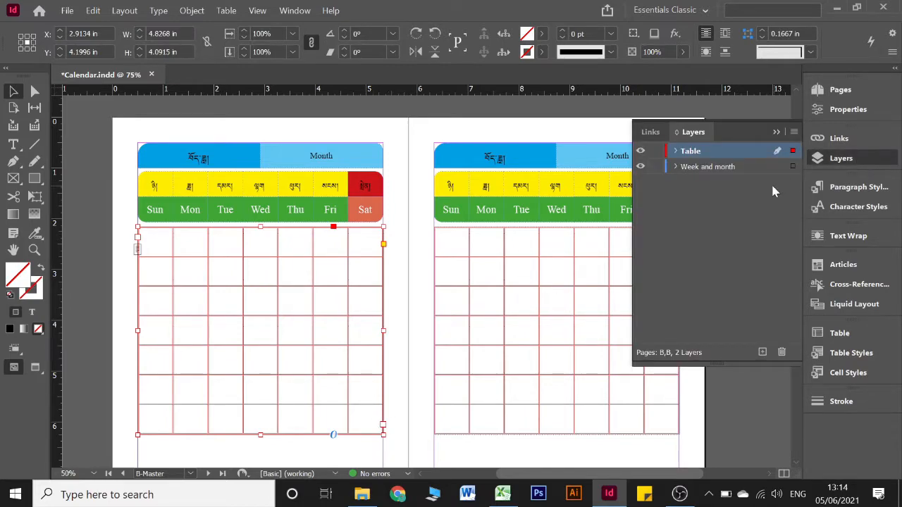
left_click(842, 159)
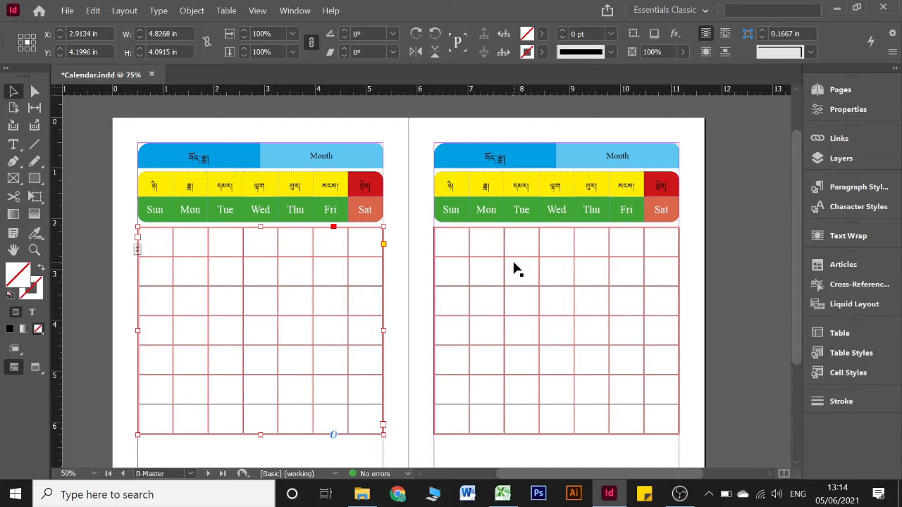
- Display the document's pages and masters, and select all month, weekday and date-table objects on the left B-Master page
left_click(845, 90)
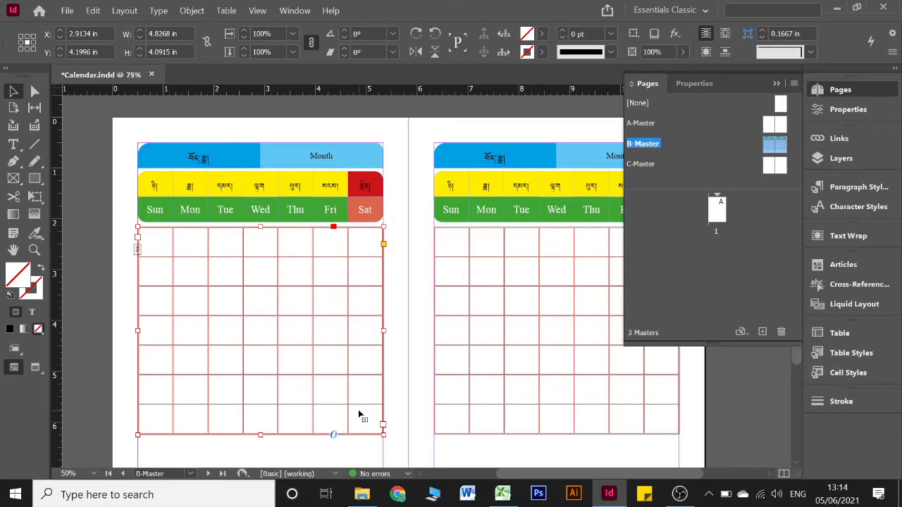
left_click_drag(116, 130, 343, 431)
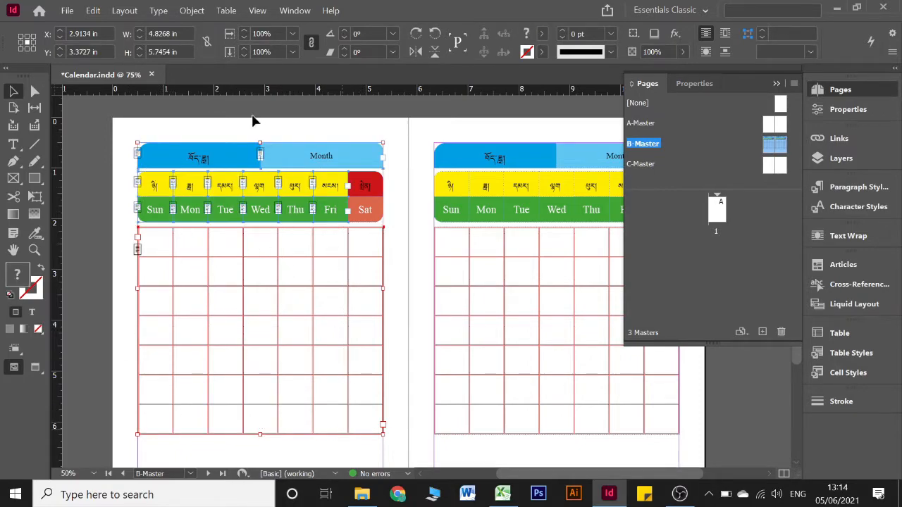
left_click_drag(114, 124, 394, 445)
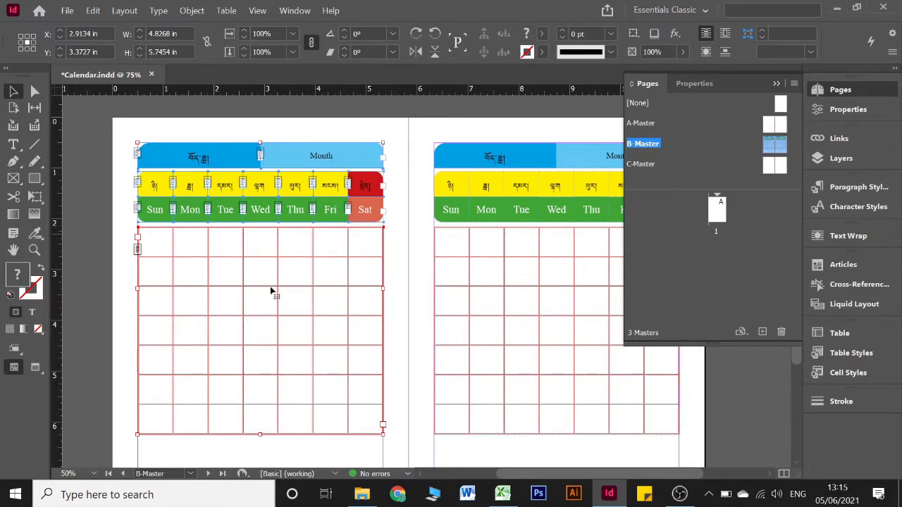
right_click(320, 256)
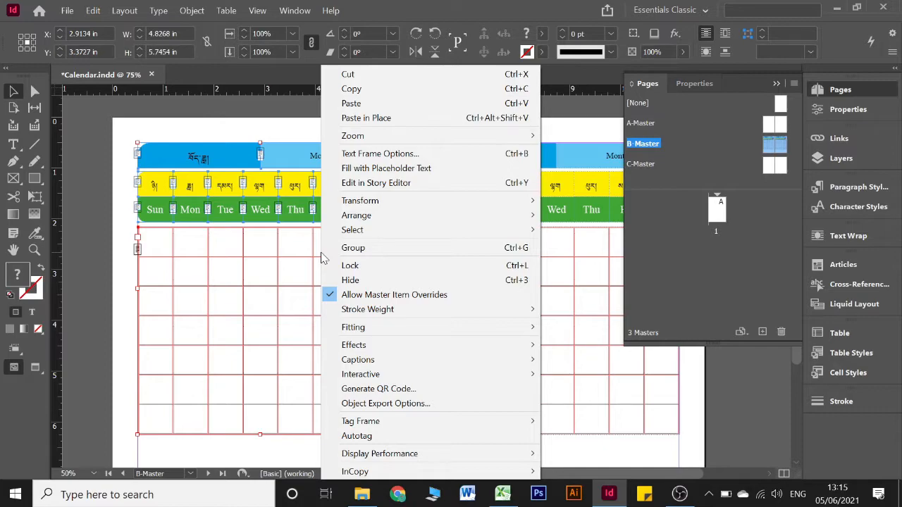
key("Escape")
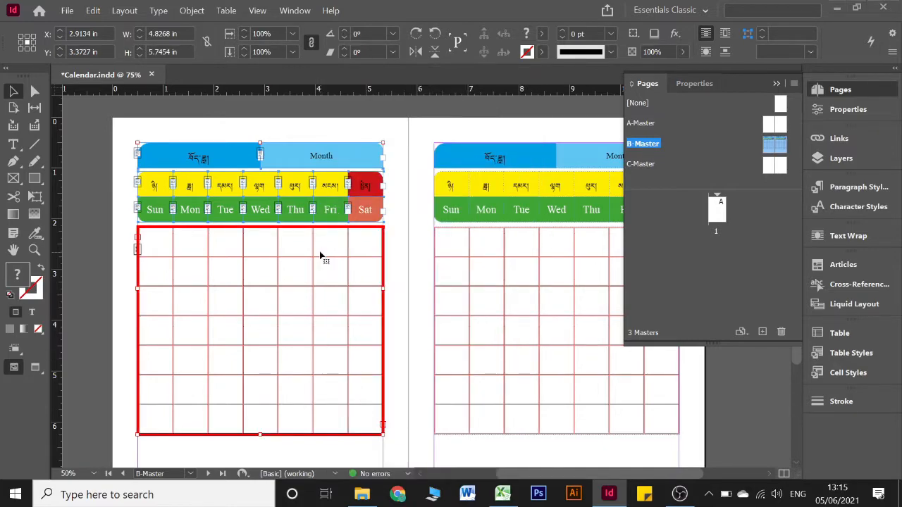
- Find and open the Windows On-Screen Keyboard over the InDesign document
key("super")
type("key")
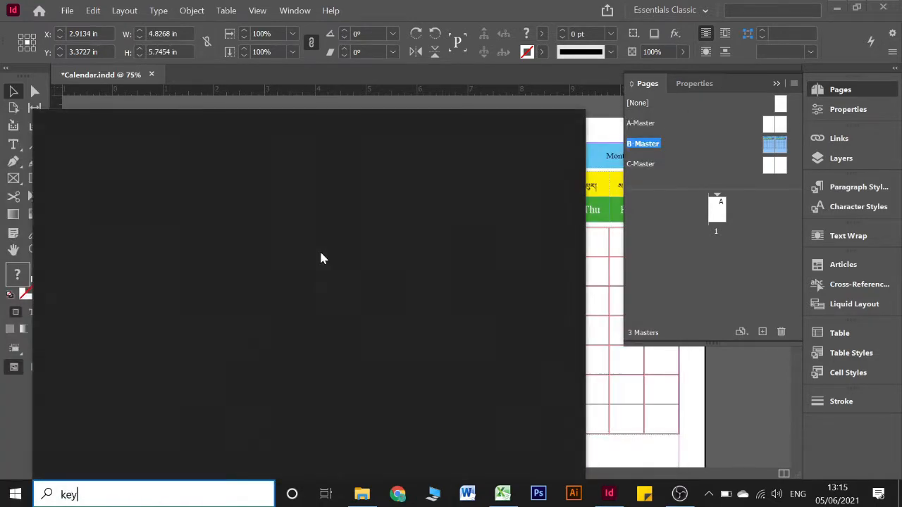
key("Escape")
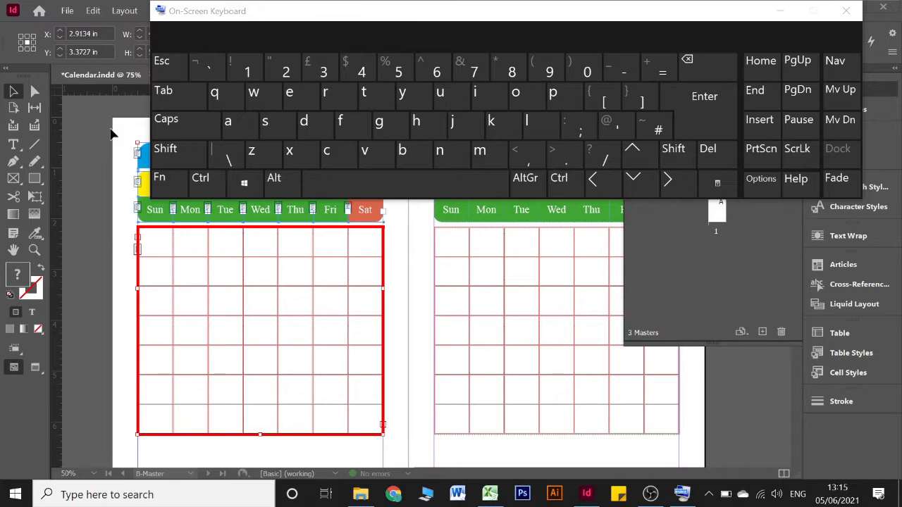
- Copy all month, weekday and date-table objects on the left B-Master page using the On-Screen Keyboard, and hide the keyboard
left_click(127, 135)
left_click_drag(126, 136, 395, 451)
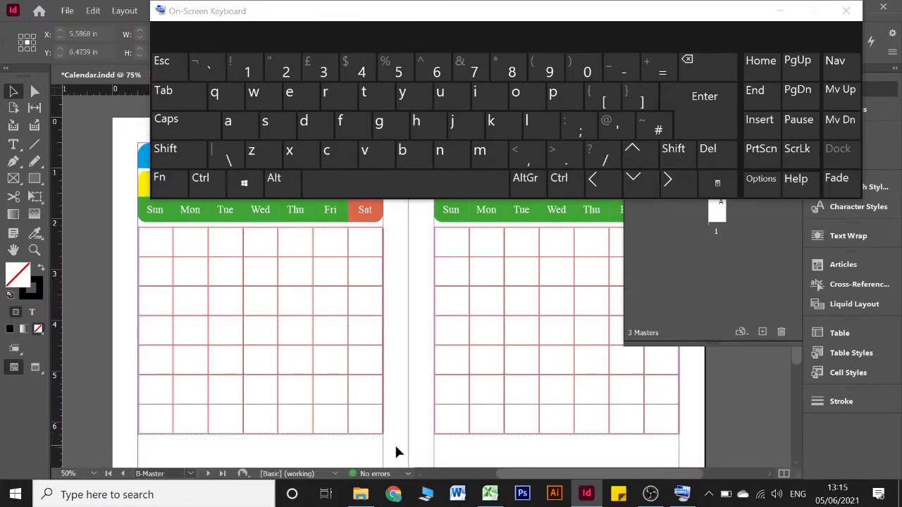
left_click(200, 177)
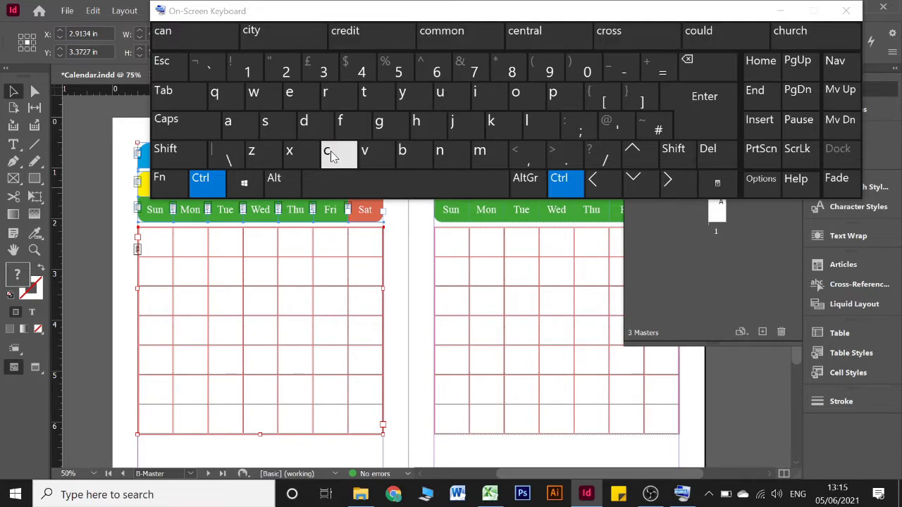
left_click(331, 150)
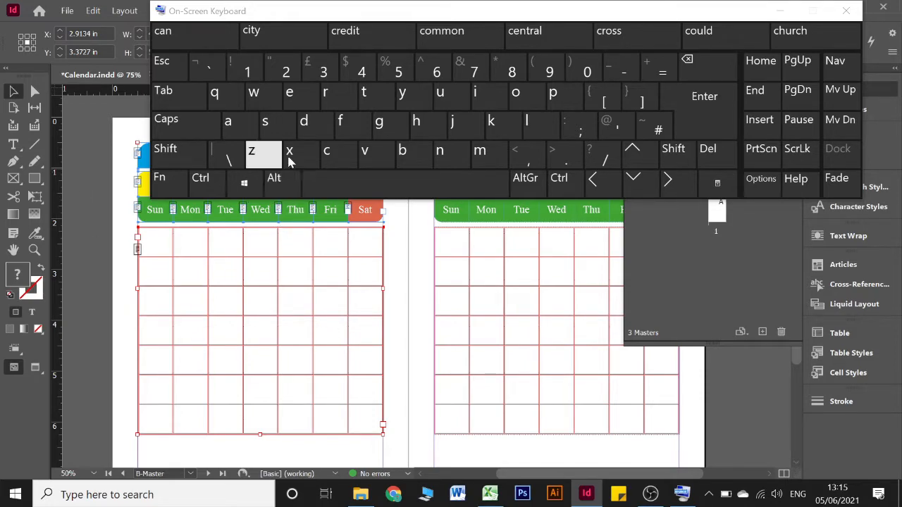
key("ctrl")
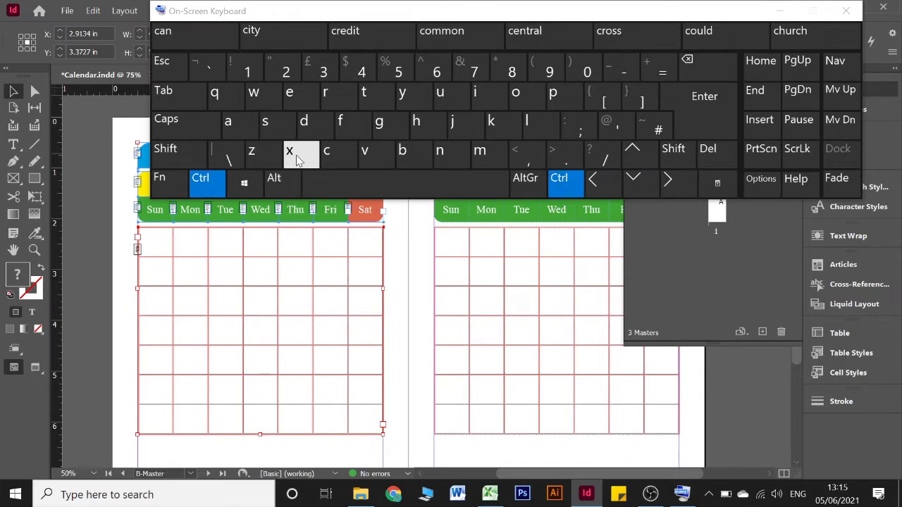
left_click(295, 162)
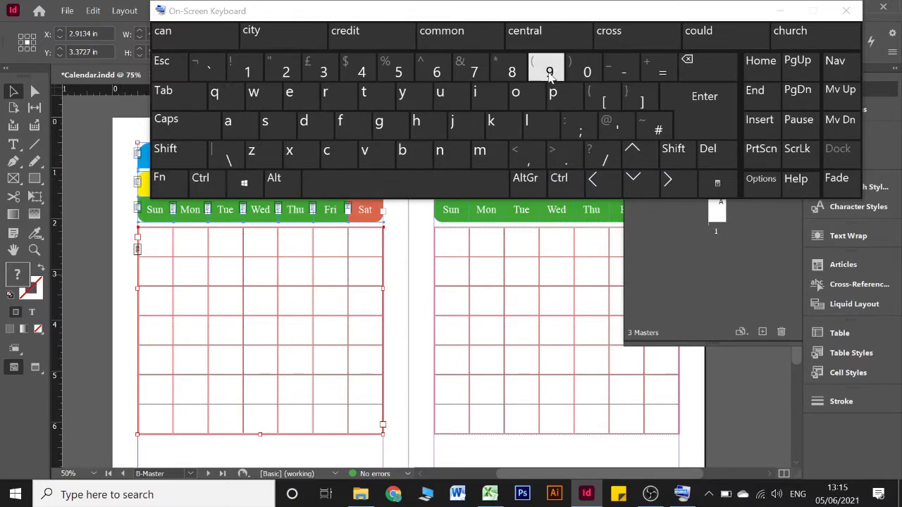
left_click(778, 11)
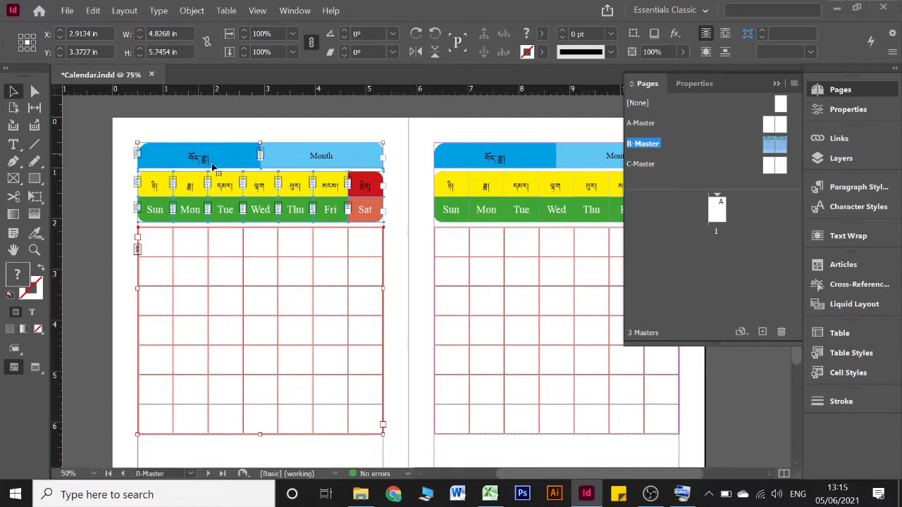
left_click(393, 170)
left_click_drag(138, 126, 401, 438)
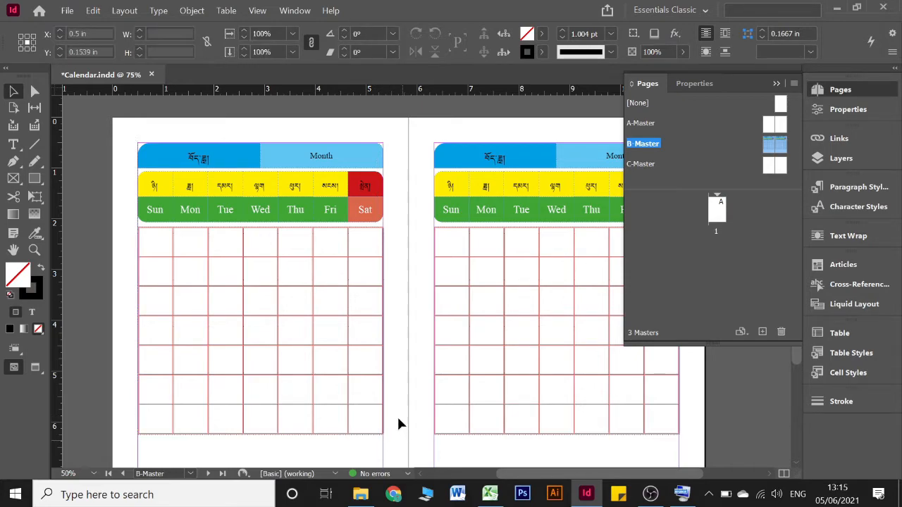
- Open the C-Master spread from its left page
double_click(769, 169)
key("ctrl+equal")
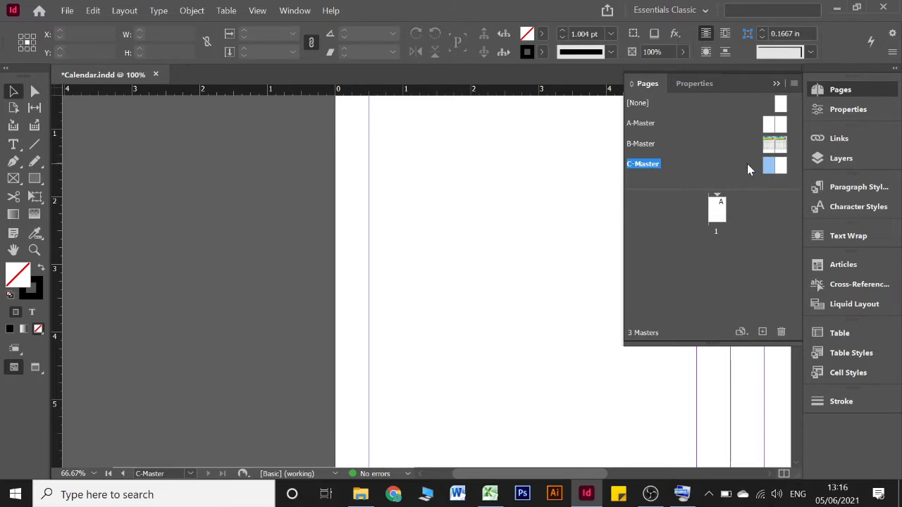
key("super+equal")
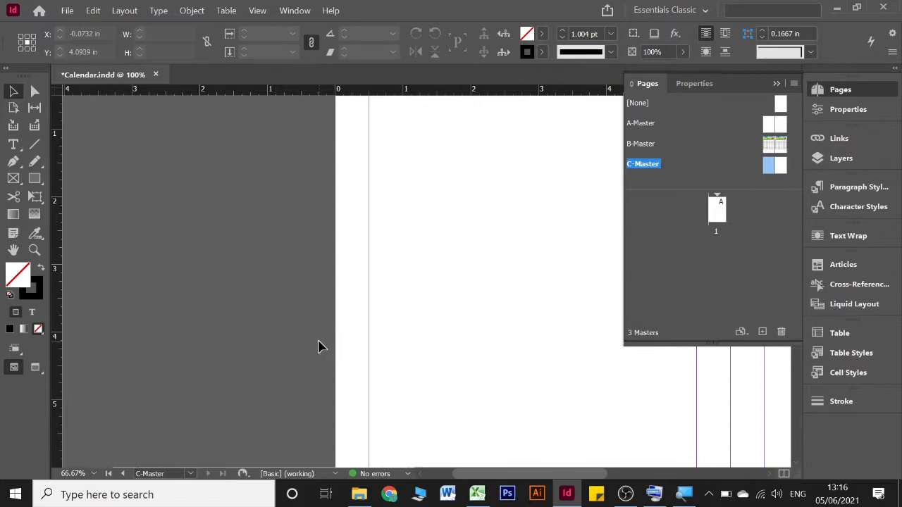
scroll(318, 346, "right", 4)
scroll(318, 341, "down", 1)
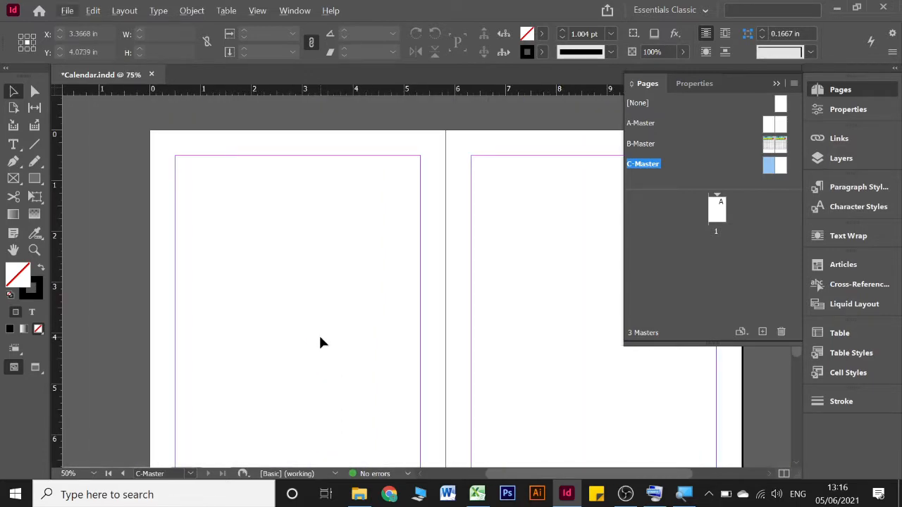
double_click(771, 164)
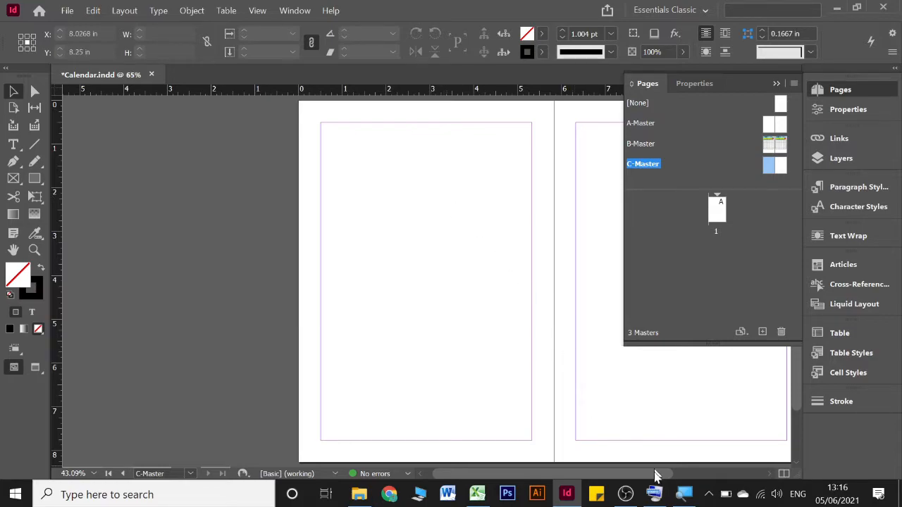
- Paste the copied month, weekday and date-table objects onto the left C-Master page with the On-Screen Keyboard, and hide the keyboard
left_click(654, 493)
left_click(219, 191)
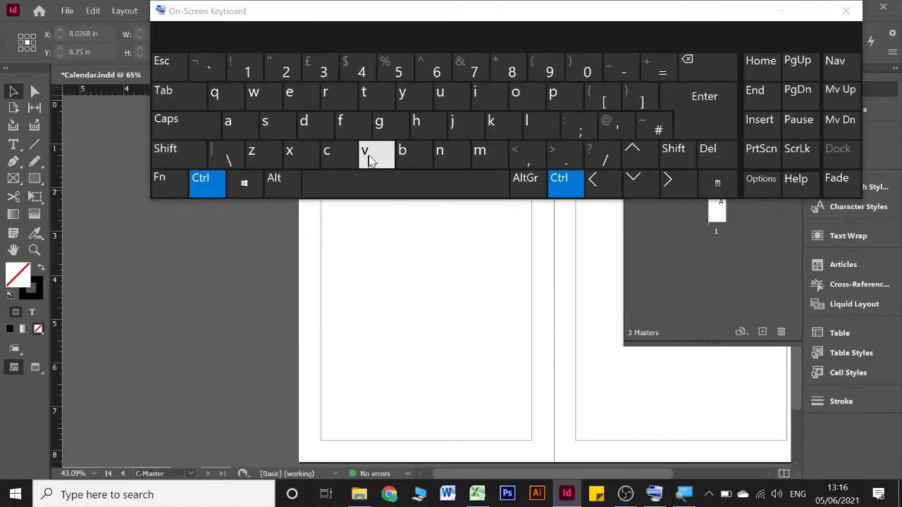
left_click(368, 153)
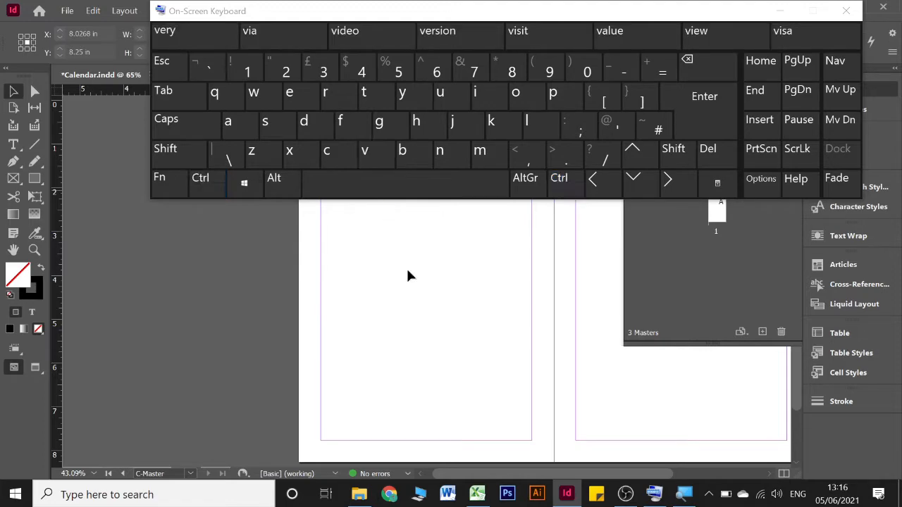
key("ctrl+v")
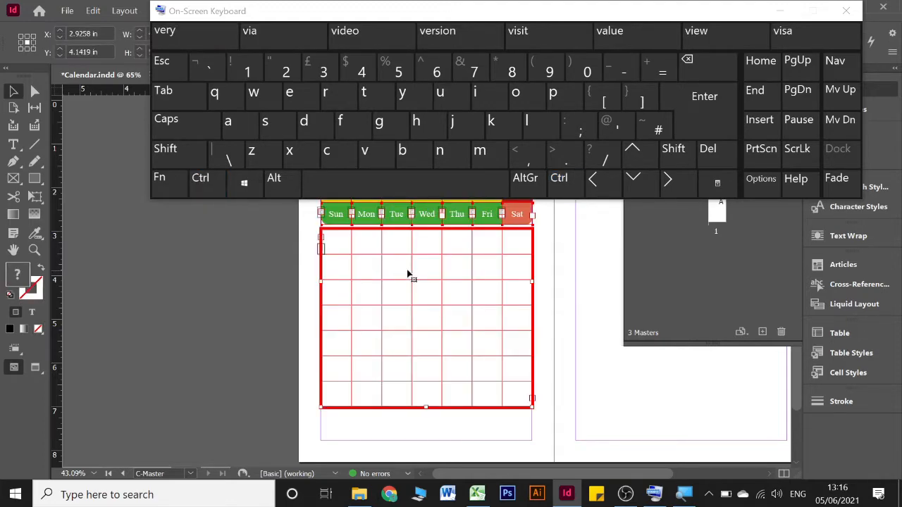
left_click(779, 14)
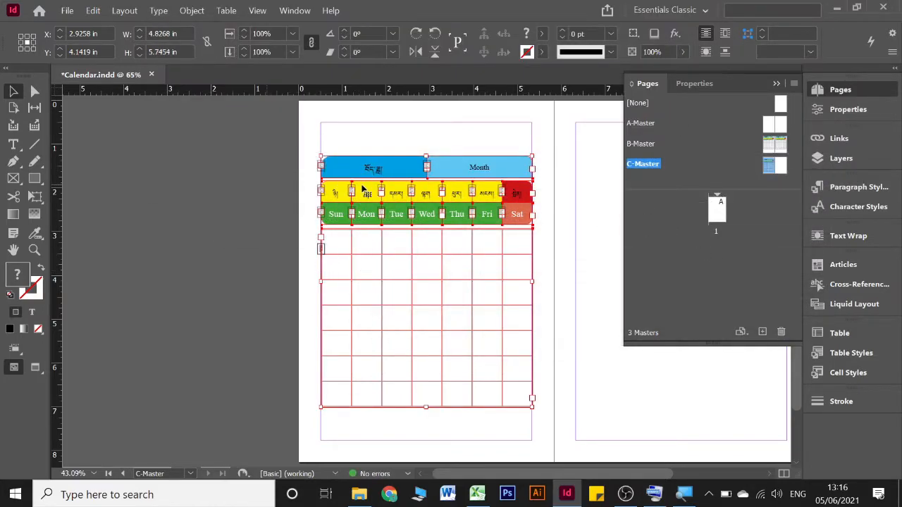
left_click_drag(376, 165, 378, 133)
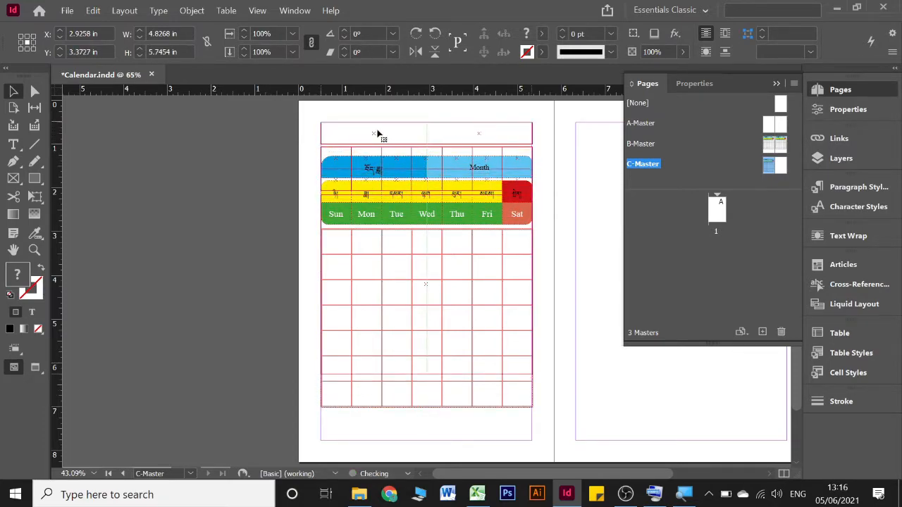
left_click(561, 212)
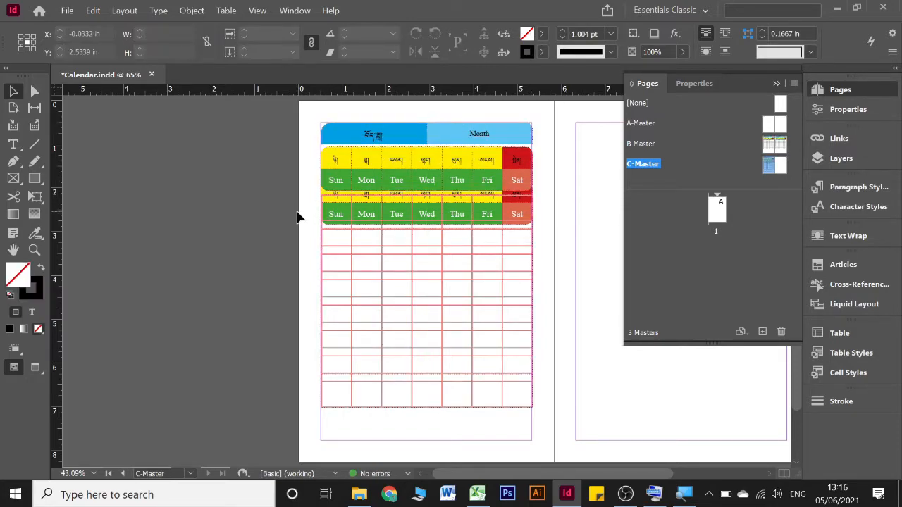
key("ctrl+z")
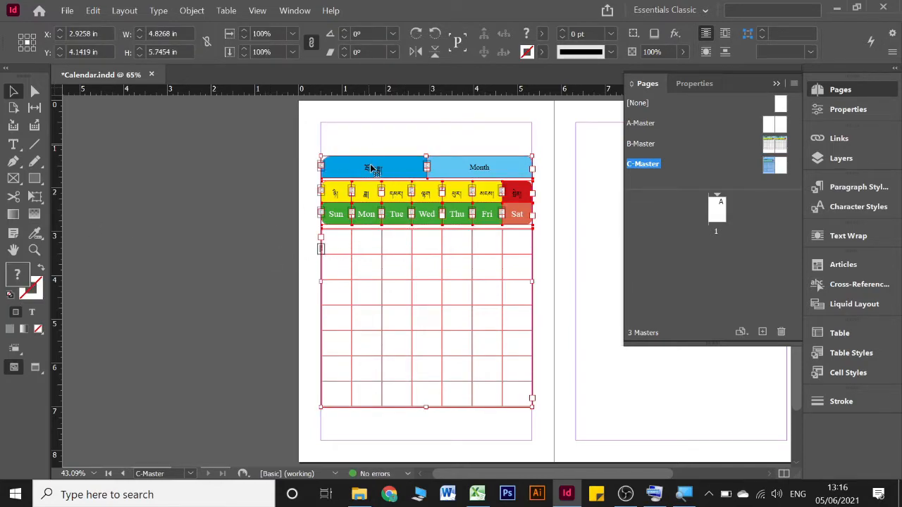
left_click_drag(240, 186, 291, 188)
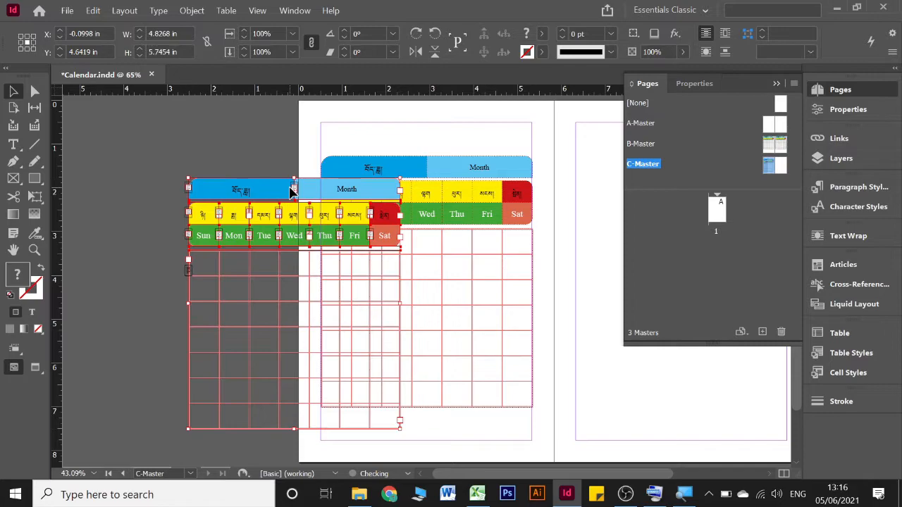
key("Delete")
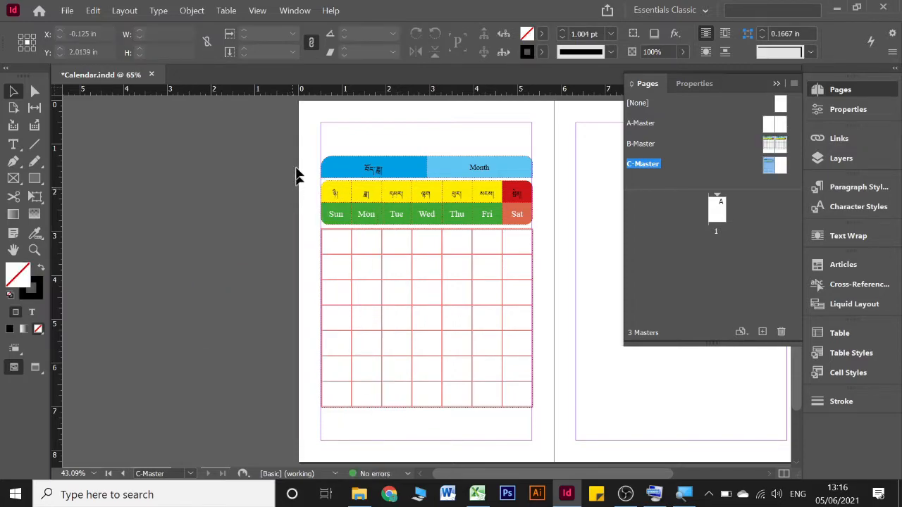
- Move all pasted calendar objects on the left C-Master page up to the top margin, and collapse the page list
left_click_drag(299, 131, 514, 356)
left_click_drag(446, 169, 447, 136)
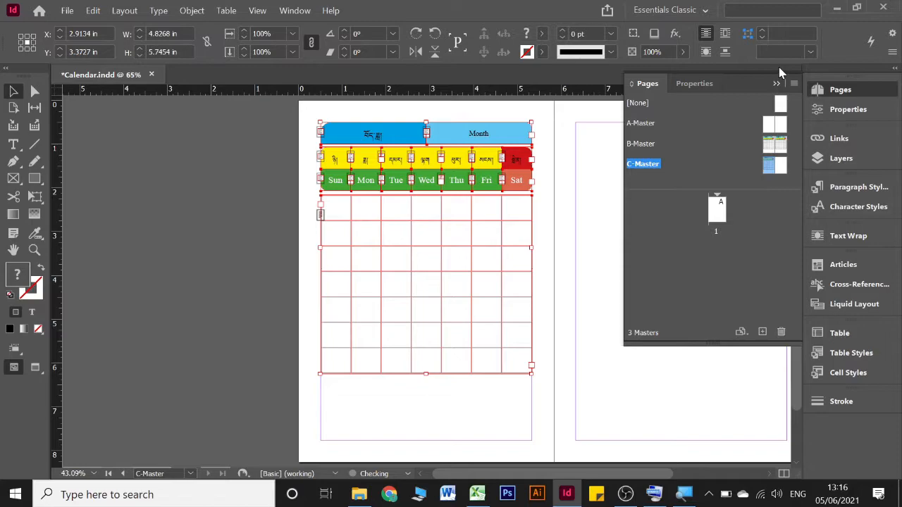
left_click(776, 83)
left_click(569, 246)
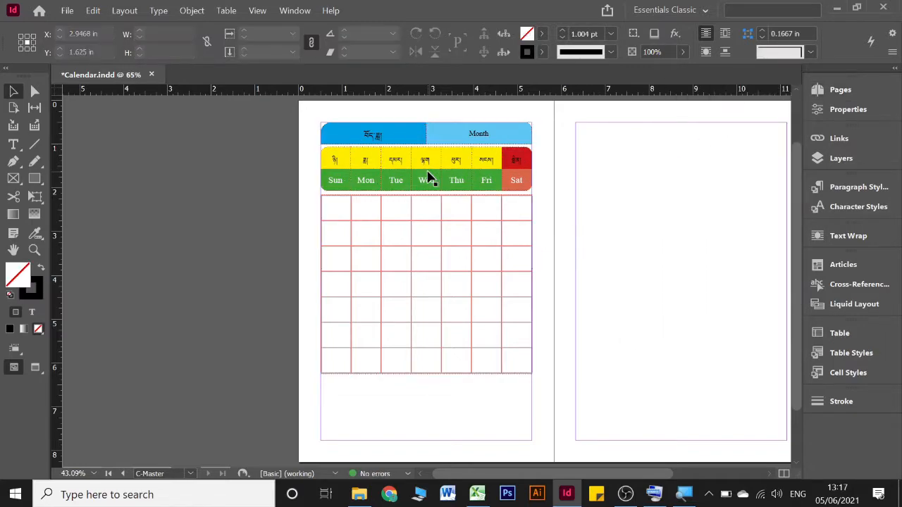
- Check which layers the date table and the month and weekday frames are on in the left C-Master page
left_click(512, 272)
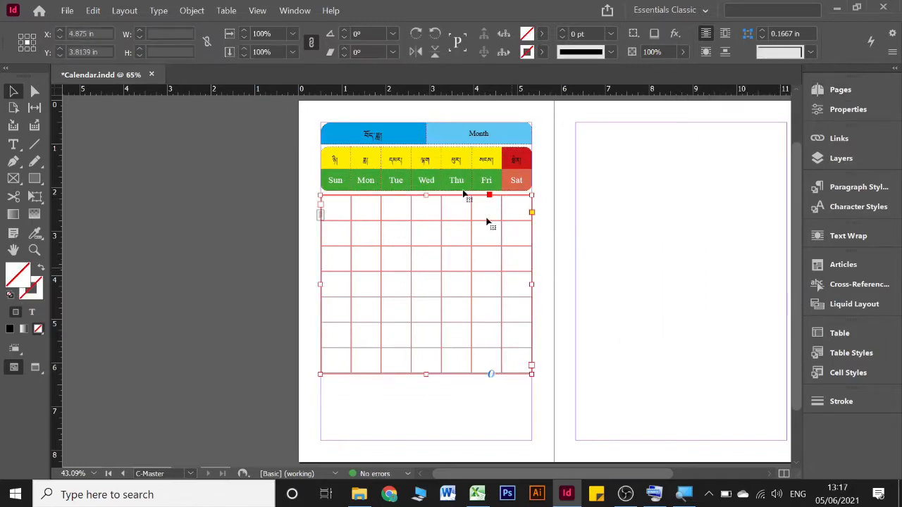
scroll(509, 221, "right", 3)
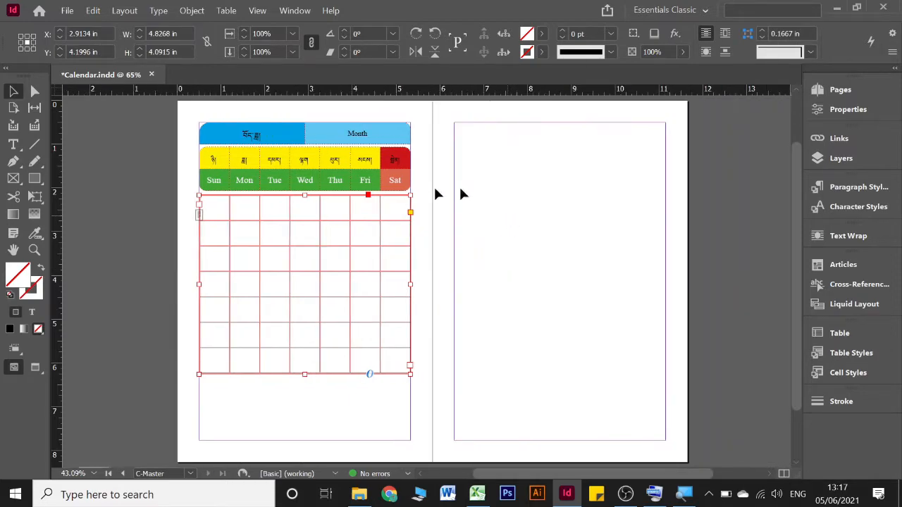
left_click(842, 159)
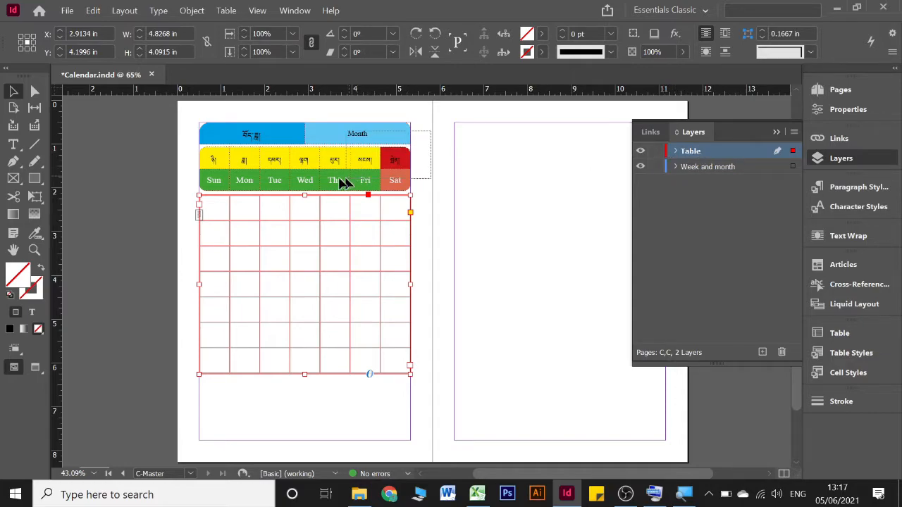
left_click_drag(339, 177, 192, 188)
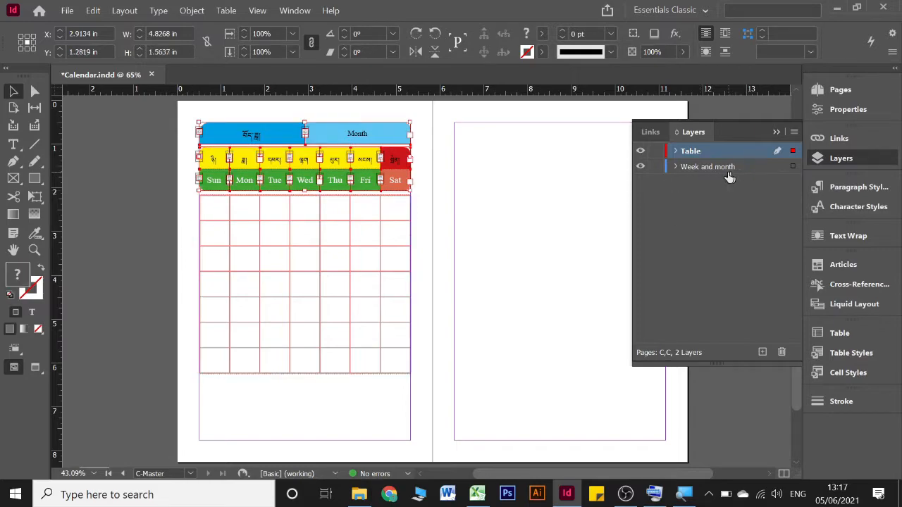
left_click(674, 167)
double_click(371, 161)
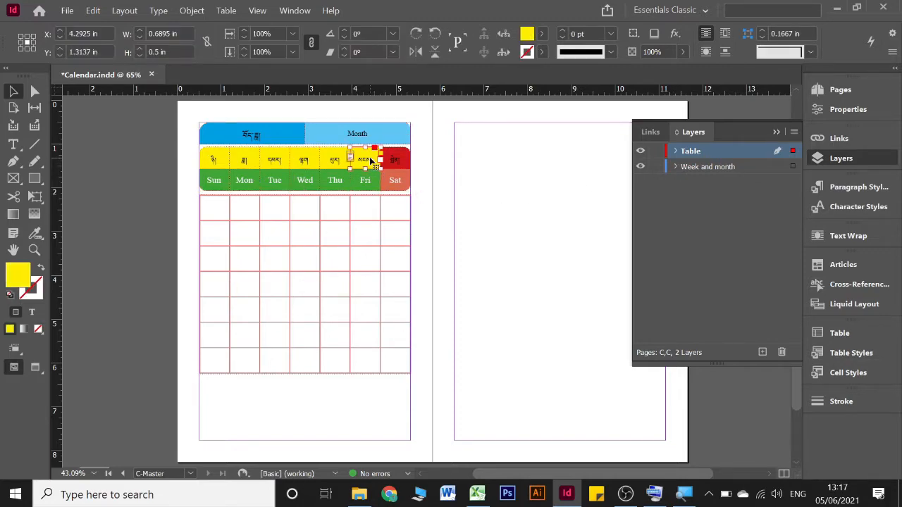
double_click(370, 156)
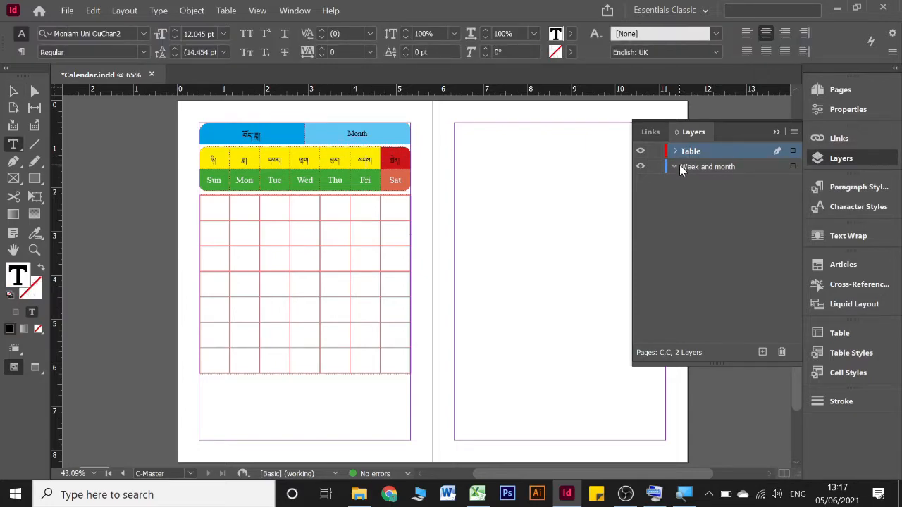
key("Escape")
left_click(545, 214)
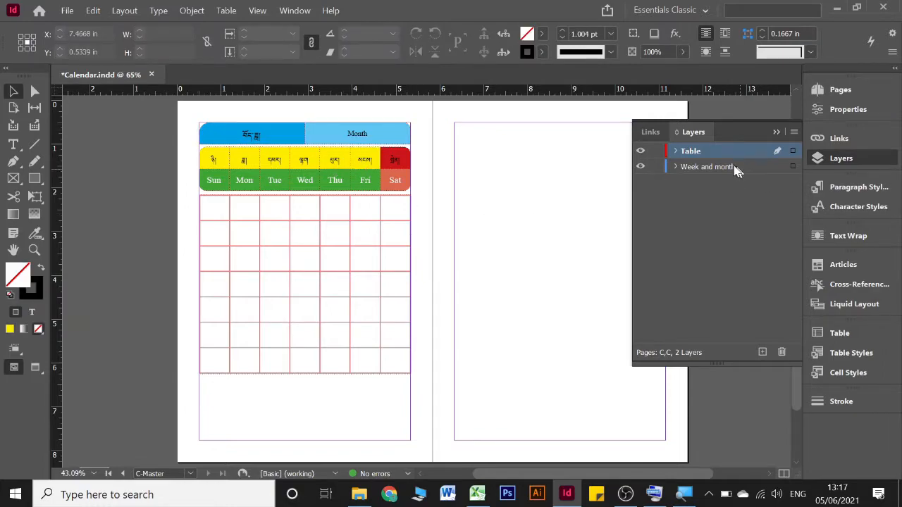
- Move all month and weekday frames on the left C-Master page from the Table layer to the Week and month layer
left_click(675, 151)
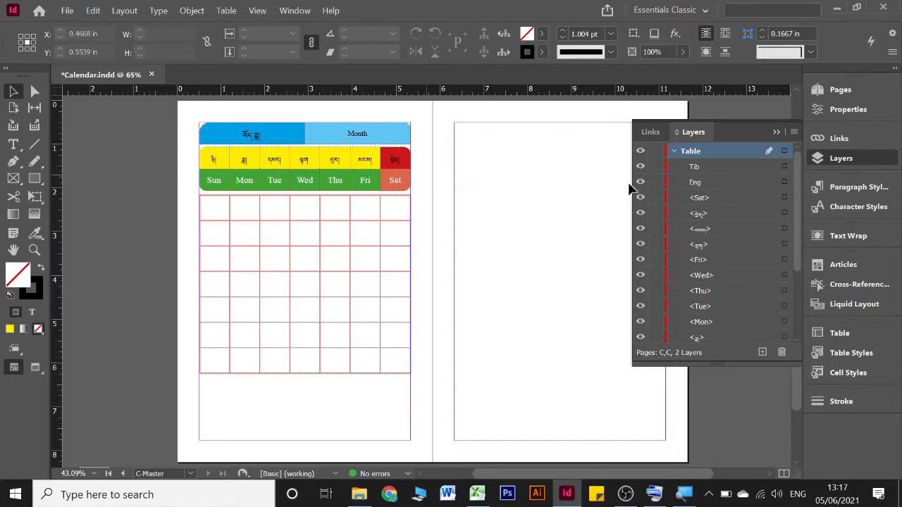
key("ctrl+a")
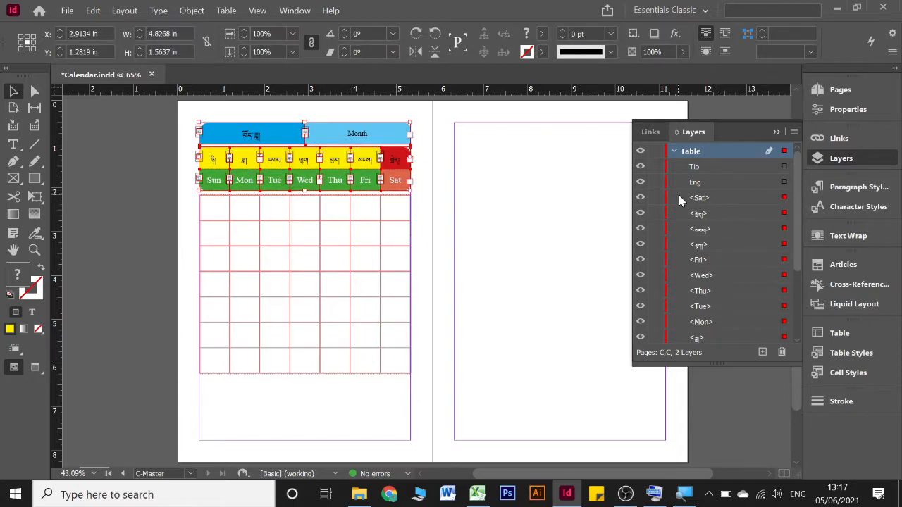
scroll(717, 211, "down", 3)
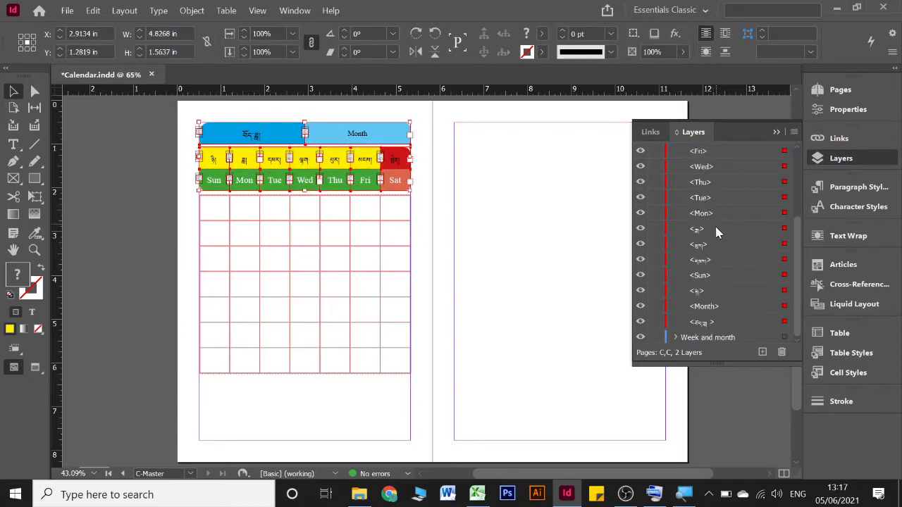
left_click(731, 322)
scroll(729, 316, "up", 3)
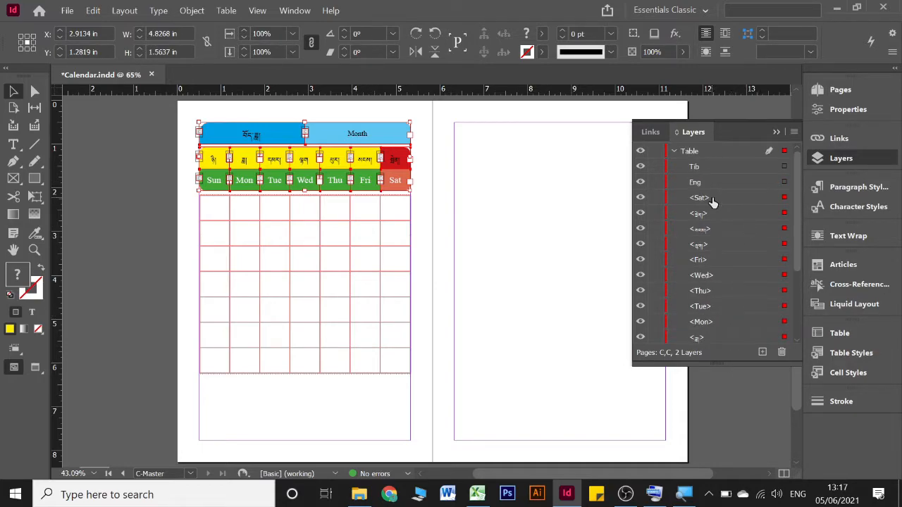
left_click(712, 197, "shift")
scroll(712, 200, "down", 3)
left_click_drag(712, 202, 716, 343)
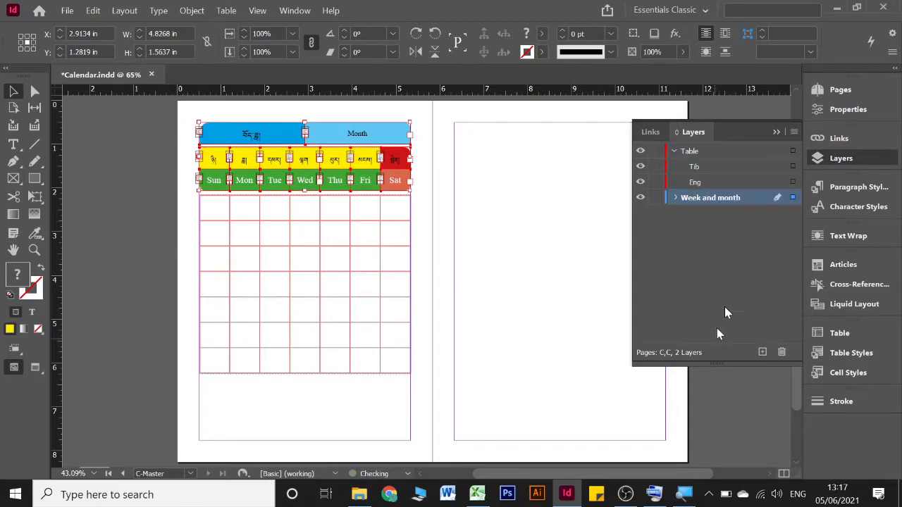
left_click(674, 200)
left_click(675, 177)
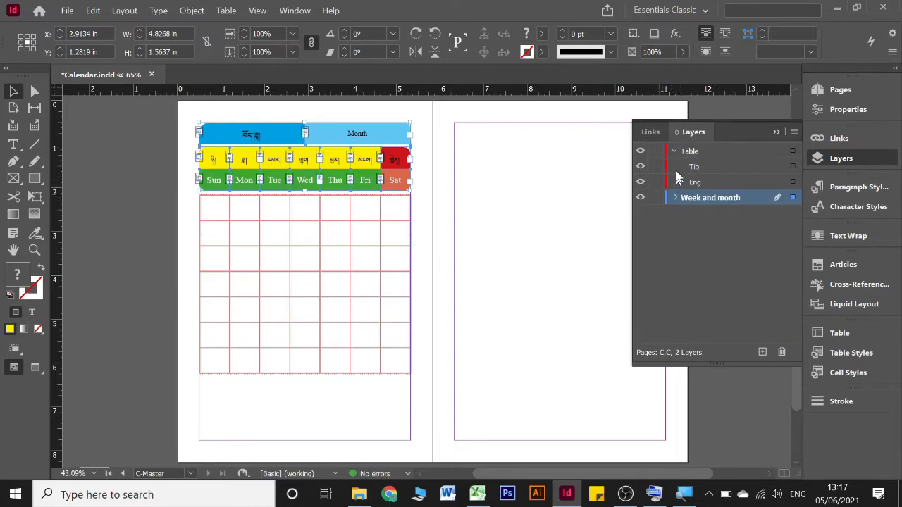
- Lock the Eng table inside the Table layer so that only the Tib table stays editable
left_click(676, 152)
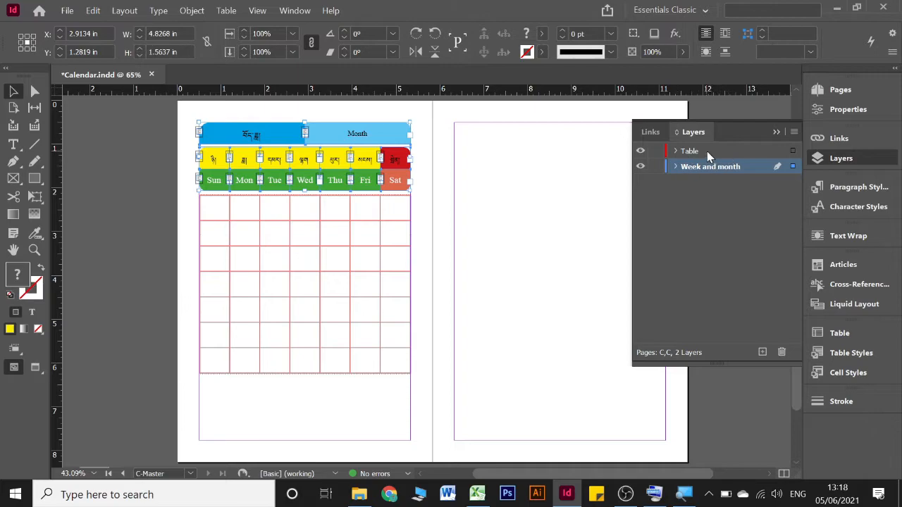
left_click(707, 152)
left_click(501, 235)
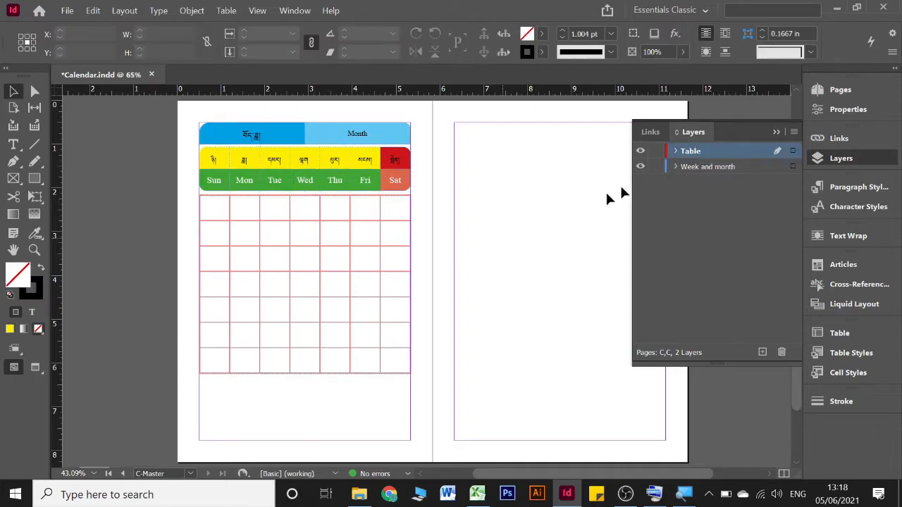
left_click(679, 155)
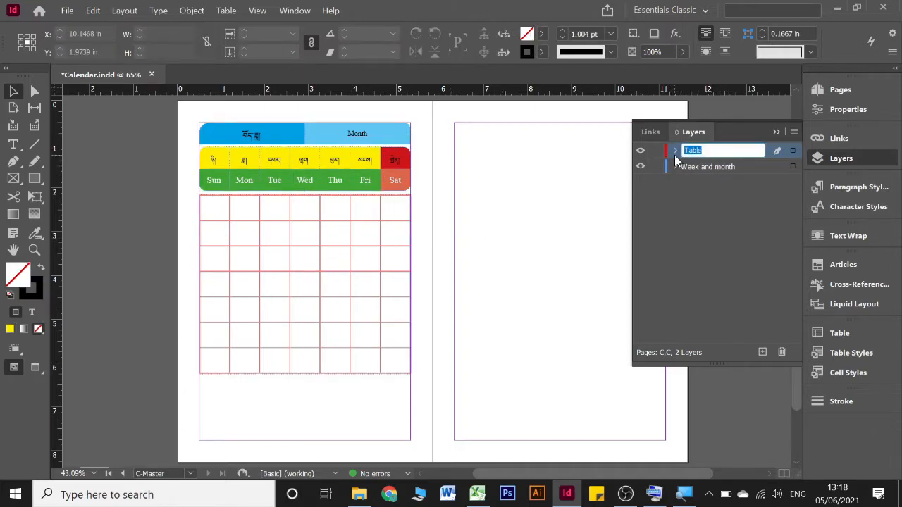
left_click(674, 155)
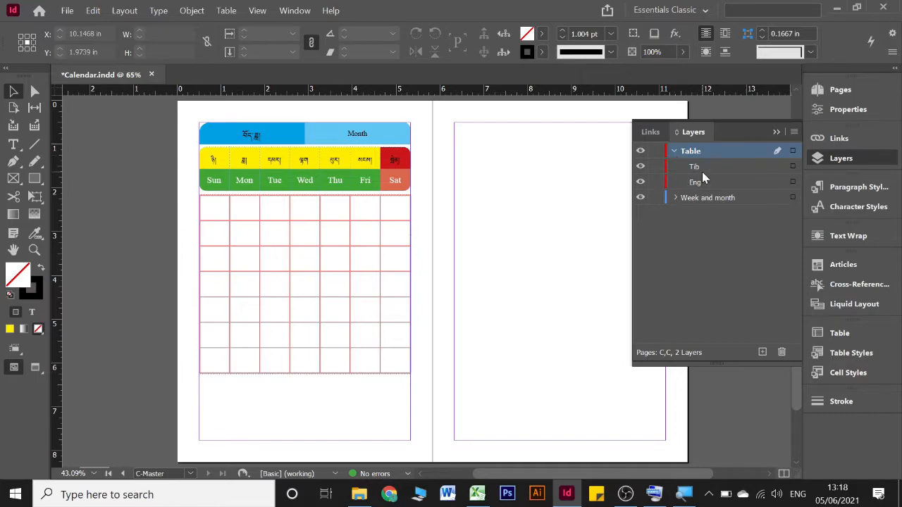
left_click(701, 171)
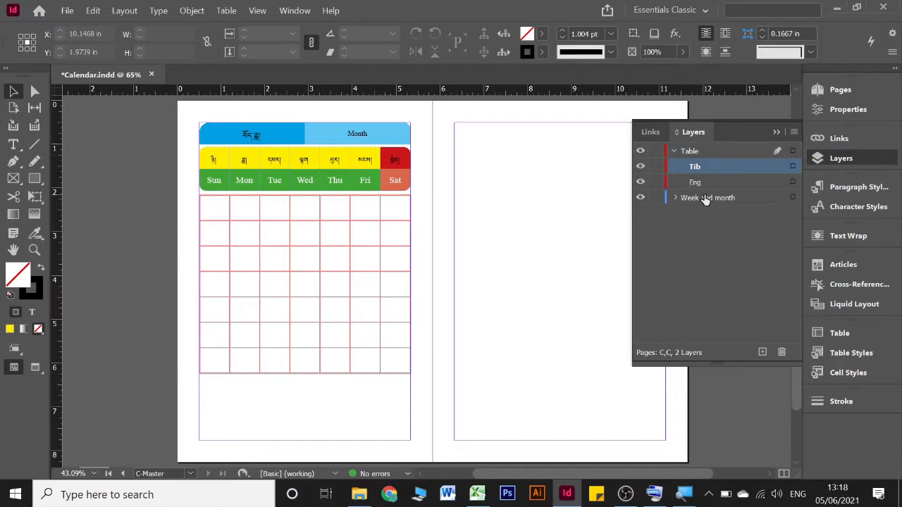
left_click(709, 183)
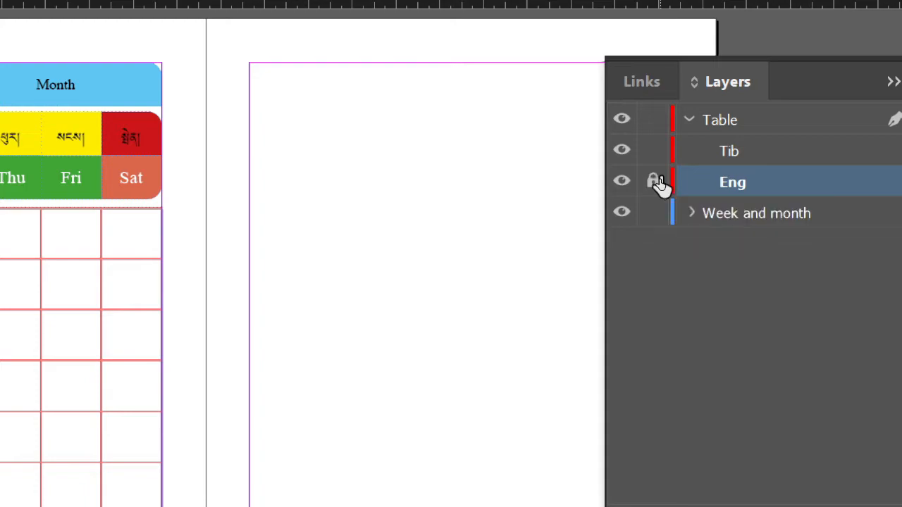
left_click(655, 182)
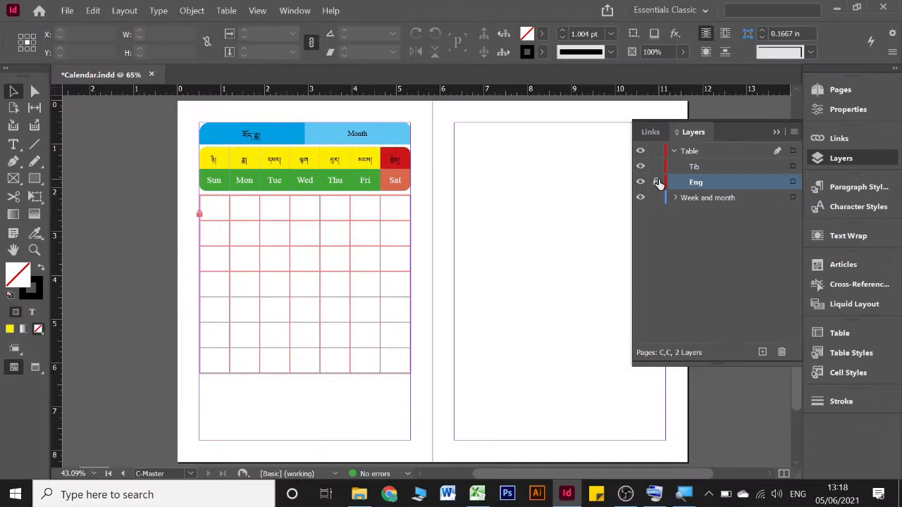
- Delete the bottom row of the Tib date table with the On-Screen Keyboard, and hide the keyboard
left_click(240, 234)
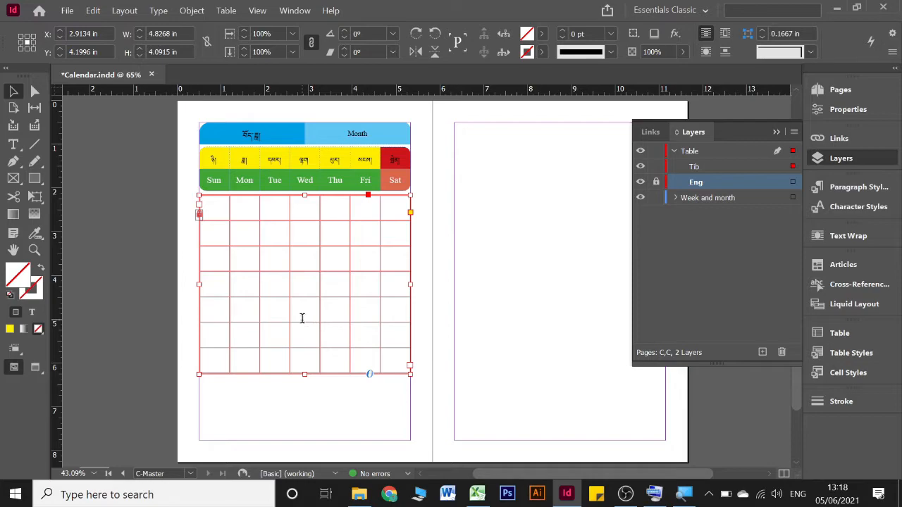
key("t")
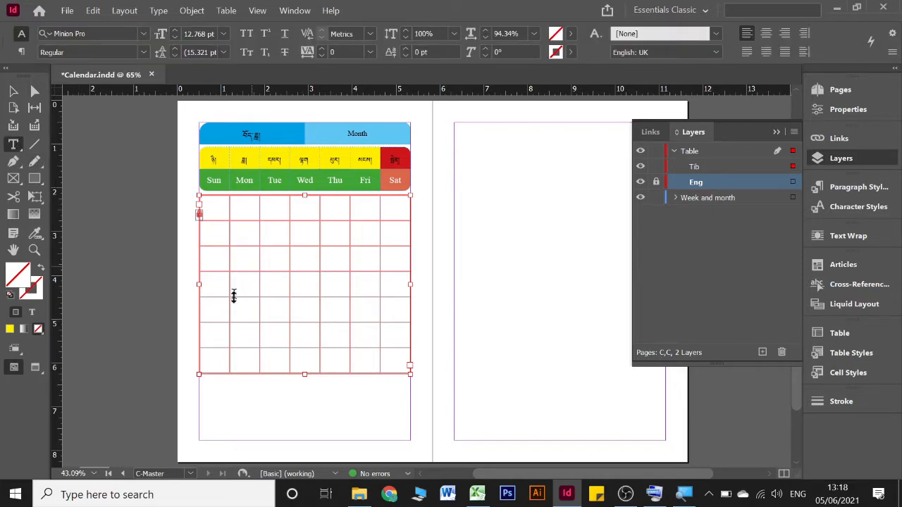
left_click(196, 362)
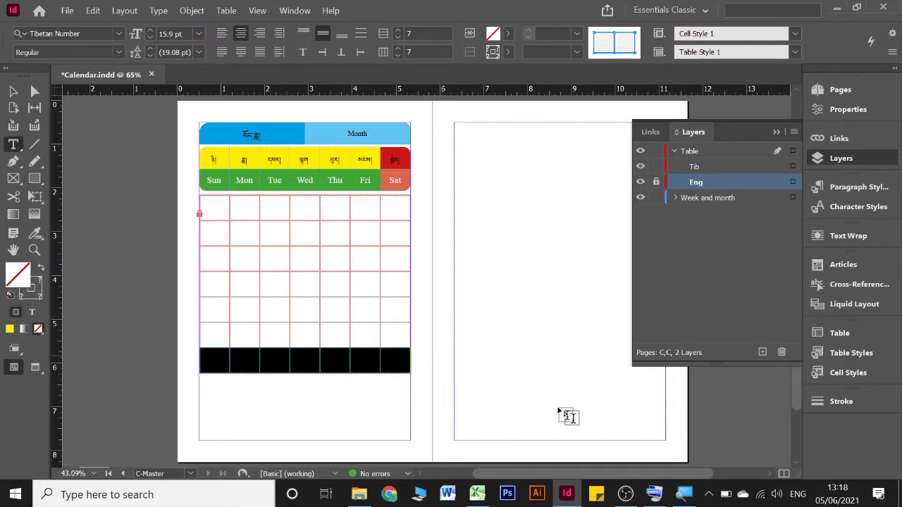
left_click(653, 493)
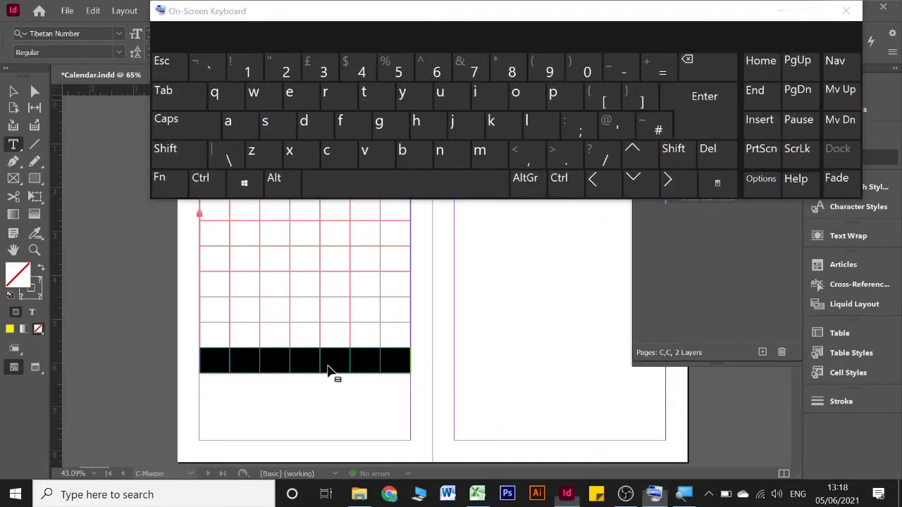
left_click(265, 362)
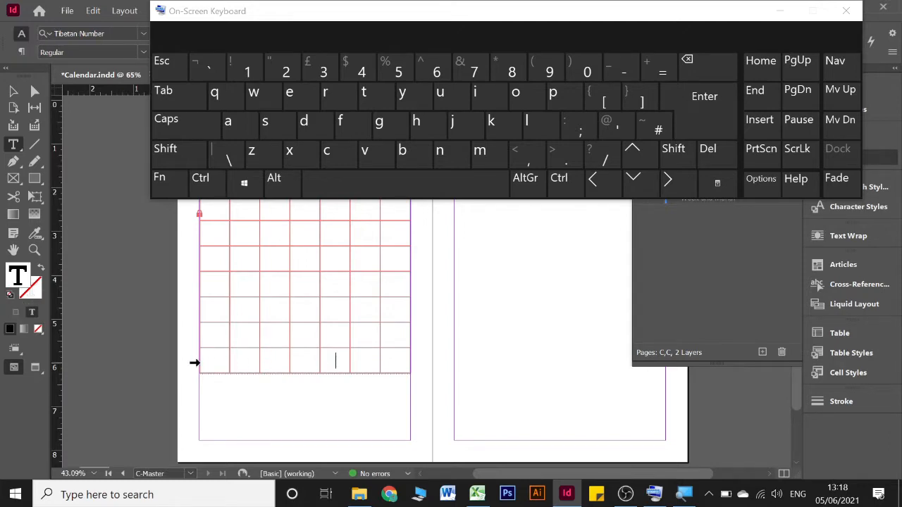
left_click(194, 362)
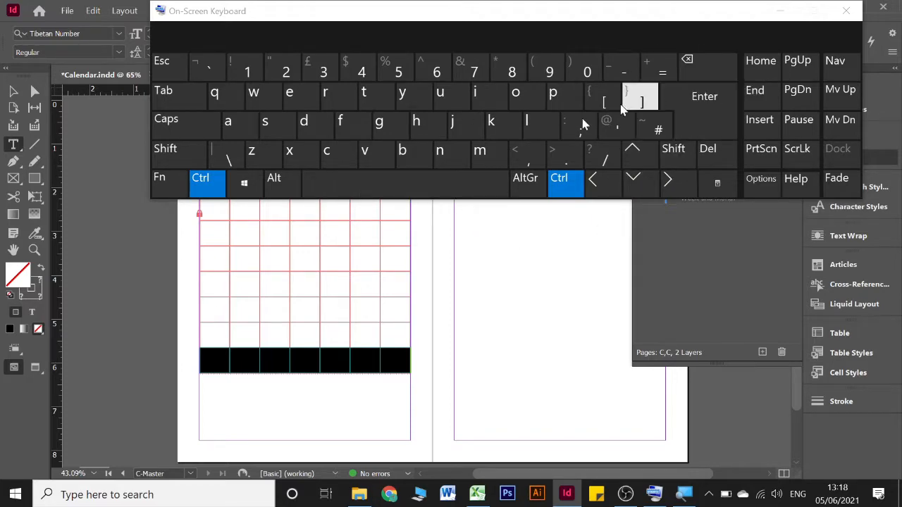
left_click(691, 80)
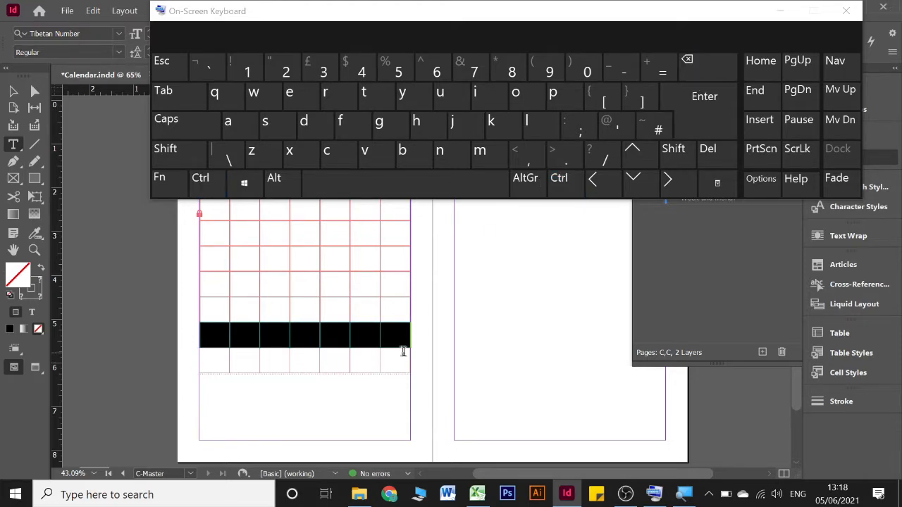
left_click(780, 11)
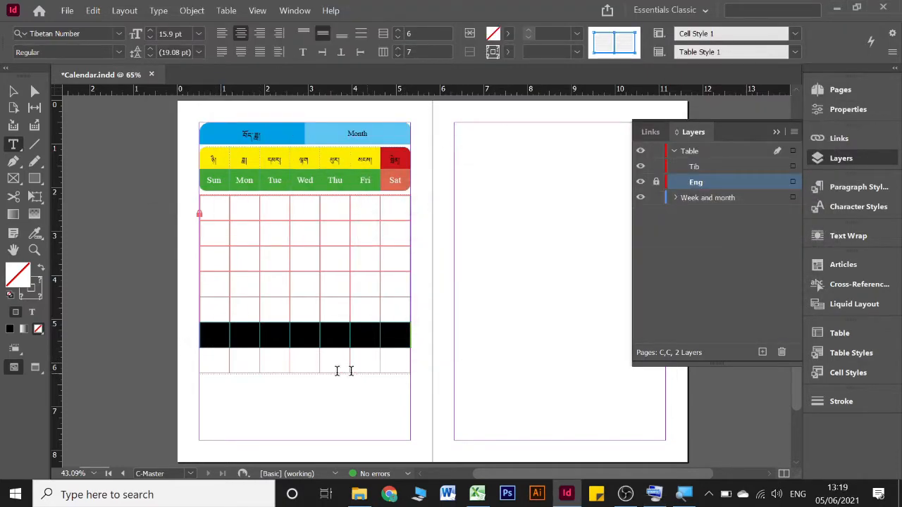
- Fit the Tib table's frame on the left C-Master page to its content
left_click(248, 362)
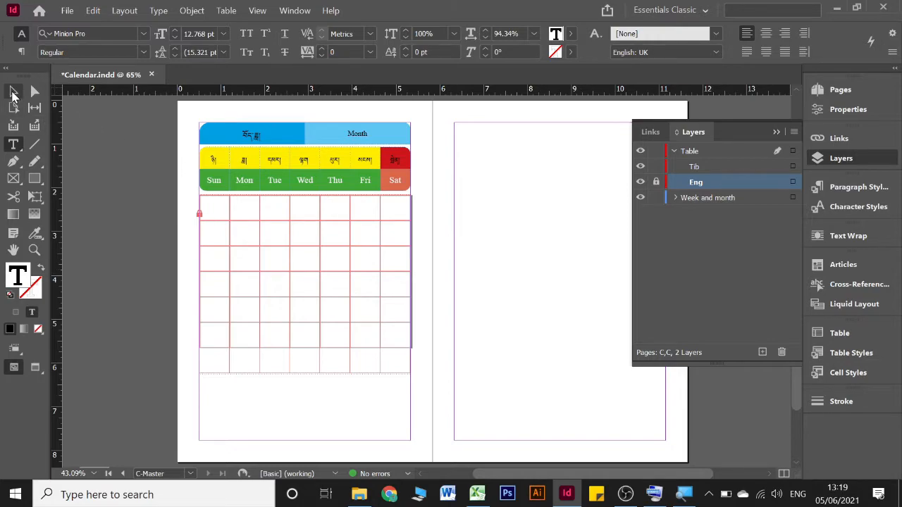
left_click(13, 93)
left_click(270, 277)
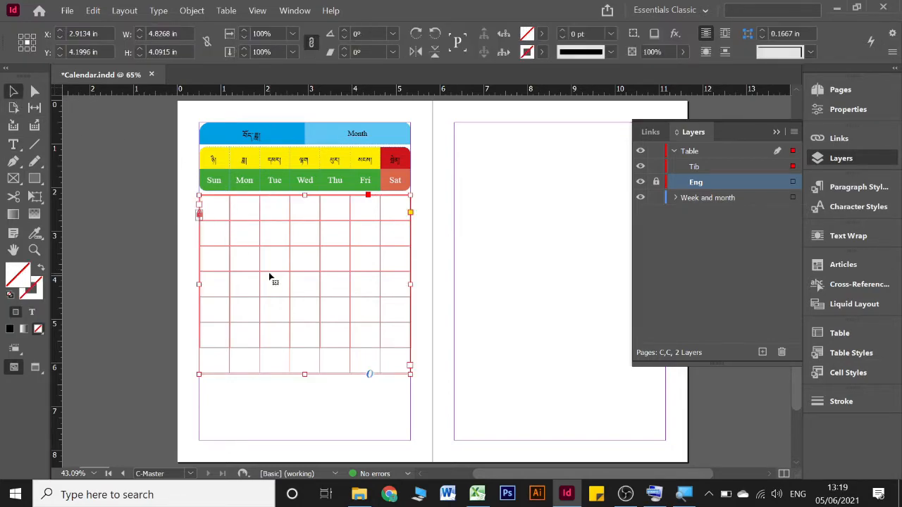
right_click(269, 278)
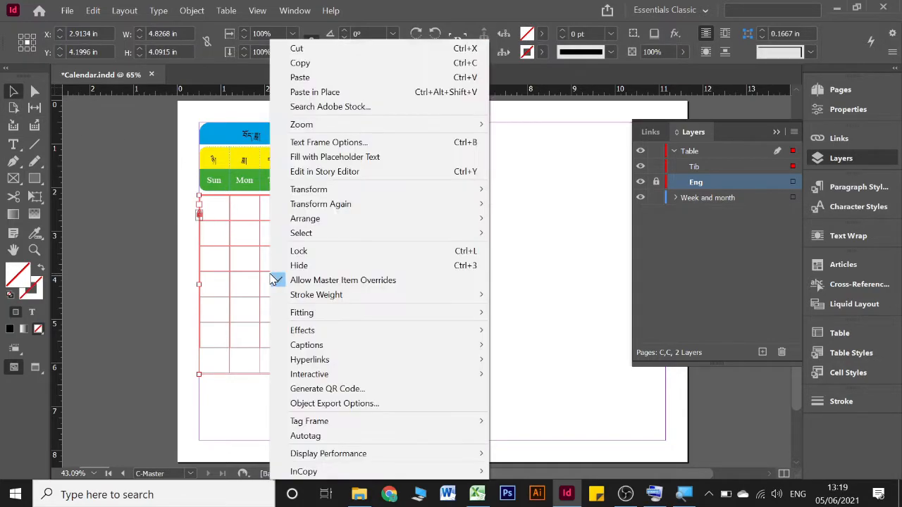
mouse_move(354, 318)
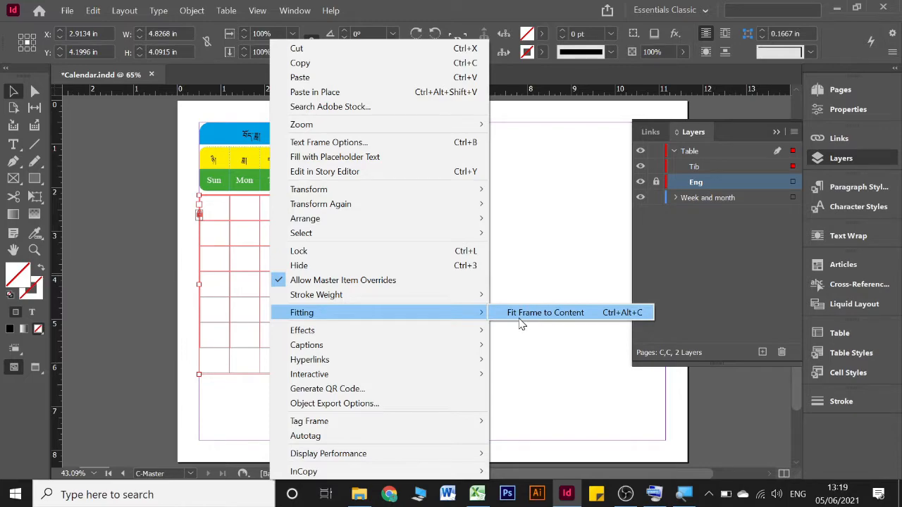
left_click(571, 314)
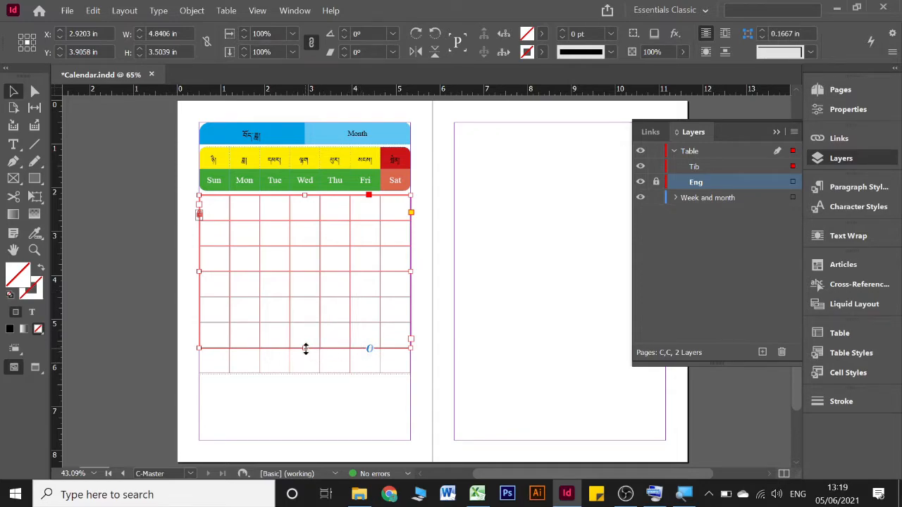
- Stretch the Tib table's frame down past the bottom margin and fit it to its content again
left_click_drag(305, 348, 314, 447)
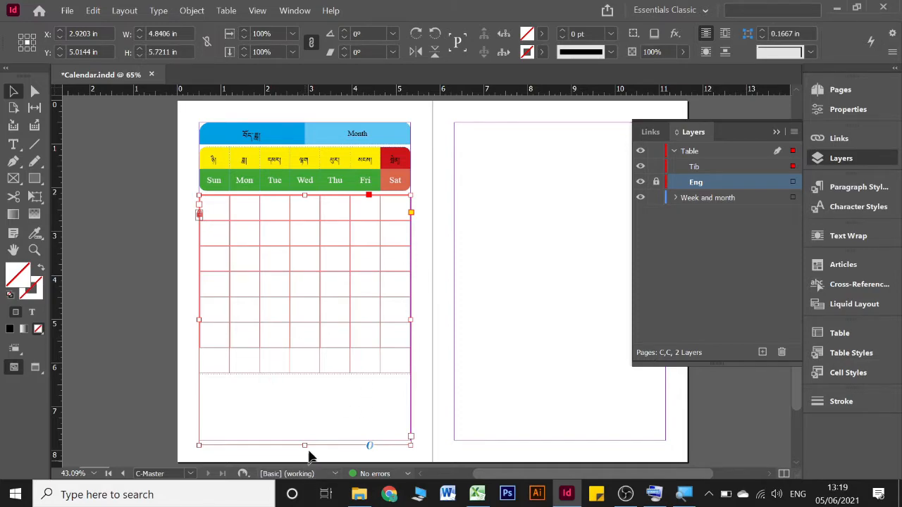
right_click(295, 272)
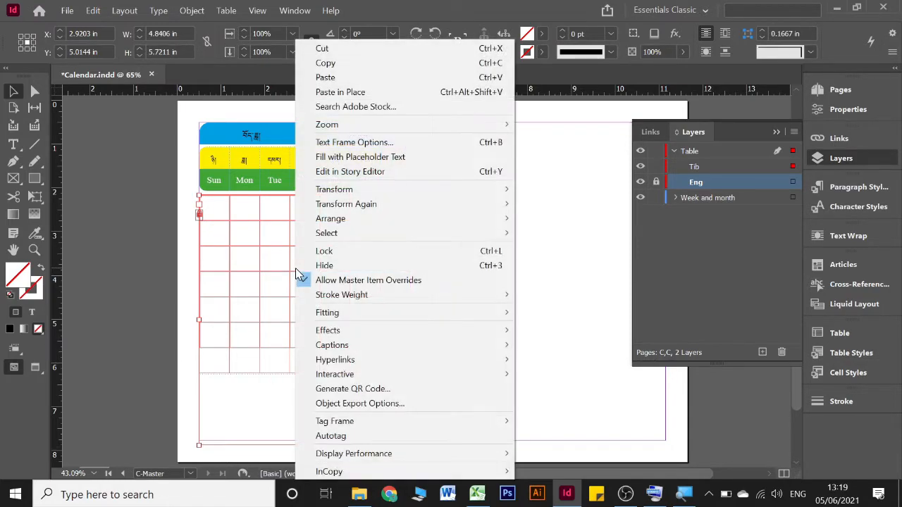
mouse_move(501, 314)
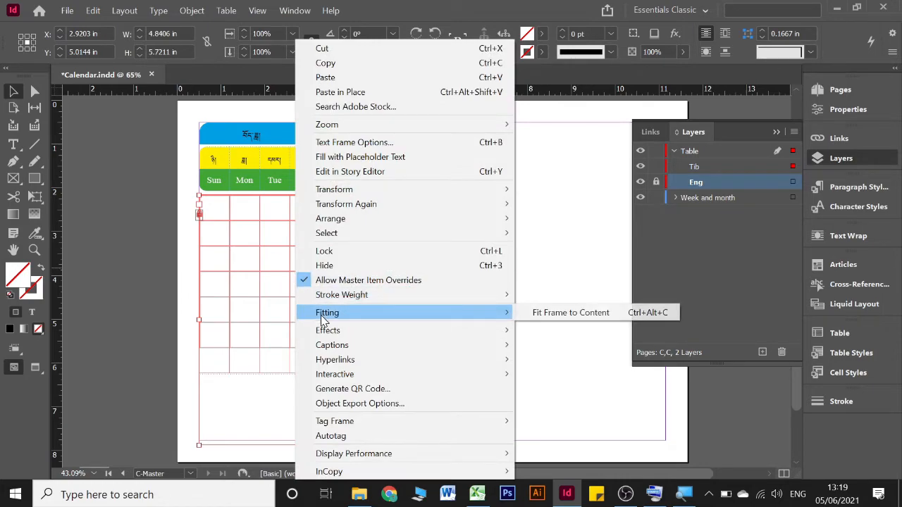
left_click(554, 320)
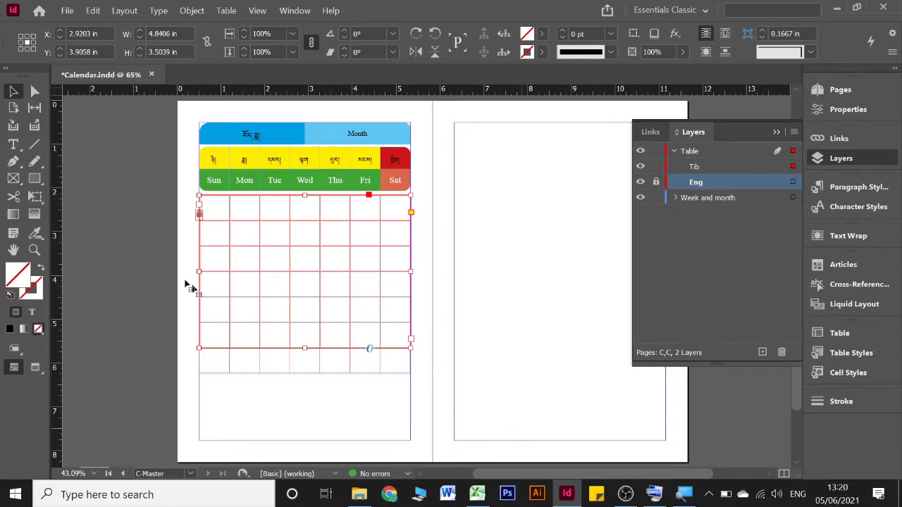
- Switch to preview mode and select all cells of the Tib date table on the left C-Master page
key("w")
left_click(157, 267)
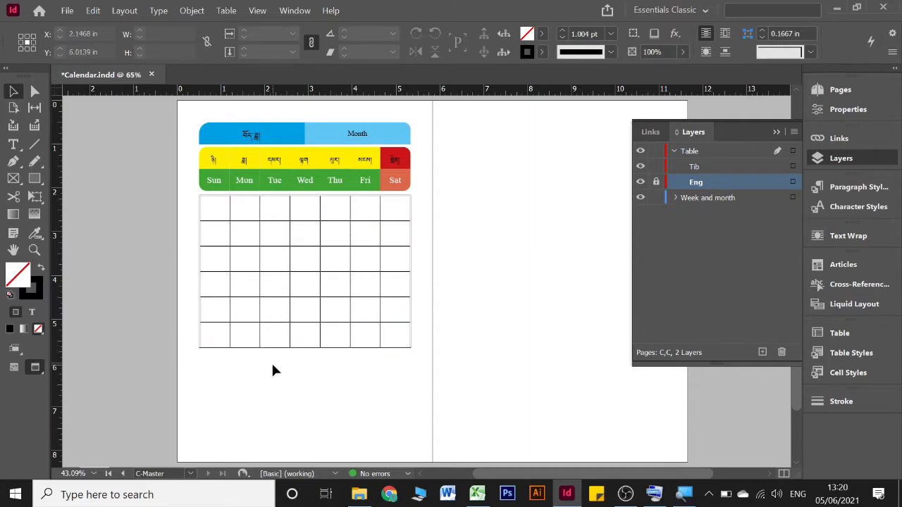
scroll(272, 365, "up", 1)
scroll(272, 366, "up", 1)
scroll(275, 371, "up", 2)
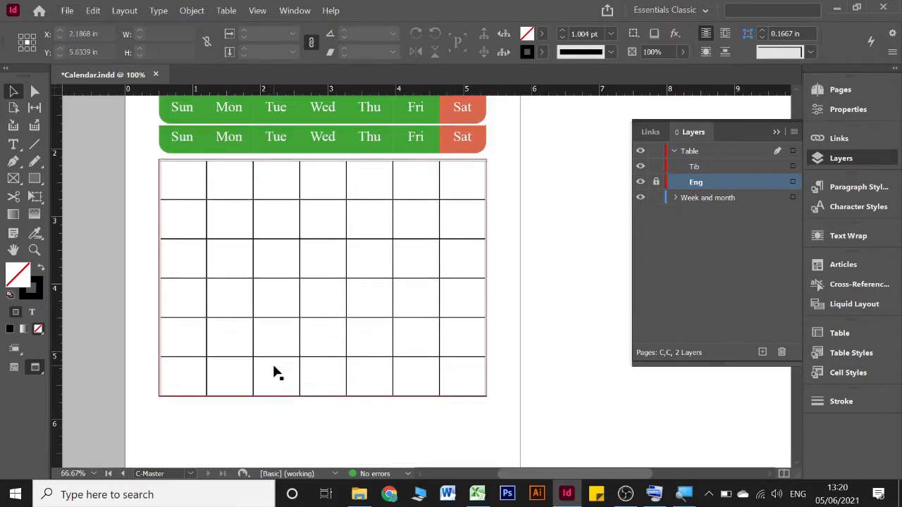
left_click(201, 174)
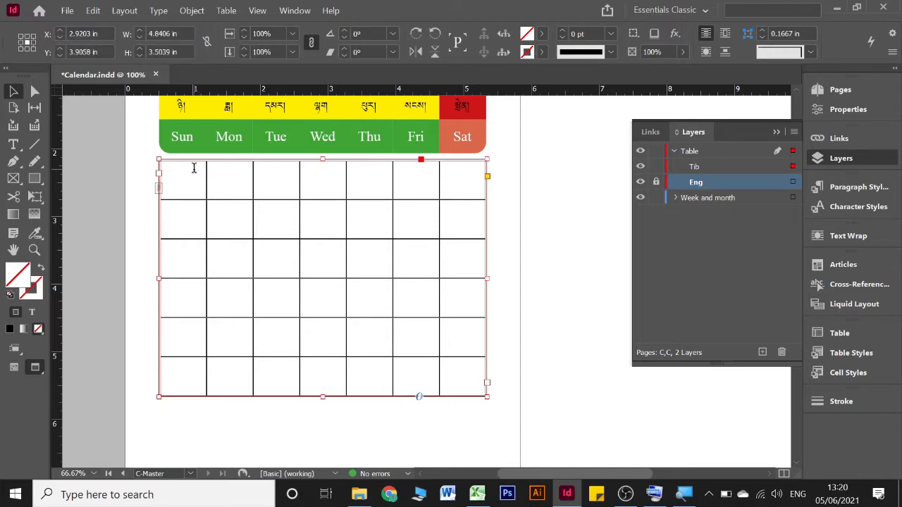
double_click(176, 172)
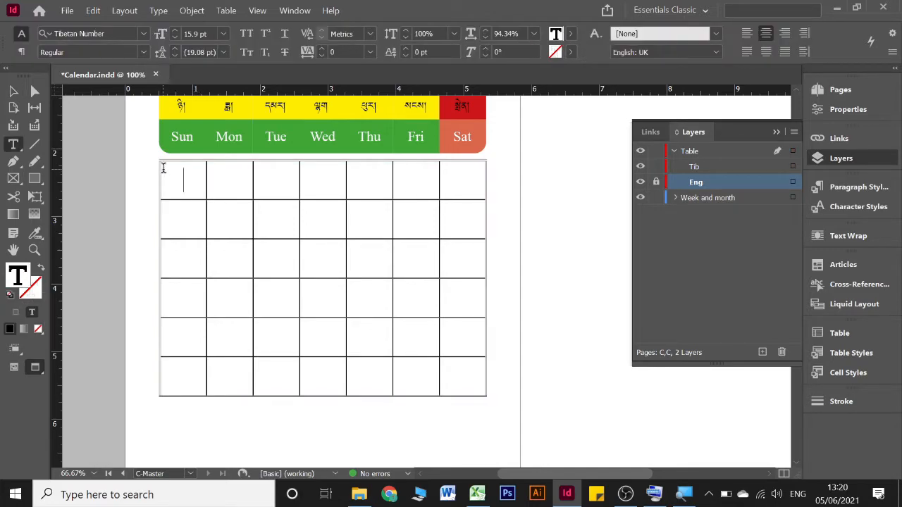
left_click_drag(163, 168, 477, 383)
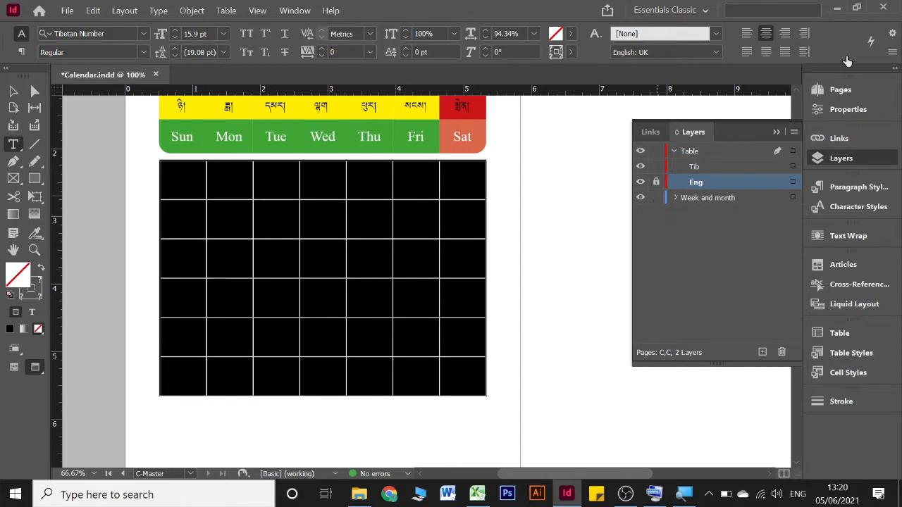
- Examine the stroke and fill settings in the Cell Options for the selected Tib table cells, and close the dialog
left_click(892, 52)
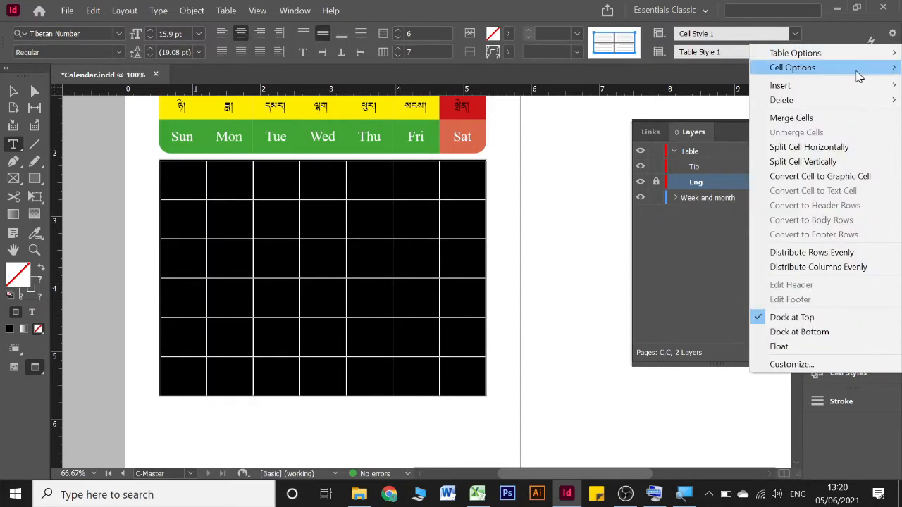
mouse_move(859, 70)
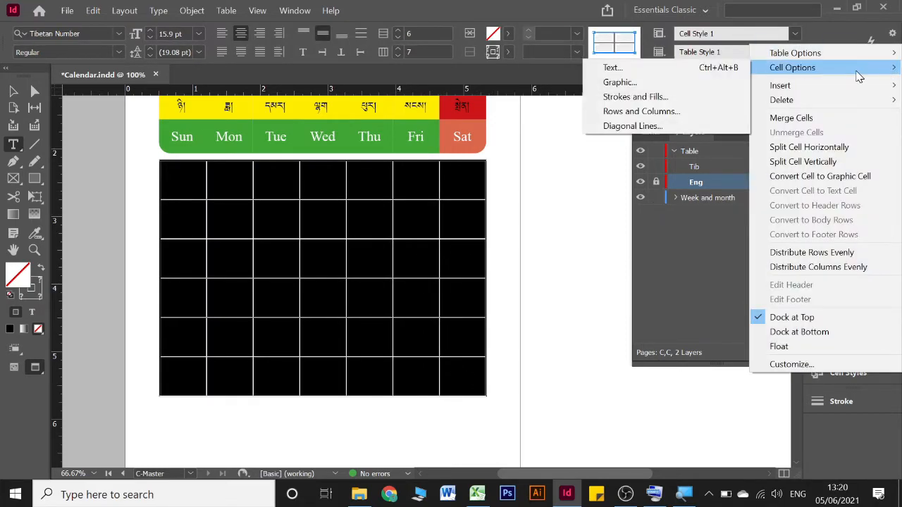
left_click(695, 98)
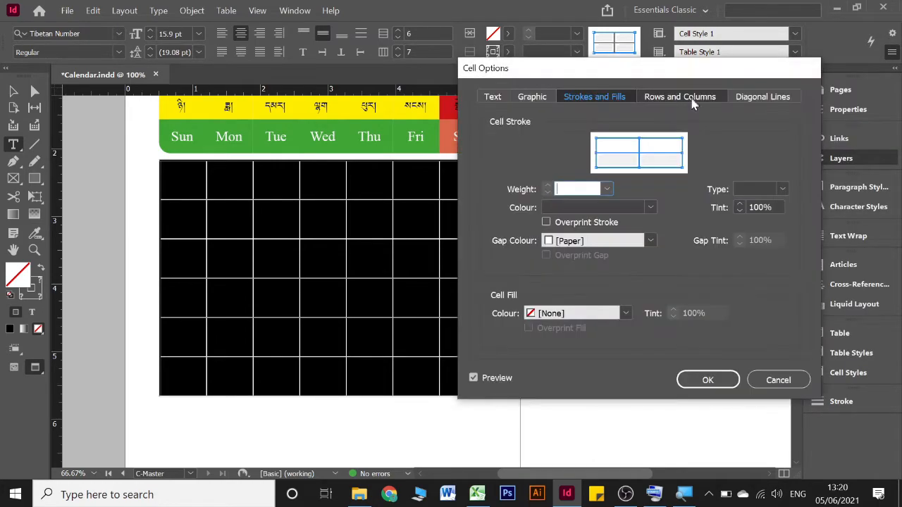
left_click(605, 189)
left_click(665, 207)
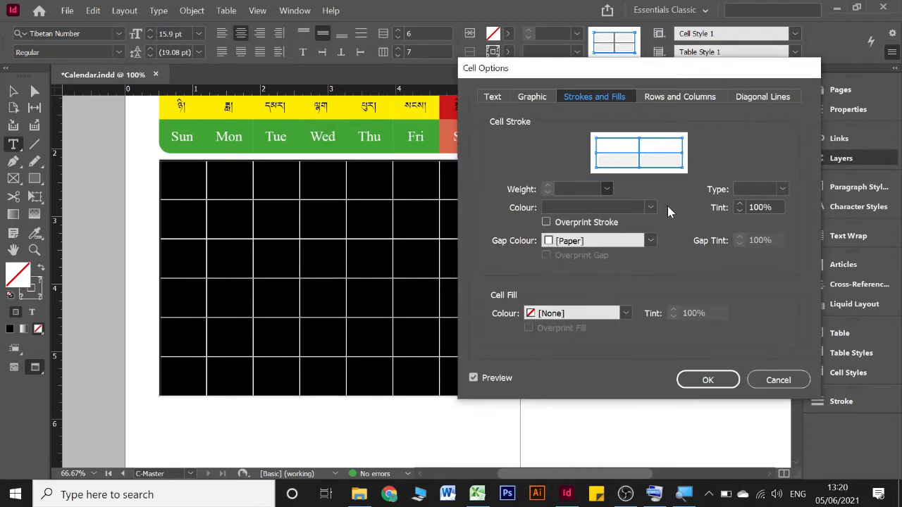
left_click(651, 207)
left_click(651, 209)
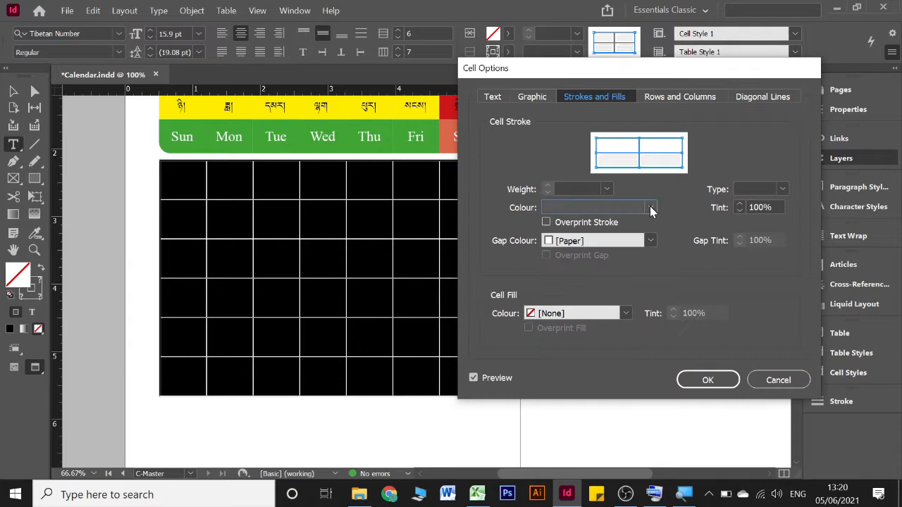
left_click(673, 99)
left_click(530, 98)
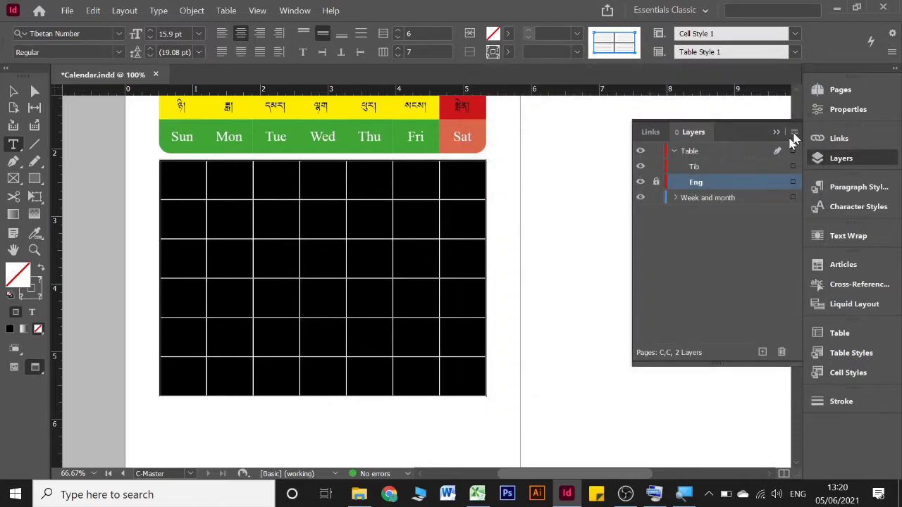
left_click(891, 52)
mouse_move(856, 61)
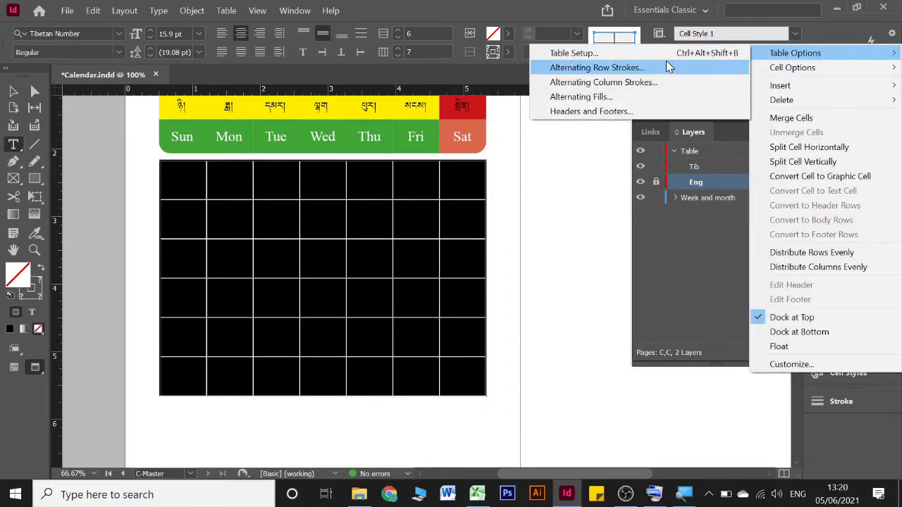
left_click(643, 51)
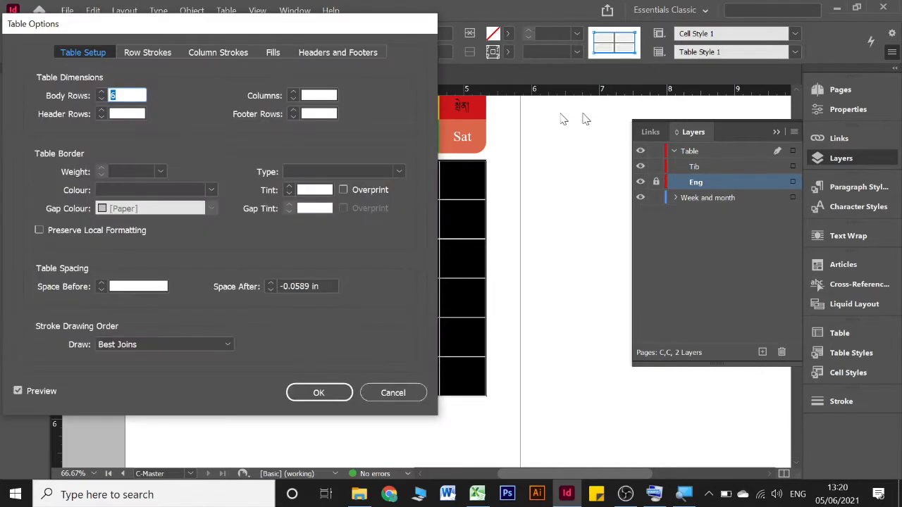
left_click(400, 174)
left_click_drag(335, 26, 465, 20)
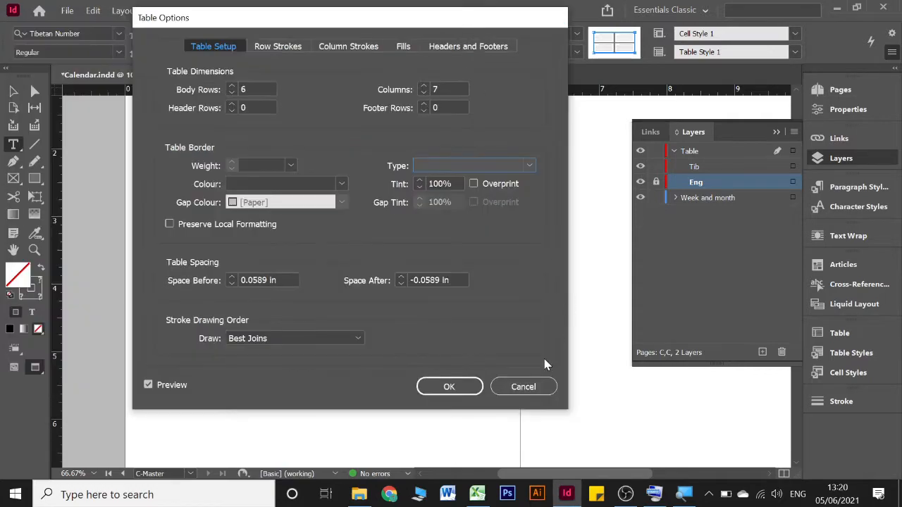
left_click(521, 386)
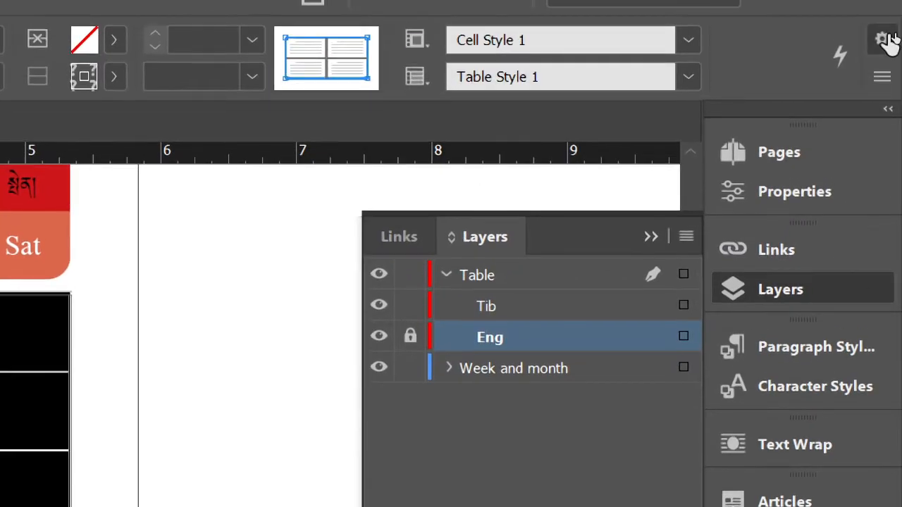
- Set the border type of the selected Tib table to Thin - Thin in the table setup
left_click(886, 77)
mouse_move(801, 86)
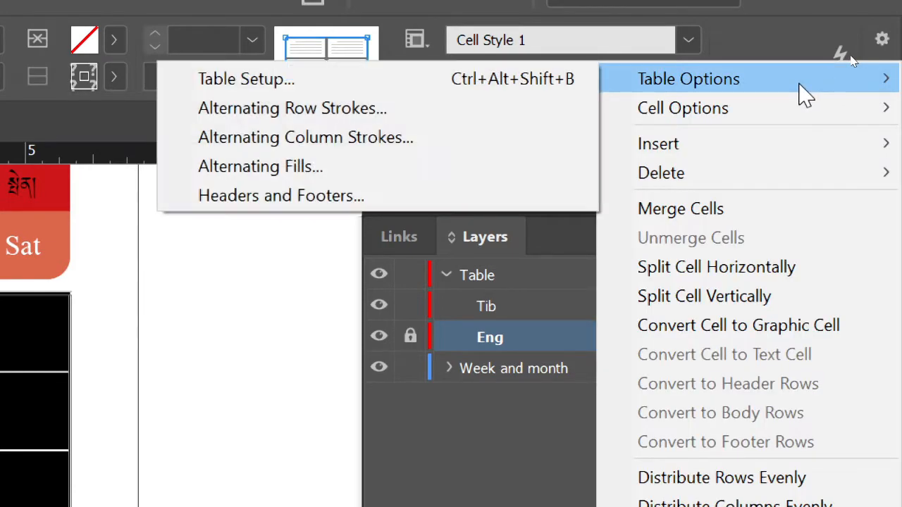
left_click(393, 85)
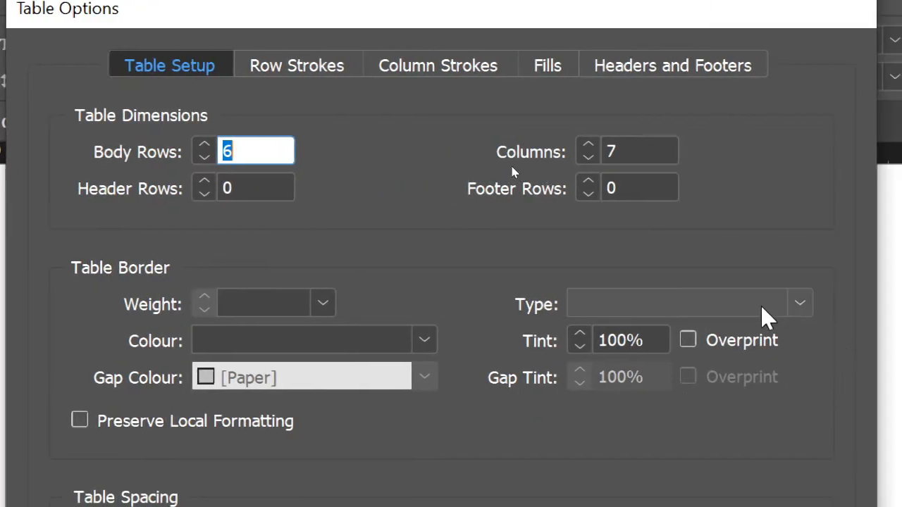
left_click(788, 309)
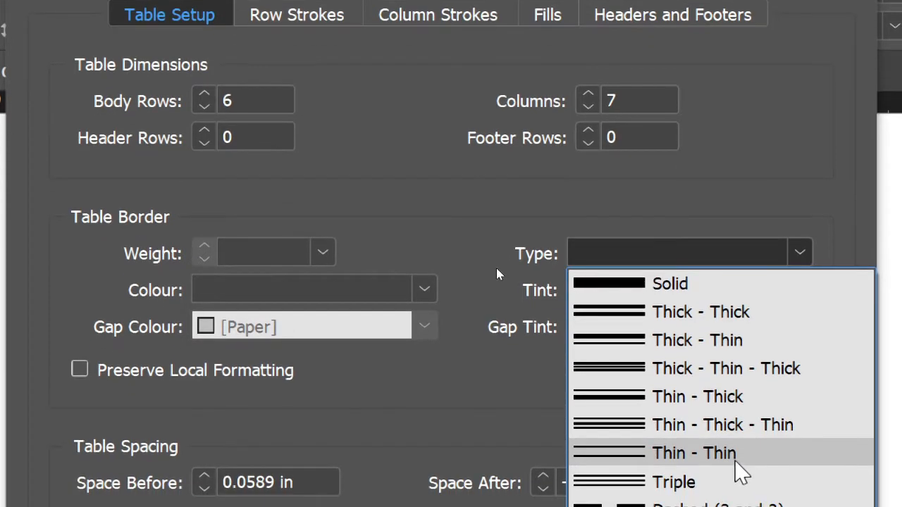
left_click(734, 458)
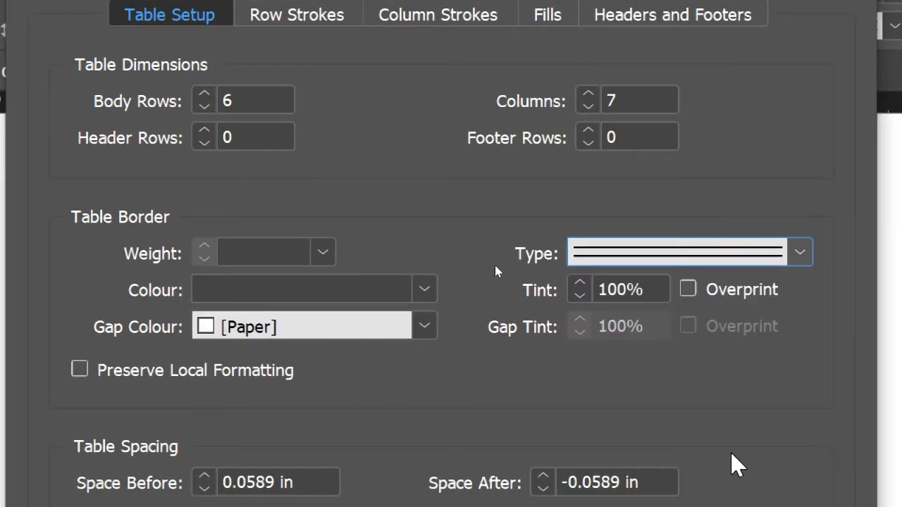
key("Return")
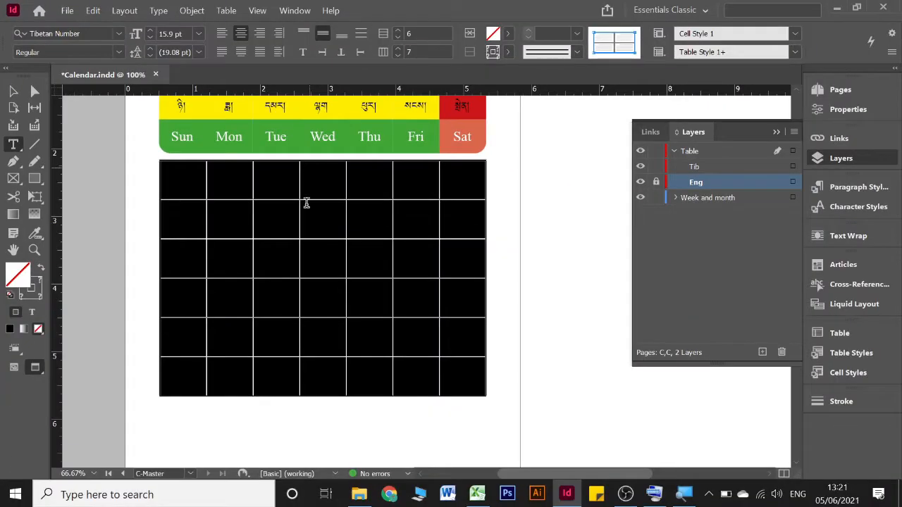
- Deselect the Tib table's cells and examine the new border around the whole table
left_click(630, 363)
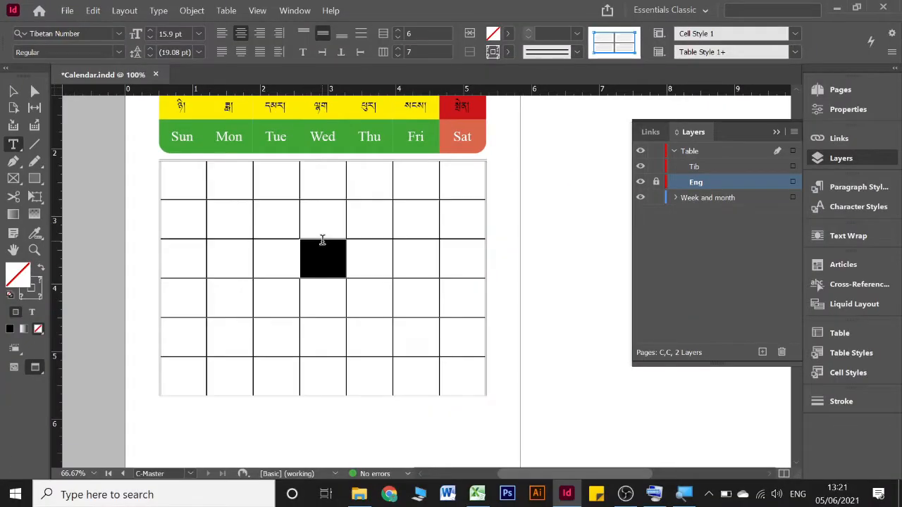
left_click(430, 371)
scroll(362, 383, "up", 2)
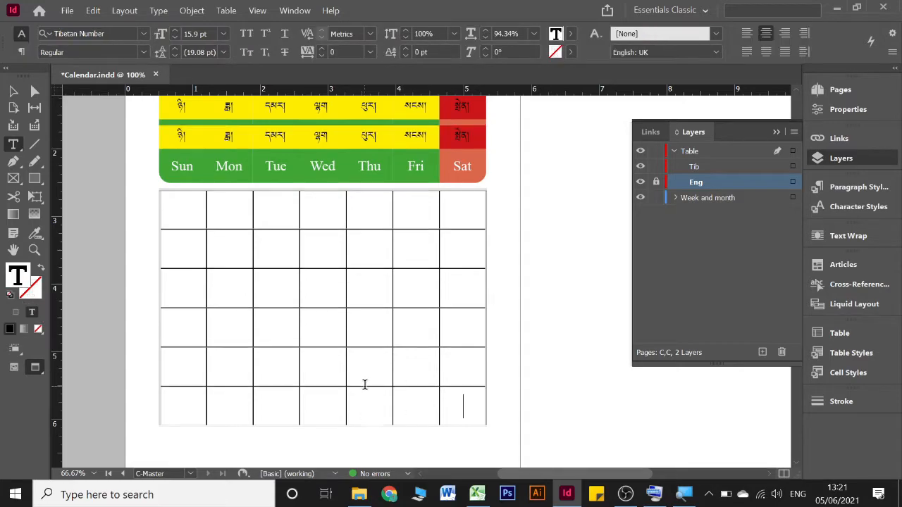
key("super")
key("Escape")
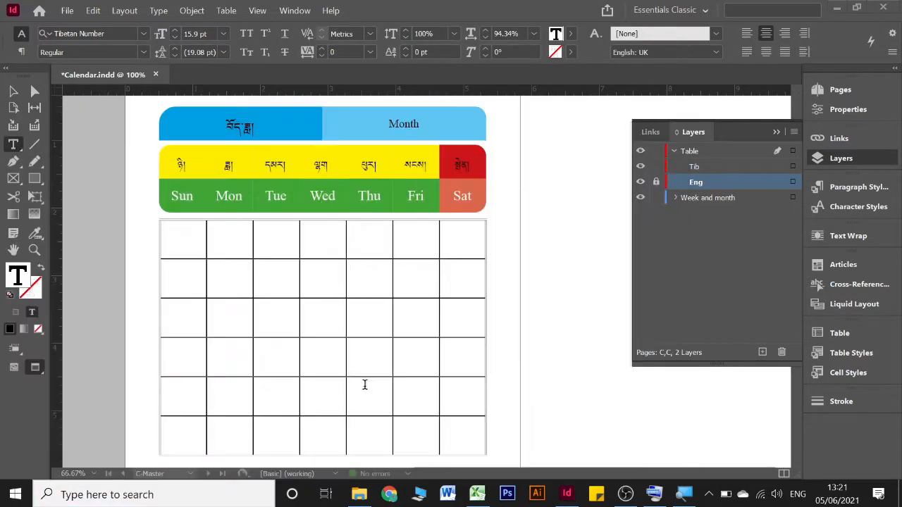
scroll(364, 385, "up", 1)
scroll(364, 385, "down", 2)
scroll(165, 346, "down", 1)
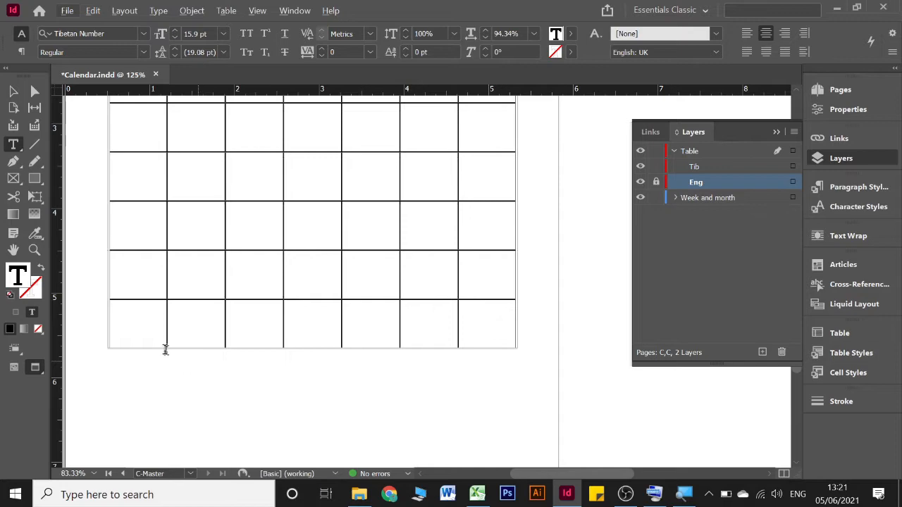
scroll(252, 345, "up", 1)
scroll(258, 343, "down", 3)
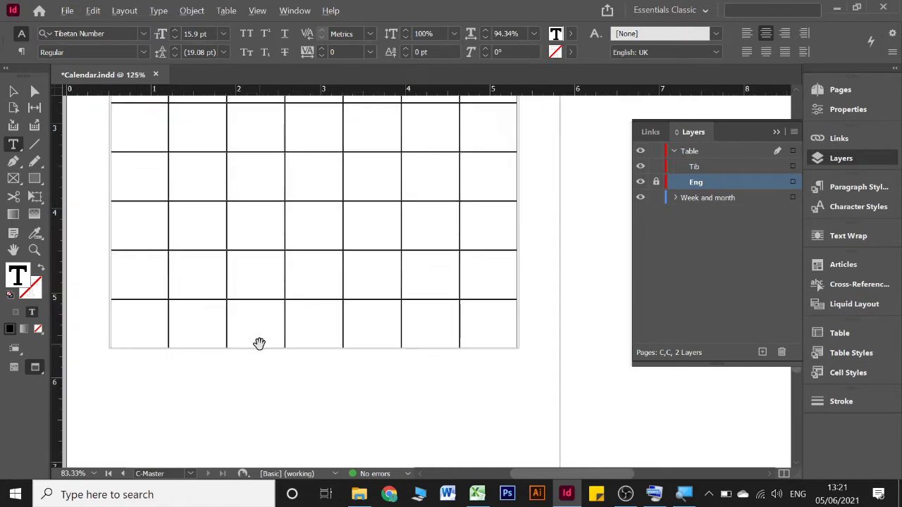
scroll(220, 304, "up", 1)
- Select all cells of the Tib table, check its applied table style and cell style, and deselect the cells
left_click_drag(134, 136, 588, 361)
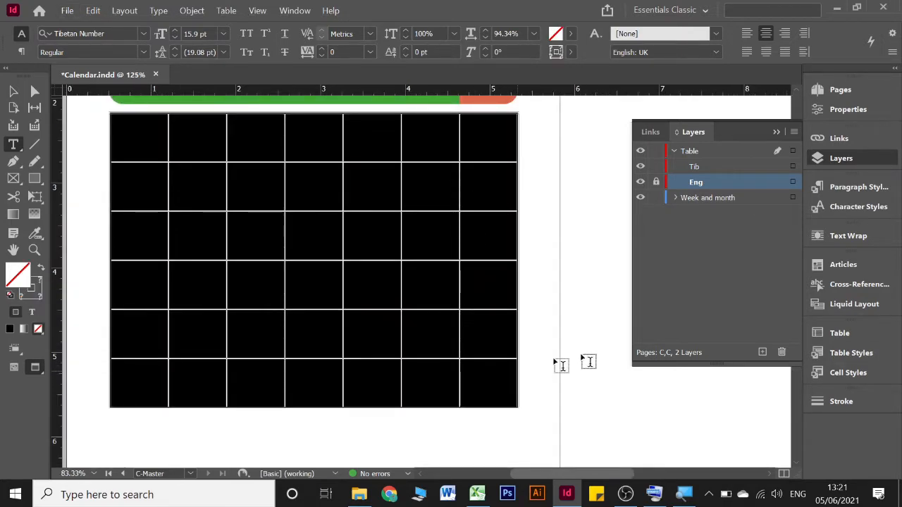
left_click(854, 355)
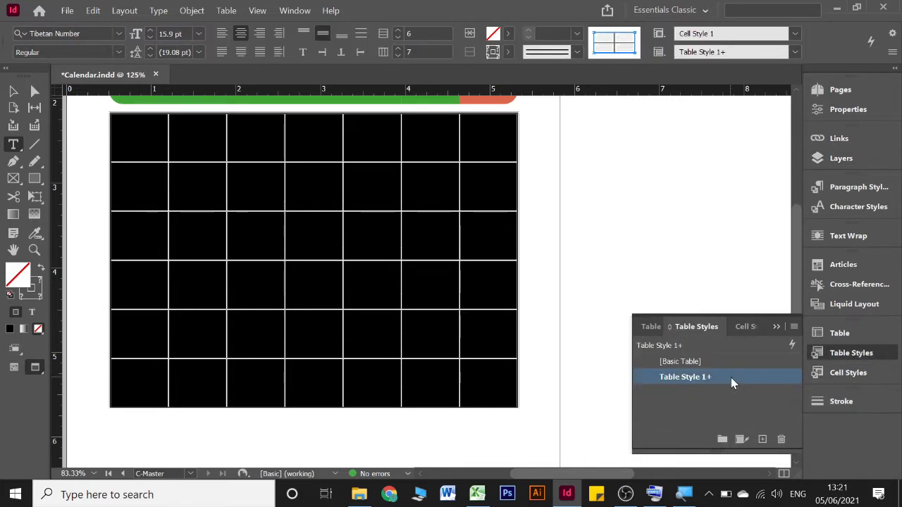
left_click(696, 377)
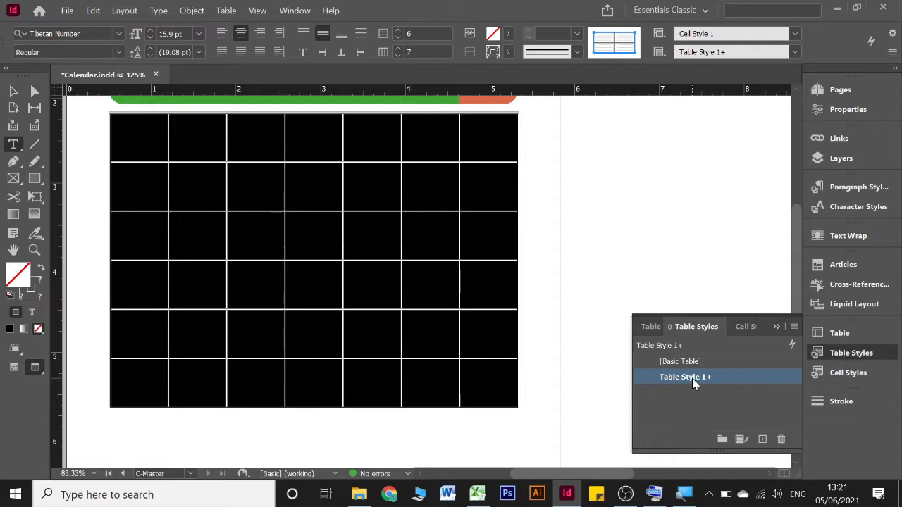
left_click(769, 379)
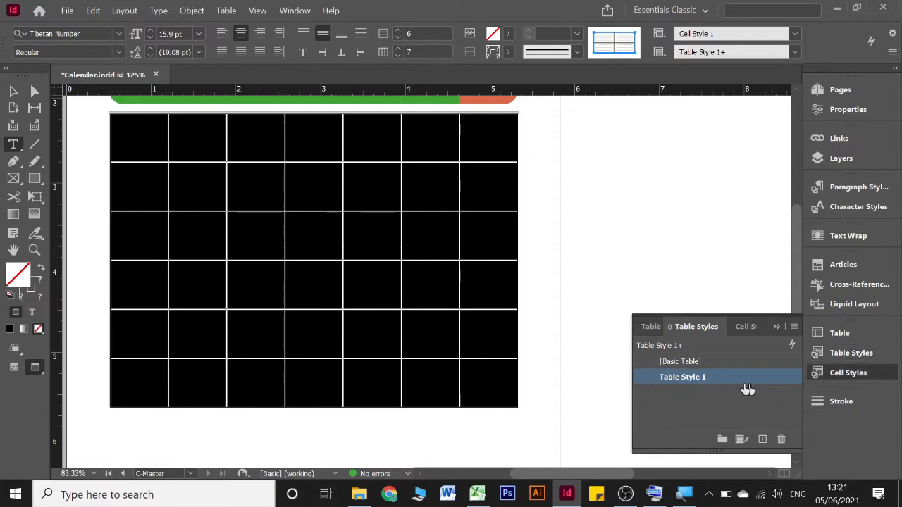
left_click(745, 326)
left_click(315, 332)
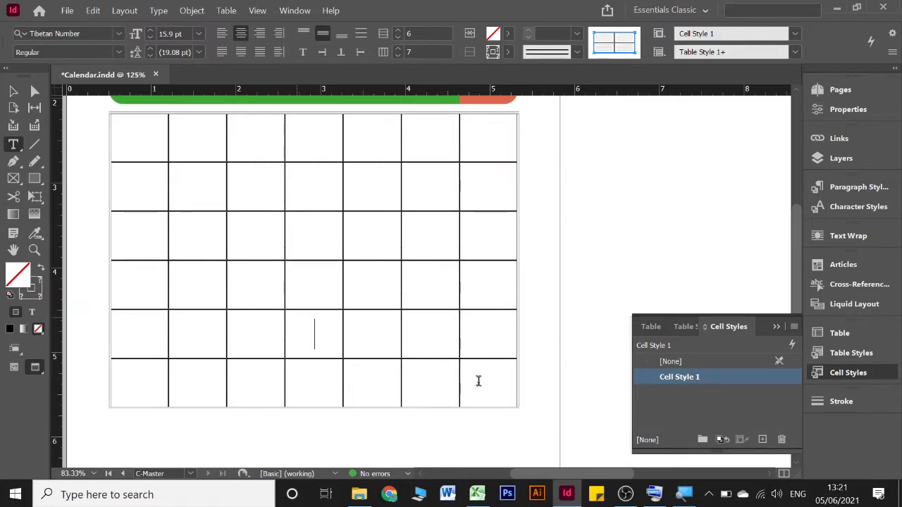
- Set the border type of the whole Tib table to Triple in the table setup and deselect its cells
left_click_drag(133, 131, 481, 392)
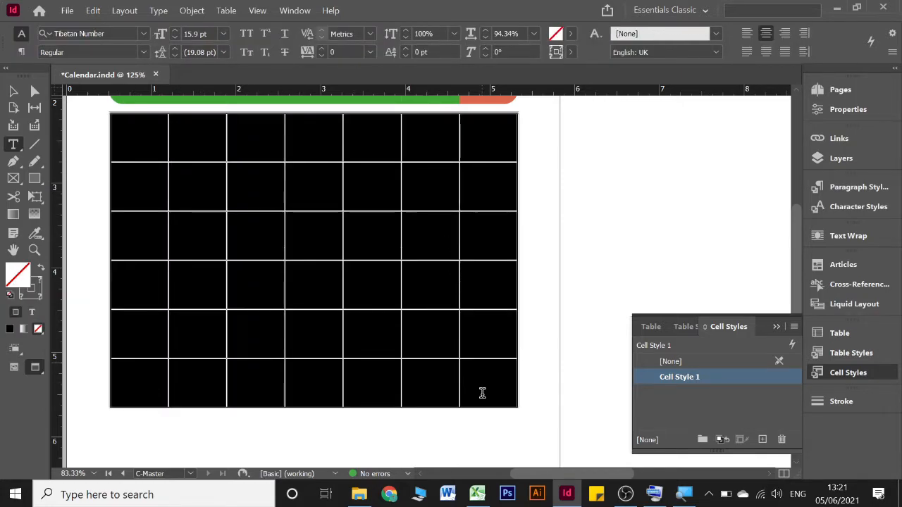
left_click(892, 52)
mouse_move(840, 62)
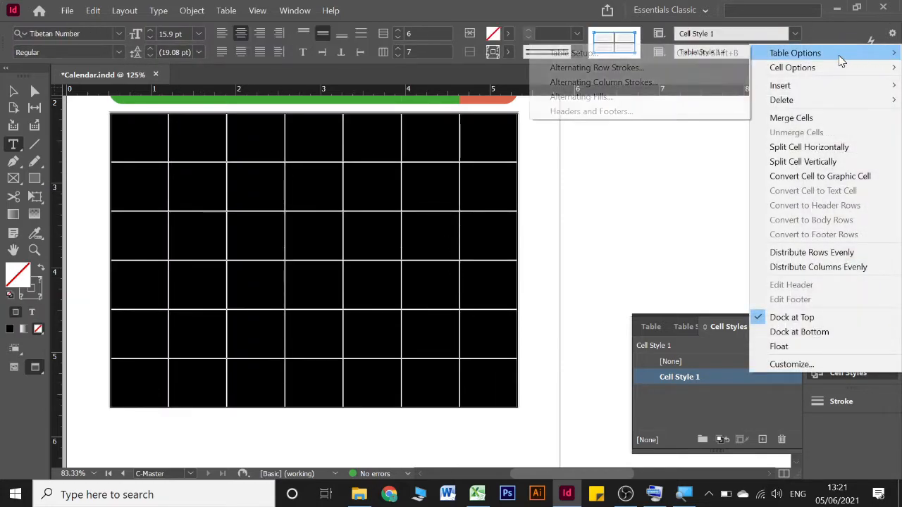
left_click(681, 54)
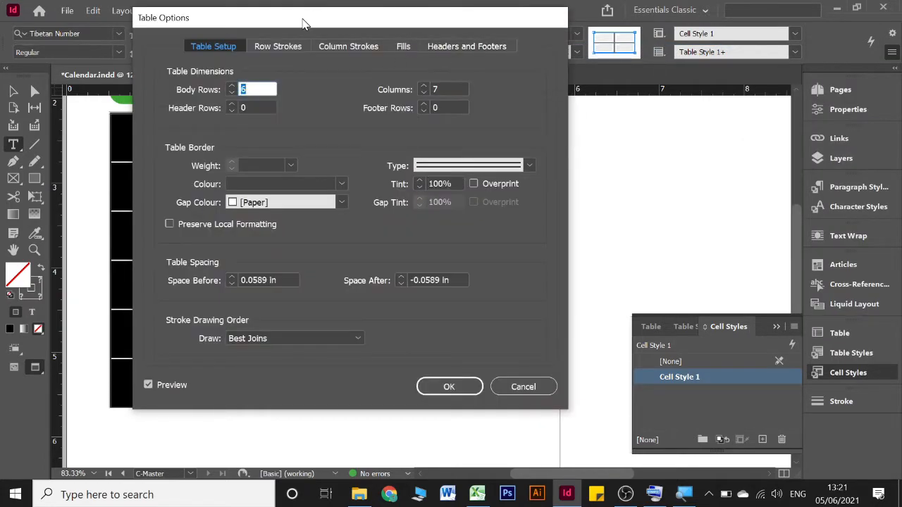
left_click_drag(299, 17, 641, 17)
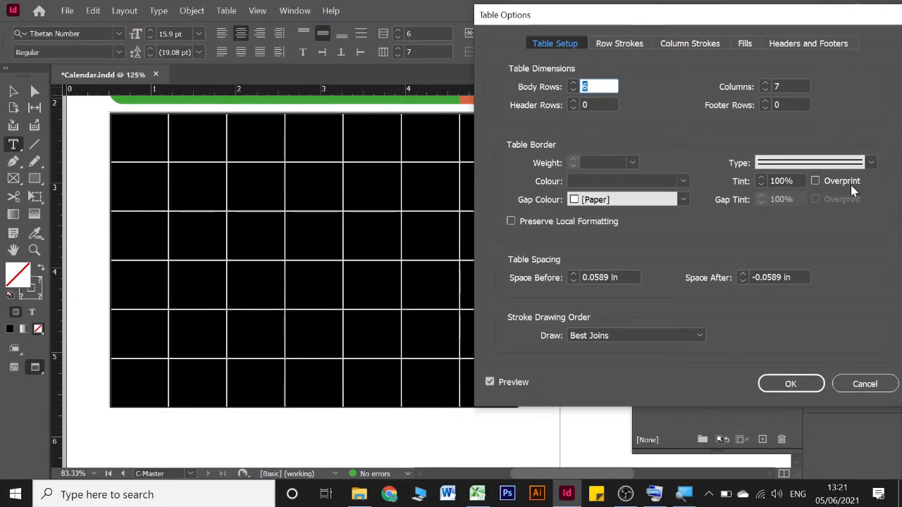
left_click(871, 163)
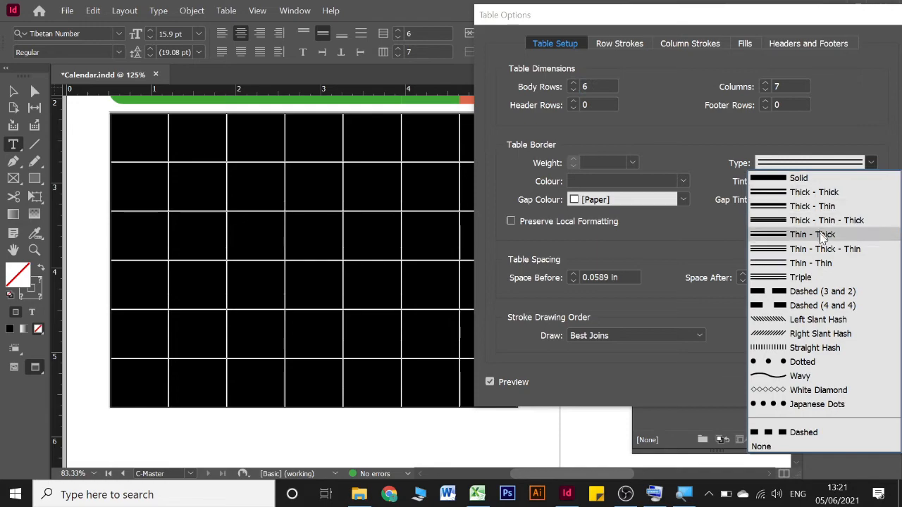
left_click(812, 275)
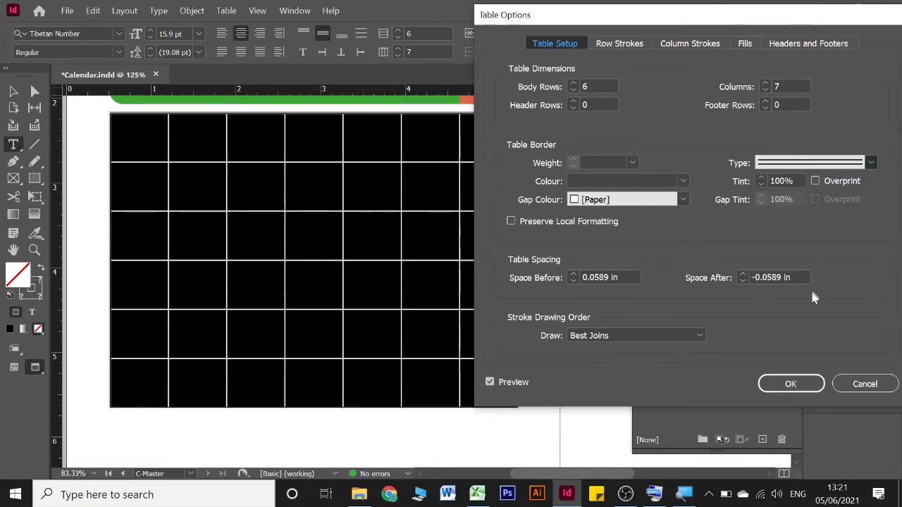
left_click(791, 386)
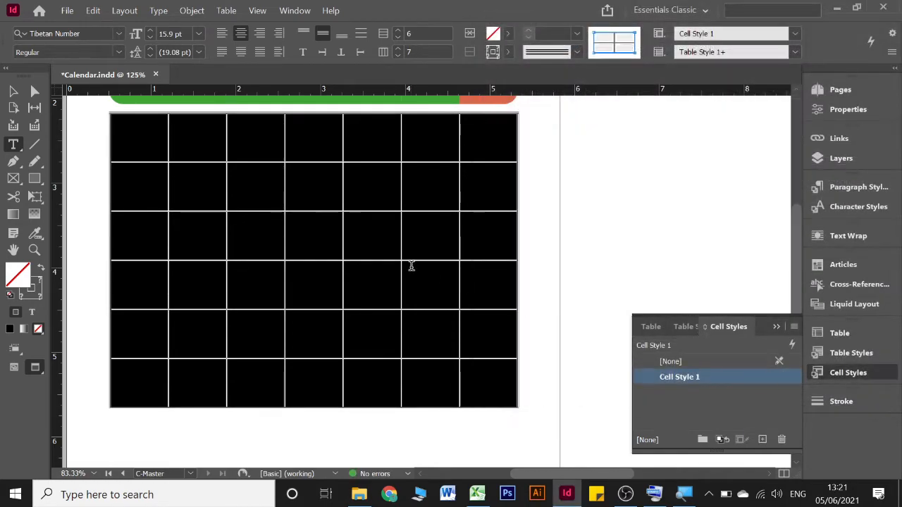
left_click(333, 251)
left_click(246, 359)
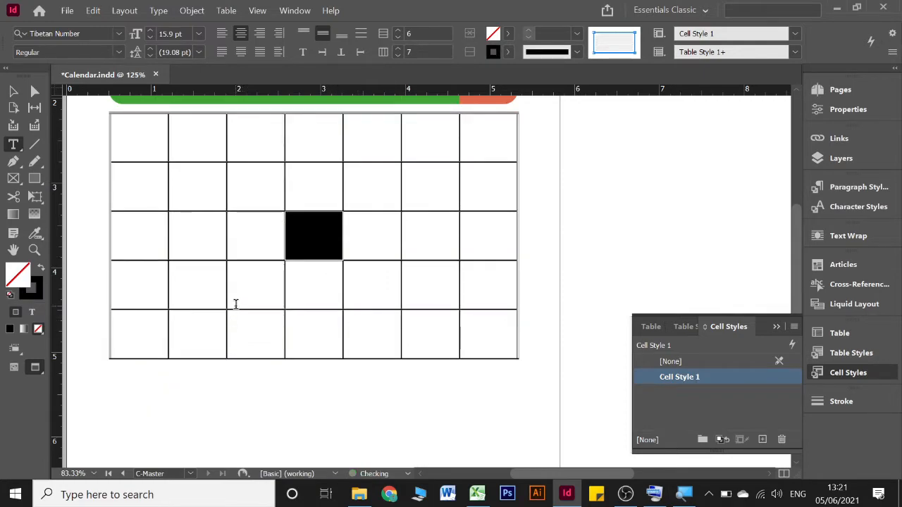
- Fit the Tib table's frame to its content to bring back the overset bottom row
left_click(236, 292)
right_click(236, 291)
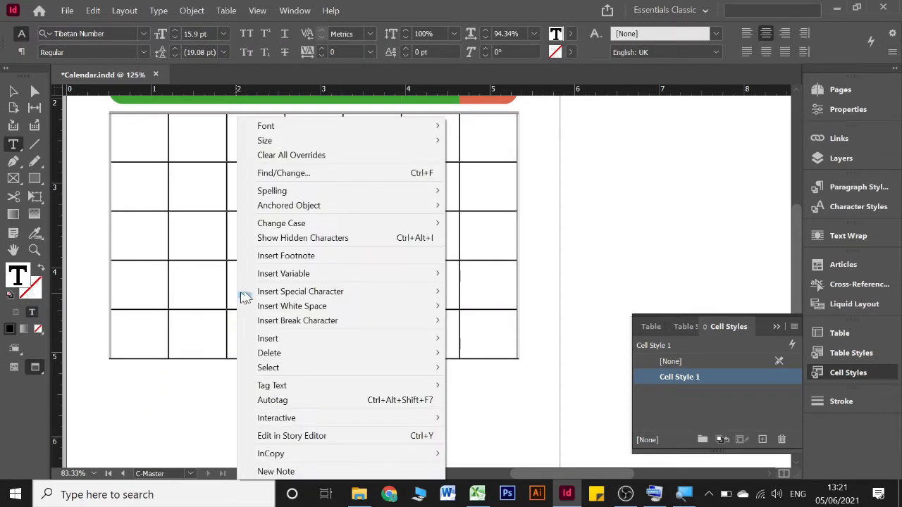
left_click(195, 280)
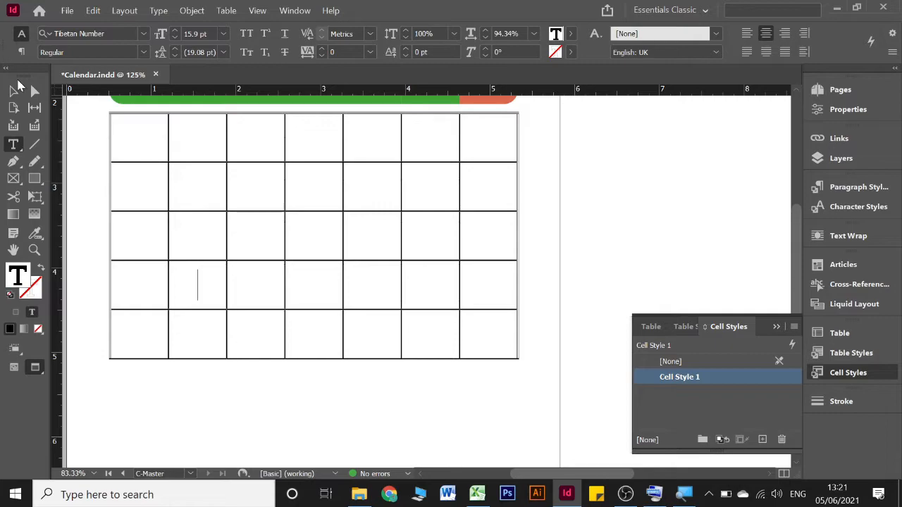
key("Escape")
right_click(224, 183)
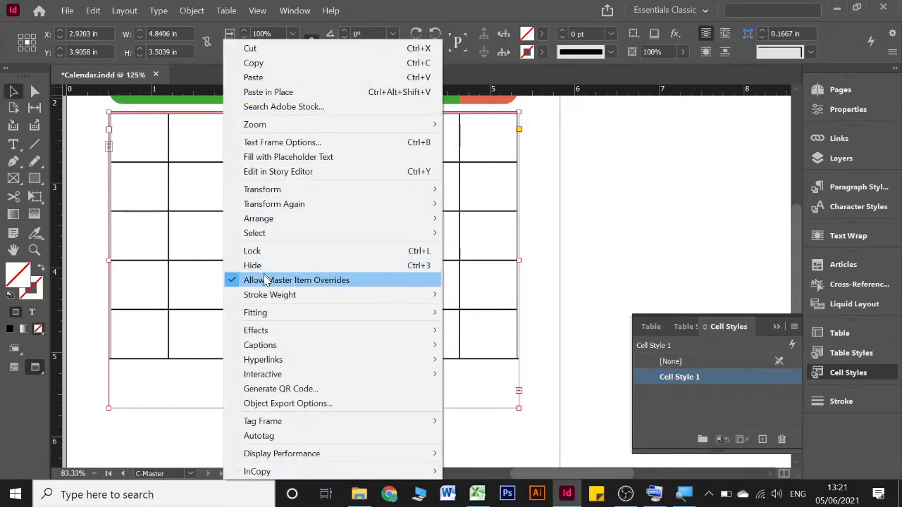
mouse_move(381, 318)
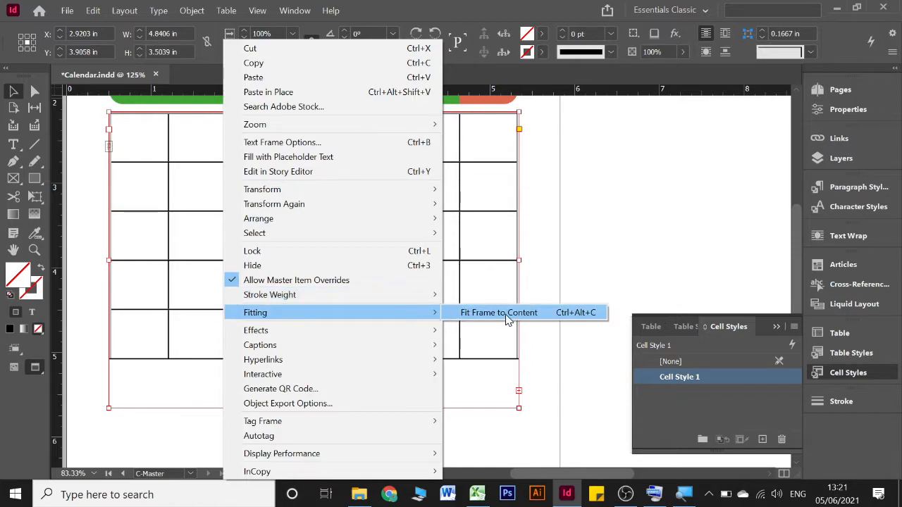
left_click(508, 318)
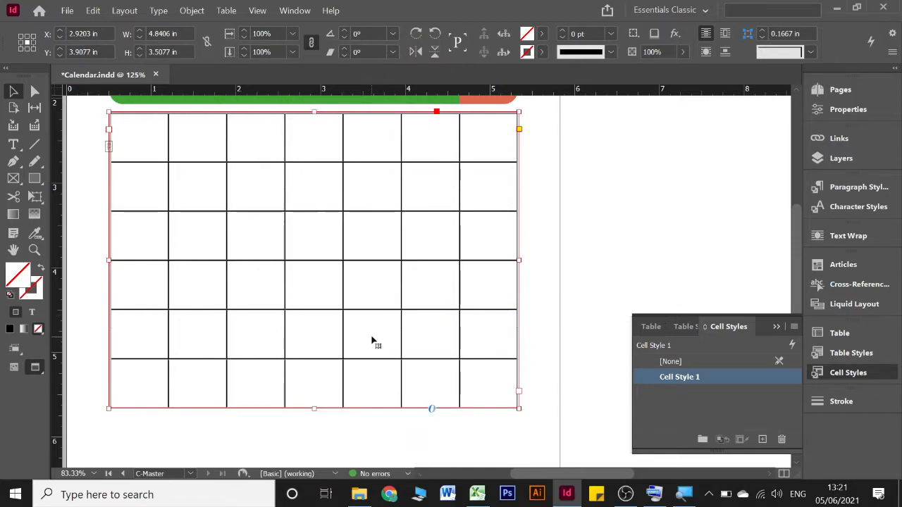
- Collapse the cell styles list, leave preview mode, and deselect the Tib table's frame to compare both tables' bottom edges
left_click(777, 327)
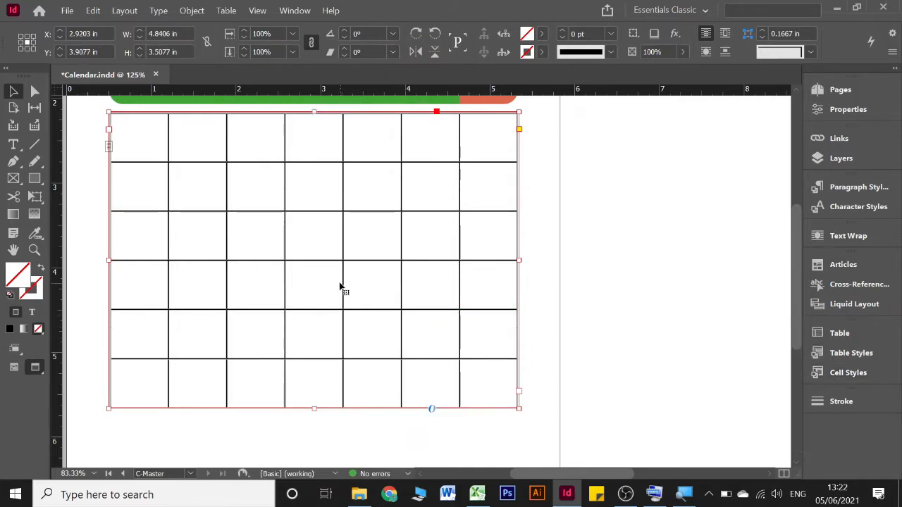
key("w")
left_click(562, 241)
scroll(561, 241, "down", 3)
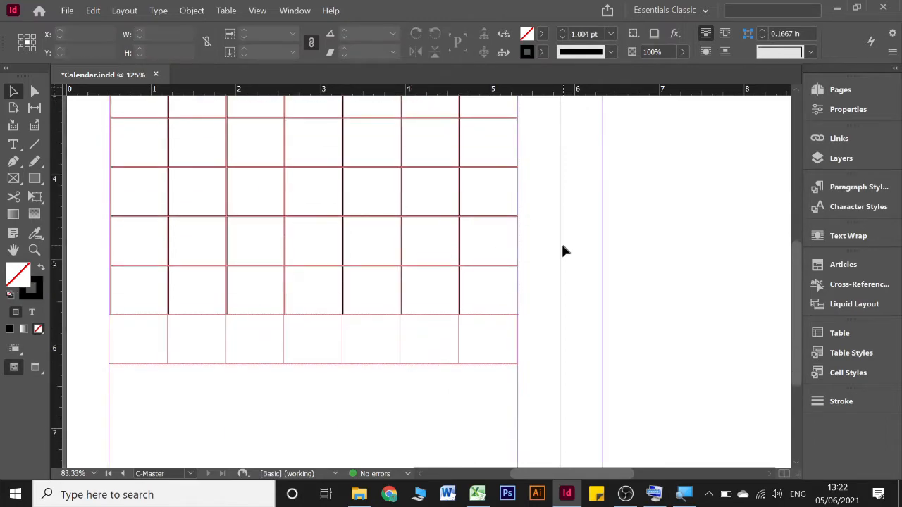
scroll(534, 271, "down", 1)
scroll(582, 279, "up", 1)
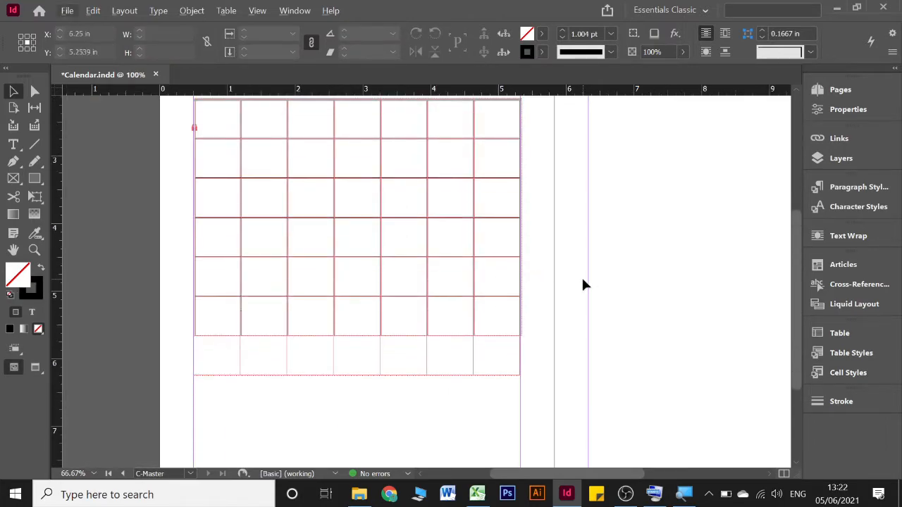
- Lock the Tib layer item, unlock Eng, and delete the extra bottom row of the Eng table
scroll(583, 285, "up", 1)
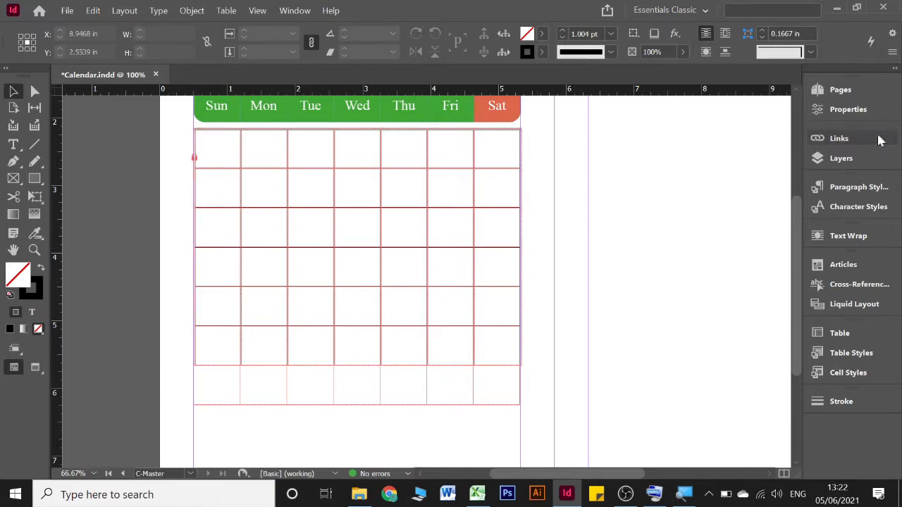
left_click(840, 159)
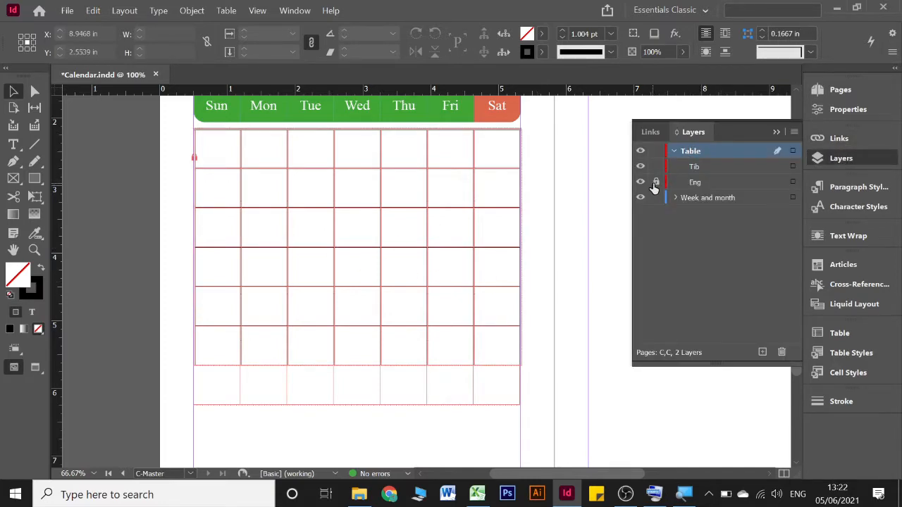
left_click(655, 184)
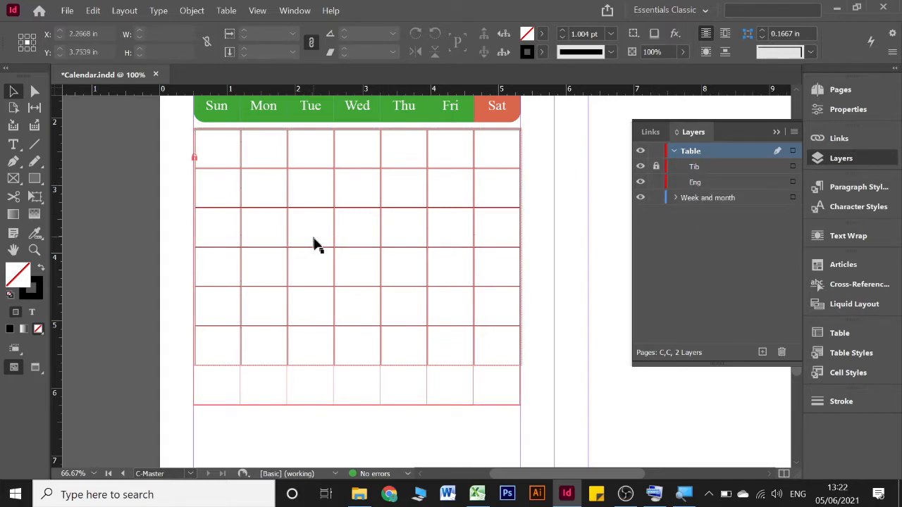
double_click(208, 392)
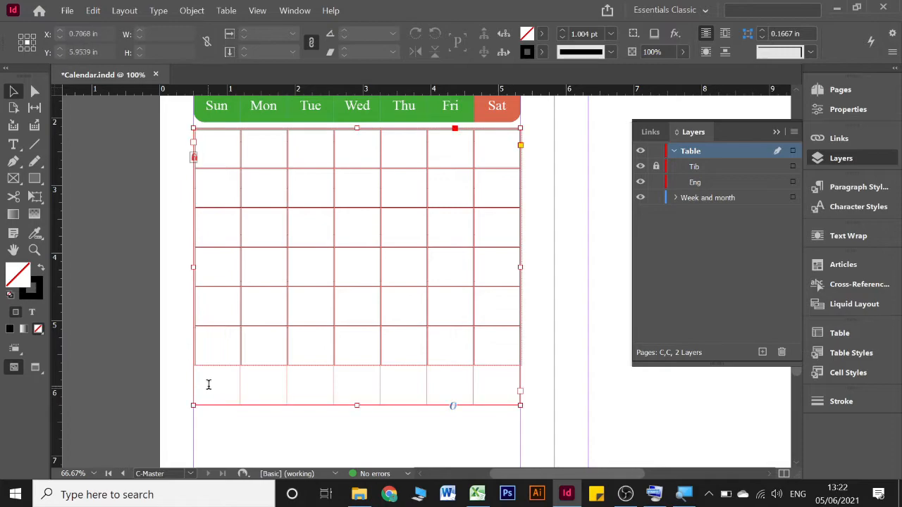
left_click(188, 387)
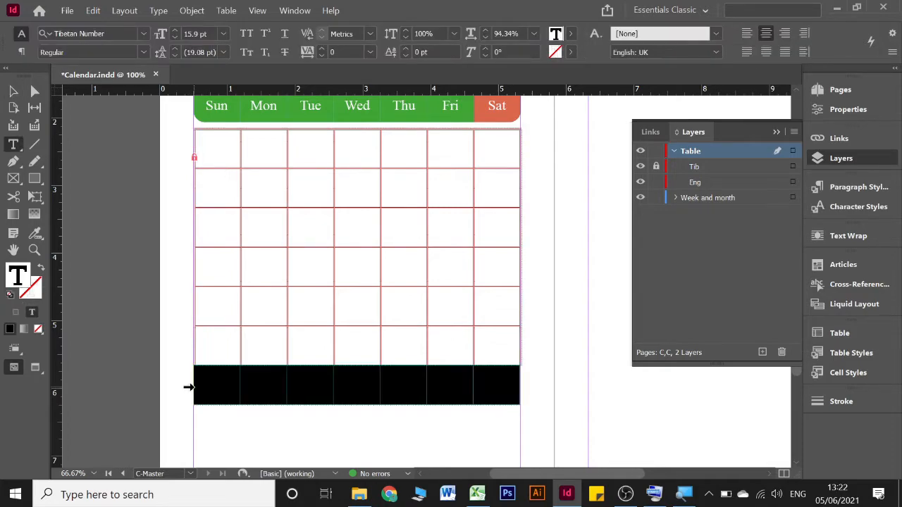
key("ctrl+BackSpace")
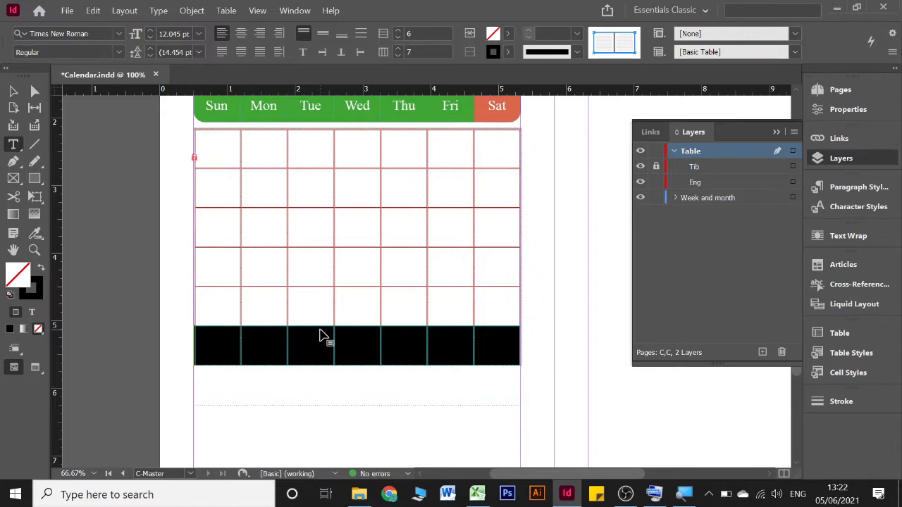
- Fit the Eng table's frame to its content, then collapse the layers list and deselect the frame
left_click(12, 91)
right_click(264, 242)
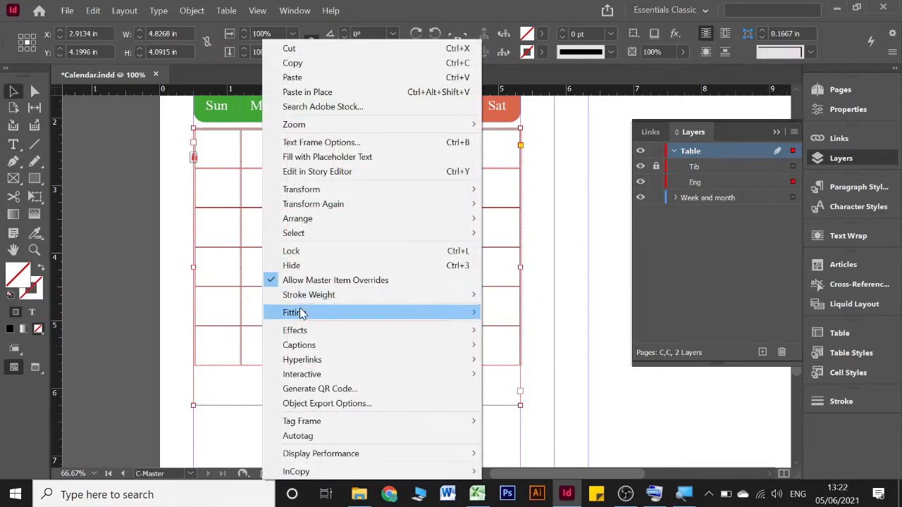
mouse_move(413, 314)
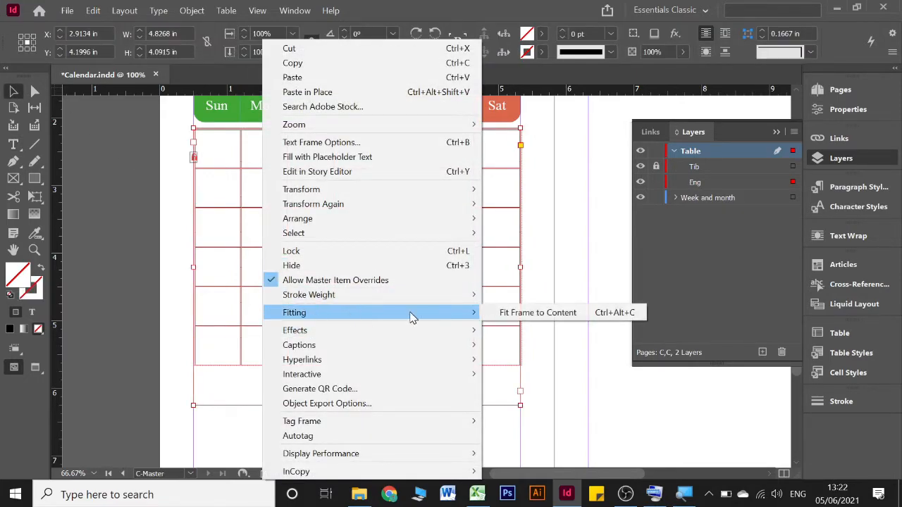
left_click(525, 312)
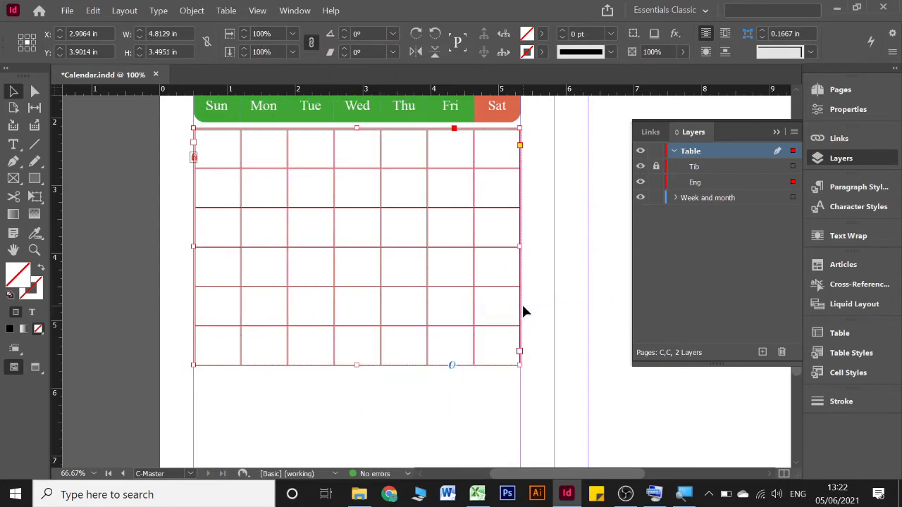
left_click(776, 135)
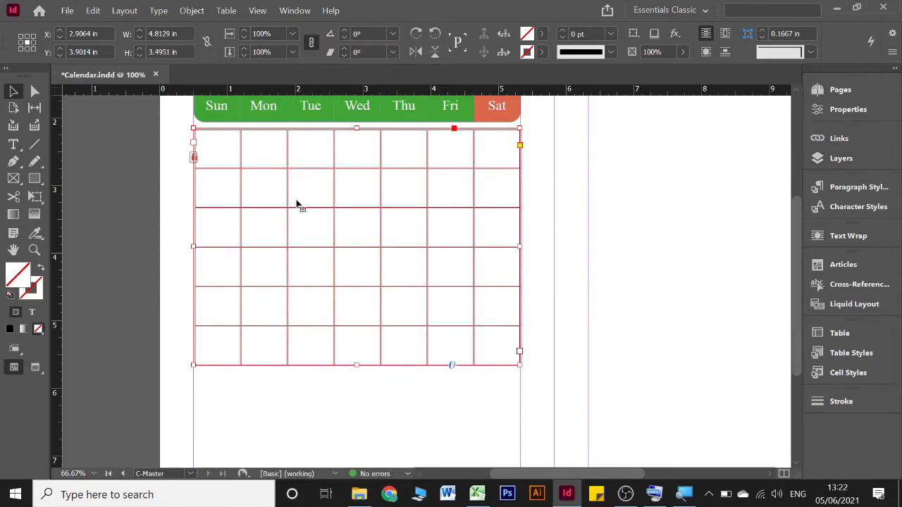
left_click(529, 178)
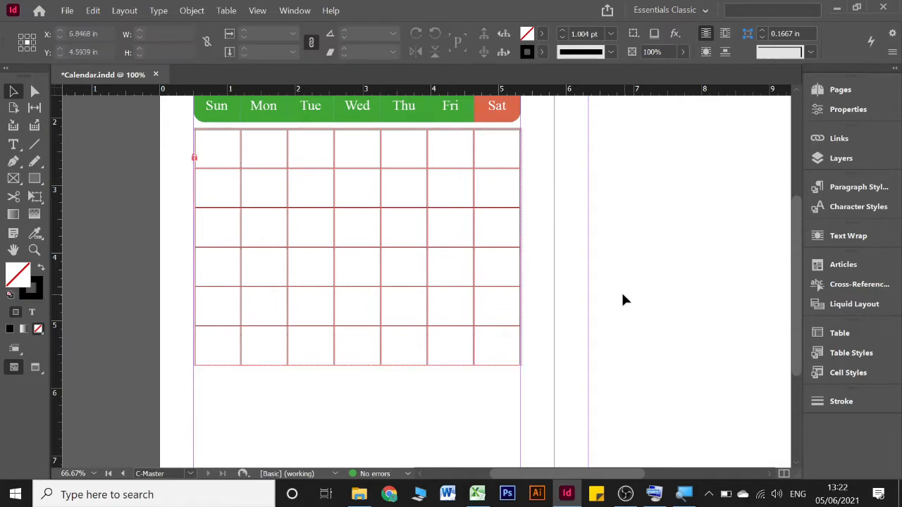
- View the whole C-Master spread in preview mode to check how the overlapping tables look
scroll(622, 294, "down", 1)
scroll(617, 294, "up", 4)
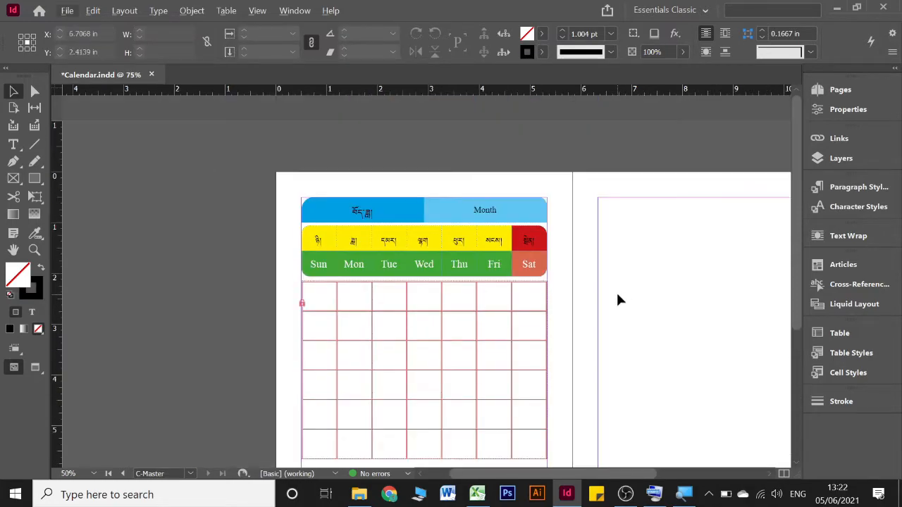
scroll(618, 294, "down", 2)
scroll(617, 300, "right", 3)
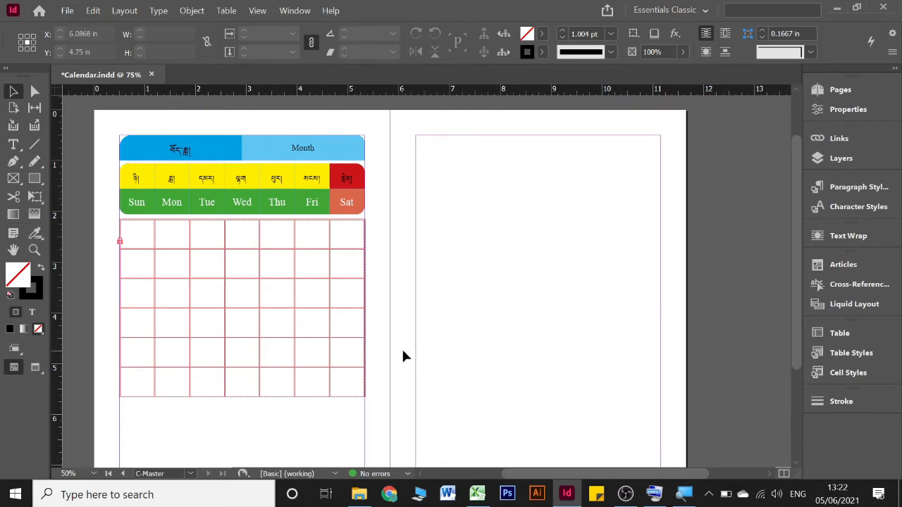
key("w")
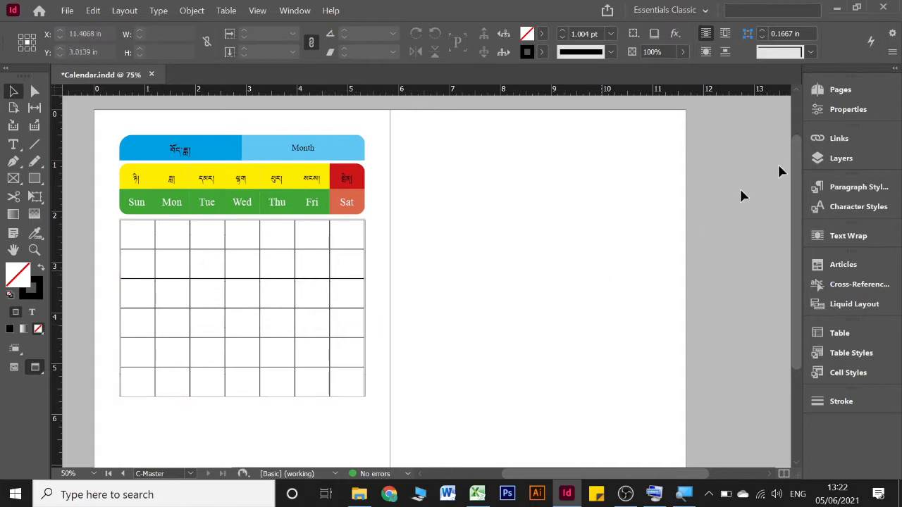
- Lock Eng, unlock Tib, and set the stroke type of all the Tib table's cells to Solid
left_click(849, 157)
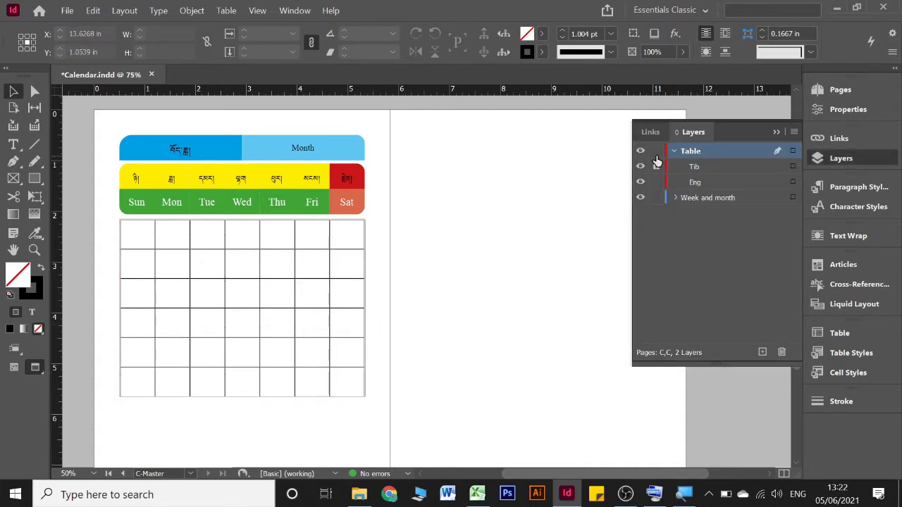
left_click(656, 182)
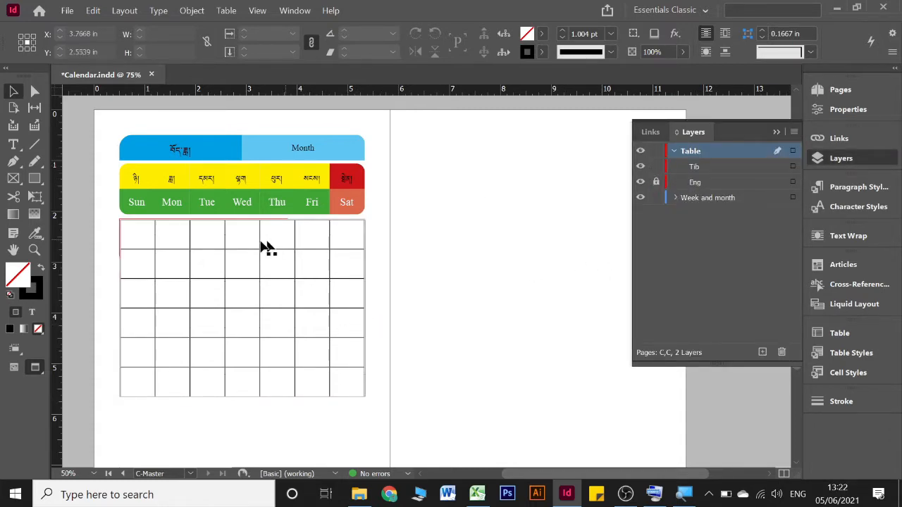
double_click(131, 232)
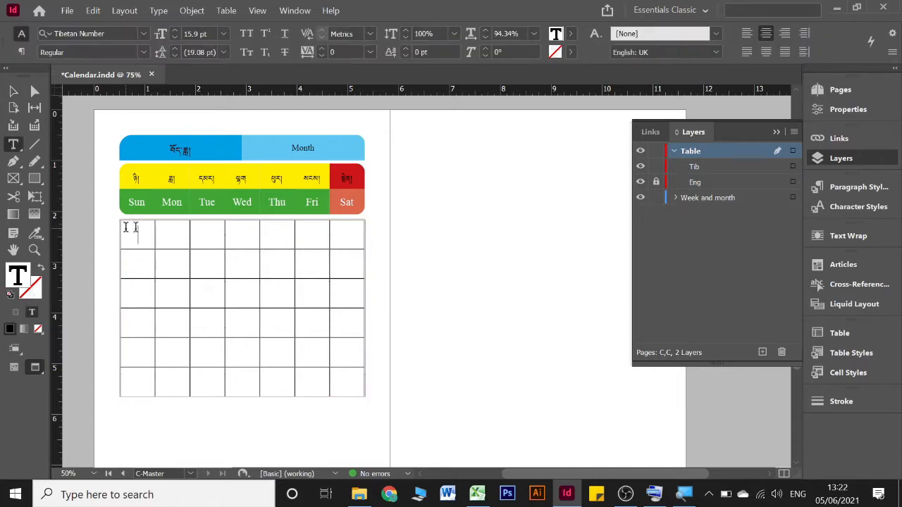
left_click_drag(130, 231, 351, 376)
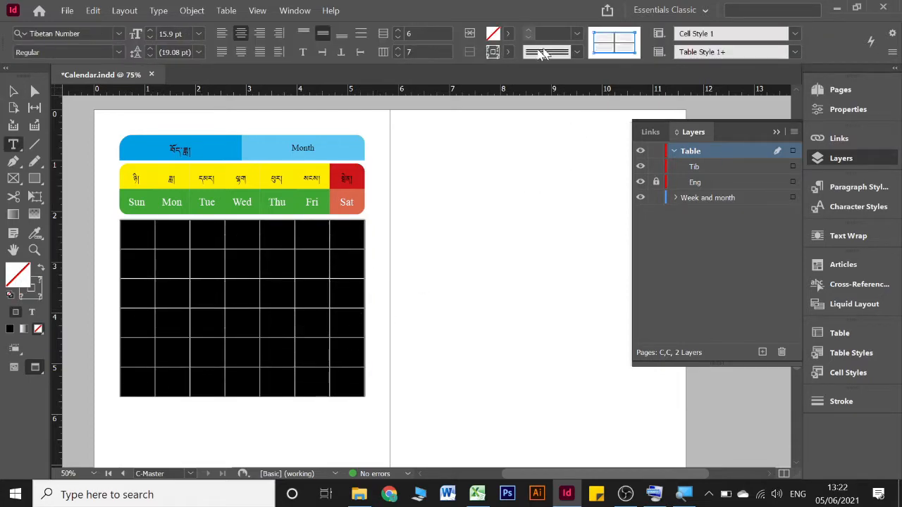
left_click(564, 53)
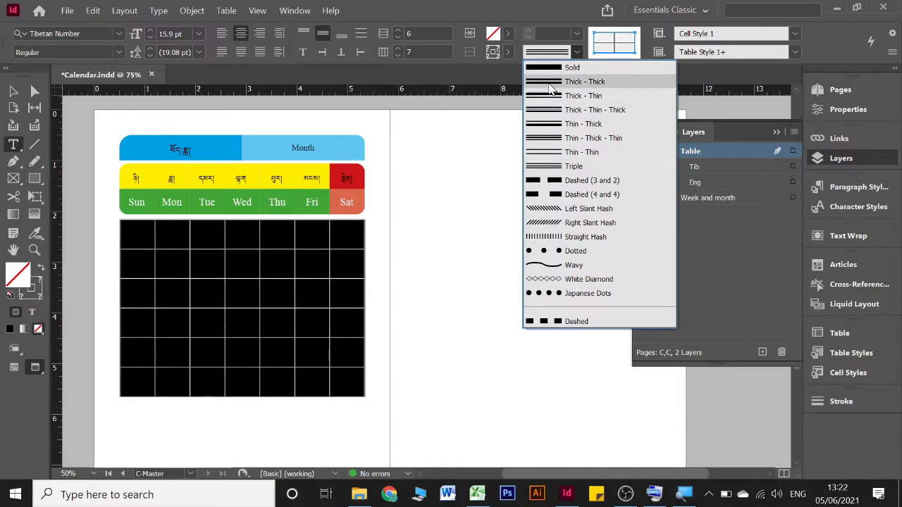
left_click(551, 68)
left_click(271, 265)
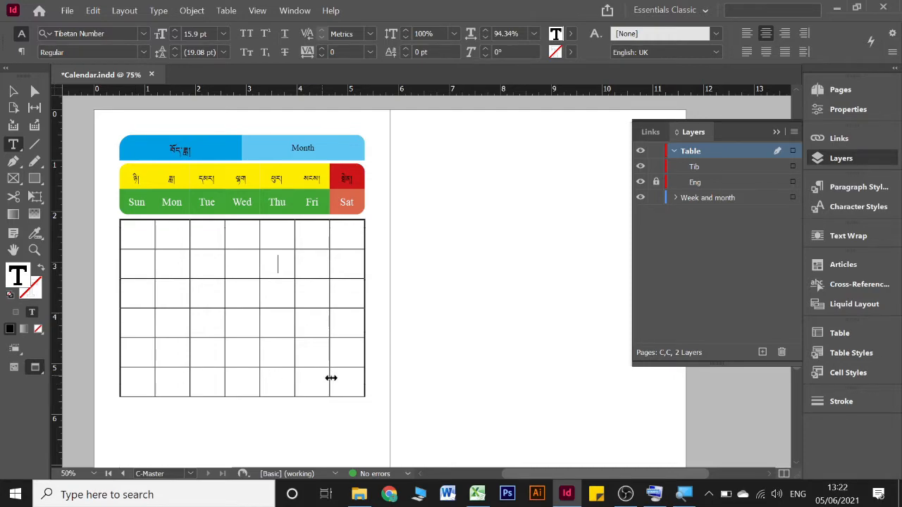
left_click_drag(362, 381, 127, 239)
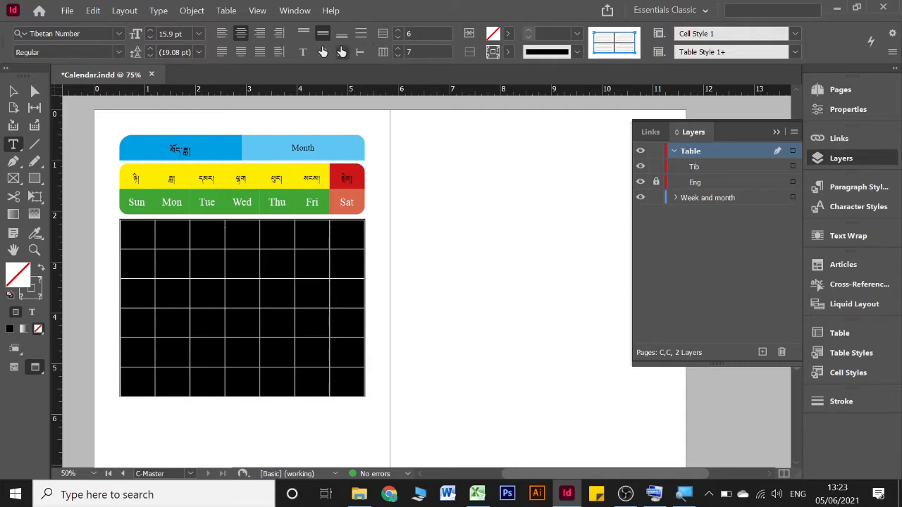
left_click(891, 51)
mouse_move(803, 58)
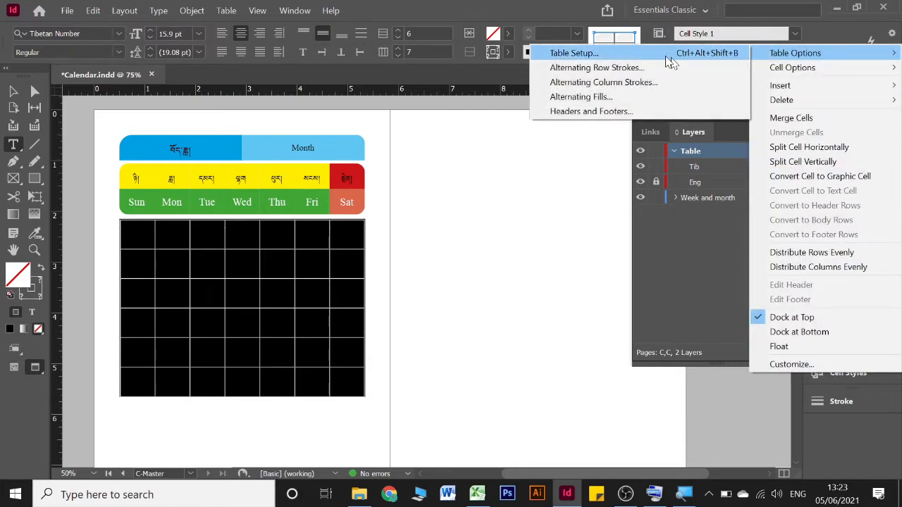
left_click(663, 54)
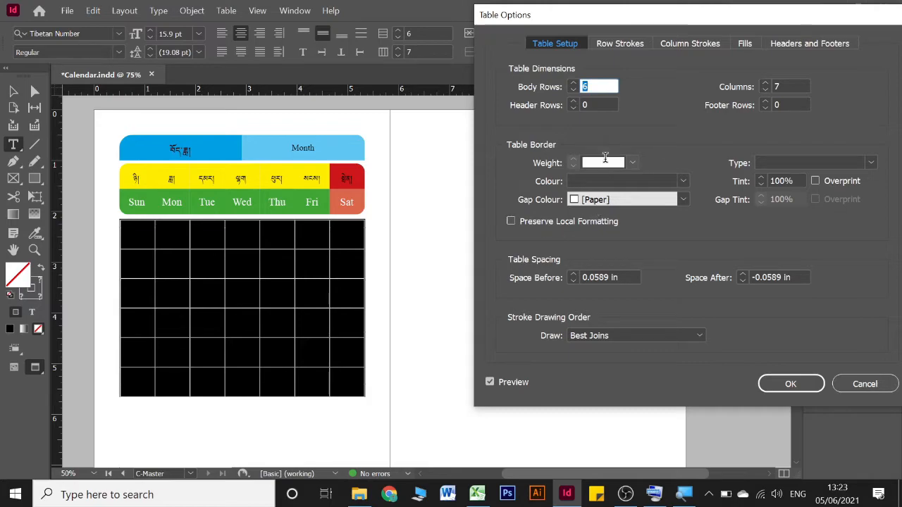
left_click(604, 161)
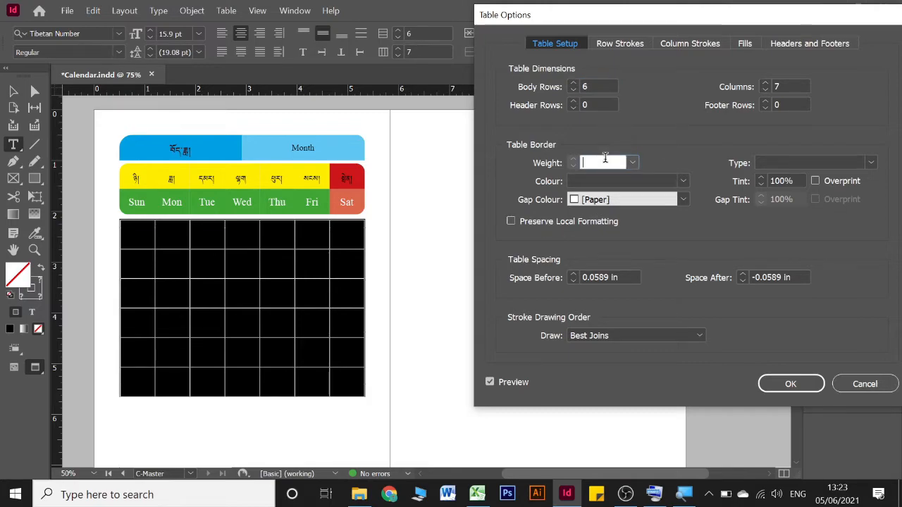
key("Return")
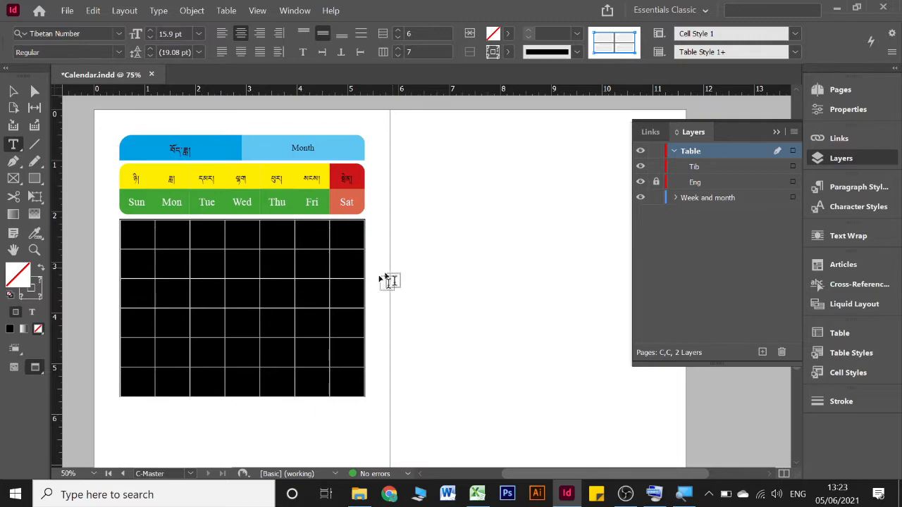
left_click(348, 369)
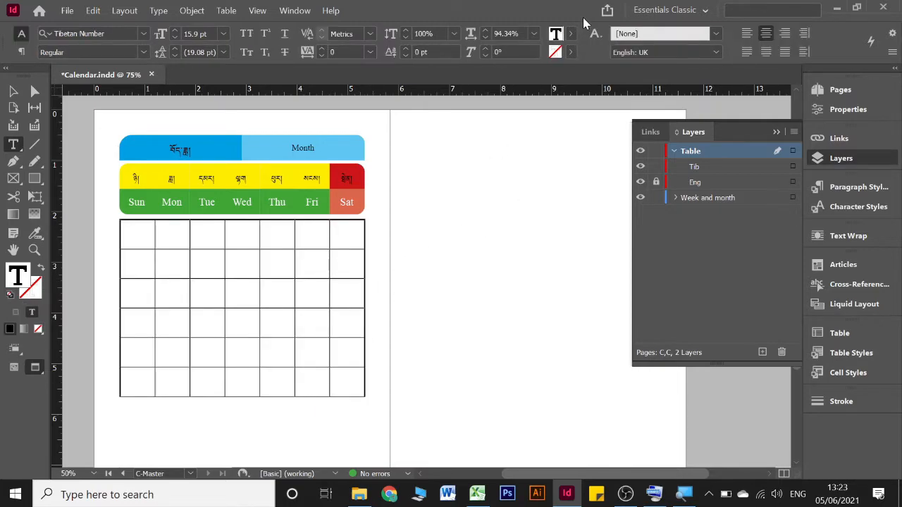
- Set the whole Tib table's border to type Triple with a 1 pt weight, then select the table's frame
left_click_drag(352, 376, 141, 227)
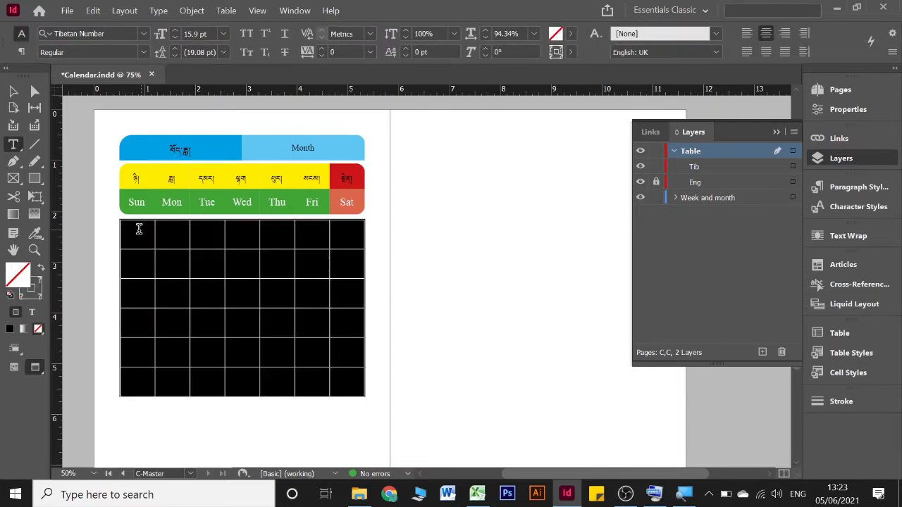
left_click(891, 52)
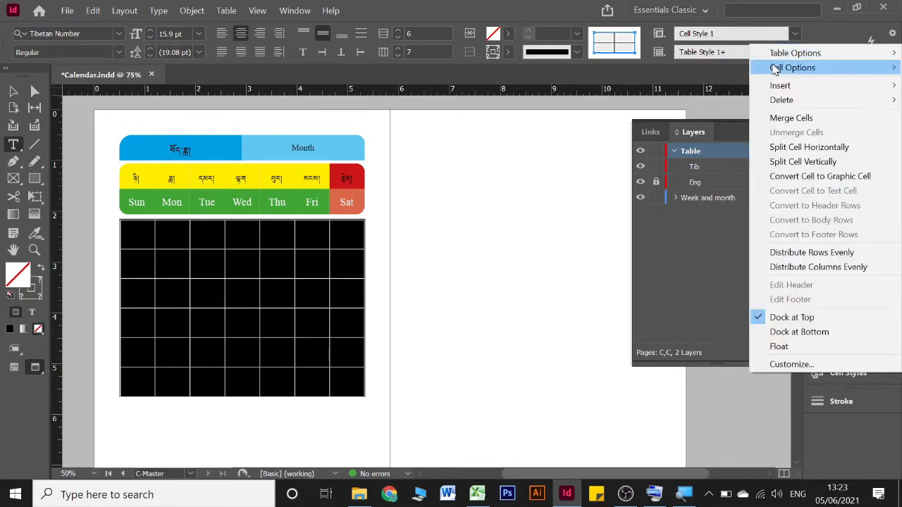
mouse_move(794, 52)
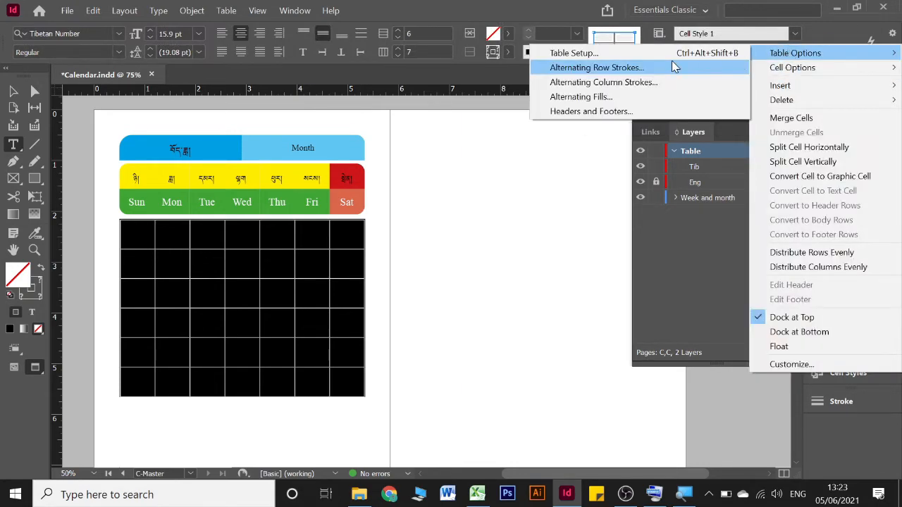
left_click(676, 55)
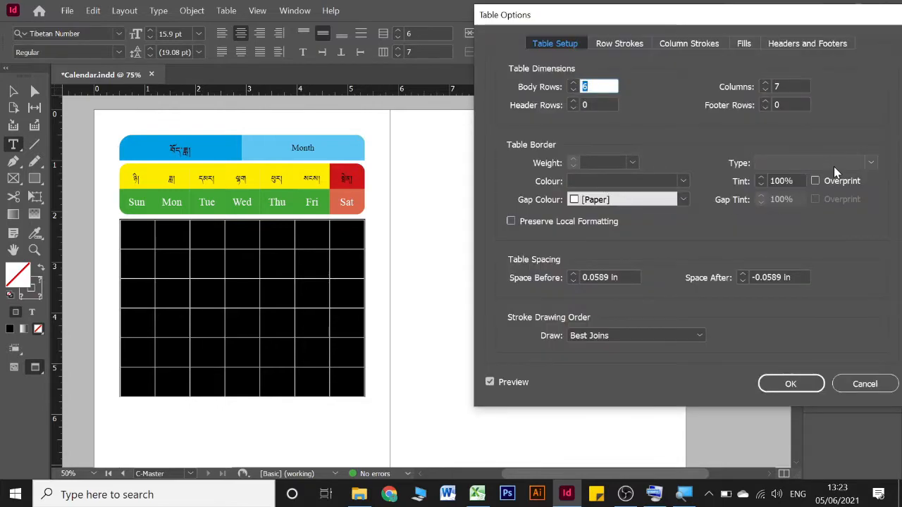
left_click(833, 167)
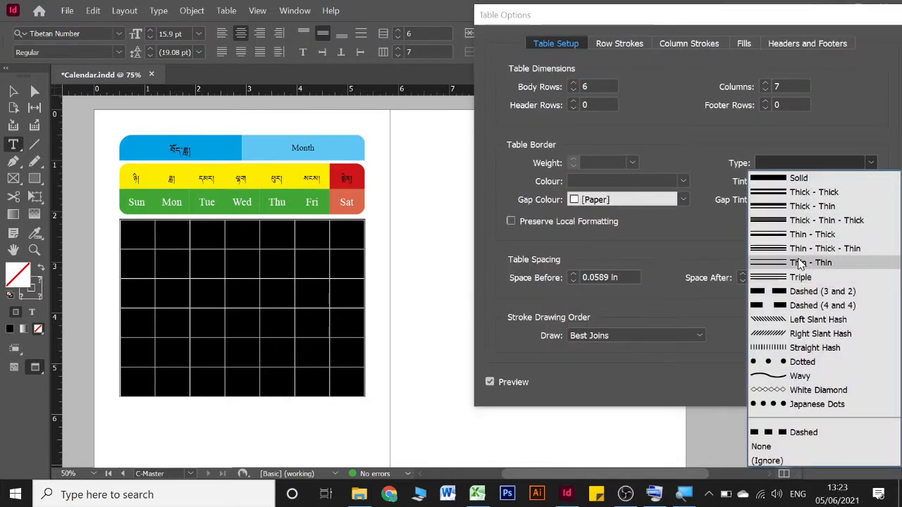
left_click(789, 280)
left_click(608, 162)
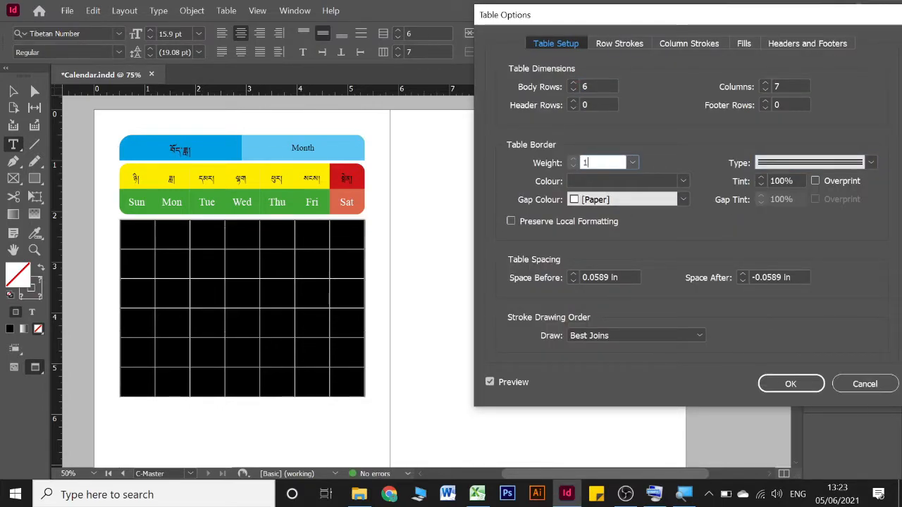
left_click(639, 182)
left_click(639, 181)
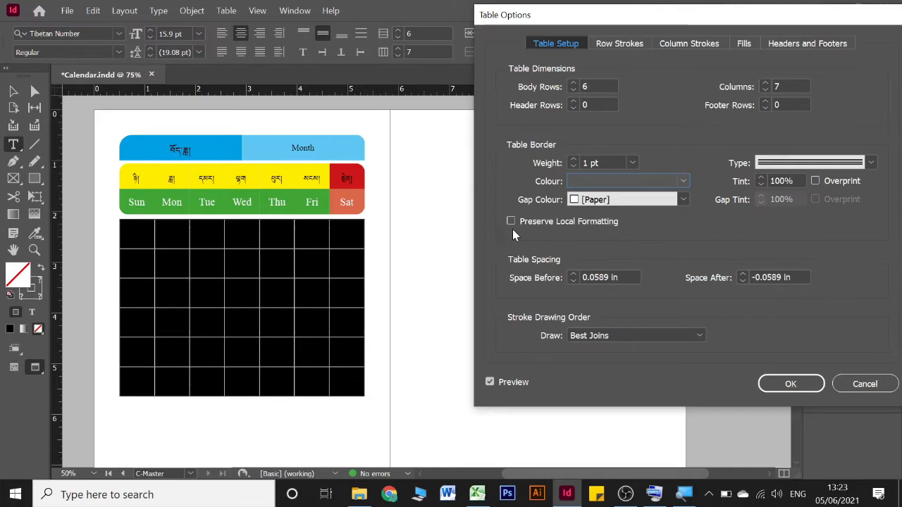
left_click(778, 383)
left_click(252, 331)
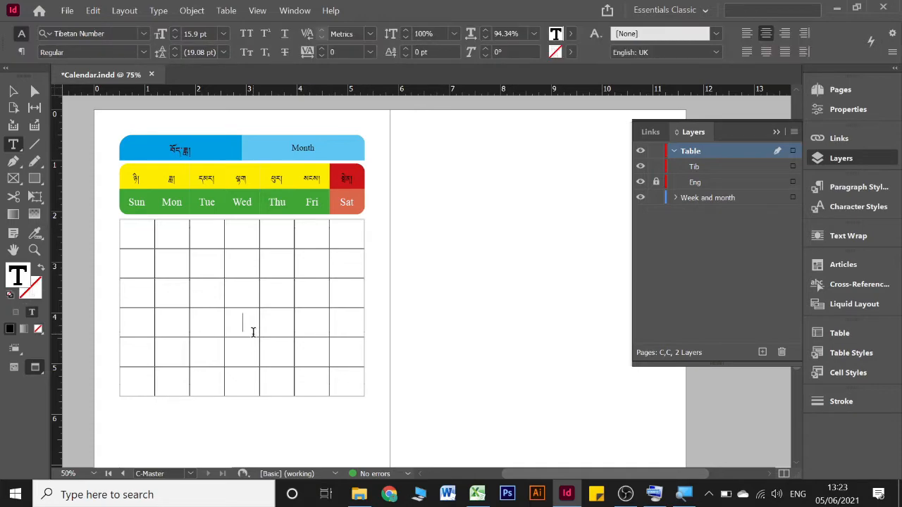
left_click(13, 92)
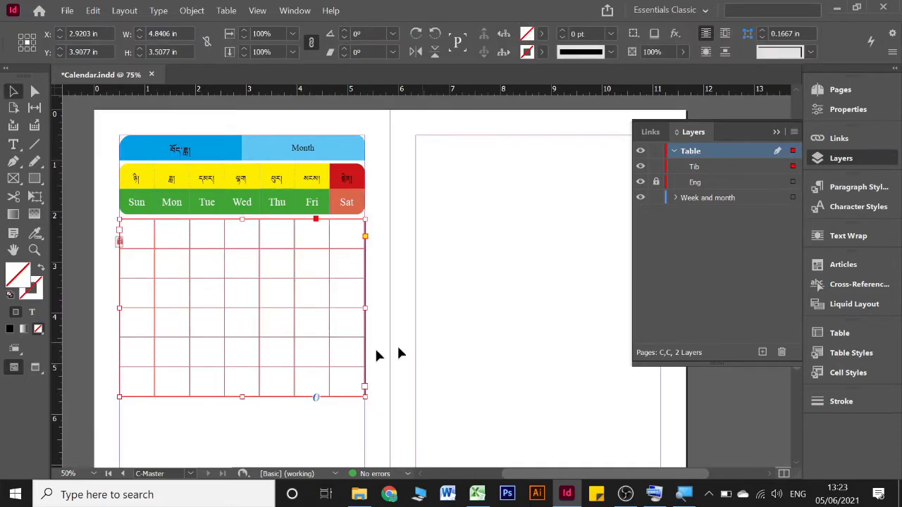
- Unlock the Eng table in the layers list so it can be selected together with the other calendar elements
left_click(467, 336)
scroll(458, 336, "up", 1)
scroll(458, 336, "down", 1)
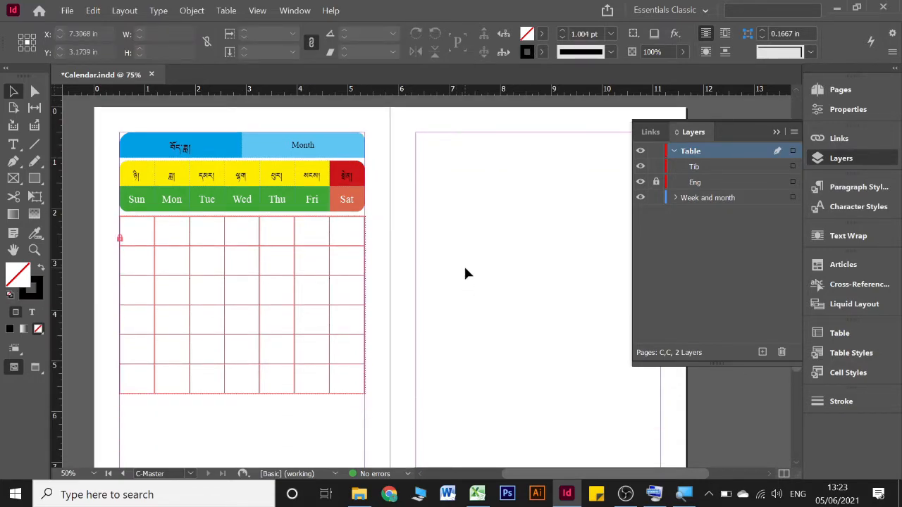
left_click(776, 132)
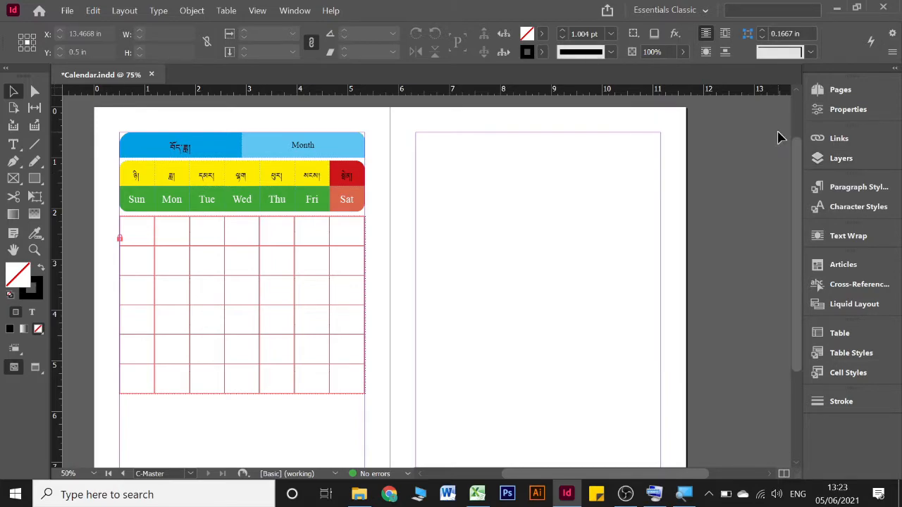
mouse_move(112, 122)
left_mouse_down()
mouse_move(169, 269)
mouse_move(277, 413)
mouse_move(400, 443)
mouse_move(405, 416)
left_mouse_up()
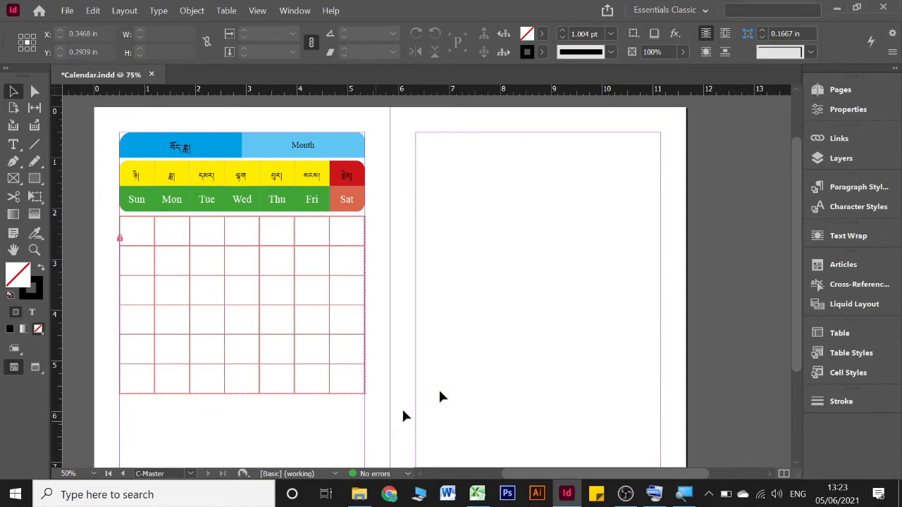
left_click(840, 158)
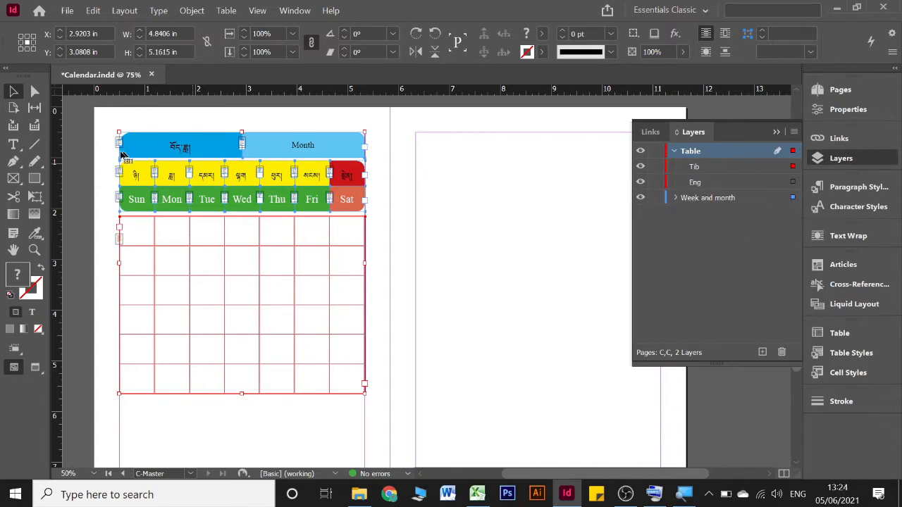
- Duplicate the left page's month header, weekday rows and both date tables onto the right page within its margins, and deselect the copies
left_click(108, 130)
mouse_move(107, 130)
left_mouse_down()
mouse_move(217, 293)
mouse_move(394, 422)
left_mouse_up()
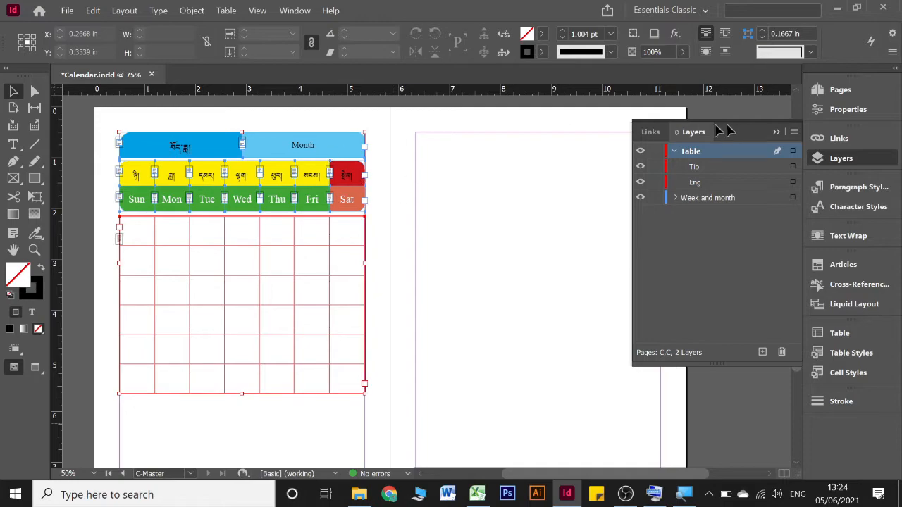
left_click(778, 133)
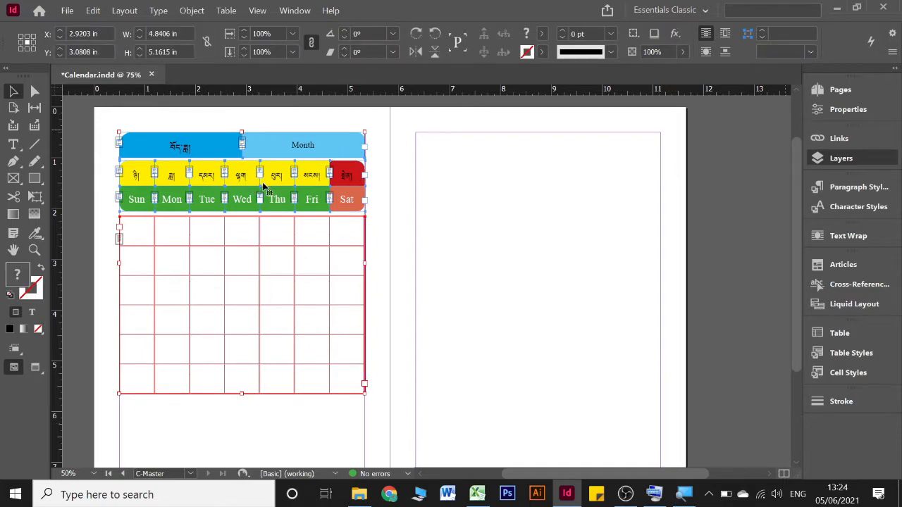
scroll(264, 185, "right", 2)
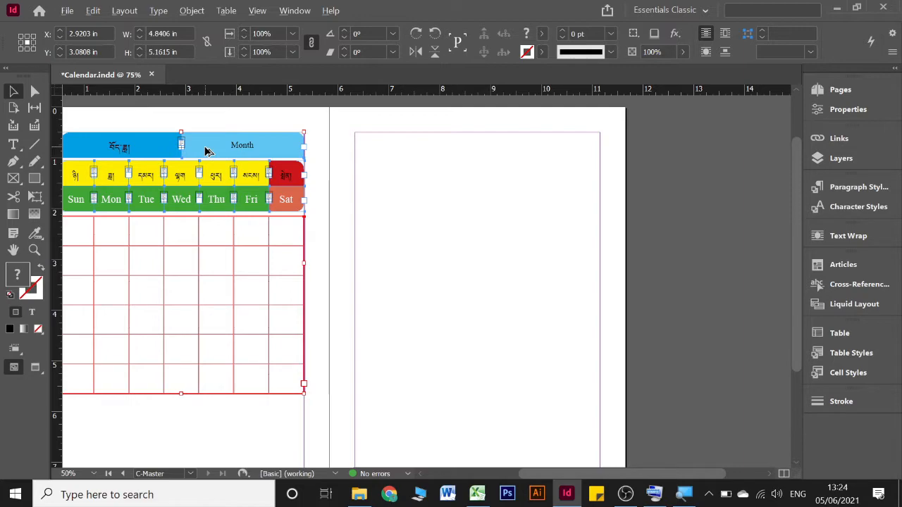
left_click_drag(230, 151, 503, 153)
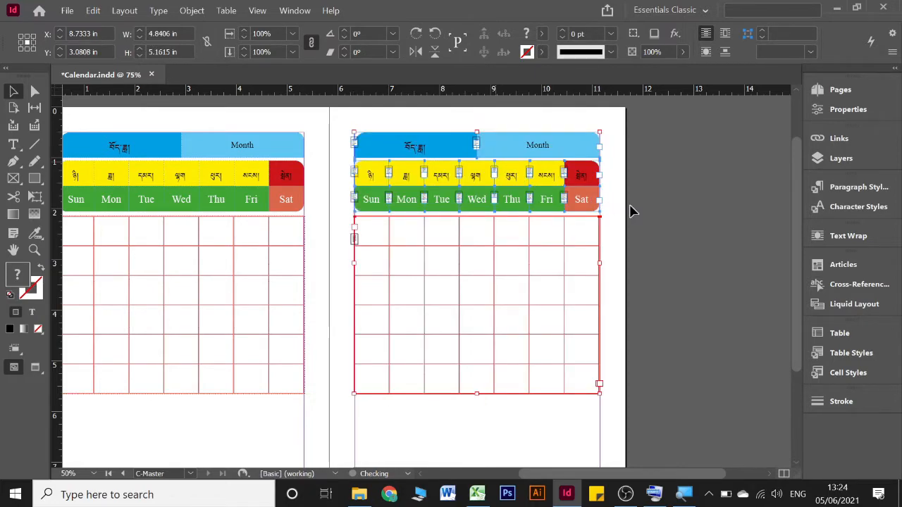
left_click(604, 273)
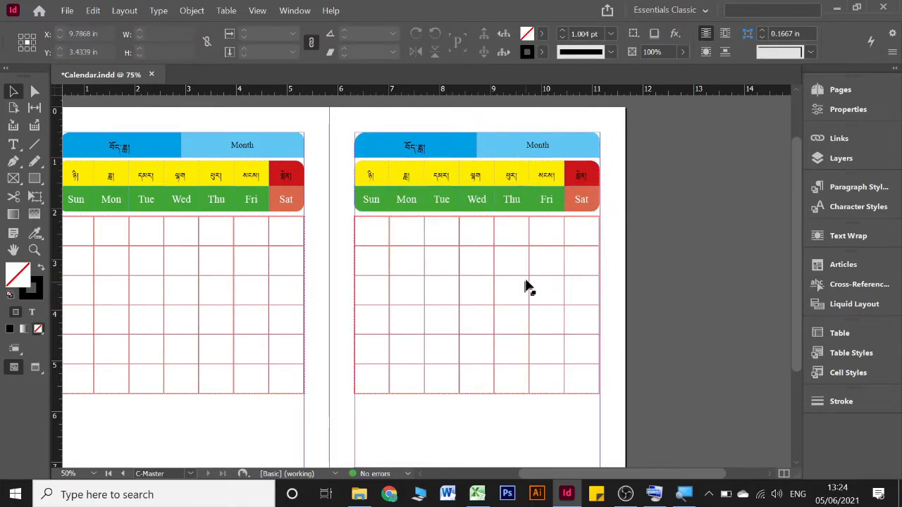
- Align the right page's date tables by their horizontal and vertical centres
left_click(598, 361)
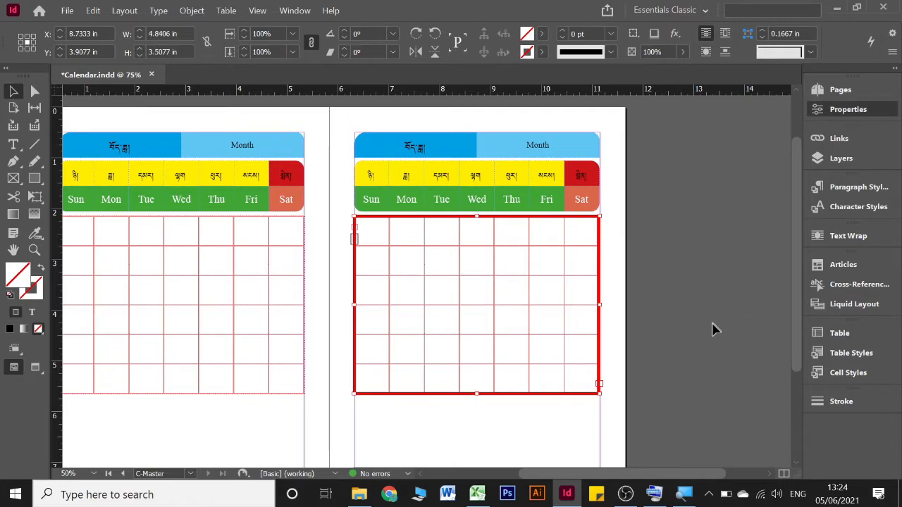
left_click(852, 111)
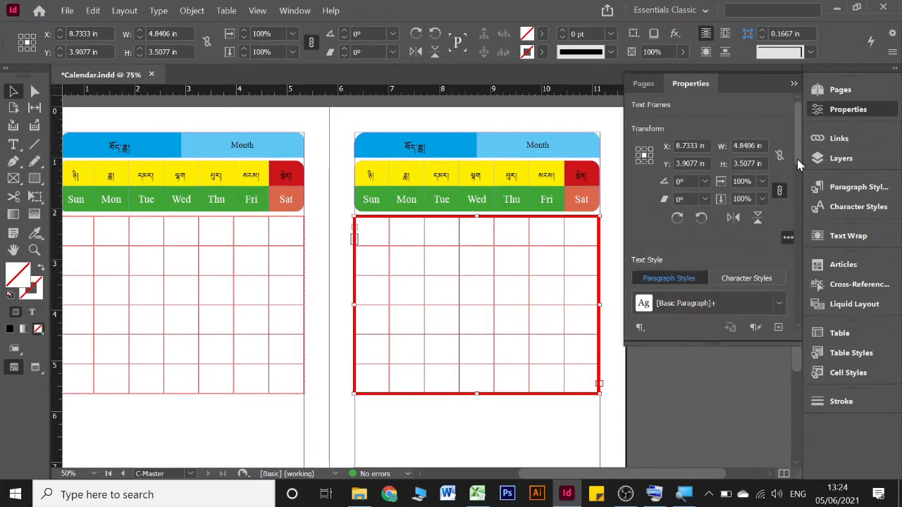
scroll(744, 292, "down", 5)
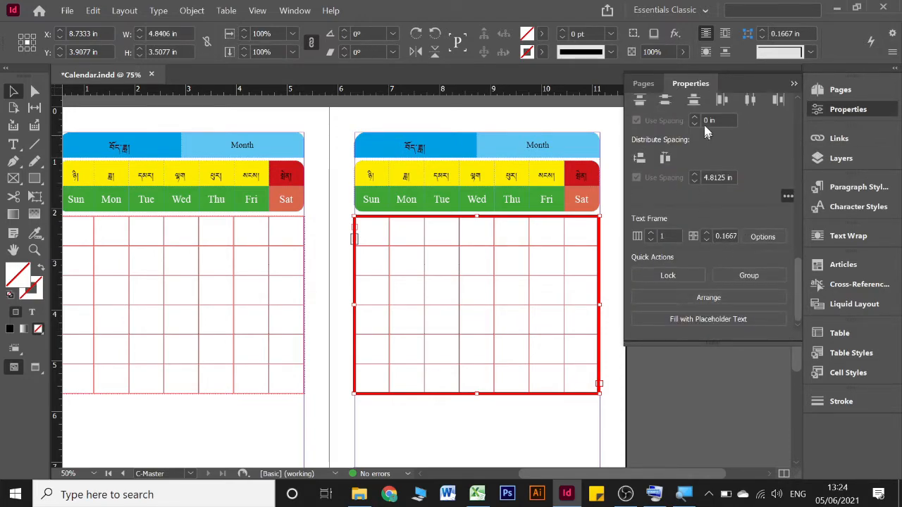
scroll(726, 197, "up", 4)
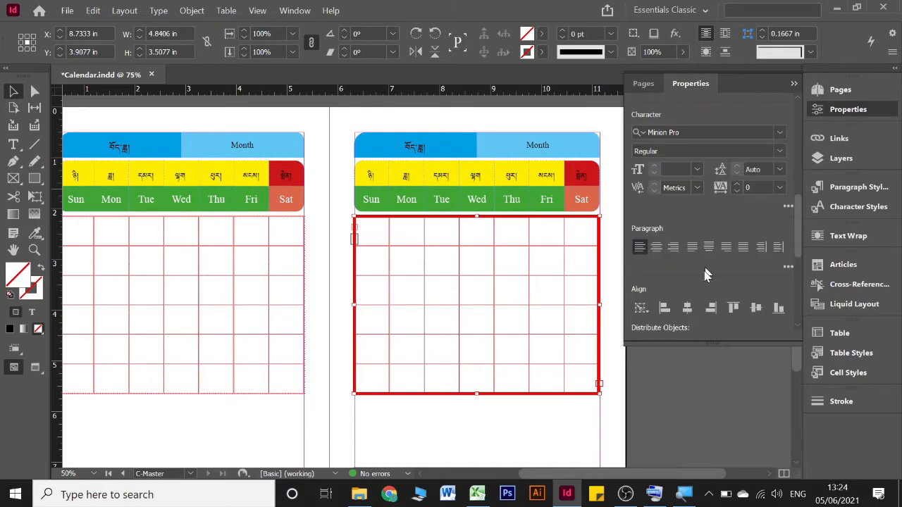
left_click(689, 307)
left_click(755, 307)
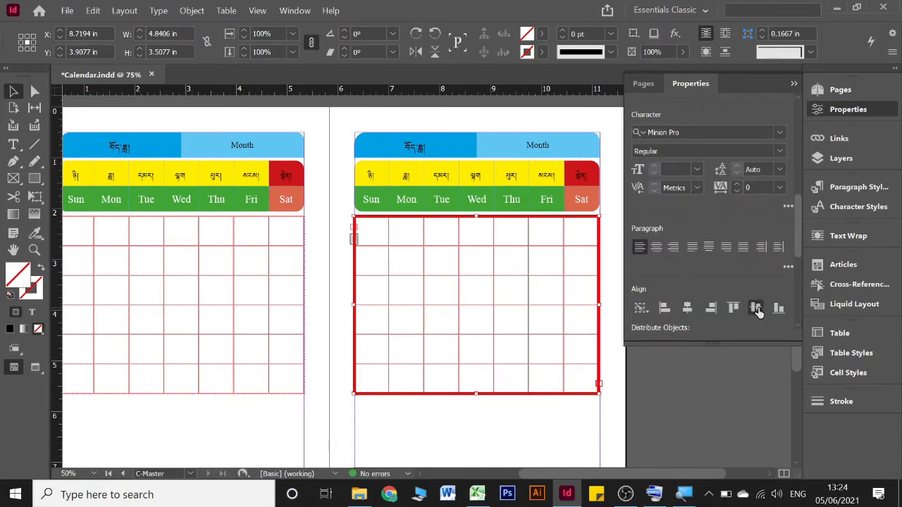
left_click(794, 83)
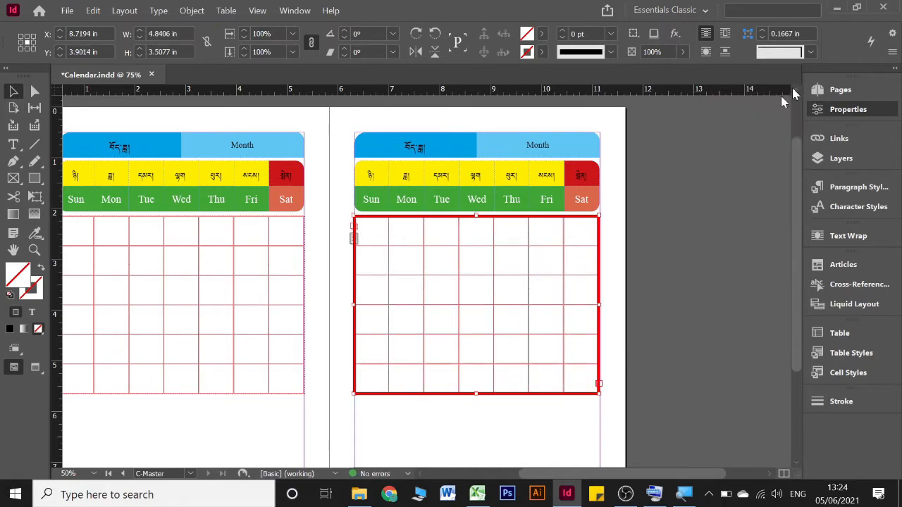
- Select the right page's date tables and shift them slightly to fit between the side margins beneath the weekday rows
left_click(629, 296)
left_click_drag(330, 260, 451, 364)
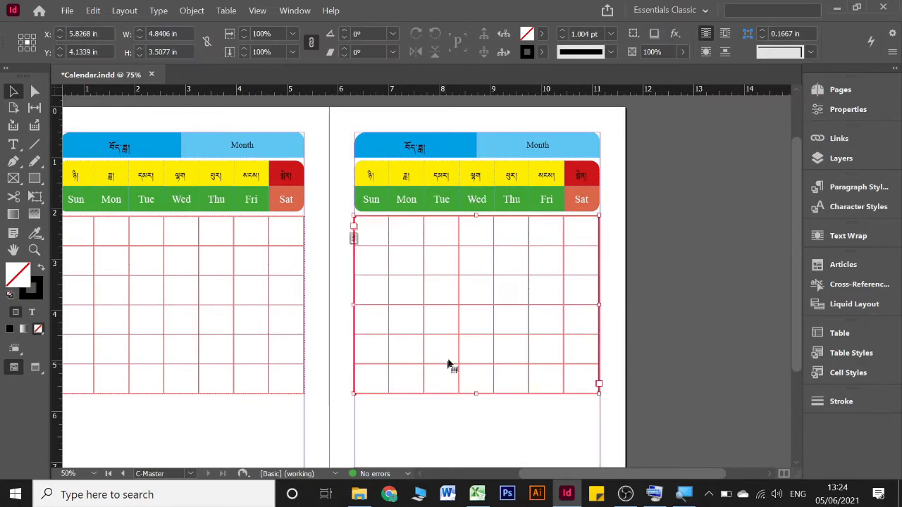
left_click_drag(483, 329, 485, 329)
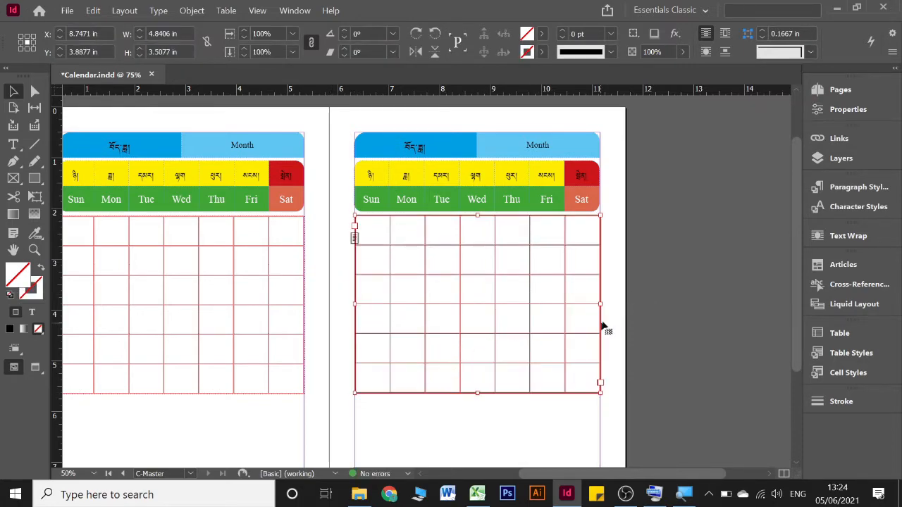
left_click(317, 274)
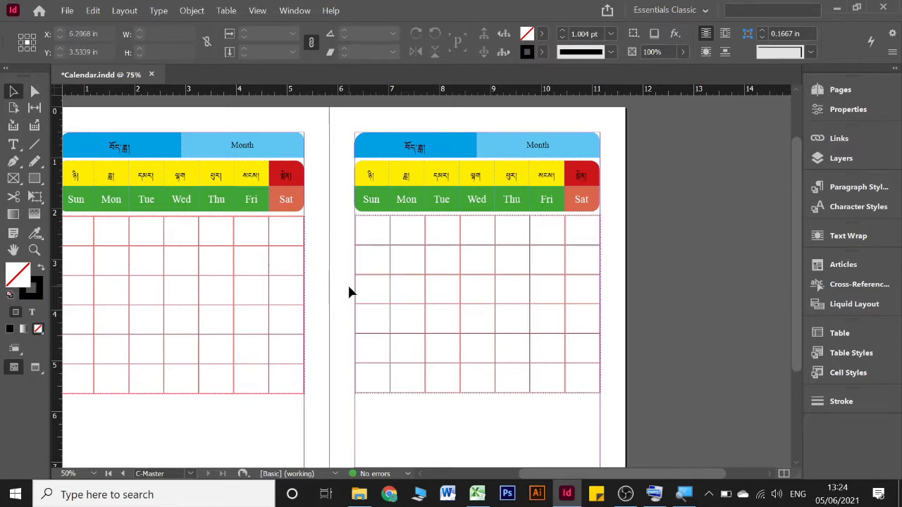
- Check the complete C-Master spread and open the B-Master spread
key("ctrl+minus")
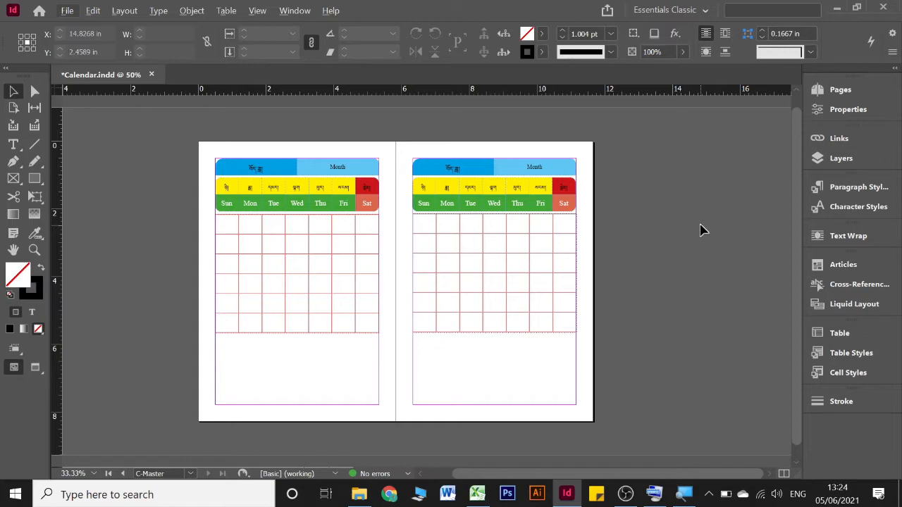
scroll(704, 211, "down", 1)
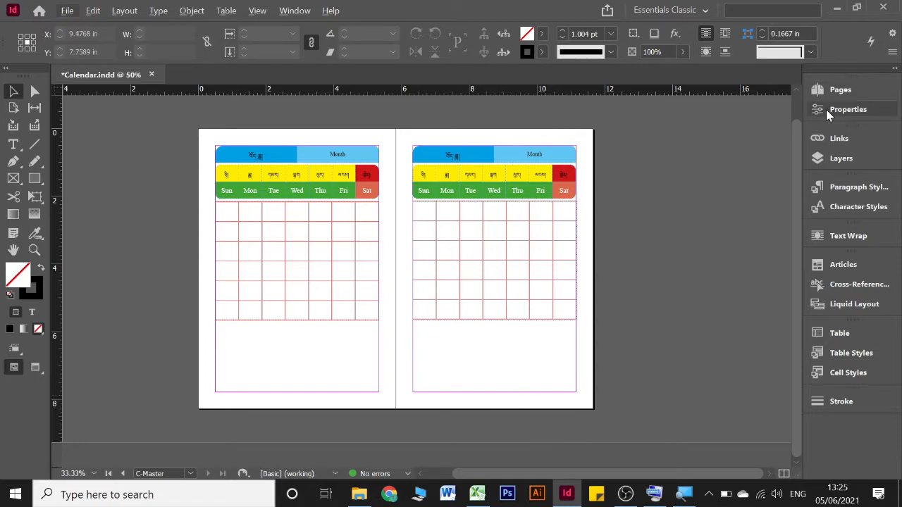
left_click(840, 89)
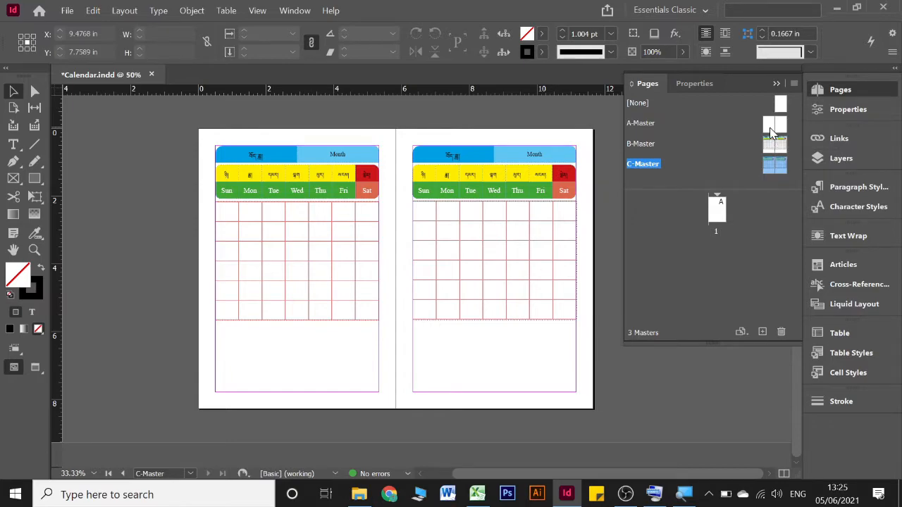
double_click(769, 149)
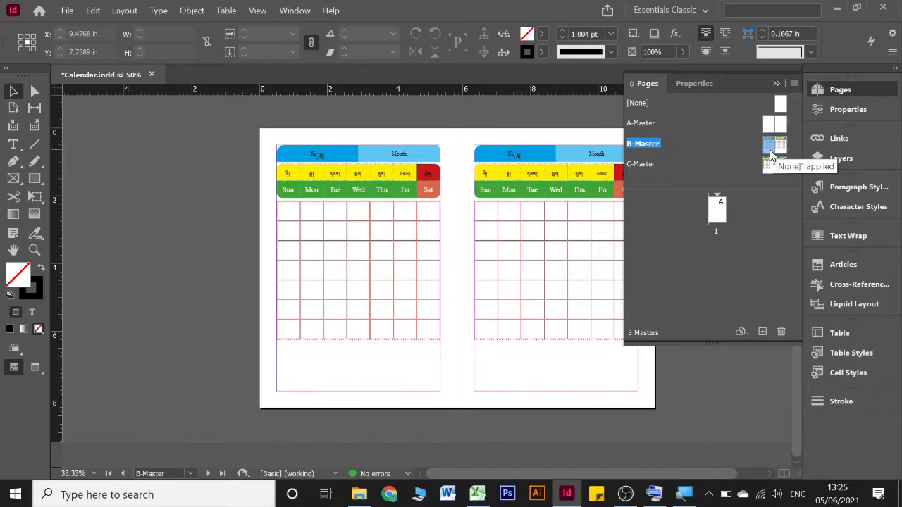
left_click(782, 84)
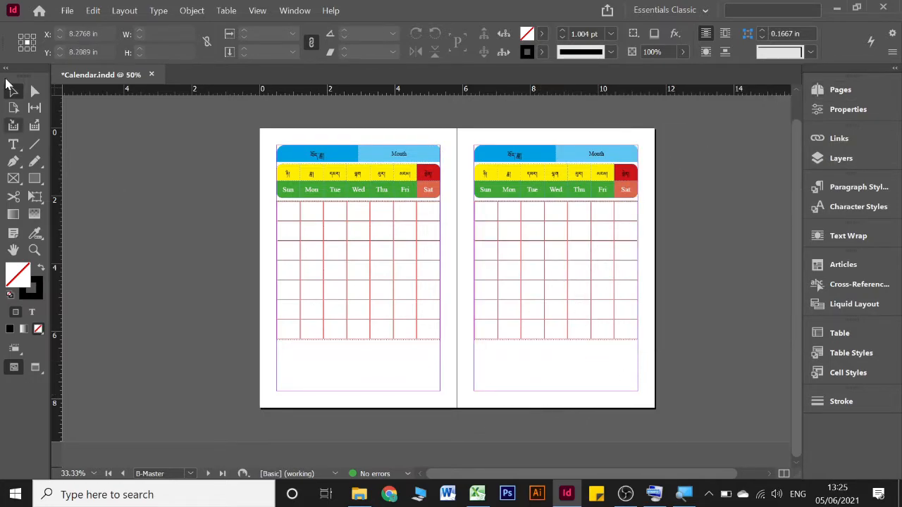
- Draw a square about 0.36 in wide just below the bottom margin of B-Master's left page
left_click(15, 148)
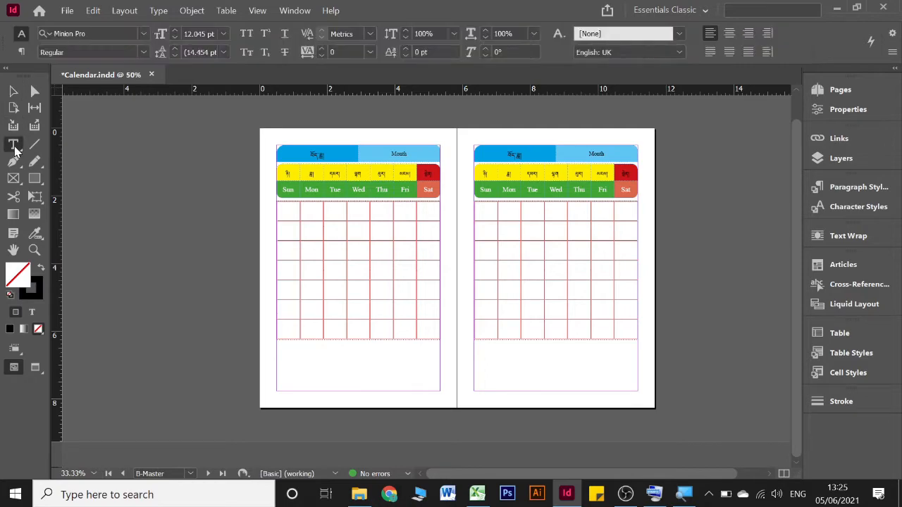
scroll(336, 423, "up", 3)
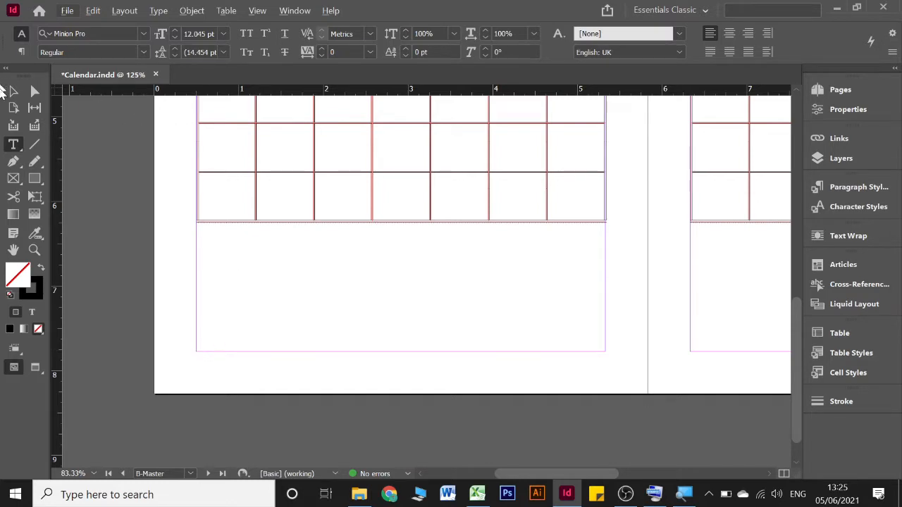
left_click(34, 183)
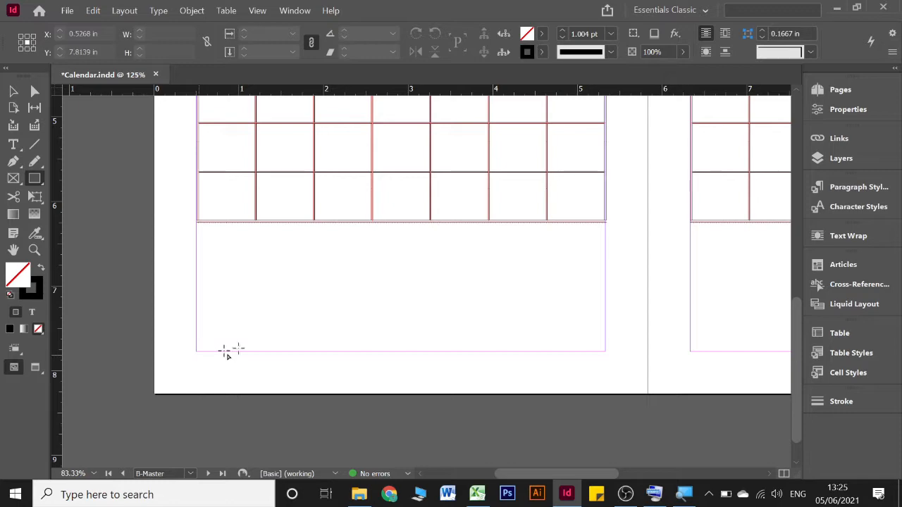
left_click_drag(335, 352, 384, 381)
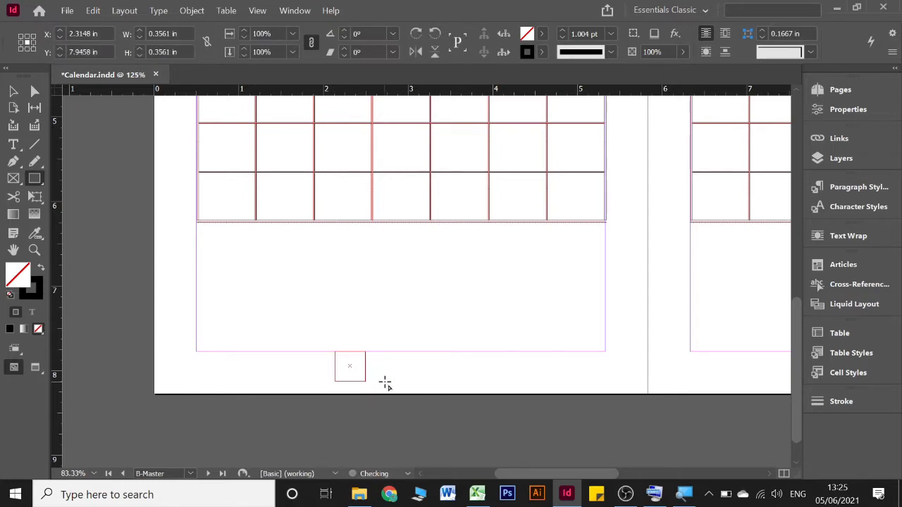
- Set the small square's stroke to None and its fill to the green swatch C=75 M=5 Y=100 K=0
left_click(541, 52)
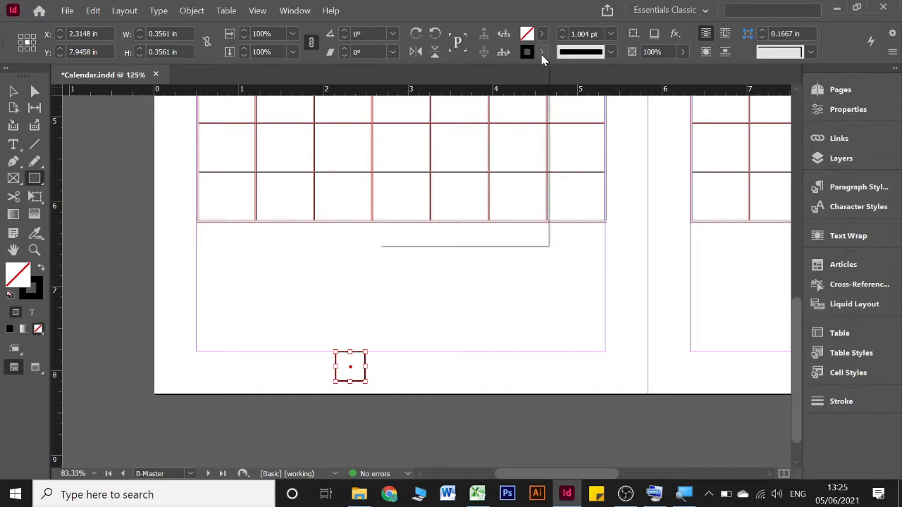
left_click(455, 97)
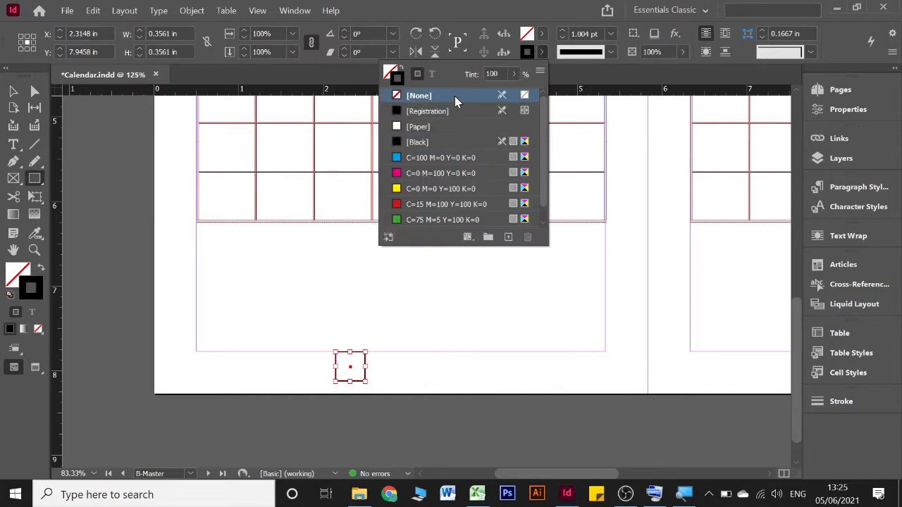
left_click(532, 39)
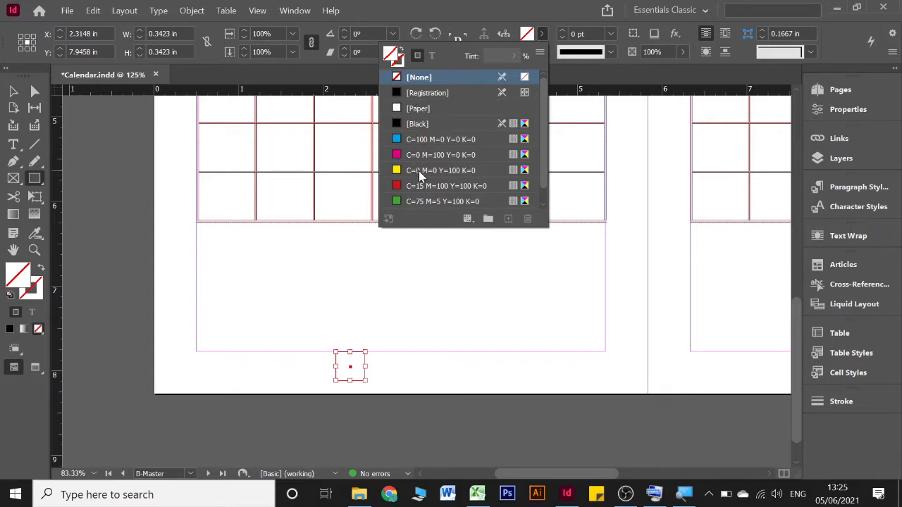
scroll(422, 151, "down", 1)
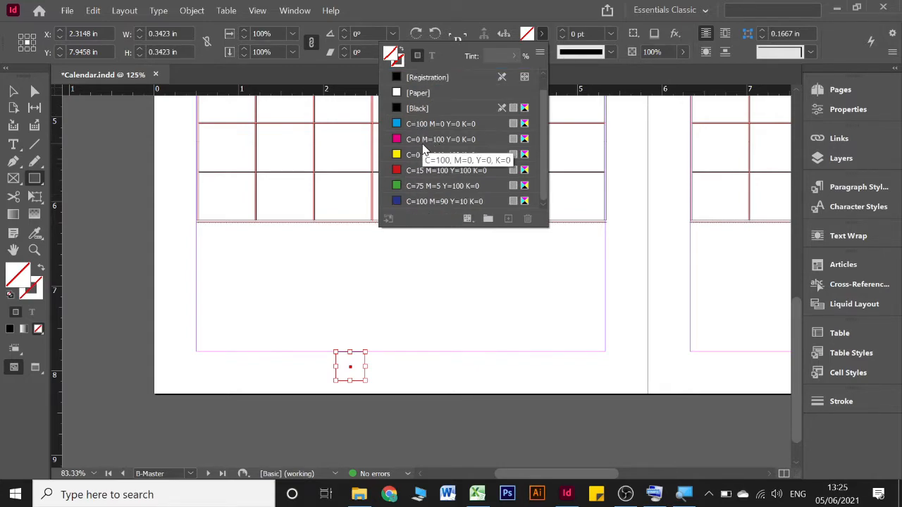
left_click(402, 185)
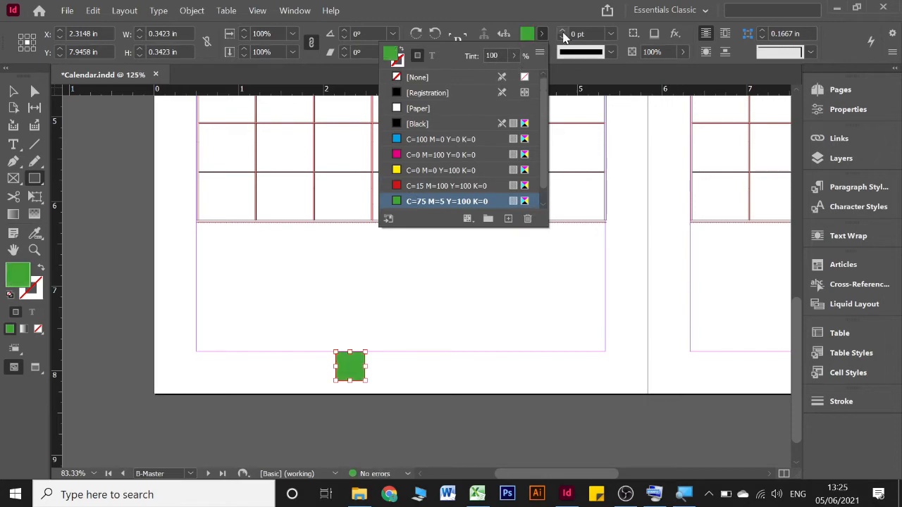
left_click(540, 34)
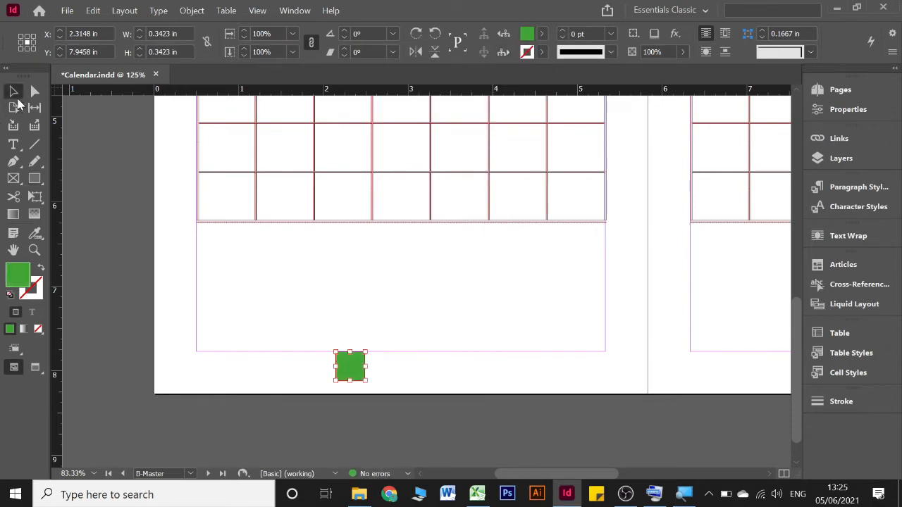
- Centre the green square horizontally below the left page's bottom margin and activate the Type tool
left_click(14, 93)
left_click_drag(355, 369, 407, 368)
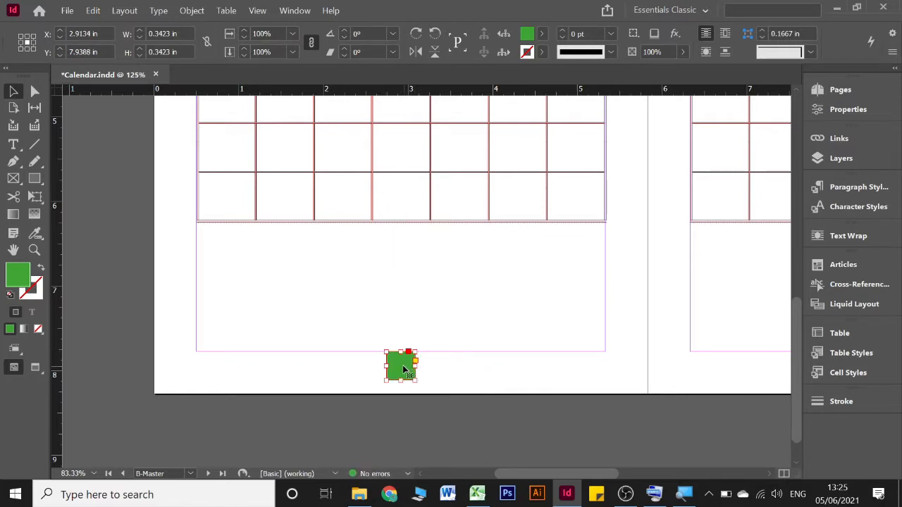
left_click(12, 145)
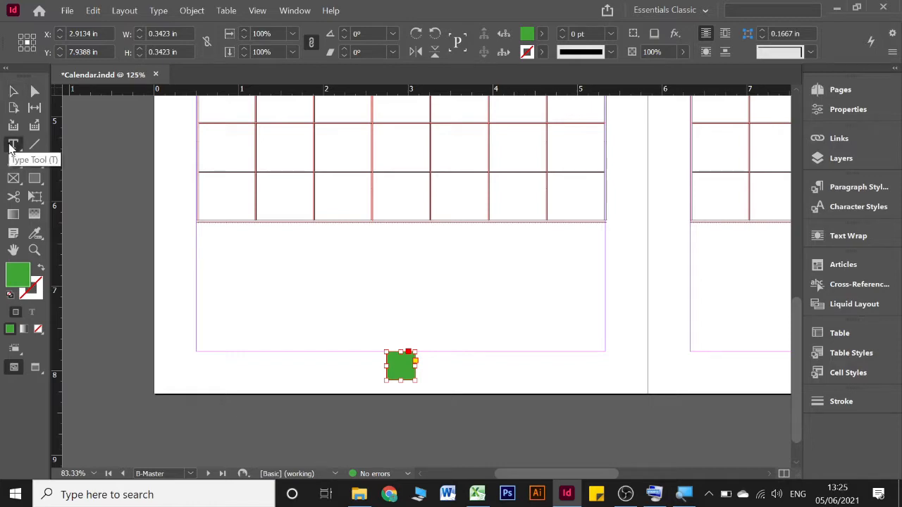
- Insert a Current Page Number marker in the green square below B-Master's left page
left_click(404, 369)
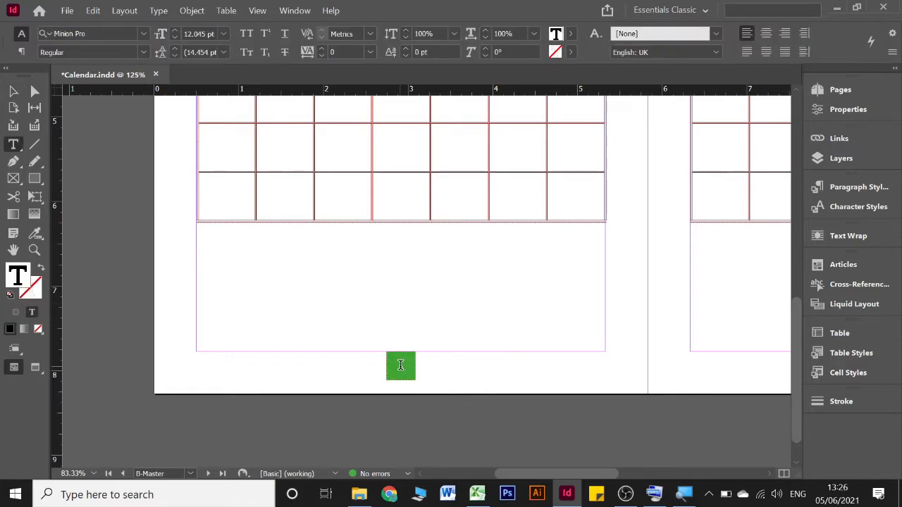
right_click(401, 366)
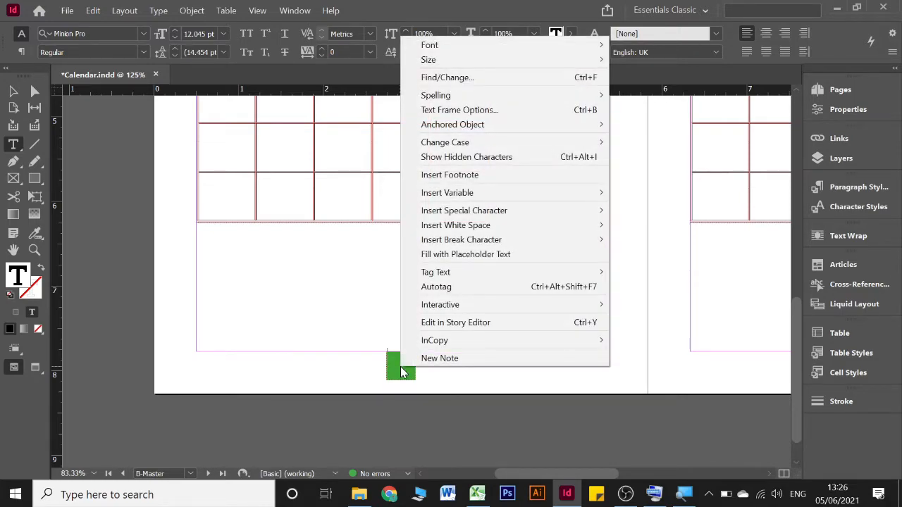
mouse_move(474, 215)
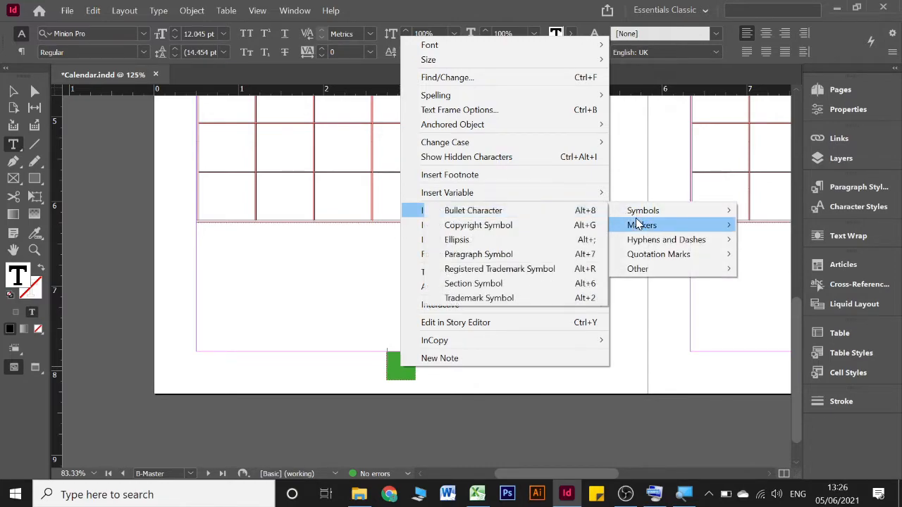
mouse_move(641, 229)
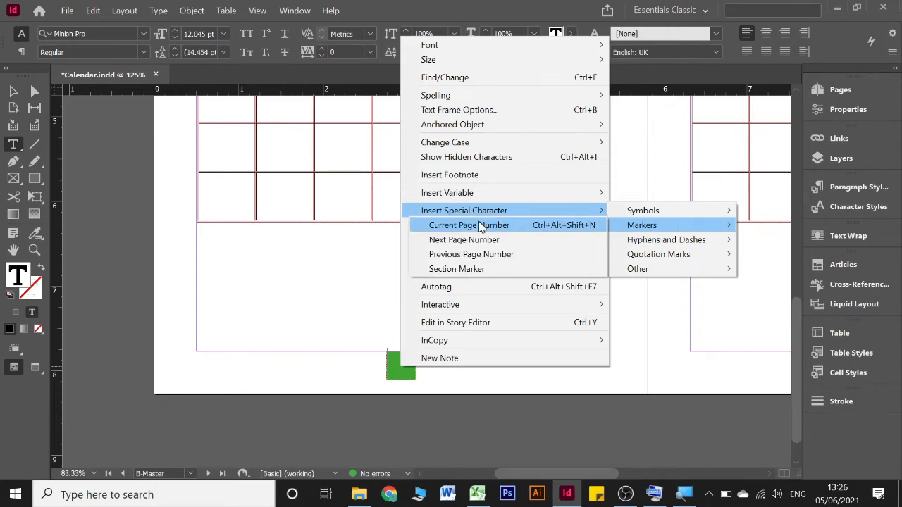
left_click(550, 227)
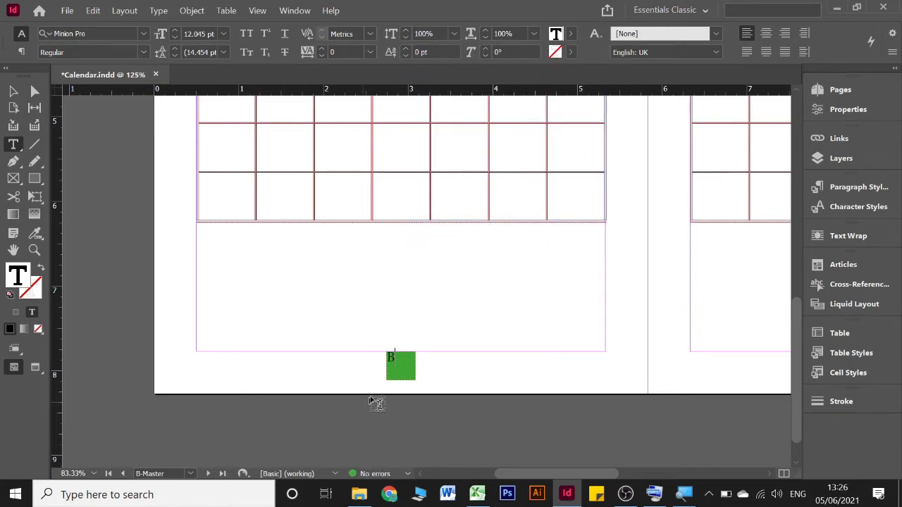
- Centre the page-number marker inside the green square, with centred paragraph alignment and Centre vertical justification
left_click_drag(406, 359, 371, 361)
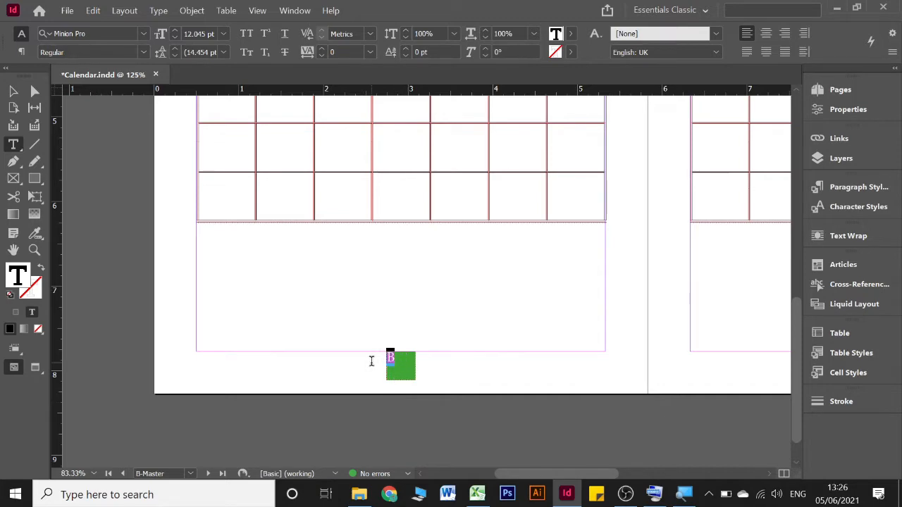
left_click(766, 33)
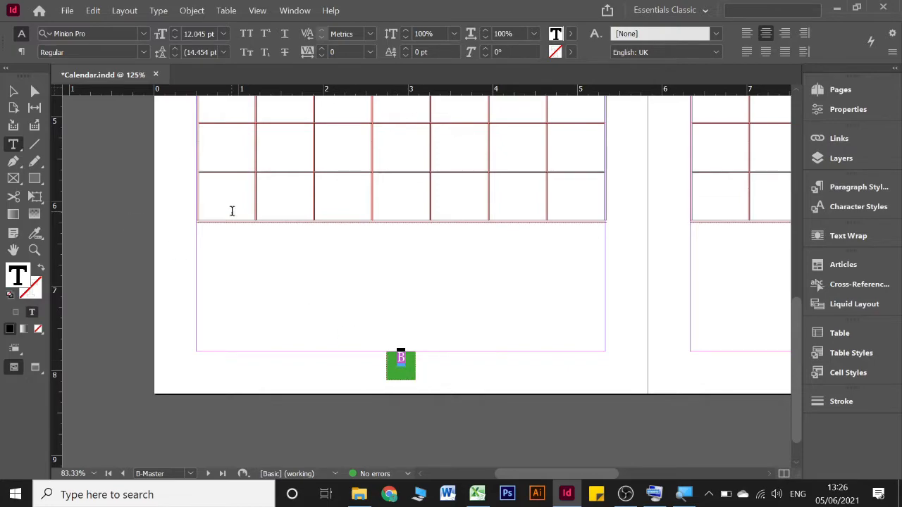
left_click(191, 11)
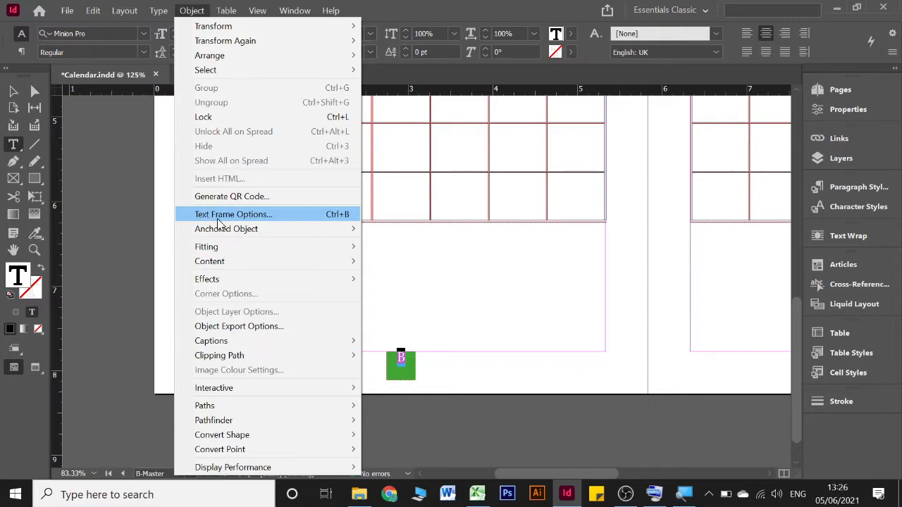
left_click(252, 214)
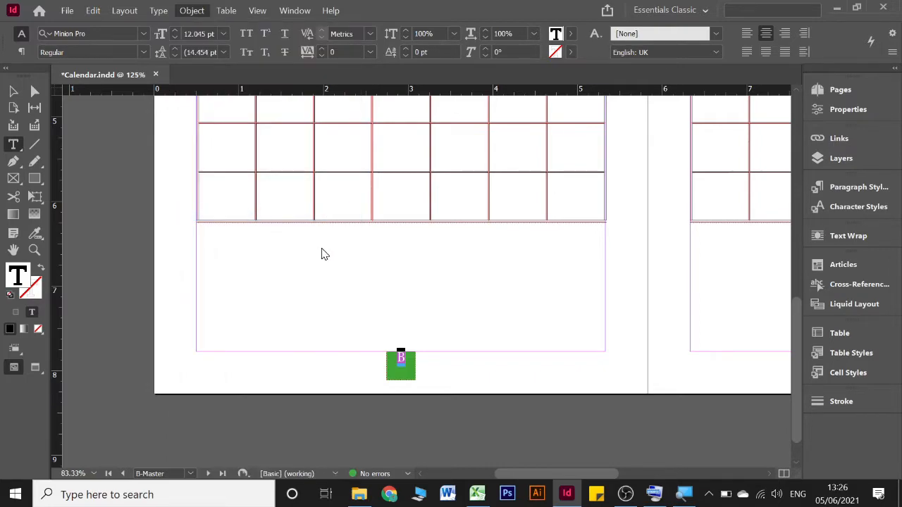
left_click(600, 247)
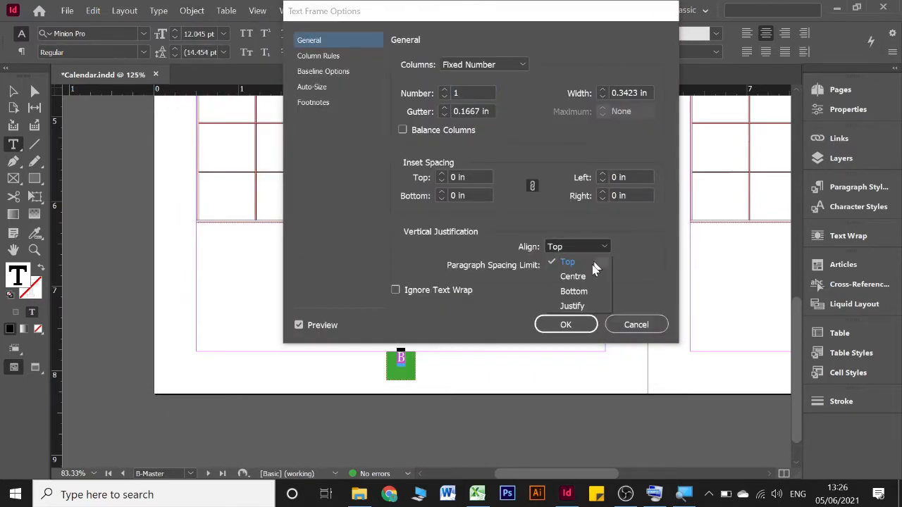
left_click(586, 276)
left_click(565, 324)
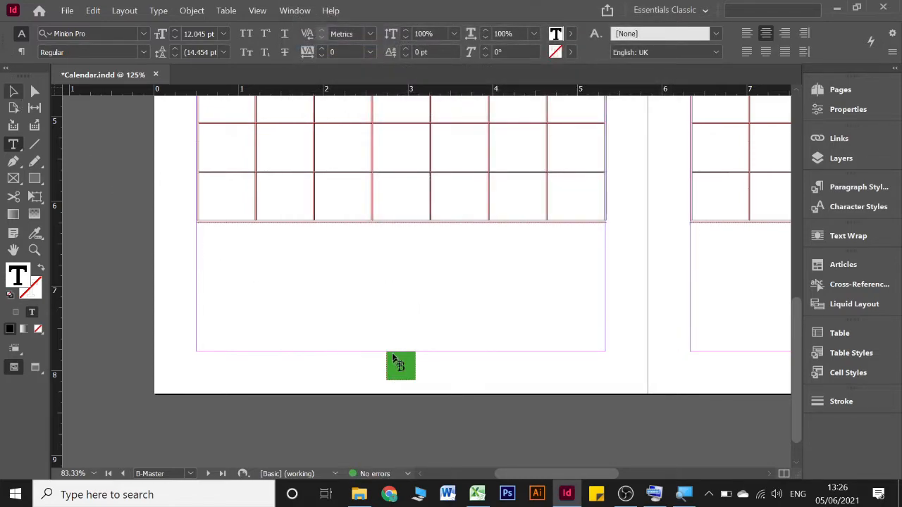
key("Escape")
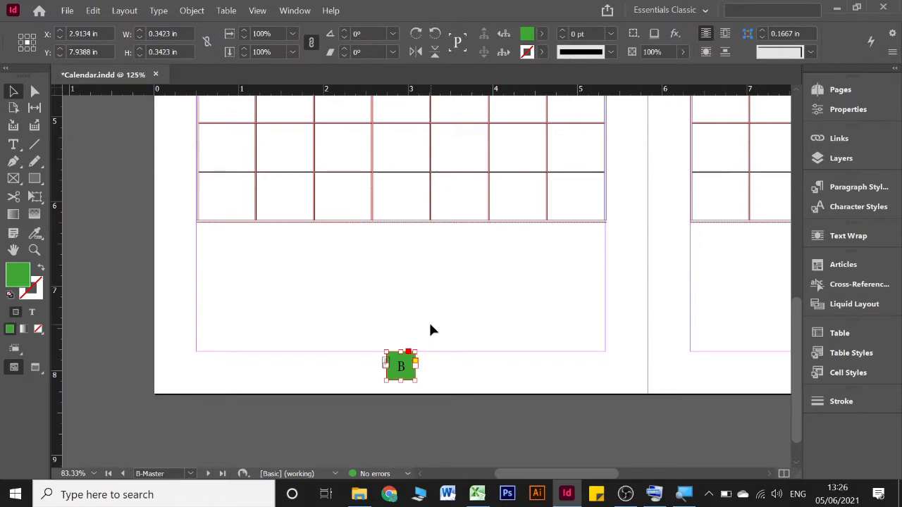
- Try the Rounded corner shape on the green page-number square
scroll(427, 319, "right", 5)
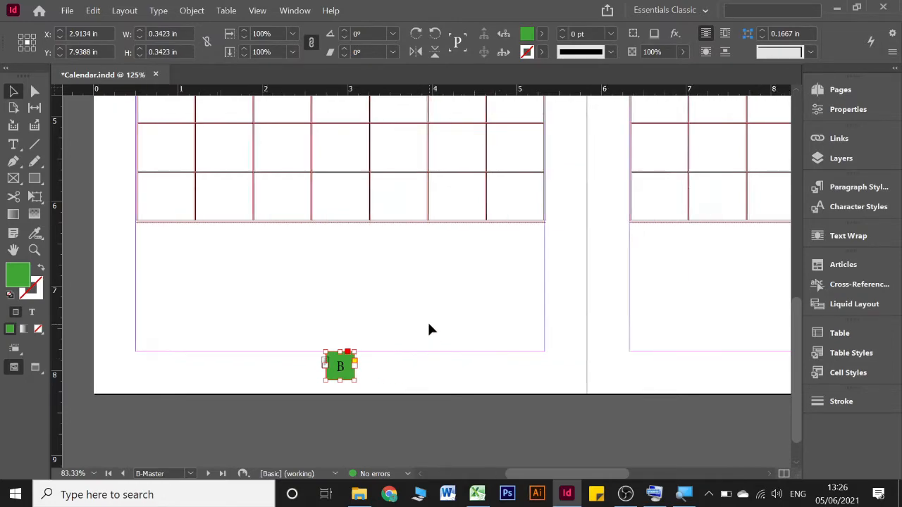
scroll(427, 320, "up", 8)
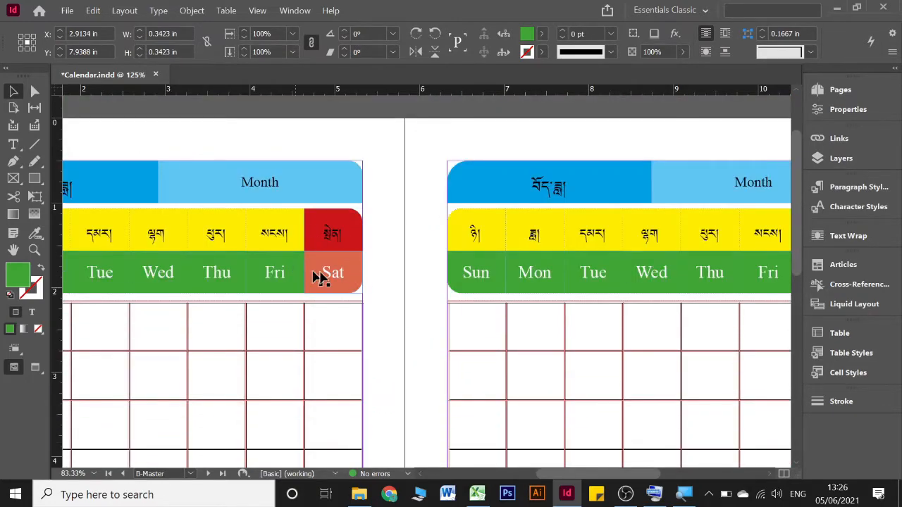
scroll(331, 282, "down", 10)
scroll(329, 290, "left", 3)
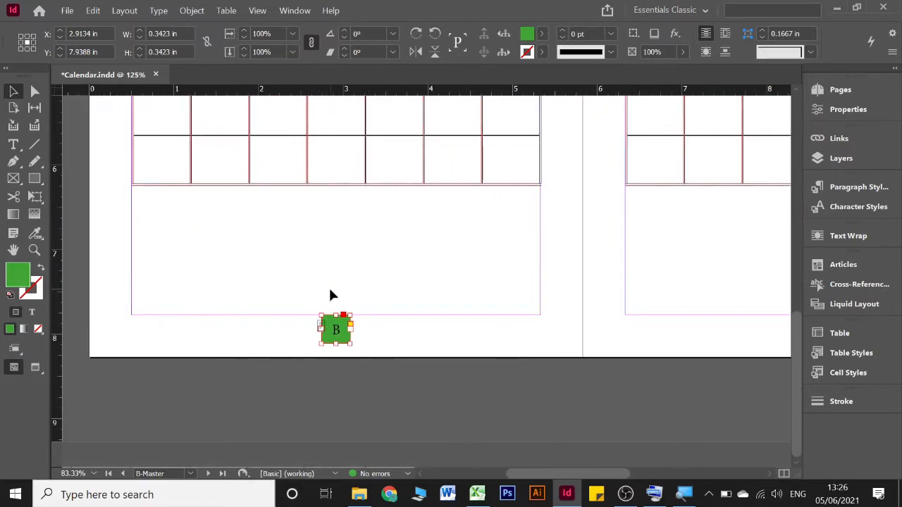
left_click(811, 53)
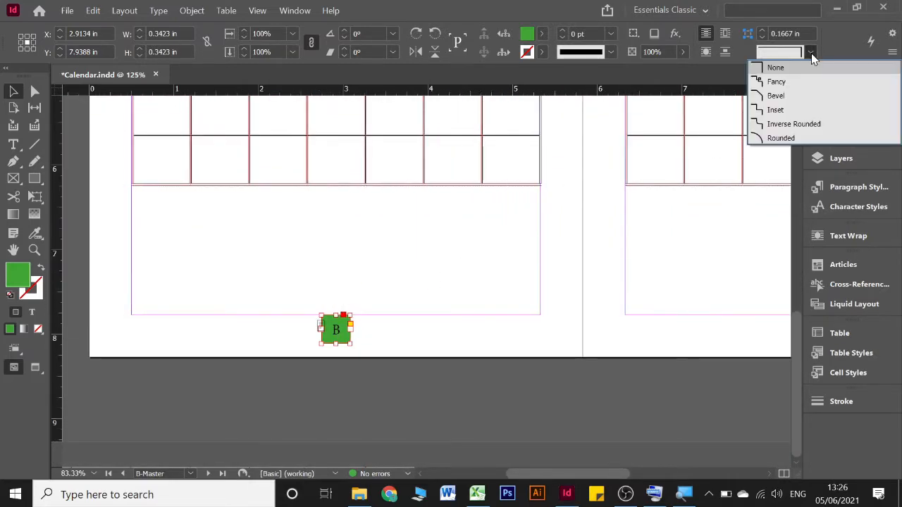
left_click(803, 138)
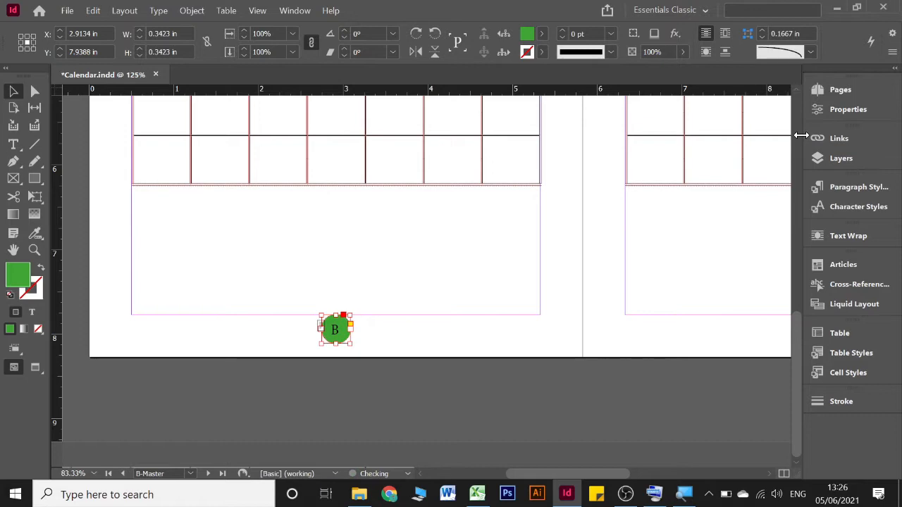
left_click(451, 348)
scroll(451, 348, "right", 2)
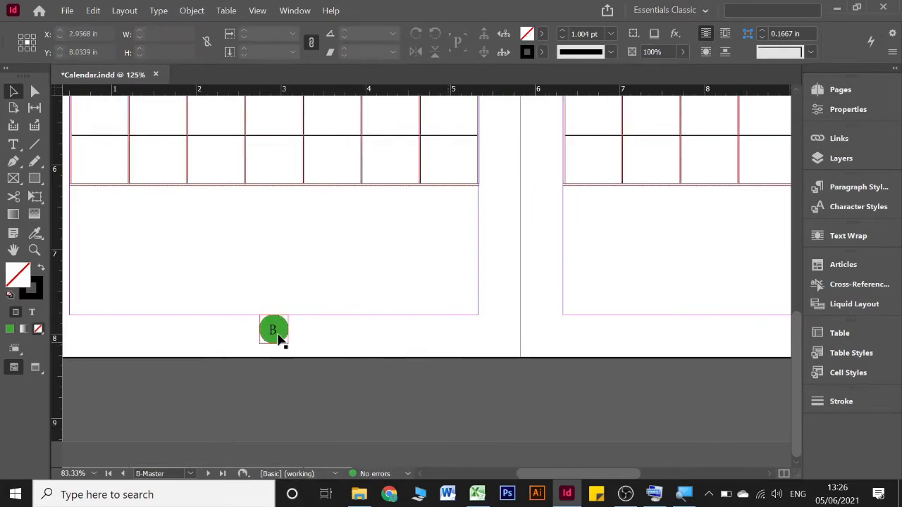
left_click(278, 335)
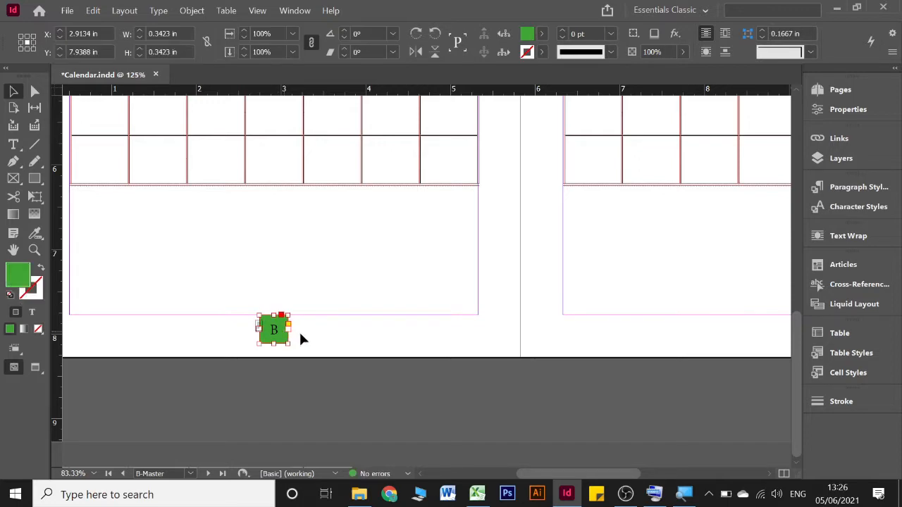
- Duplicate the green page-number square onto B-Master's right page, centred horizontally just below the bottom margin at X 8.7402 in
scroll(300, 338, "right", 4)
scroll(423, 345, "right", 2)
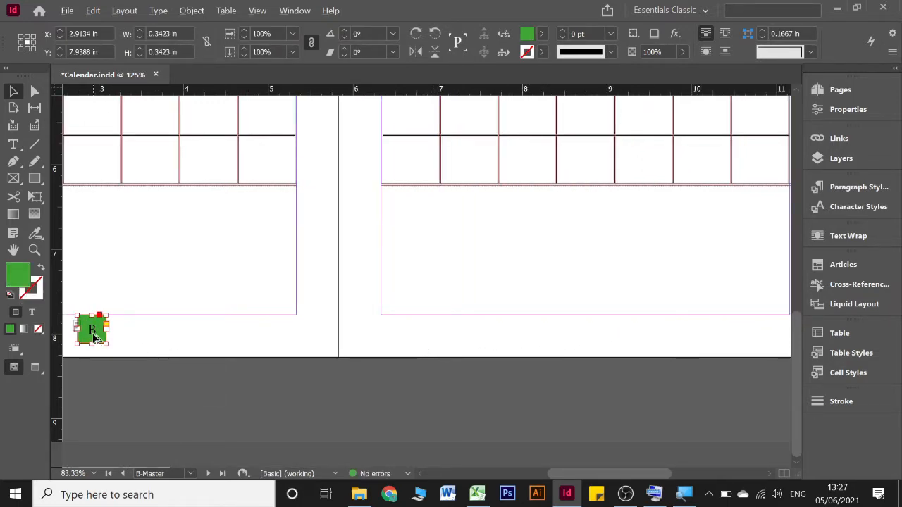
left_click_drag(95, 338, 586, 345)
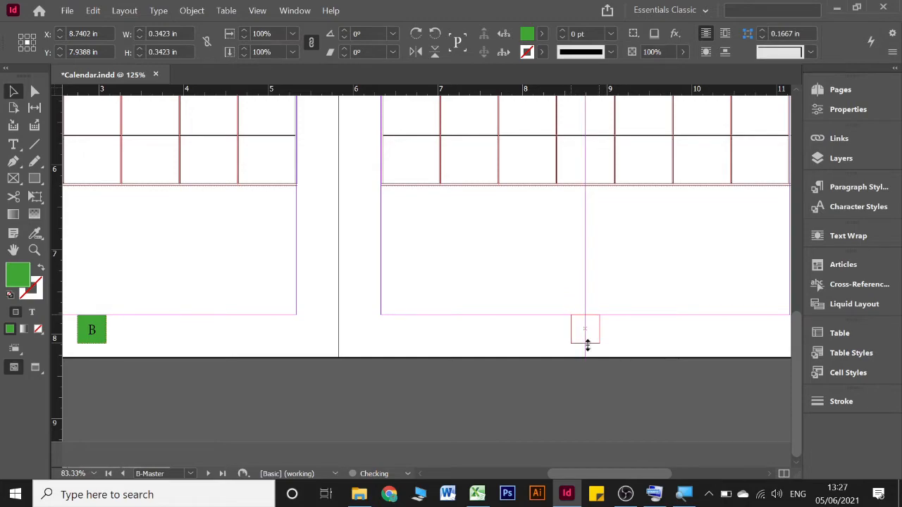
- Copy both green page-number squares from B-Master and paste them in place on the C-Master spread
key("ctrl+minus")
key("ctrl+minus")
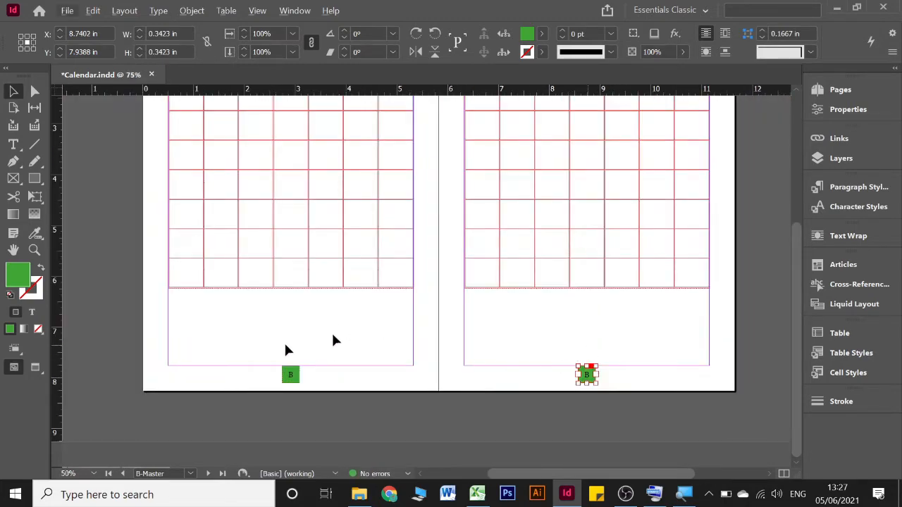
left_click_drag(242, 355, 619, 396)
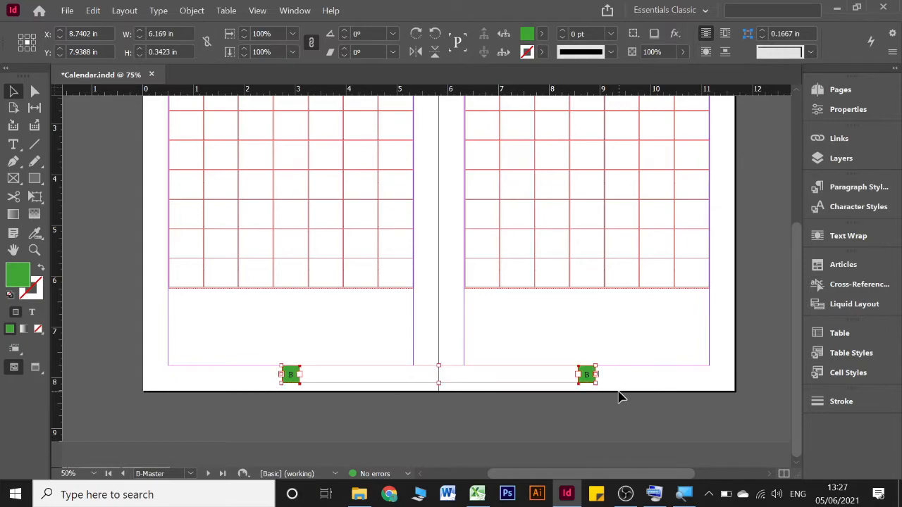
right_click(583, 374)
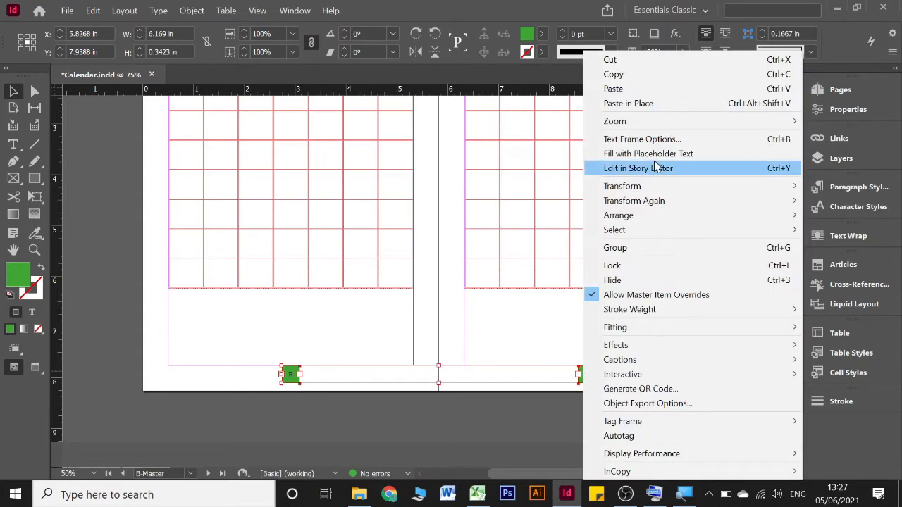
left_click(665, 79)
left_click(821, 87)
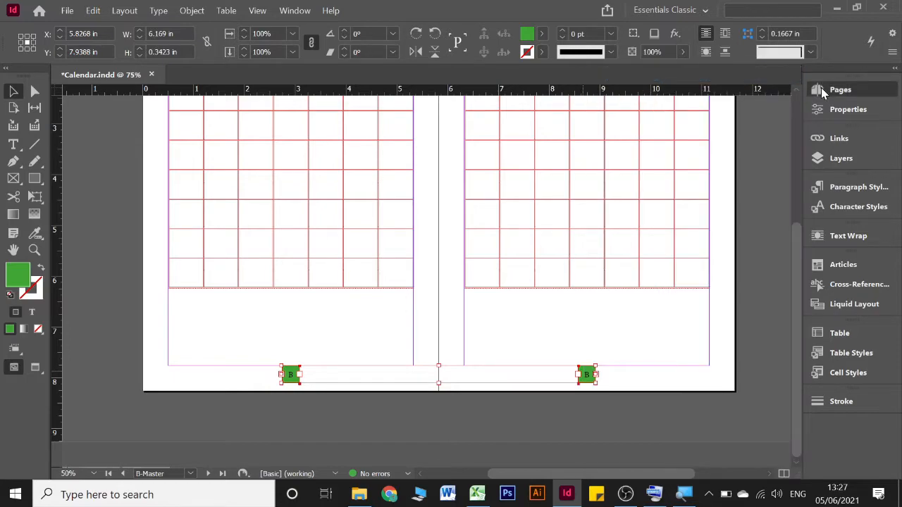
double_click(770, 164)
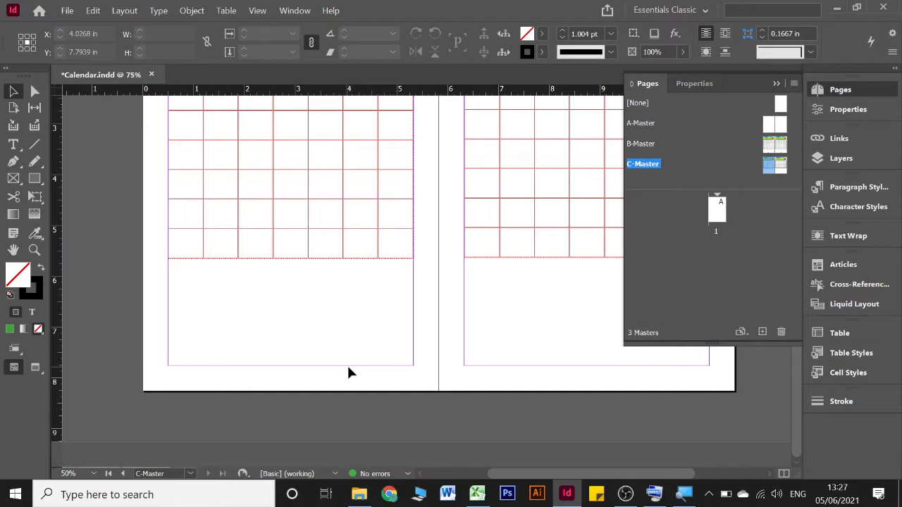
right_click(348, 367)
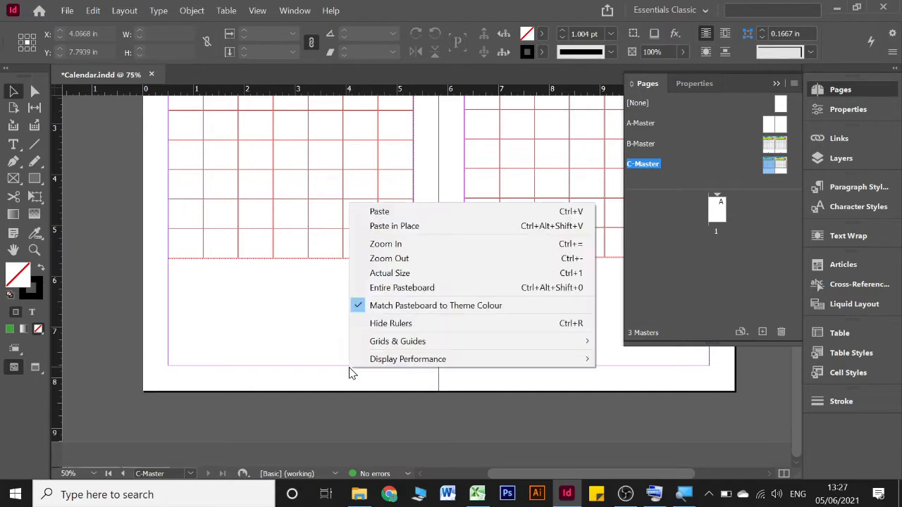
left_click(427, 224)
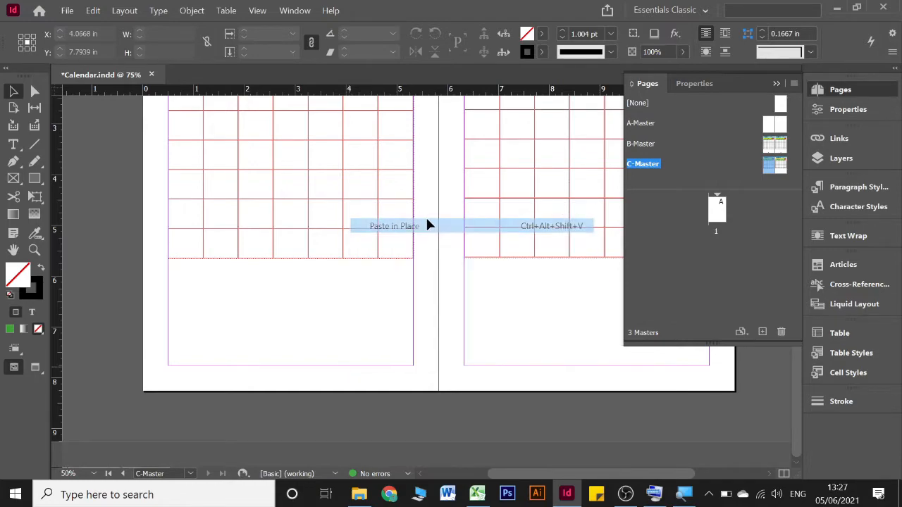
left_click(514, 325)
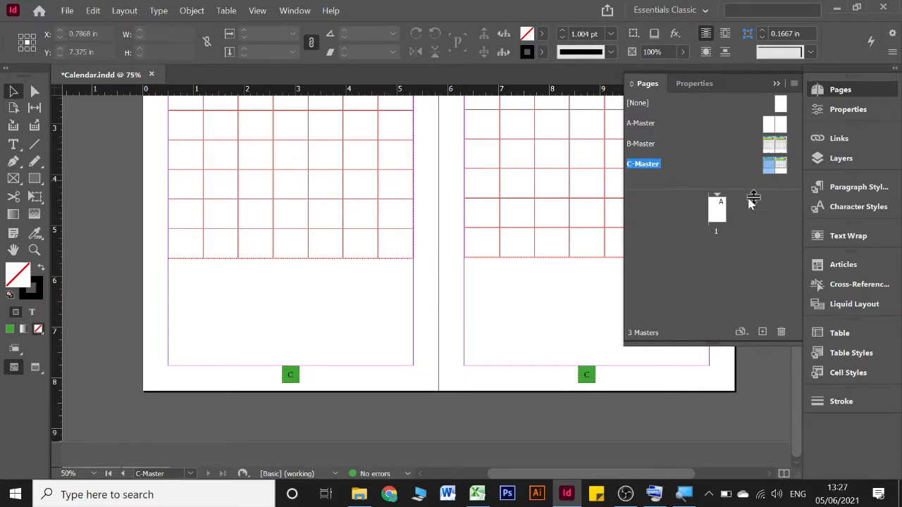
- Add two new pages after page 1 of the calendar document
double_click(721, 206)
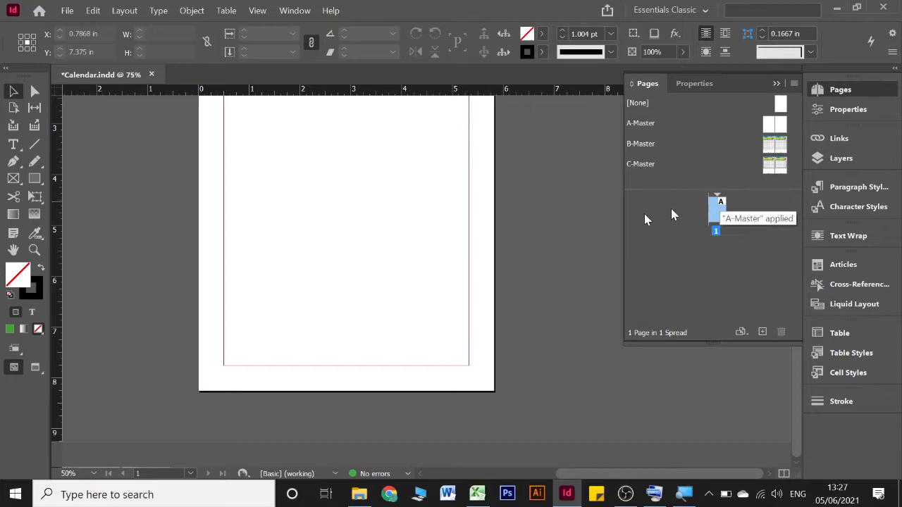
scroll(388, 242, "down", 2)
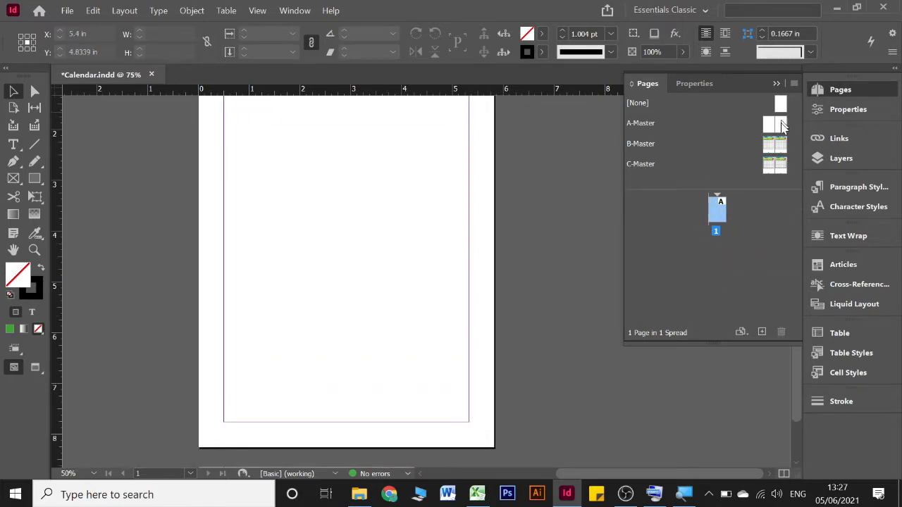
double_click(721, 206)
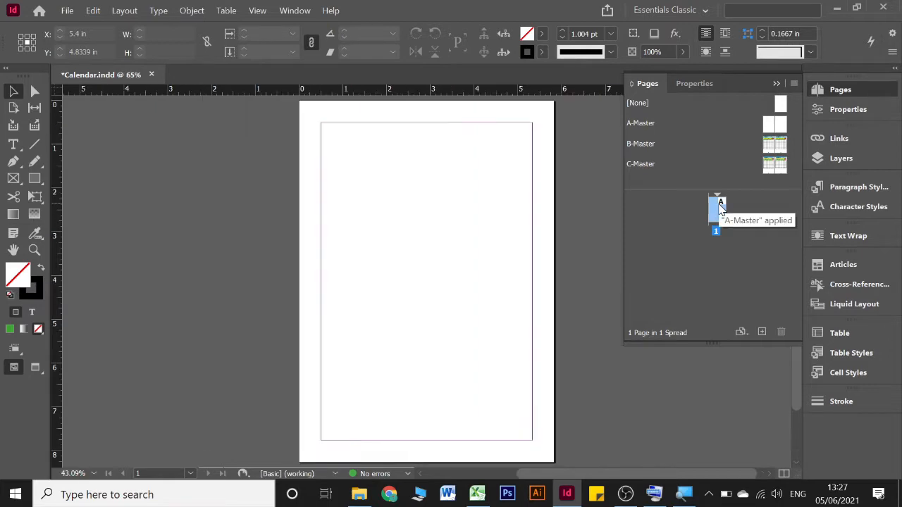
left_click(761, 332)
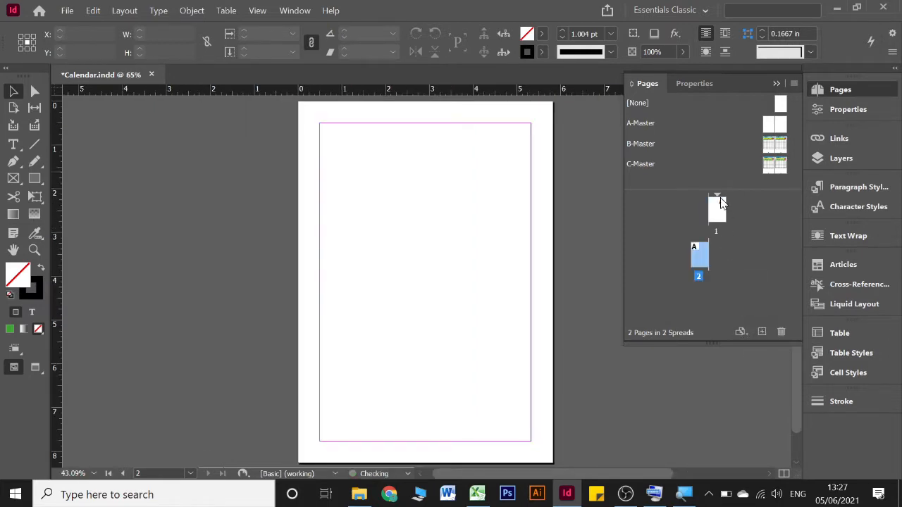
left_click(721, 204)
left_click(700, 258)
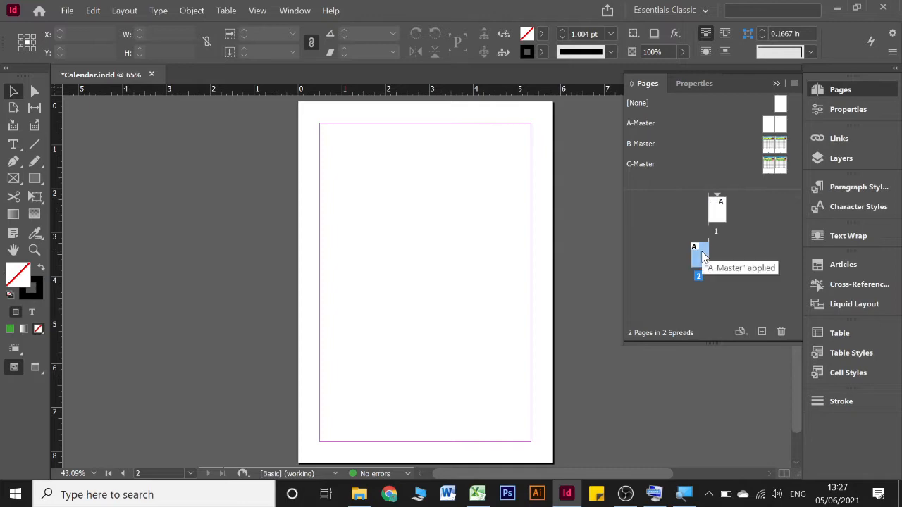
left_click(762, 333)
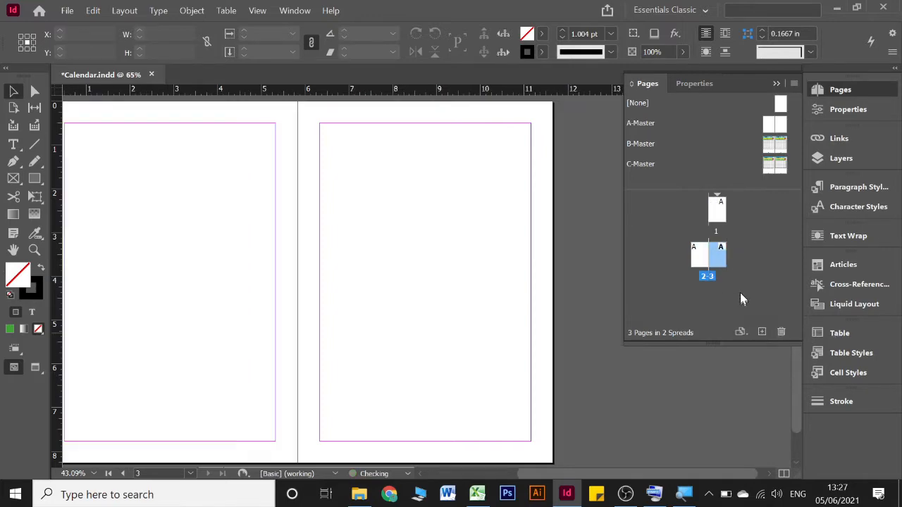
- Switch to the Excel calendar, review the first Tibetan month's dates, and return to InDesign
left_click(477, 494)
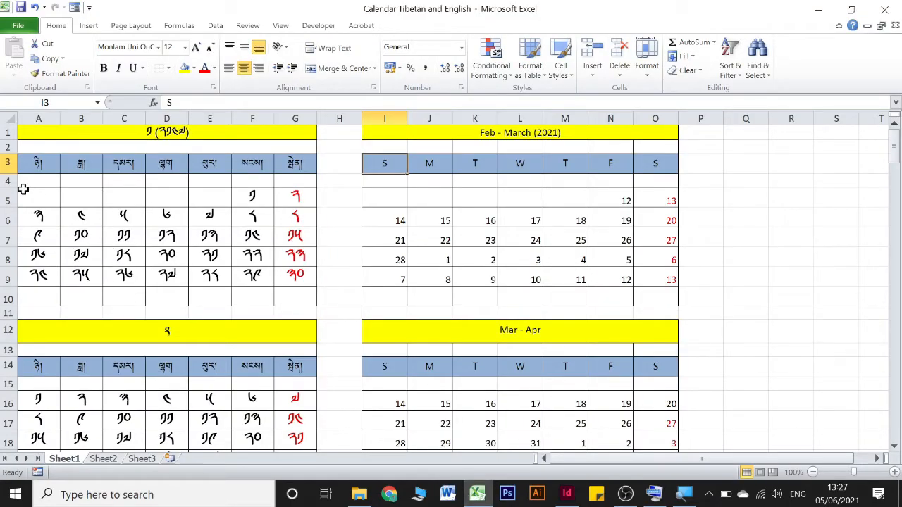
left_click_drag(31, 200, 297, 279)
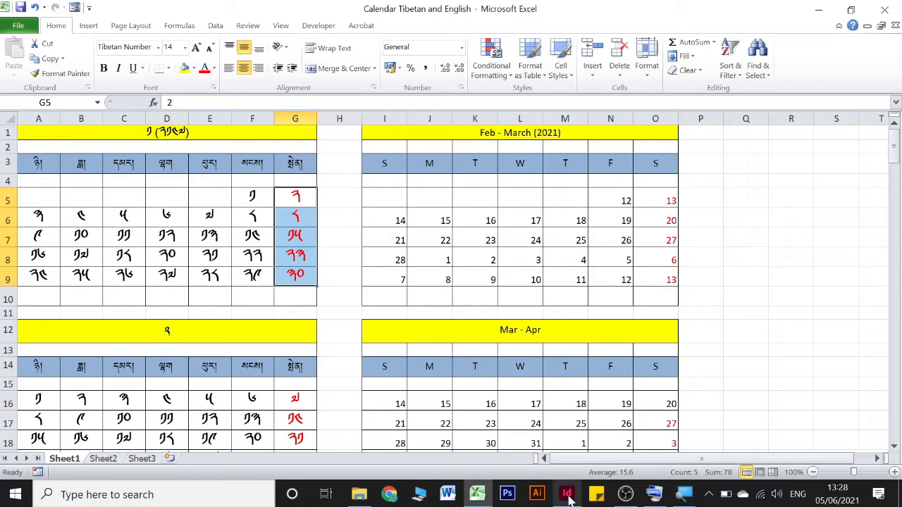
mouse_move(569, 495)
left_click(571, 469)
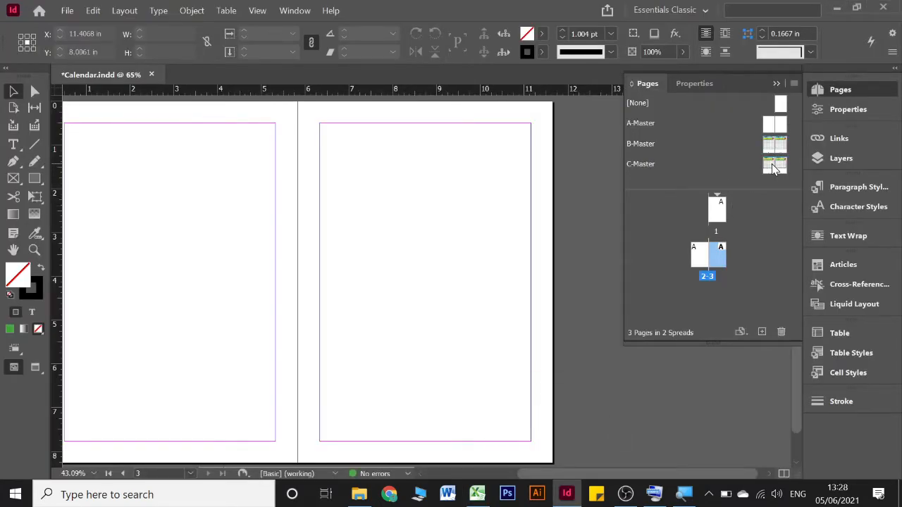
- Apply C-Master to page 3 and check its page number marker
left_click_drag(772, 167, 719, 262)
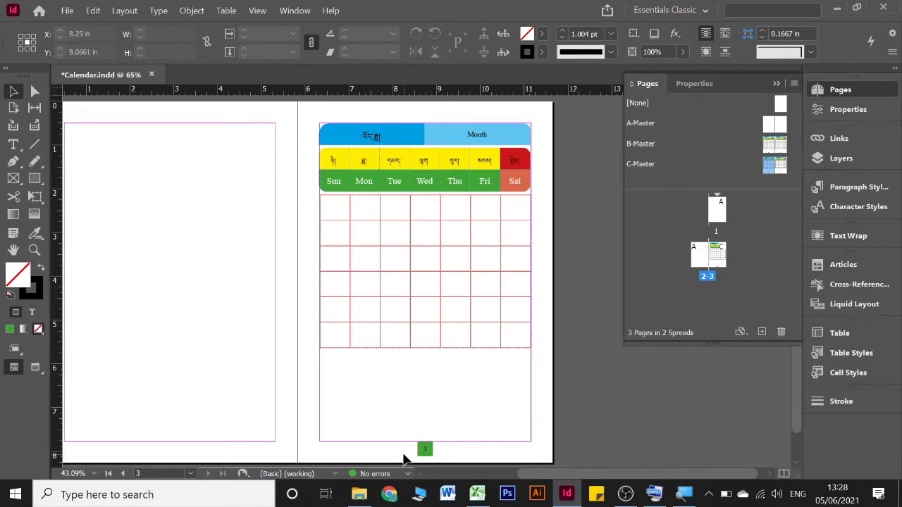
scroll(418, 417, "up", 3)
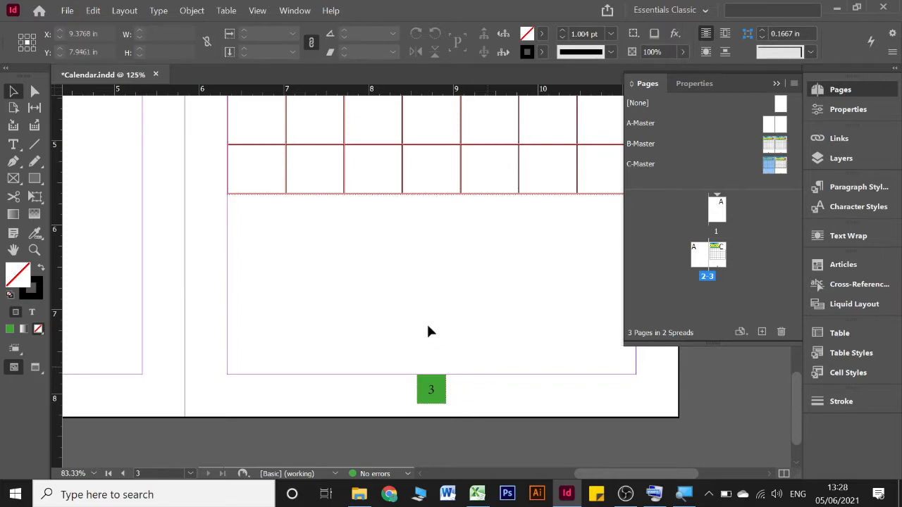
left_click_drag(426, 409, 479, 428)
- Start a new section on page 3 with page numbering starting at 1, accepting the duplicate page number
left_click_drag(724, 254, 724, 255)
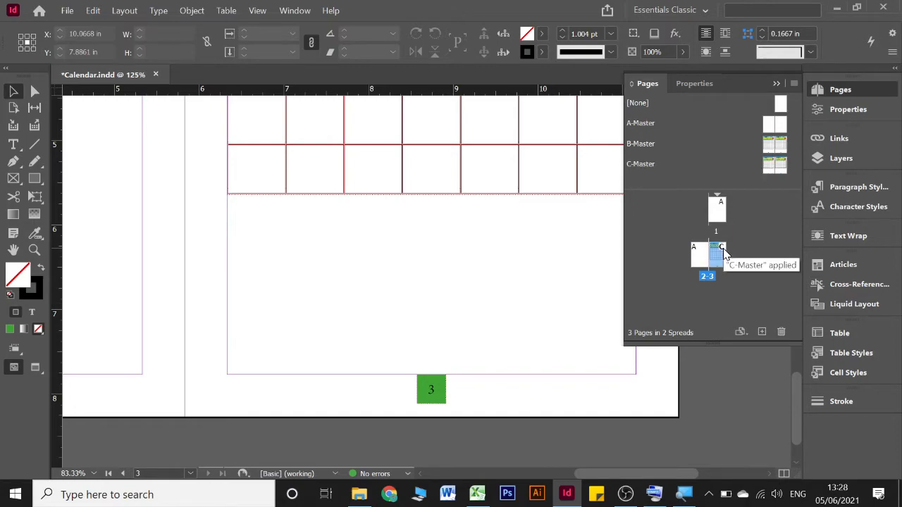
right_click(720, 254)
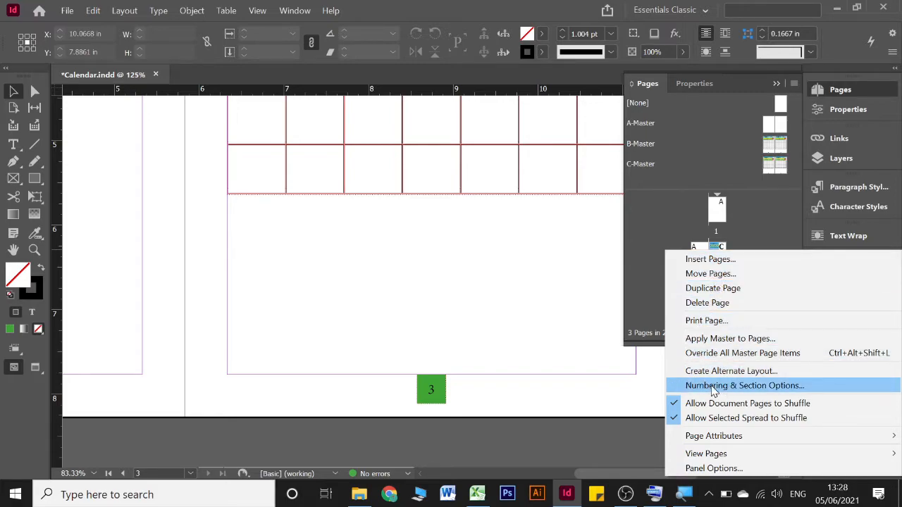
left_click(711, 386)
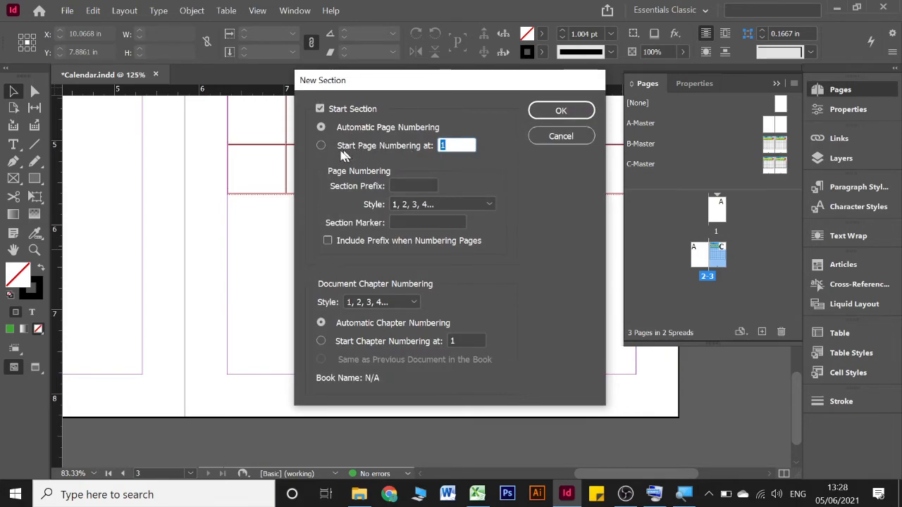
left_click(321, 145)
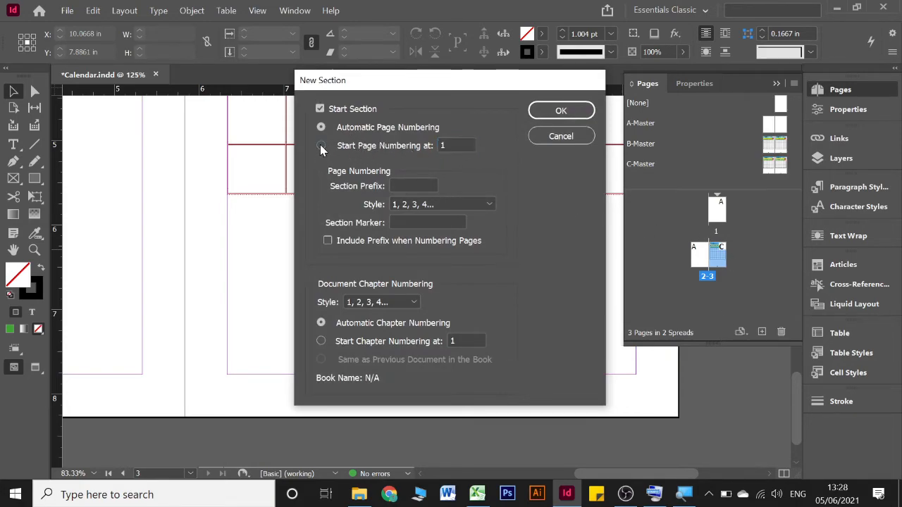
left_click(584, 117)
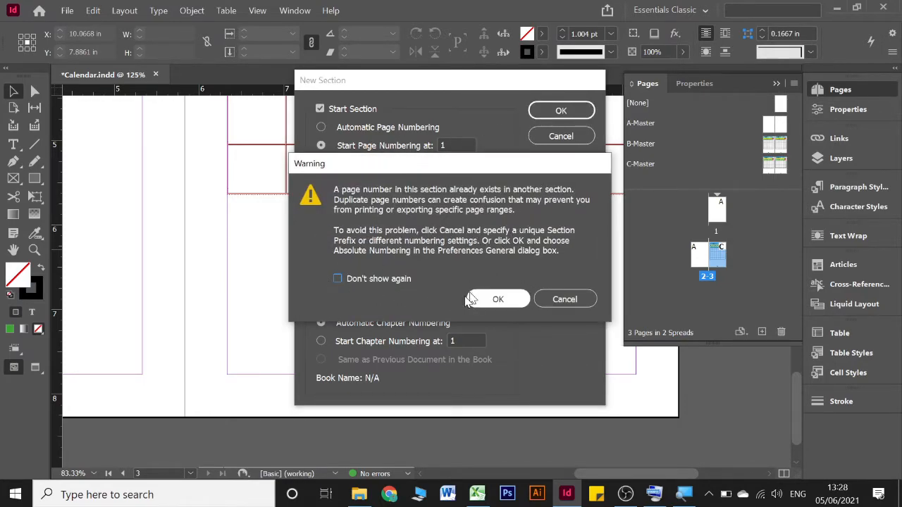
left_click(493, 300)
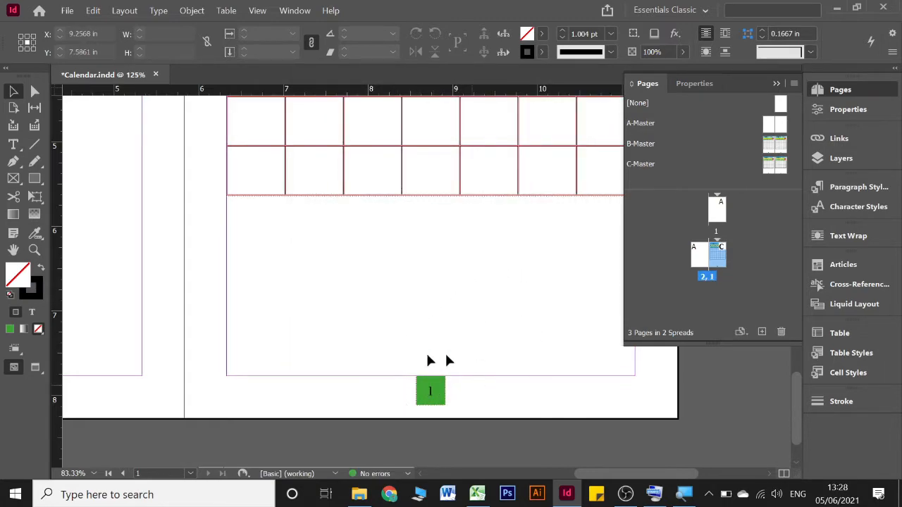
scroll(466, 378, "up", 6)
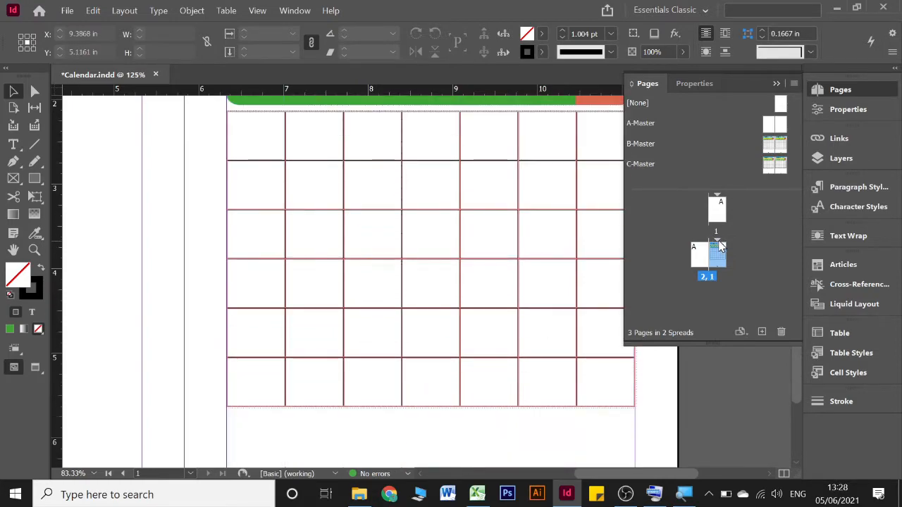
left_click_drag(719, 243, 719, 244)
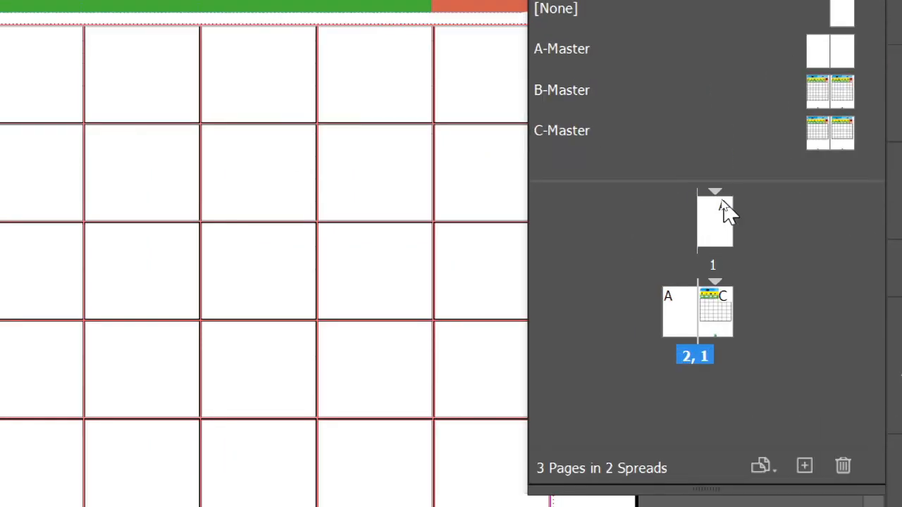
left_click_drag(726, 210, 715, 189)
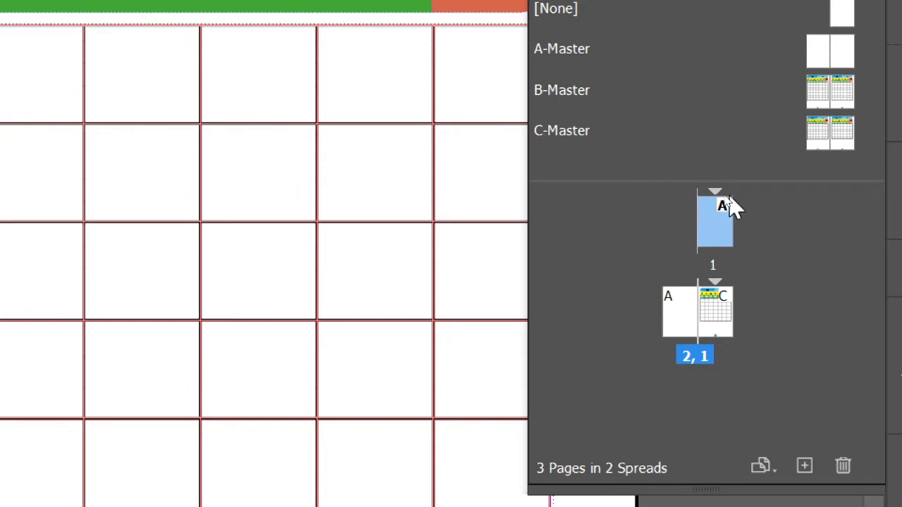
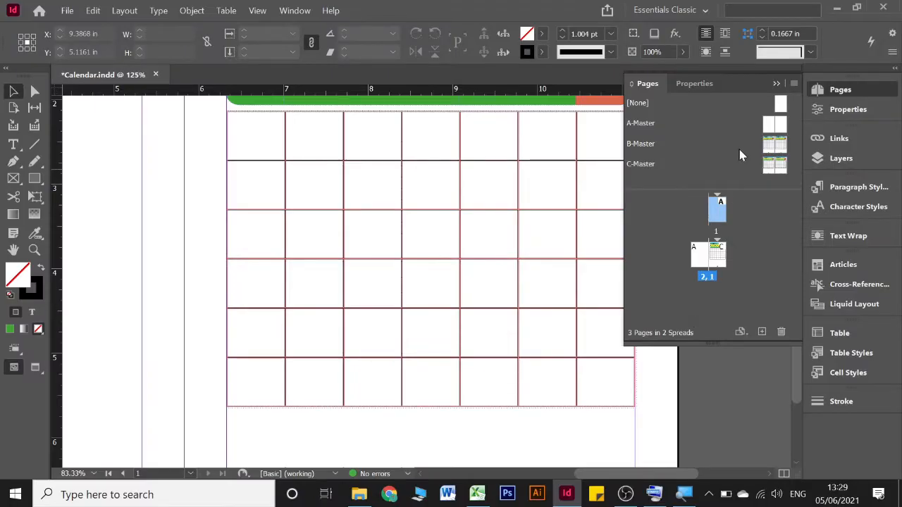
- Bring the calendar header into full view and display the On-Screen Keyboard over the date grid
scroll(464, 311, "up", 4)
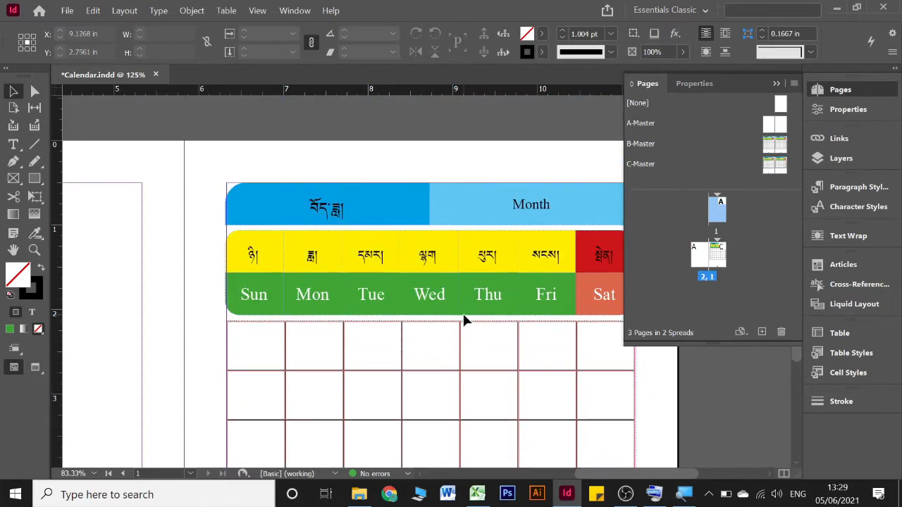
left_click(776, 83)
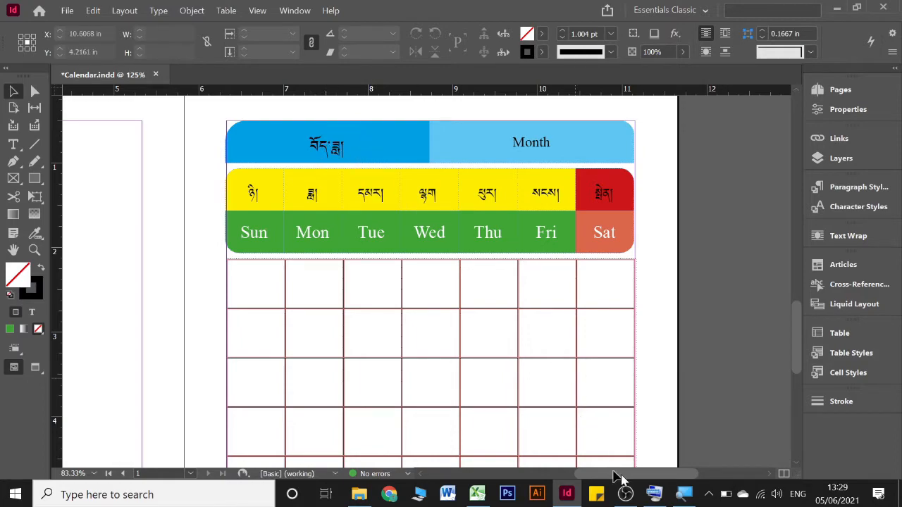
left_click(655, 494)
left_click_drag(478, 20, 439, 282)
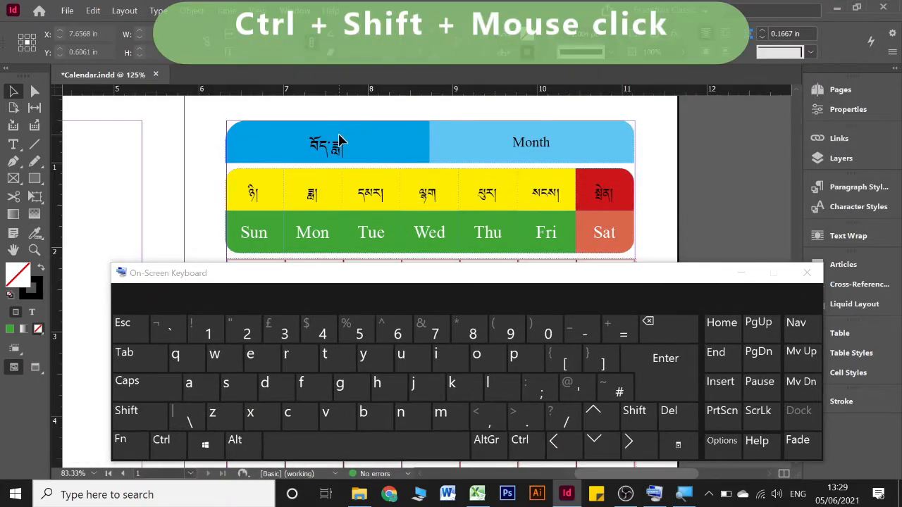
- Override the dark blue Tibetan month frame from the master on the calendar page, then minimise the On-Screen Keyboard
key("ctrl")
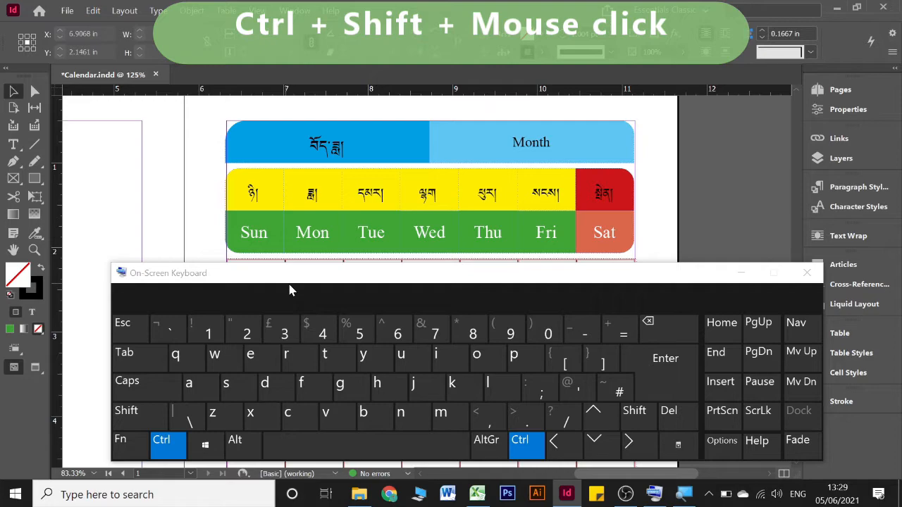
key("shift")
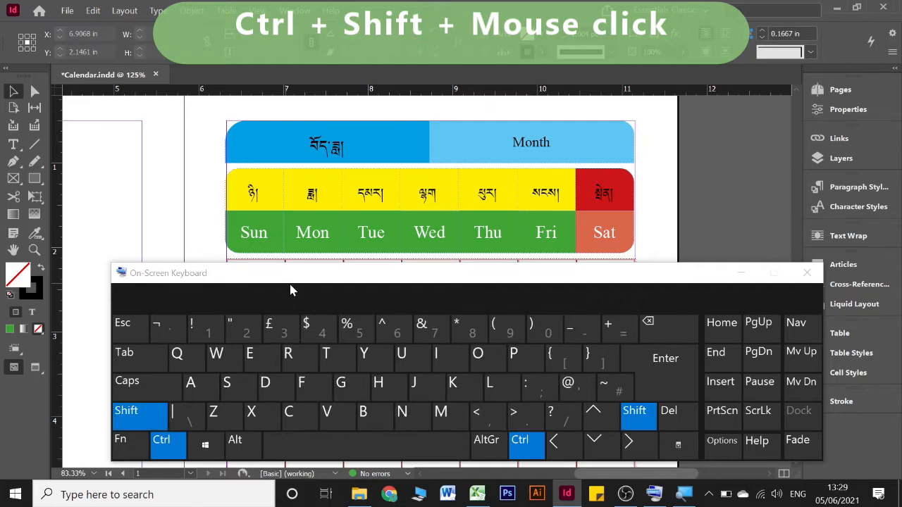
left_click(324, 151, "ctrl+shift")
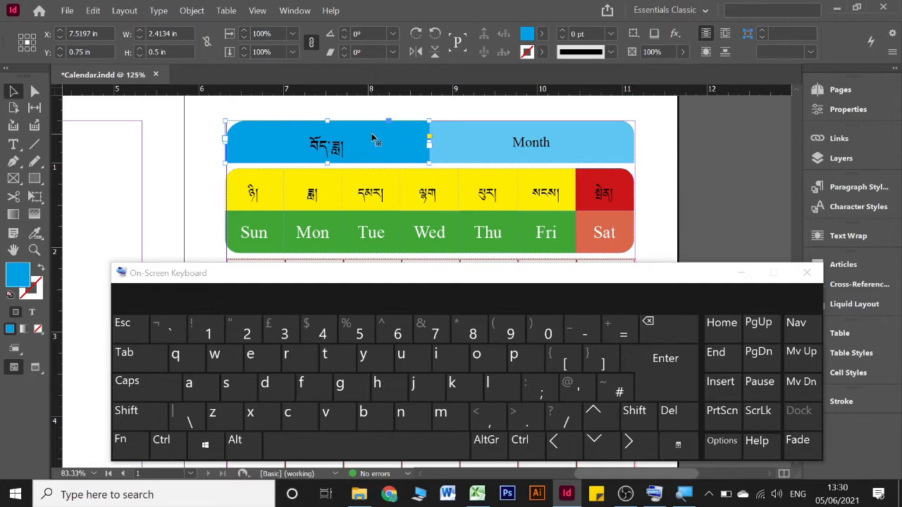
left_click(741, 274)
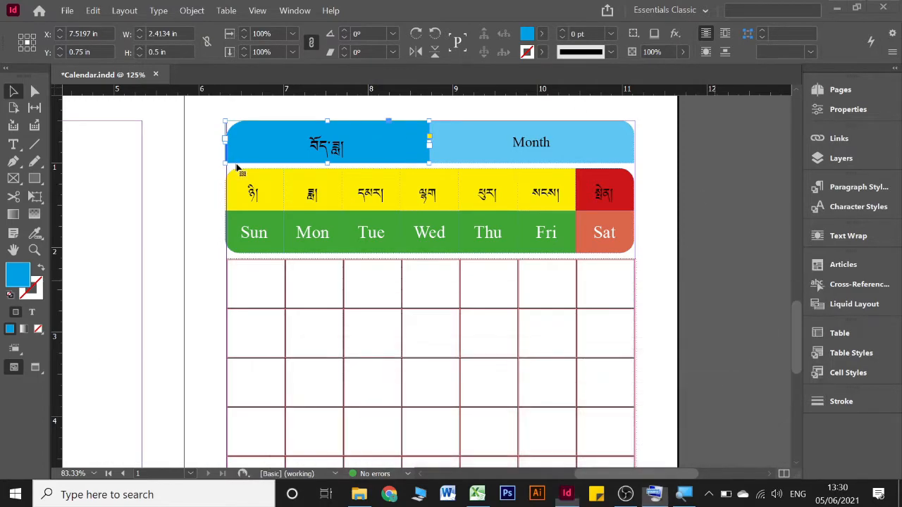
left_click(271, 168)
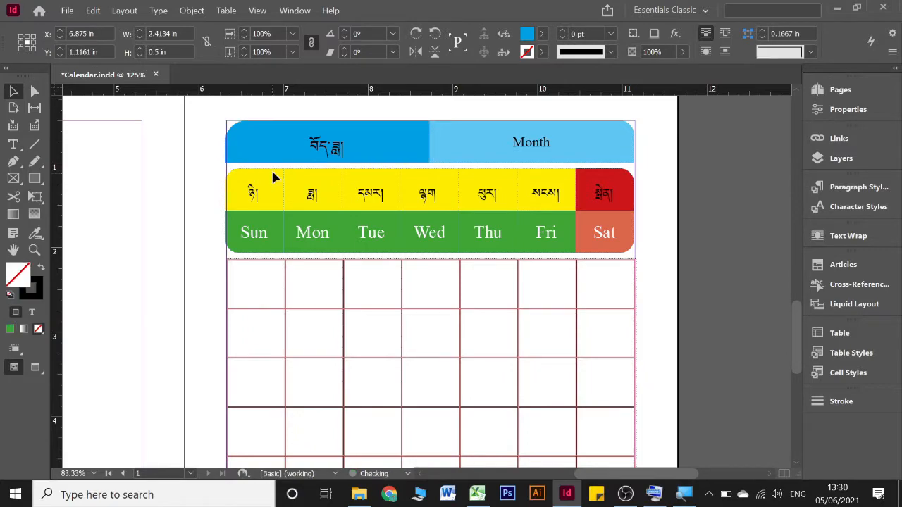
- On C-Master's right-hand page, nudge the two blue month header frames slightly to the right
left_click(840, 91)
double_click(775, 166)
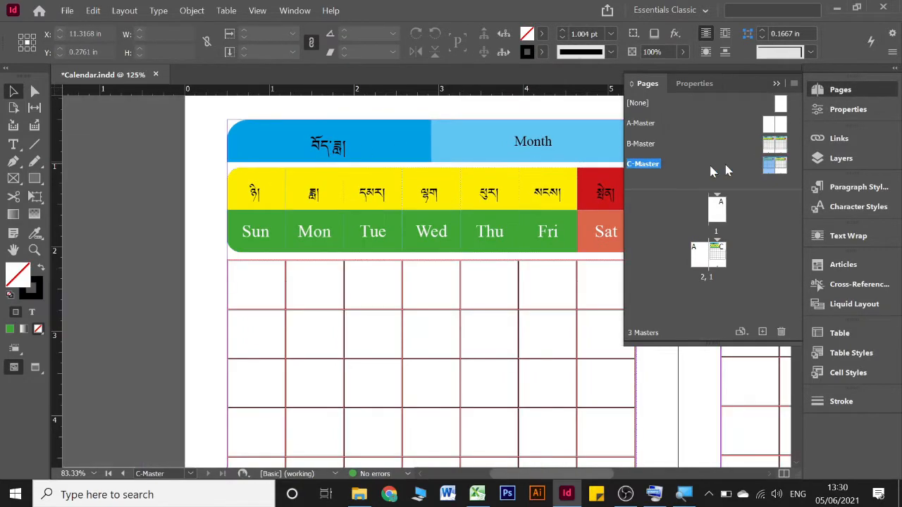
scroll(237, 153, "right", 6)
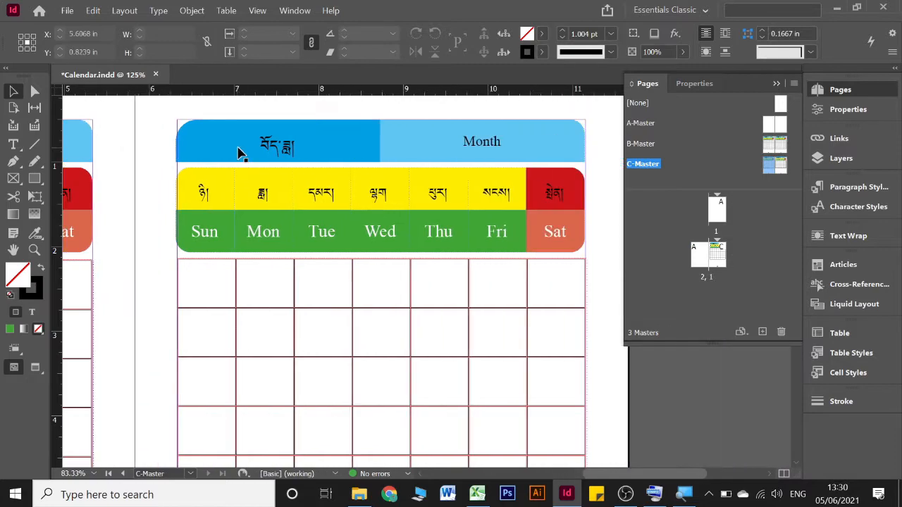
left_click_drag(209, 129, 591, 158)
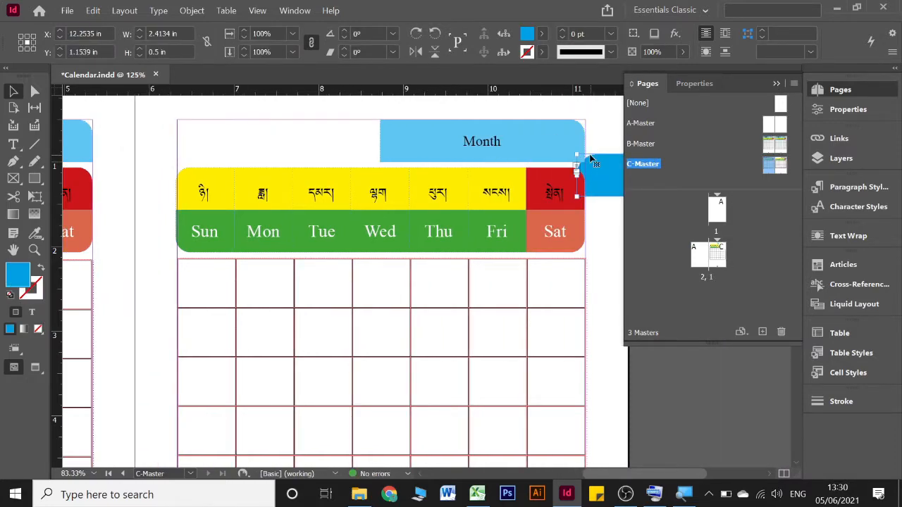
key("ctrl+z")
left_click_drag(198, 106, 498, 152)
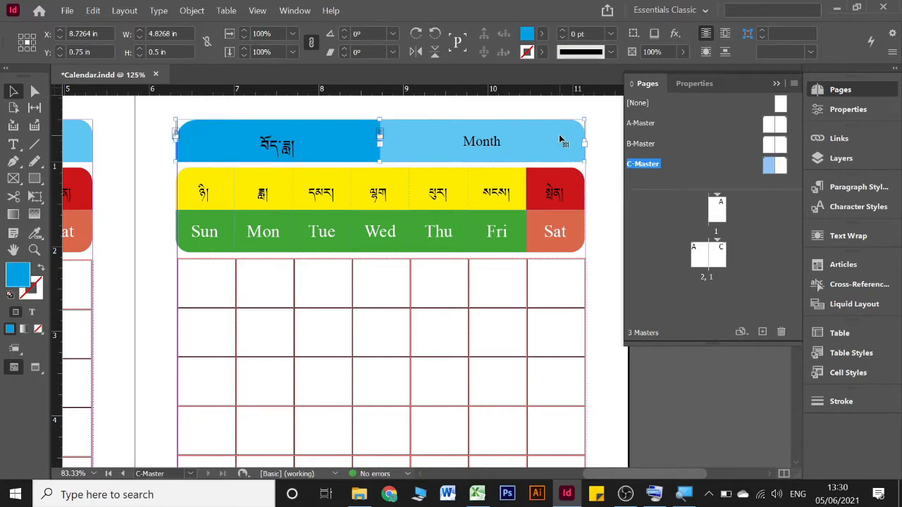
key("Right")
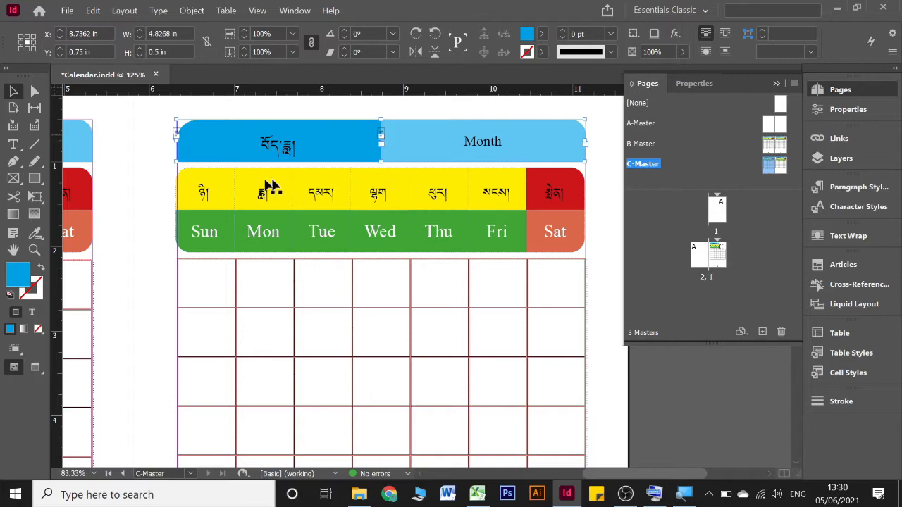
- On C-Master's right-hand page, nudge the weekday header frames slightly to the right, and return to the calendar page
left_click_drag(594, 250, 600, 247)
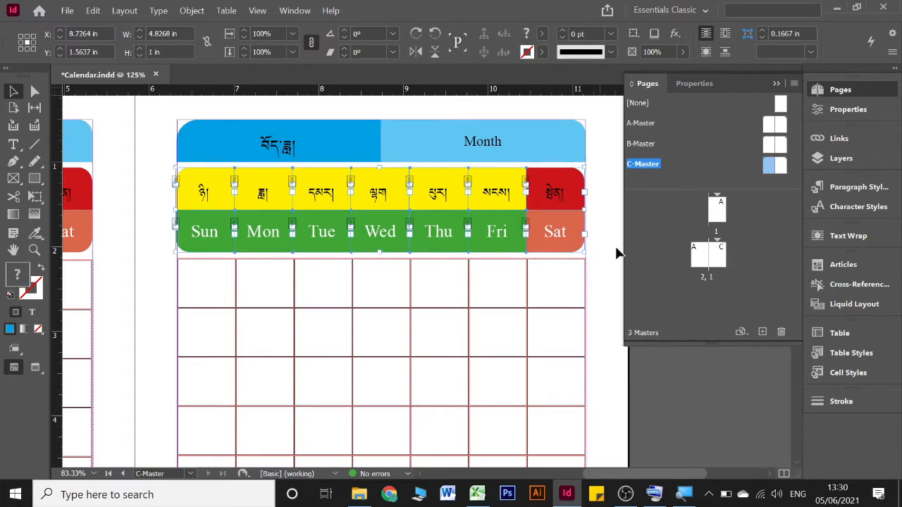
left_click(619, 252)
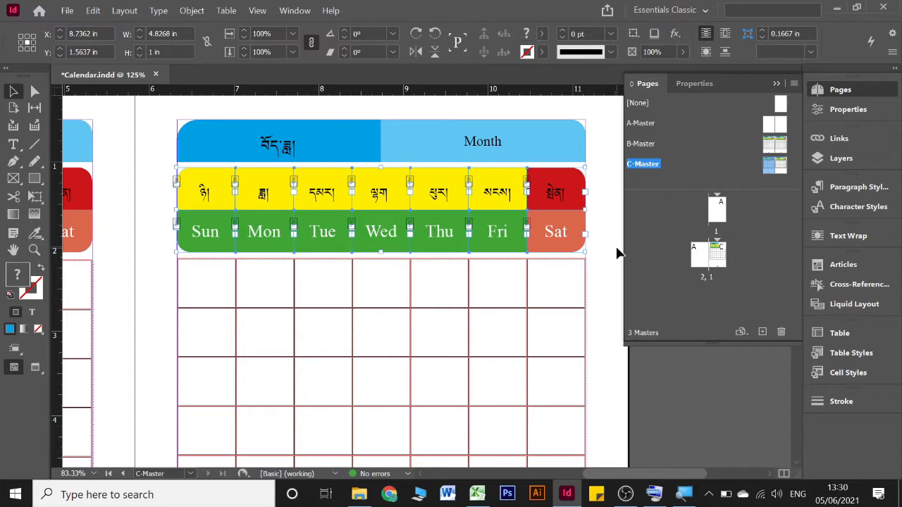
double_click(717, 255)
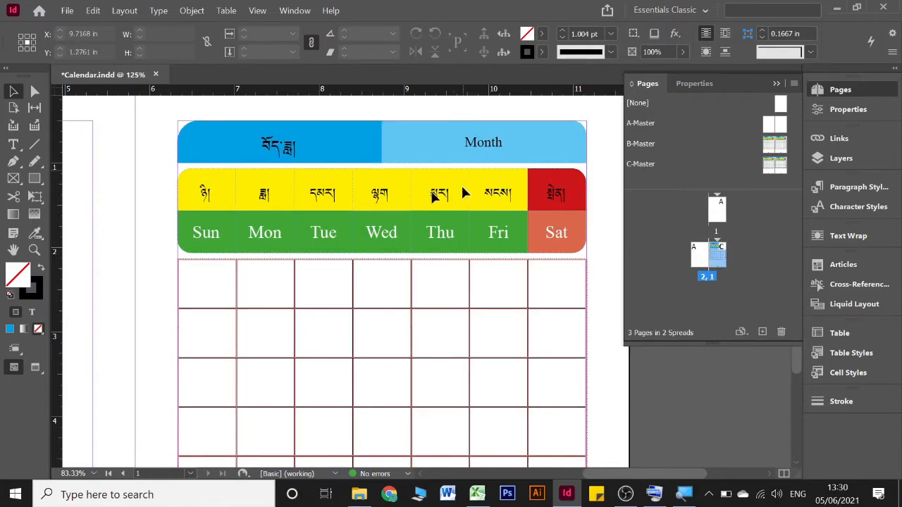
- Try to select the month headers and date grid on the calendar page without overriding the master
left_click_drag(272, 129, 341, 185)
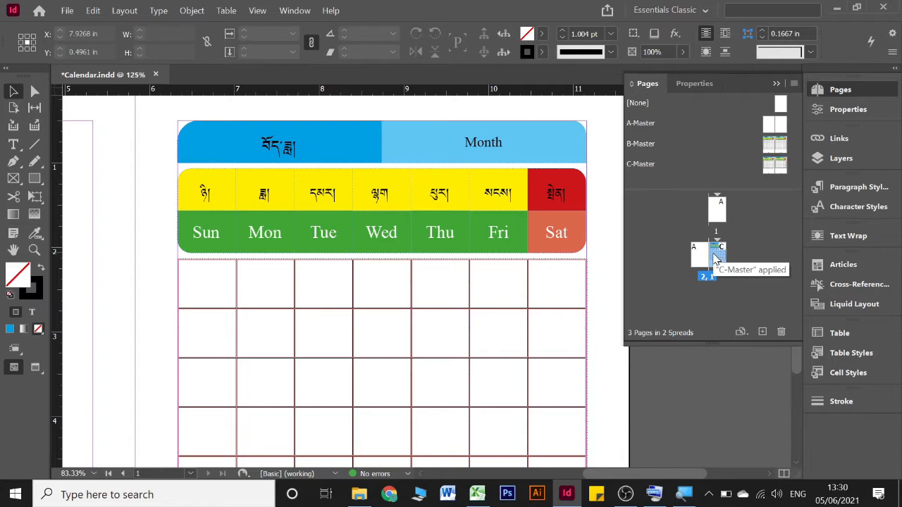
double_click(715, 259)
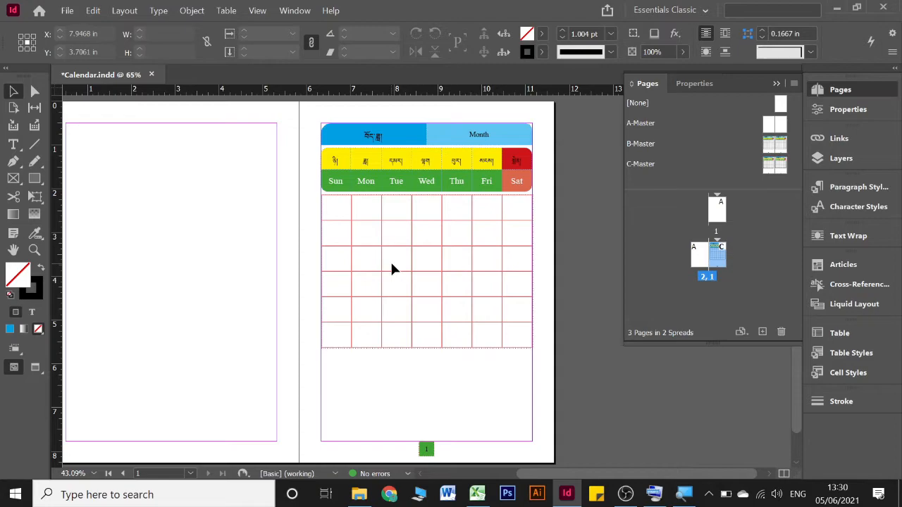
key("ctrl+=")
key("ctrl+=")
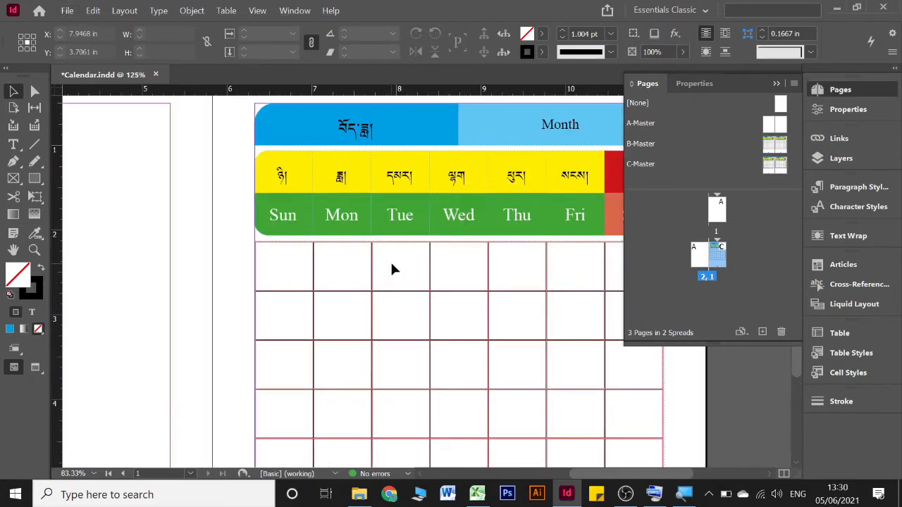
scroll(390, 260, "right", 2)
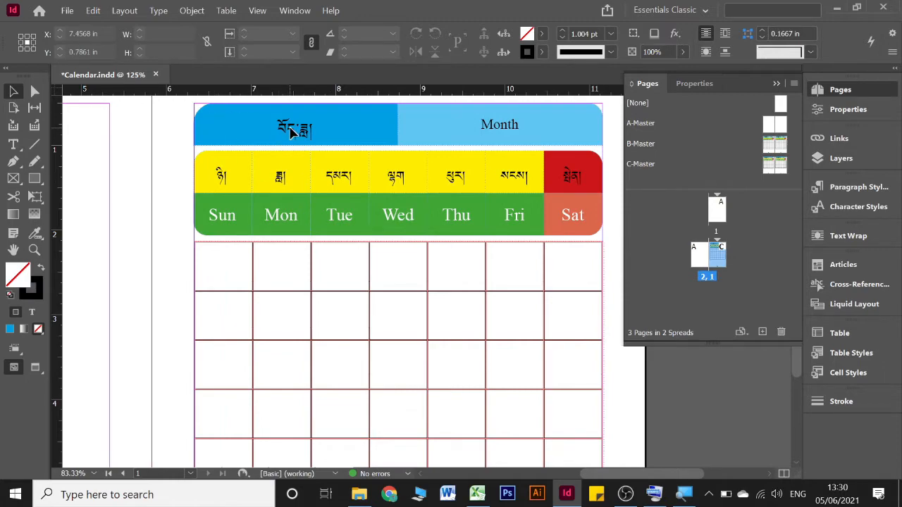
right_click(291, 133)
left_click(280, 137)
left_click_drag(340, 127, 554, 133)
left_click_drag(227, 262, 586, 428)
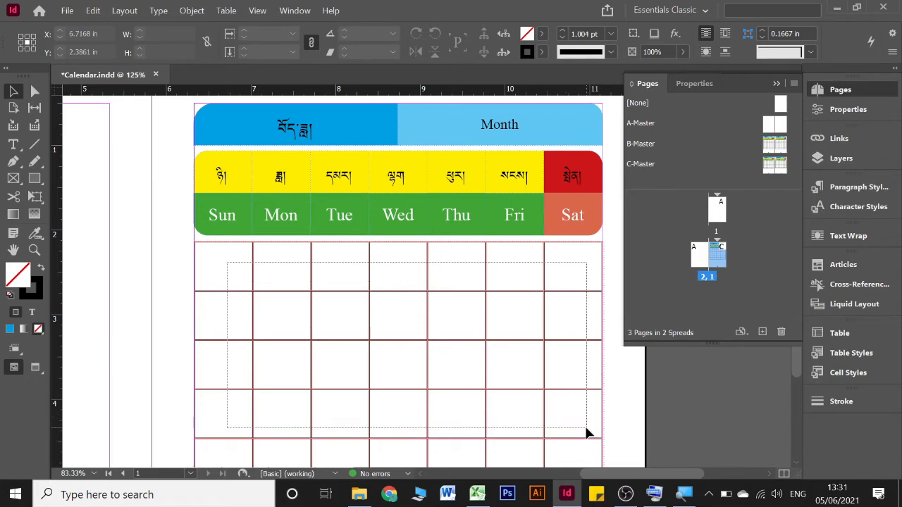
left_click_drag(585, 428, 585, 428)
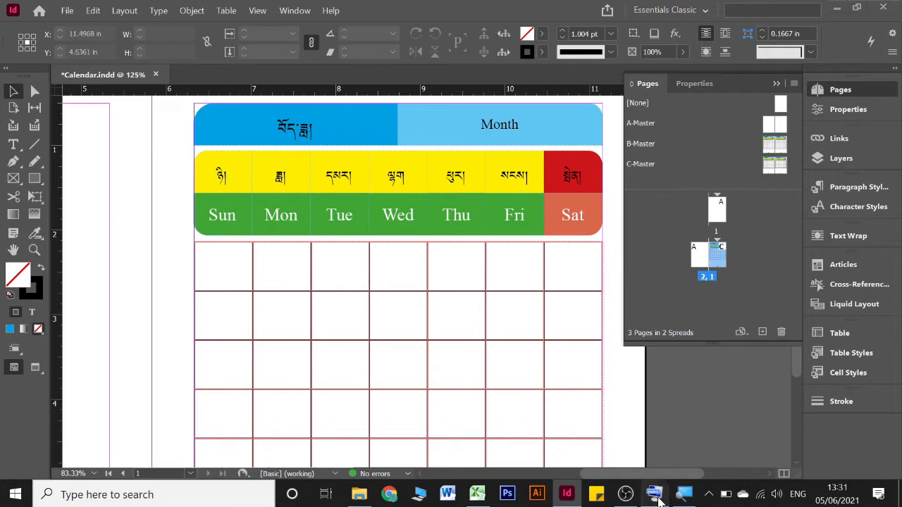
- Display the On-Screen Keyboard and override the dark blue Tibetan month frame from the master on the calendar page
left_click(655, 495)
key("ctrl")
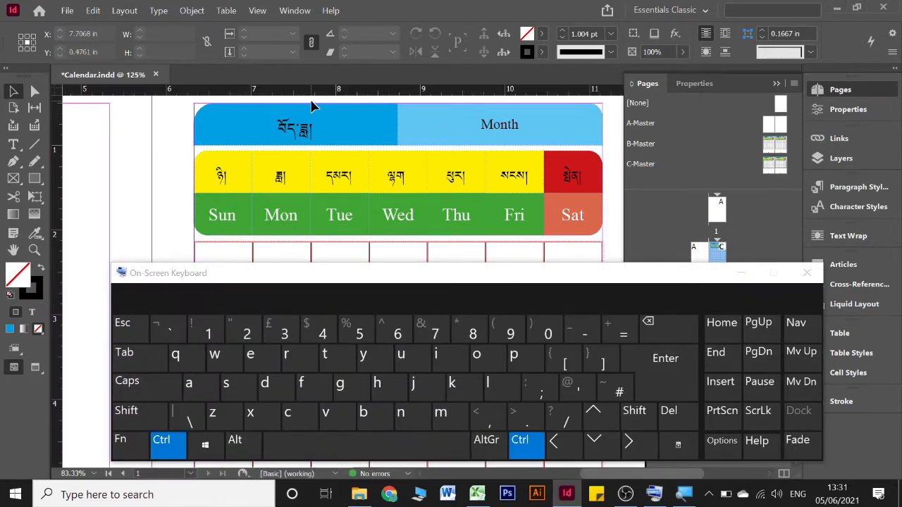
key("shift")
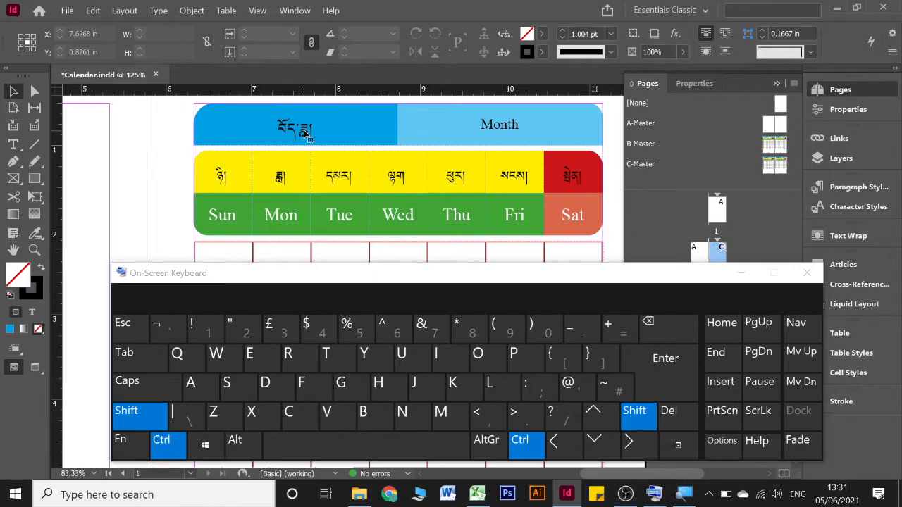
left_click(305, 134, "ctrl+shift")
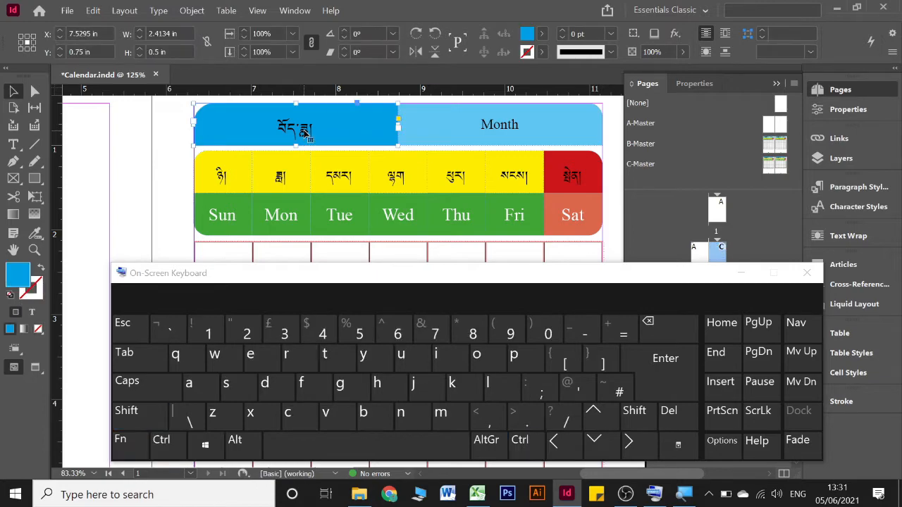
- Override the light blue English Month frame from the master and move the On-Screen Keyboard slightly lower
left_click(506, 129)
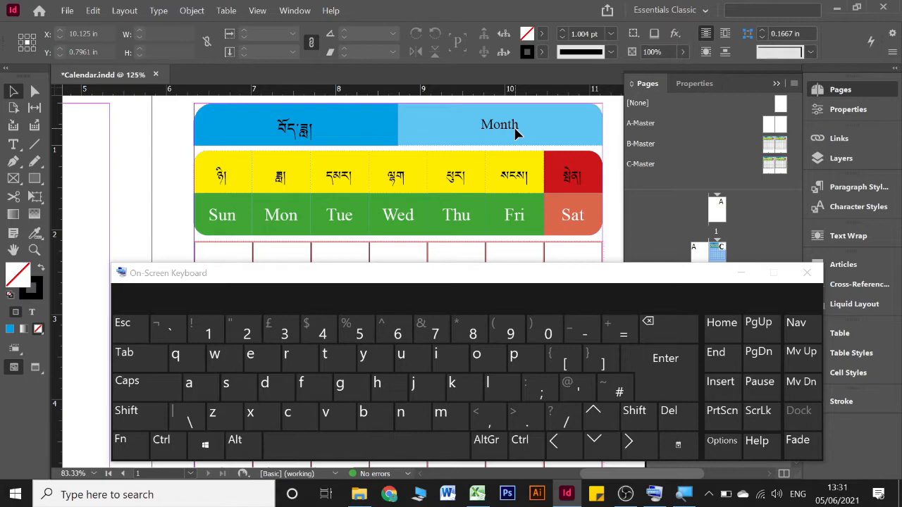
key("ctrl")
key("shift")
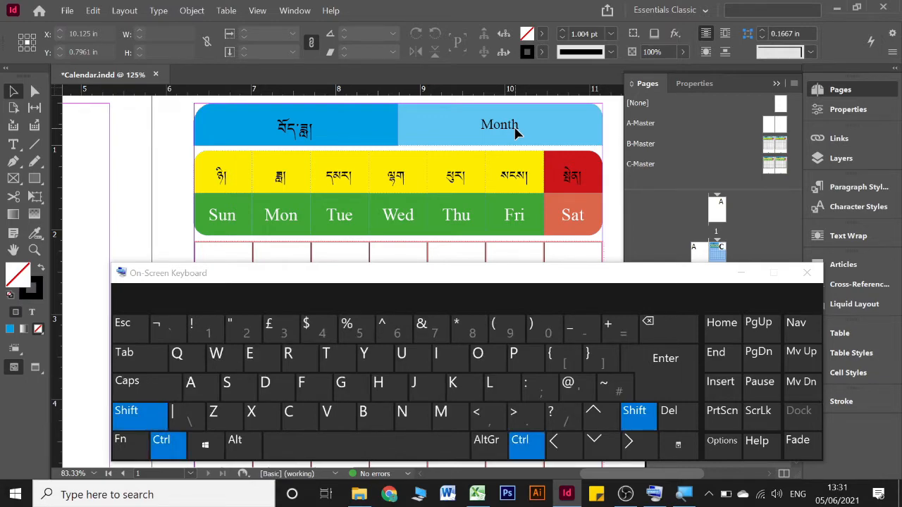
left_click(517, 131, "ctrl+shift")
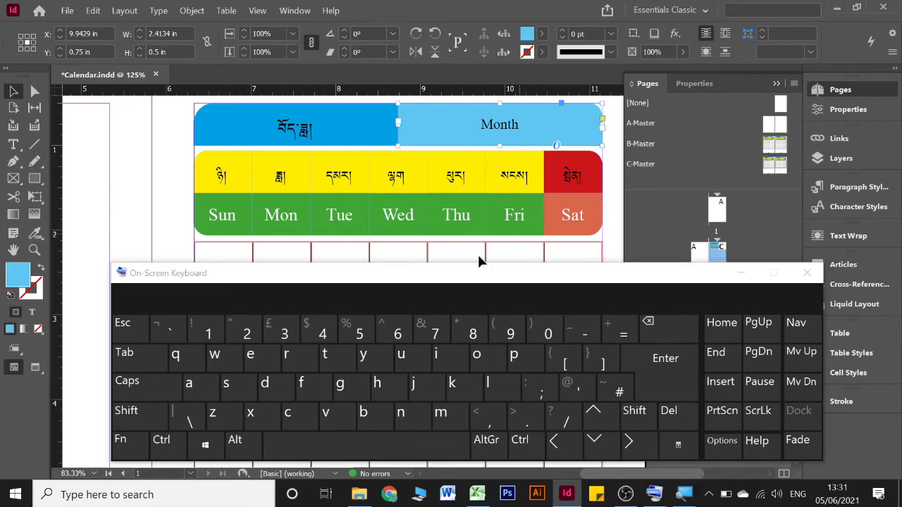
left_click_drag(456, 280, 464, 299)
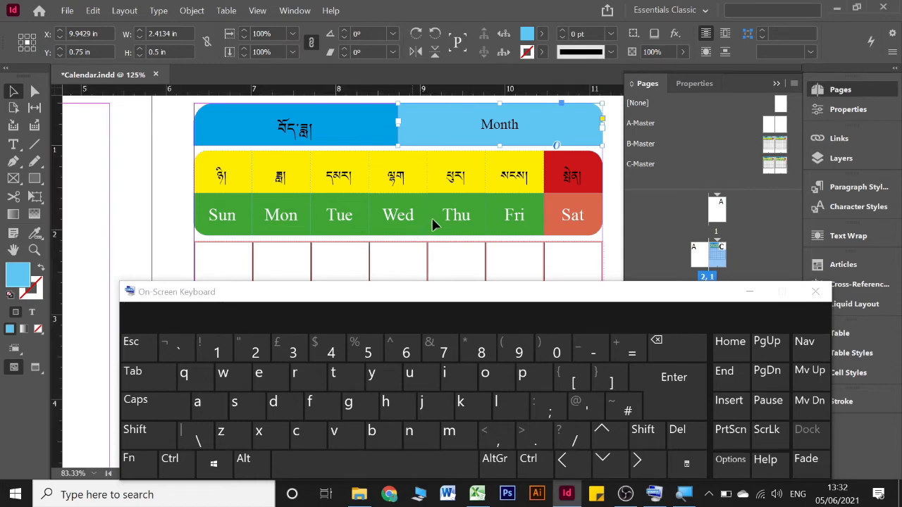
- Display the document layers, override the Tibetan date grid from the master on the calendar page, and deselect it
scroll(433, 225, "down", 5)
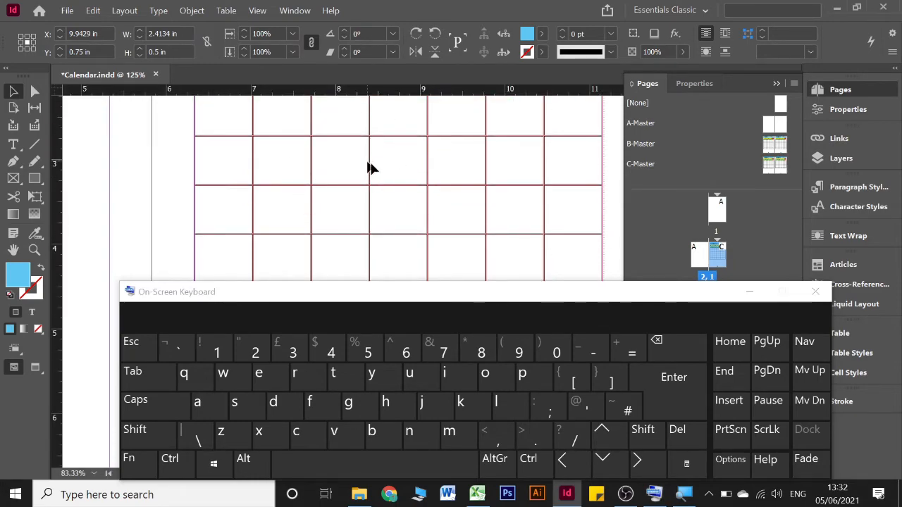
scroll(381, 173, "down", 1, "alt")
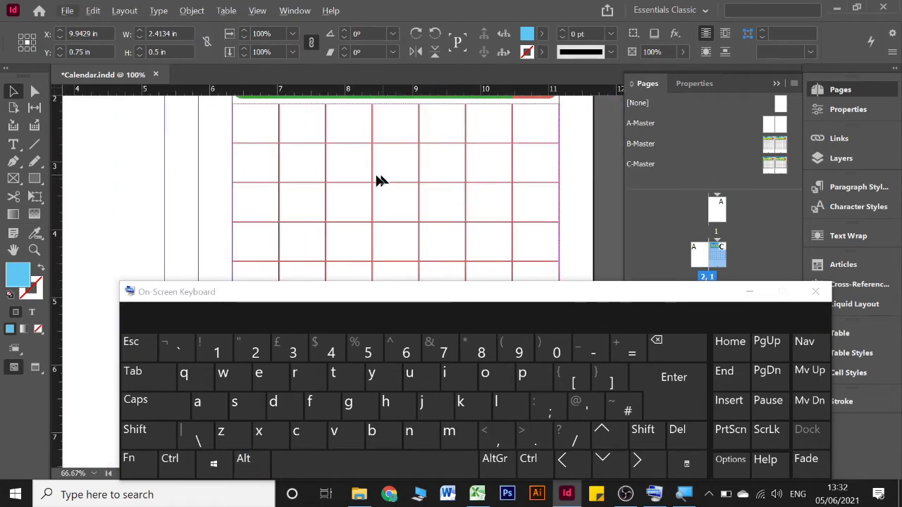
left_click(345, 159)
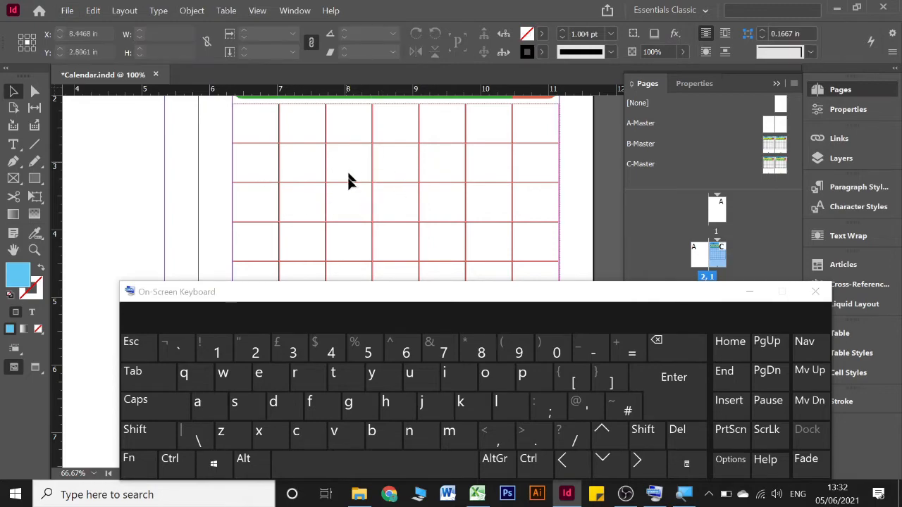
key("d")
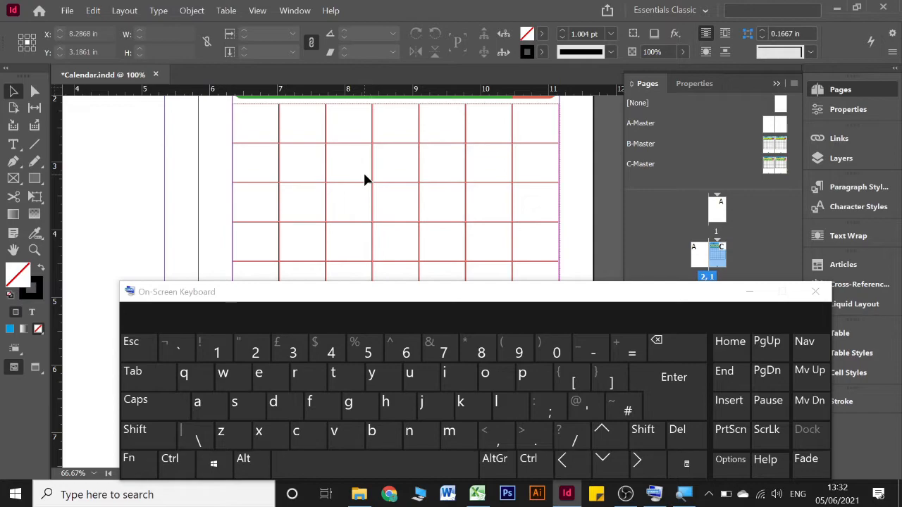
left_click(770, 84)
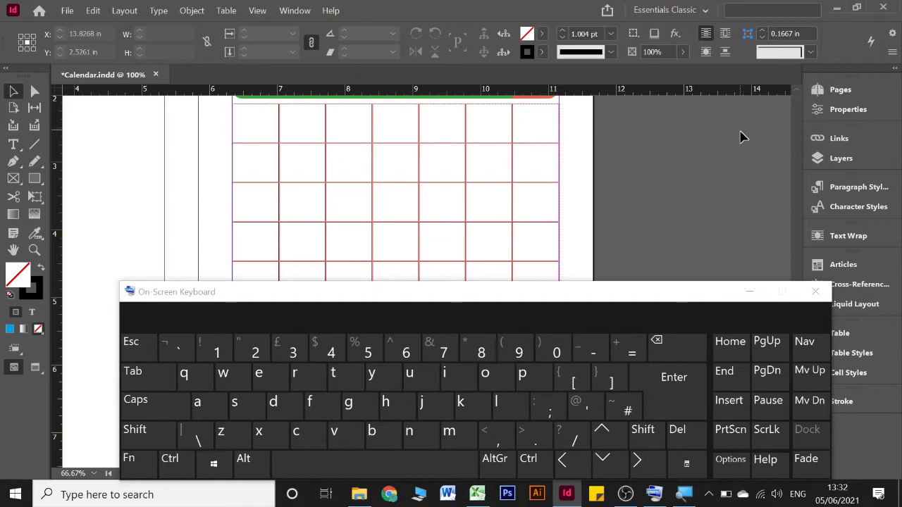
left_click(839, 159)
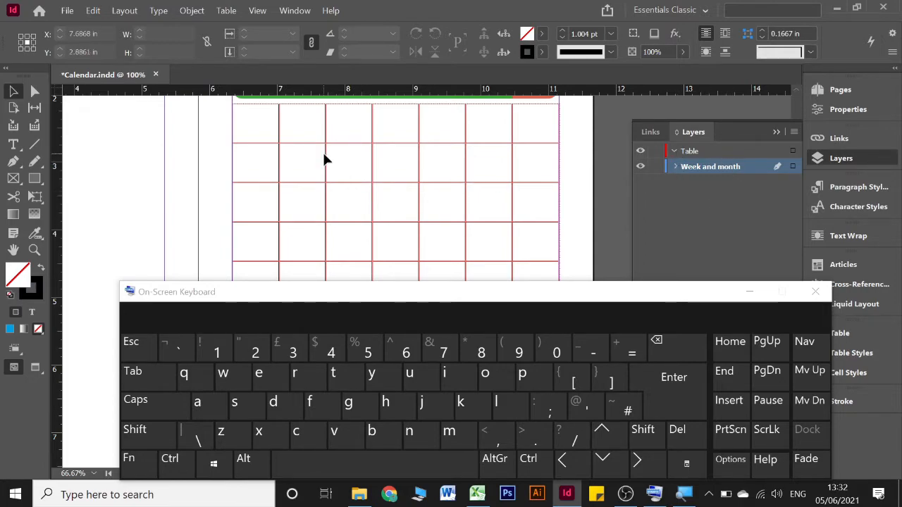
key("ctrl+shift")
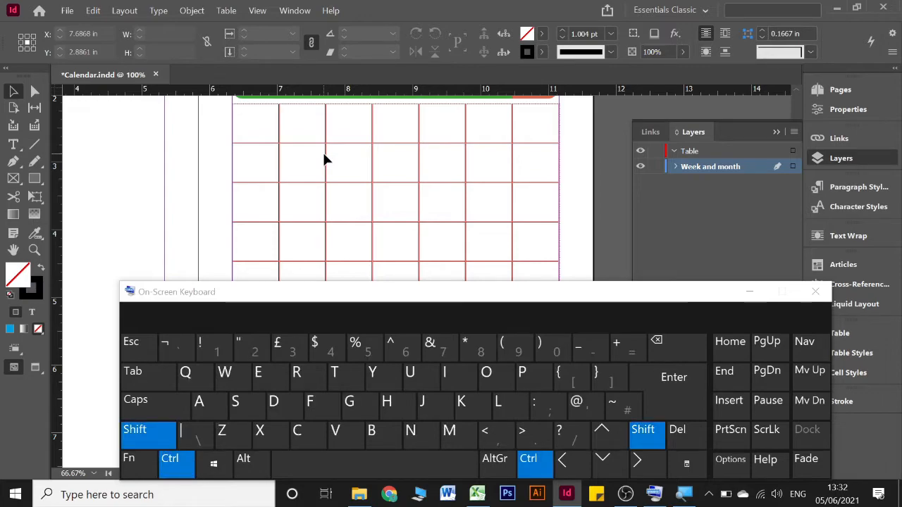
left_click(324, 160, "ctrl+shift")
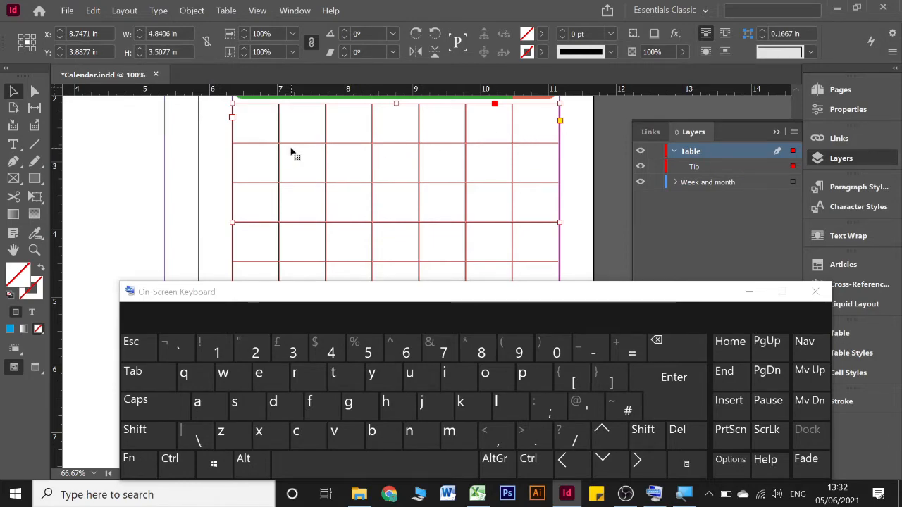
key("ctrl+shift+a")
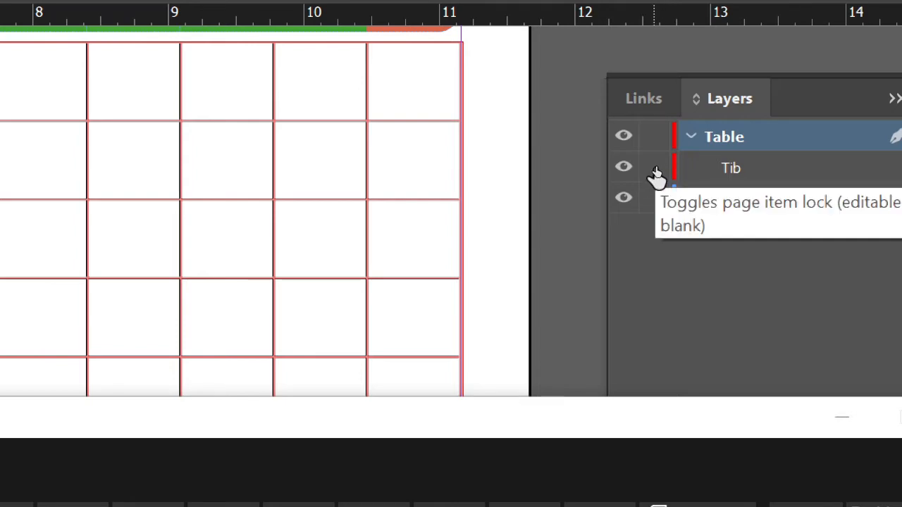
- Lock the Tib item in the Table layer and override the English date grid beneath it
left_click(654, 169)
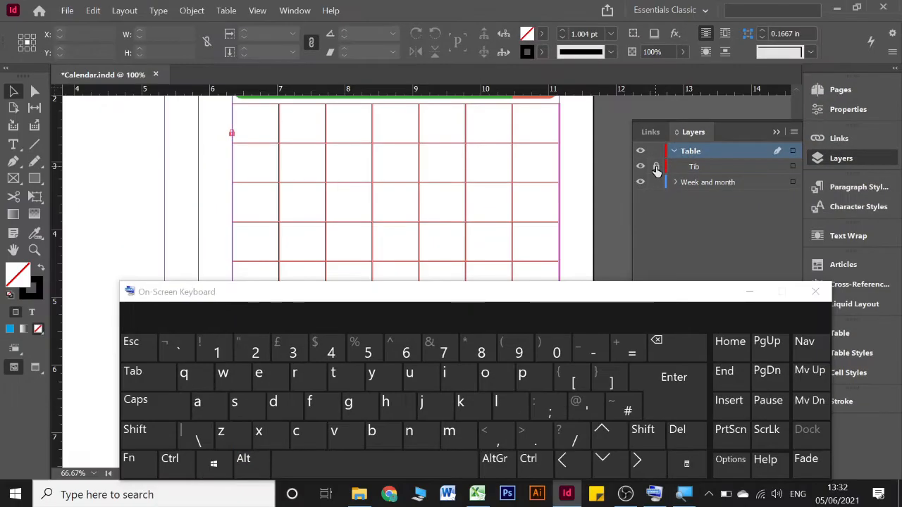
key("shift")
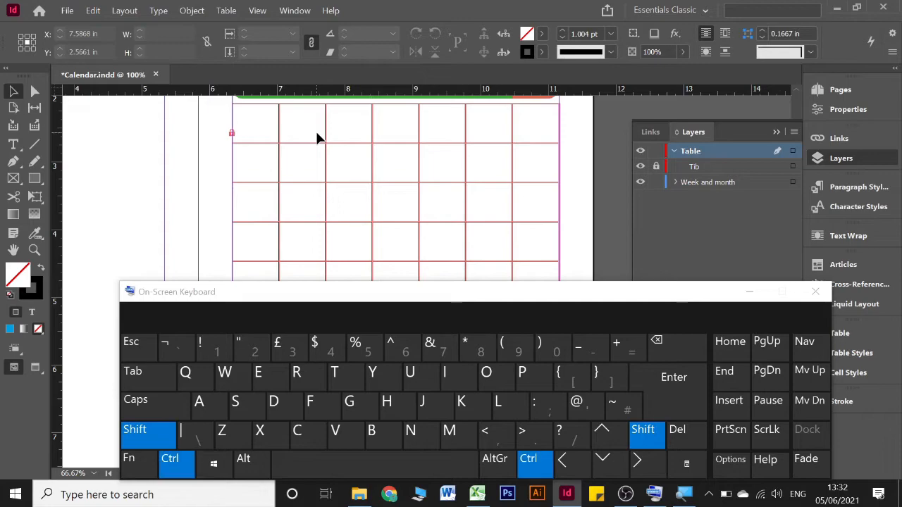
left_click(316, 131, "ctrl+shift")
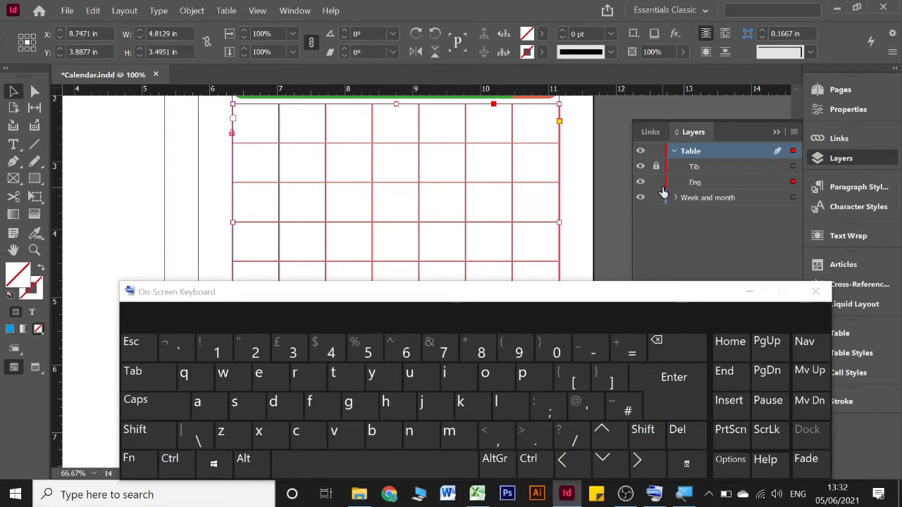
- Minimise the On-Screen Keyboard and undo the date grid overrides and the Tib item lock
left_click(749, 292)
key("Delete")
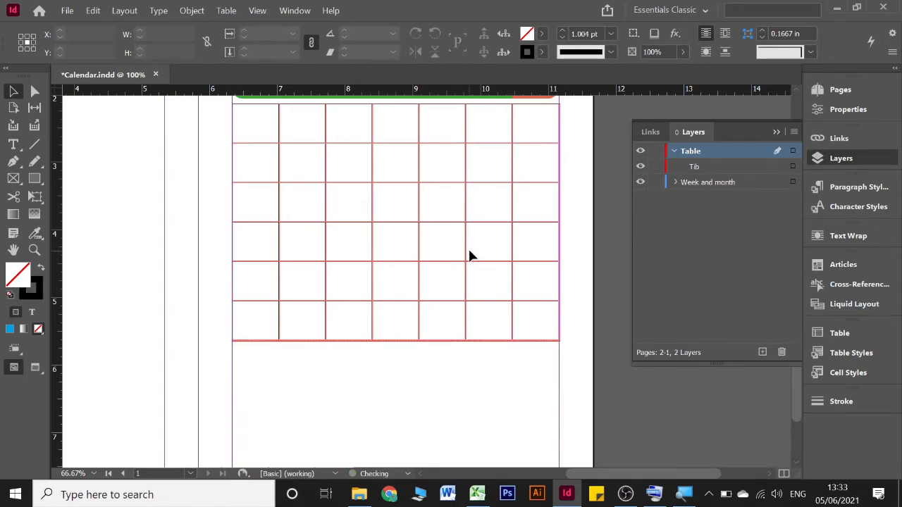
scroll(471, 251, "up", 4)
key("ctrl+z")
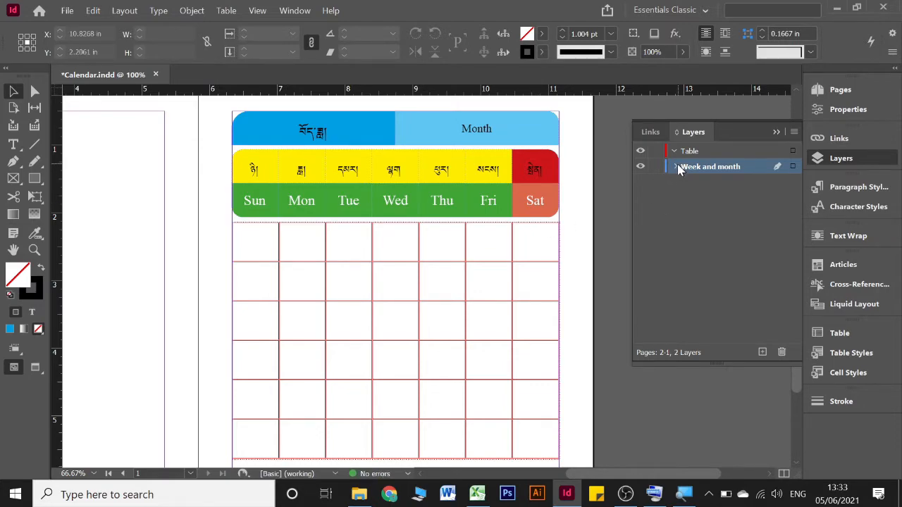
- Go to page 1 of the calendar, which uses C-Master, and enlarge its month and weekday headings
left_click(776, 132)
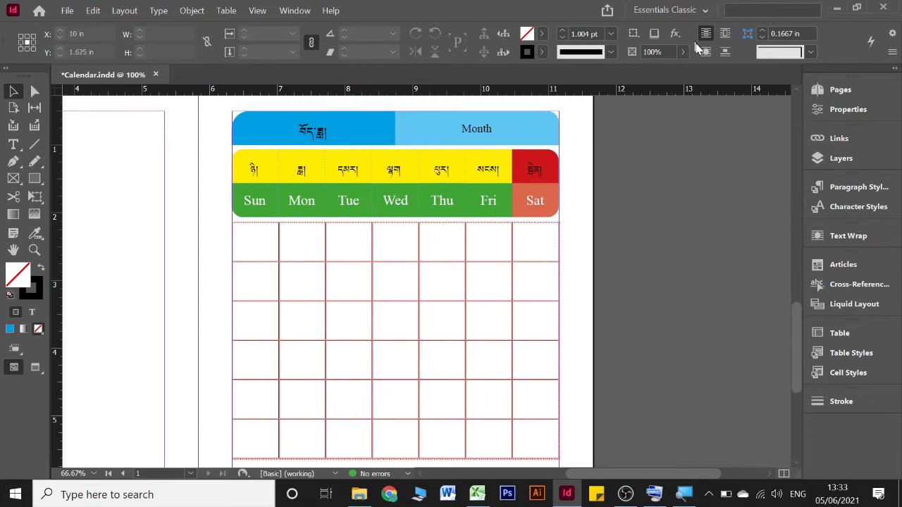
left_click(838, 92)
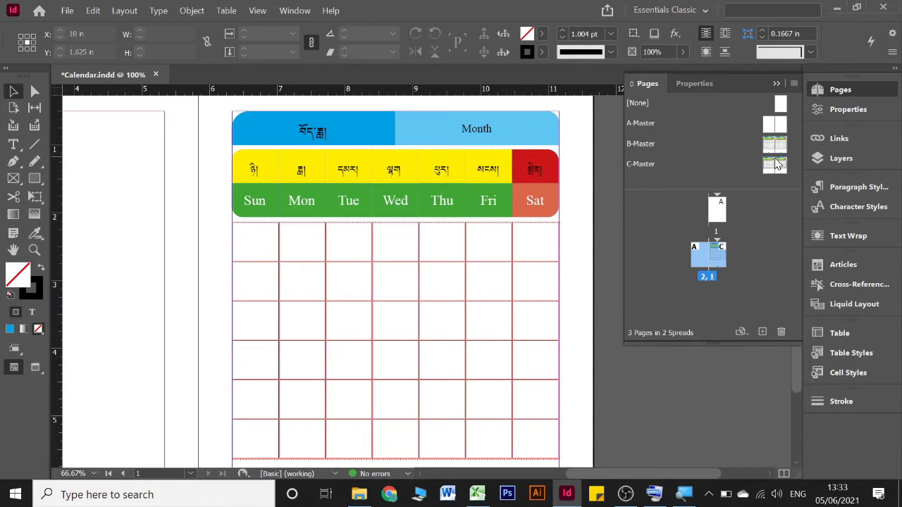
double_click(719, 261)
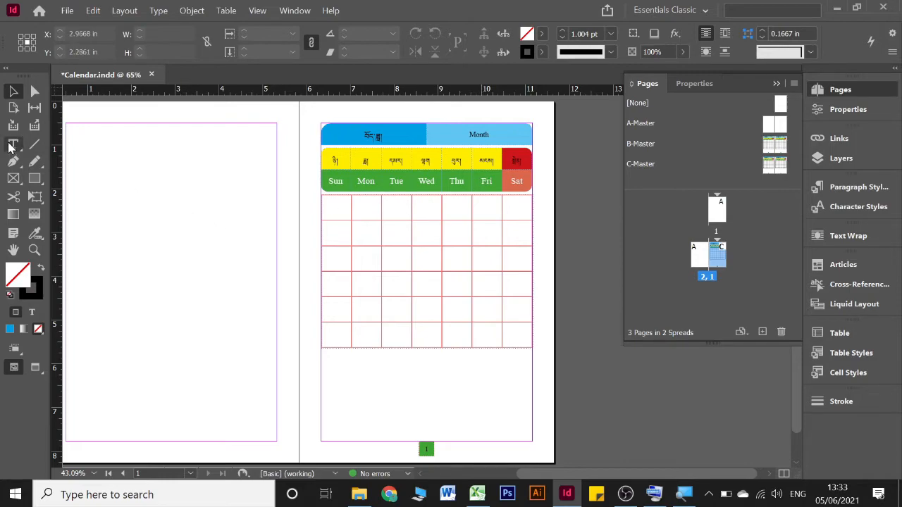
scroll(113, 179, "left", 3)
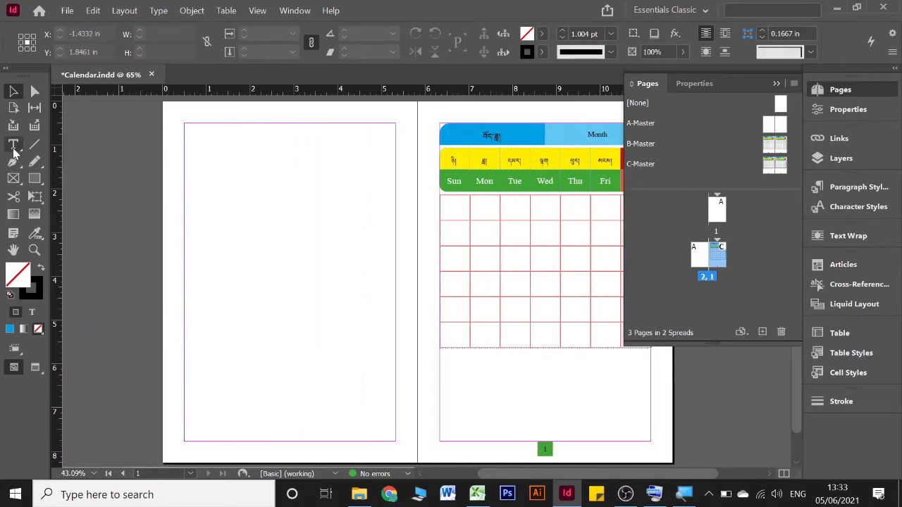
left_click(14, 147)
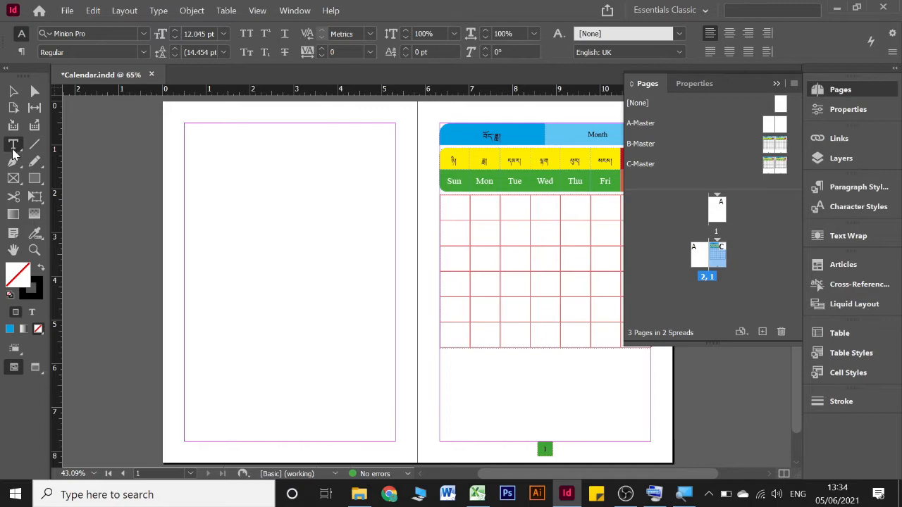
left_click(14, 92)
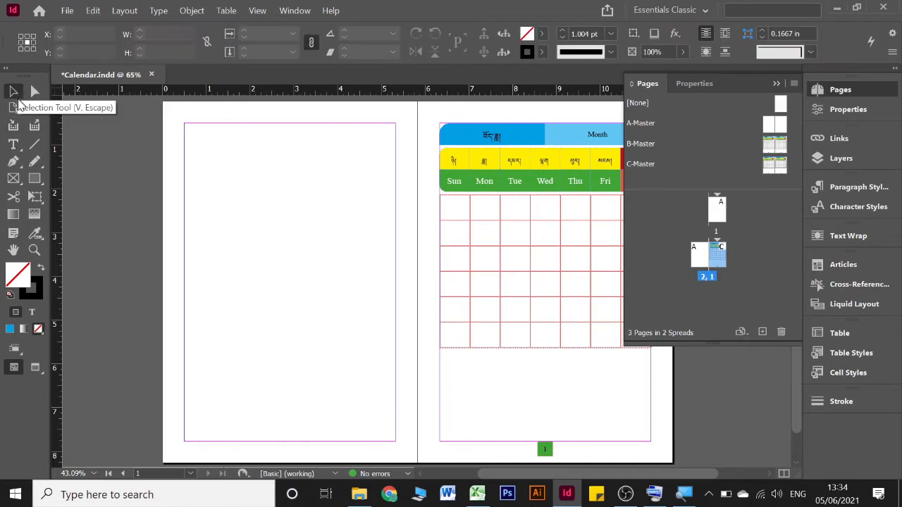
scroll(145, 190, "right", 5)
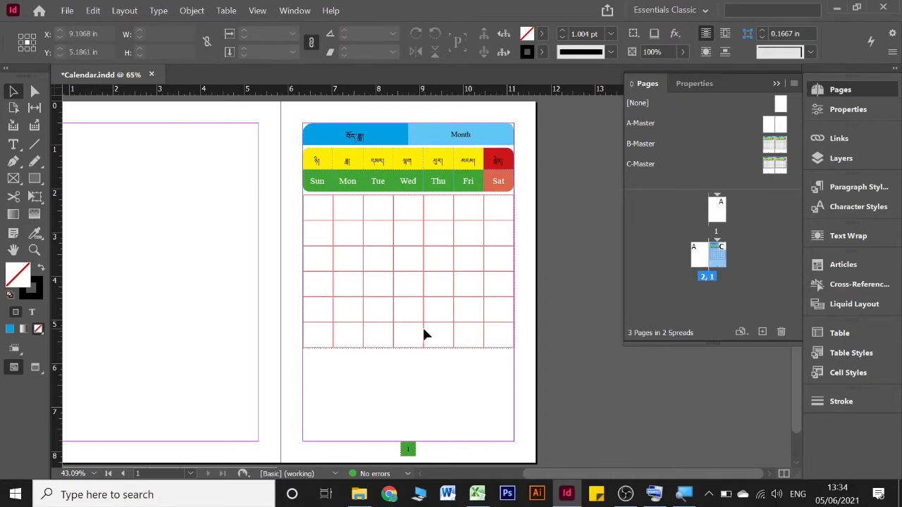
scroll(398, 266, "up", 4)
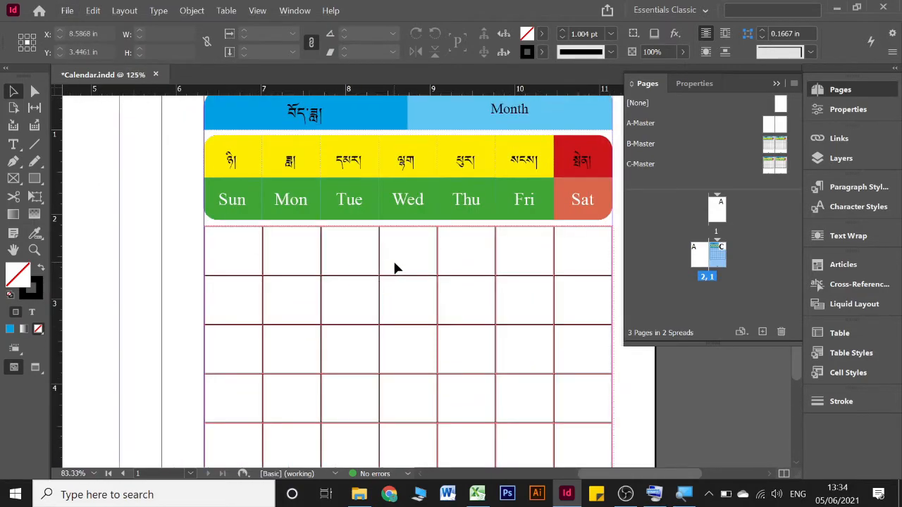
scroll(528, 127, "up", 1)
scroll(455, 202, "up", 2)
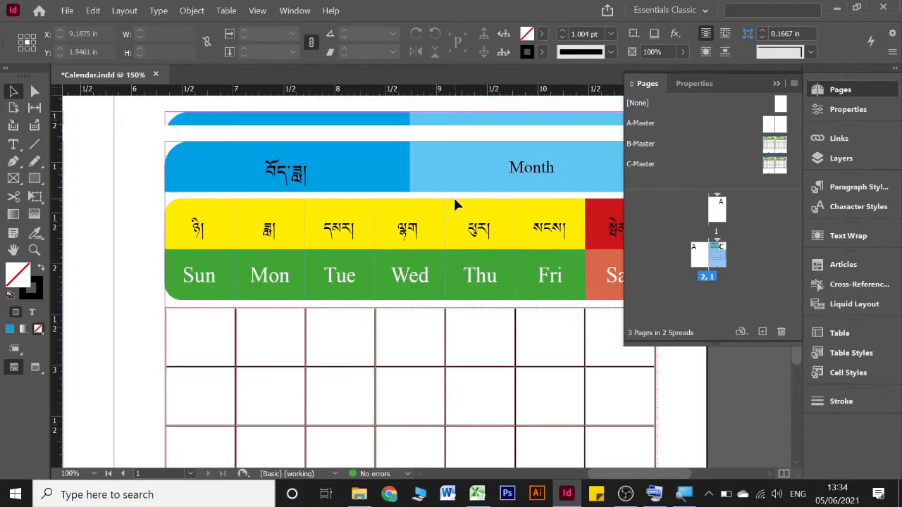
- Display the document layers and bring up the On-Screen Keyboard, moving it slightly higher
left_click(776, 84)
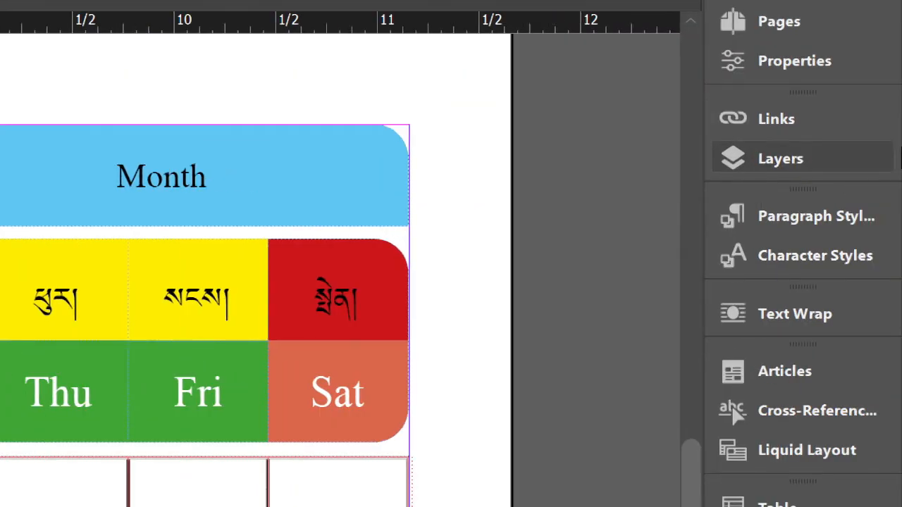
left_click(818, 171)
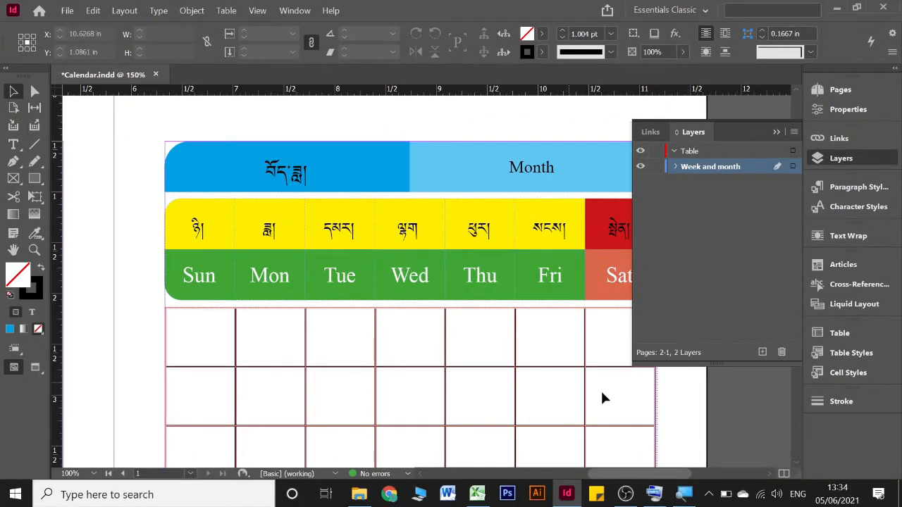
left_click(653, 493)
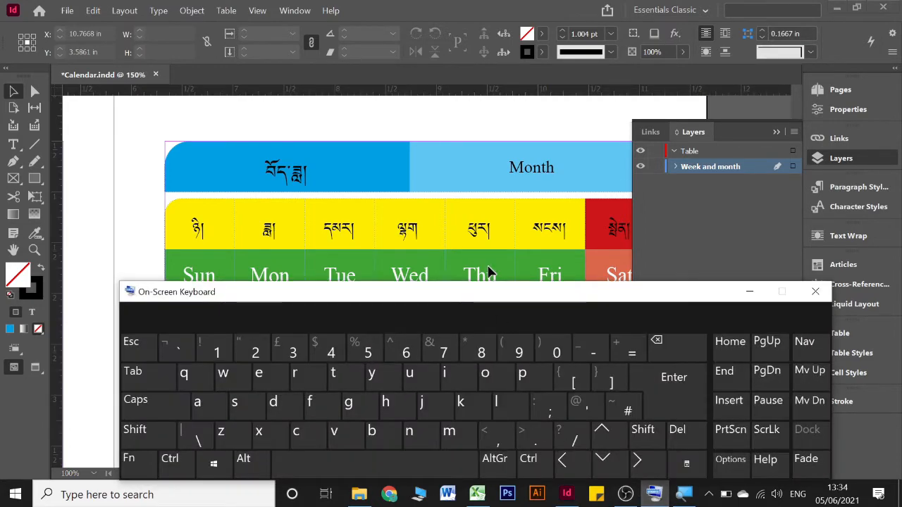
left_click_drag(478, 302, 483, 266)
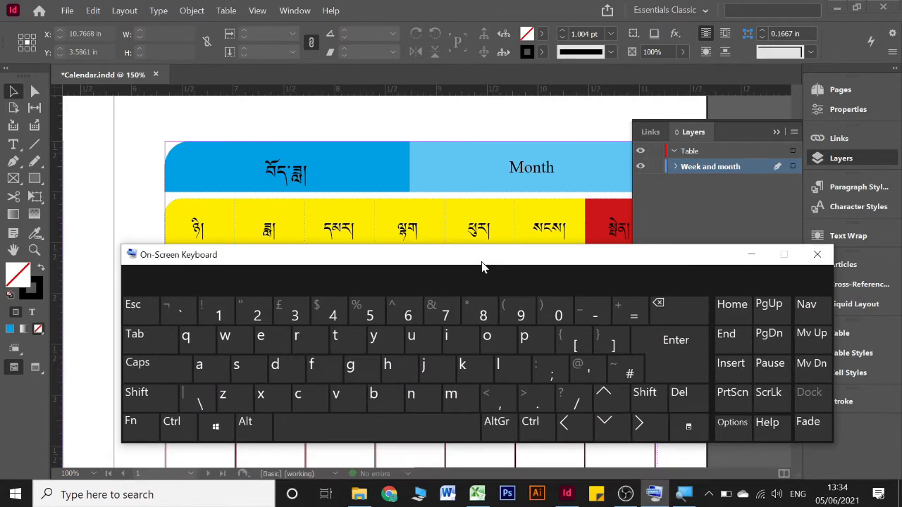
- Expand the Week and month layer in the layer list, leaving its name as it is
left_click(680, 166)
left_click(675, 166)
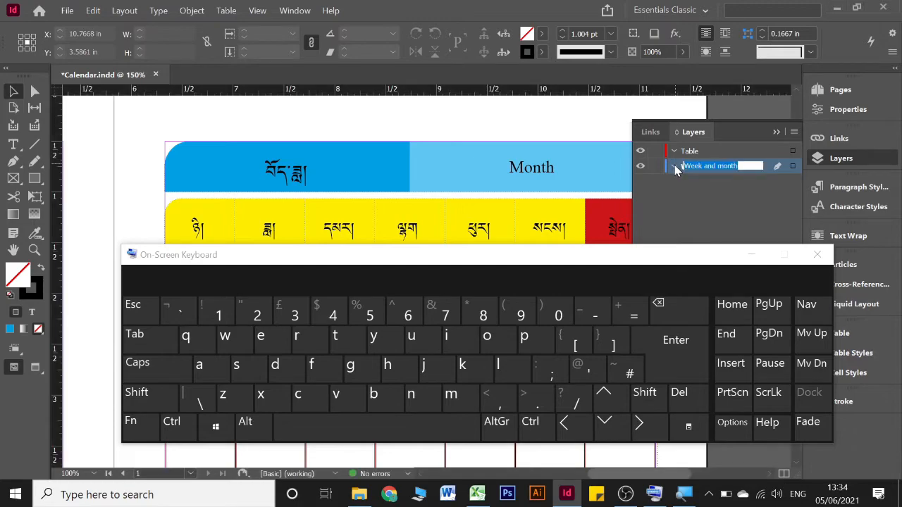
left_click(674, 169)
left_click(674, 167)
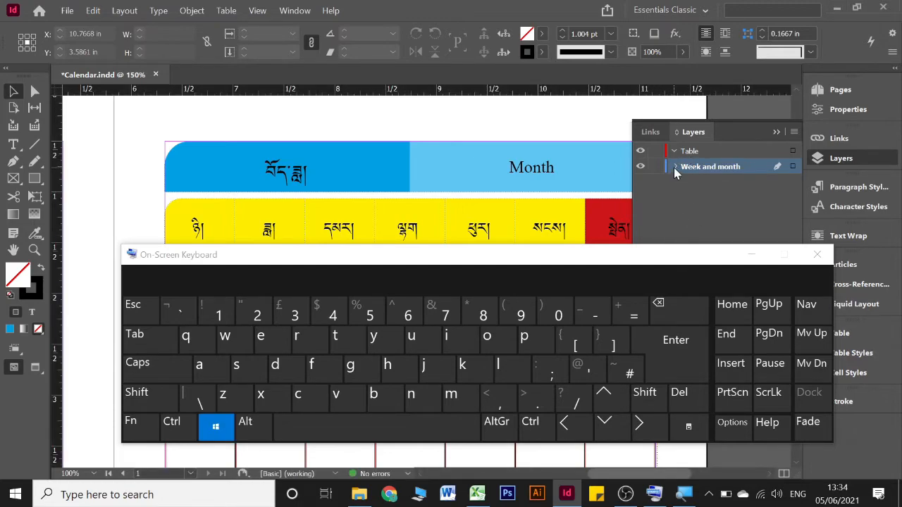
key("super+plus")
left_click(676, 169)
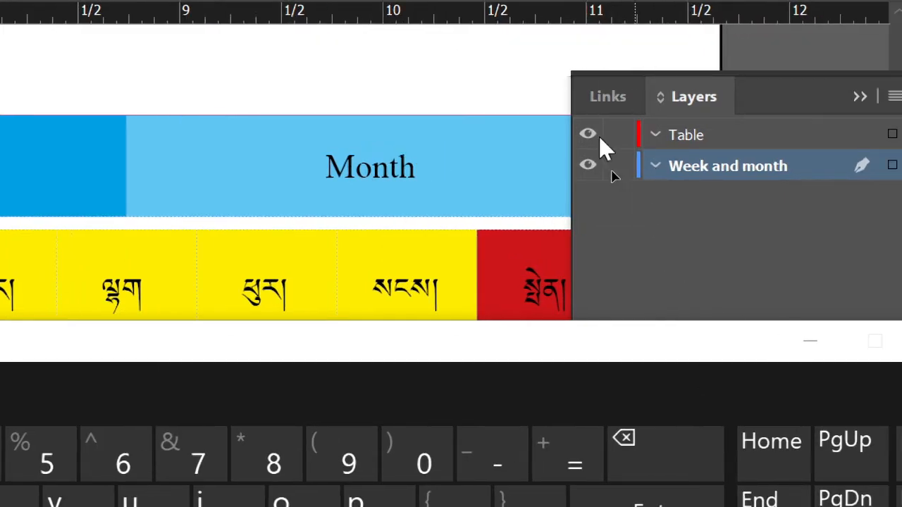
key("super+minus")
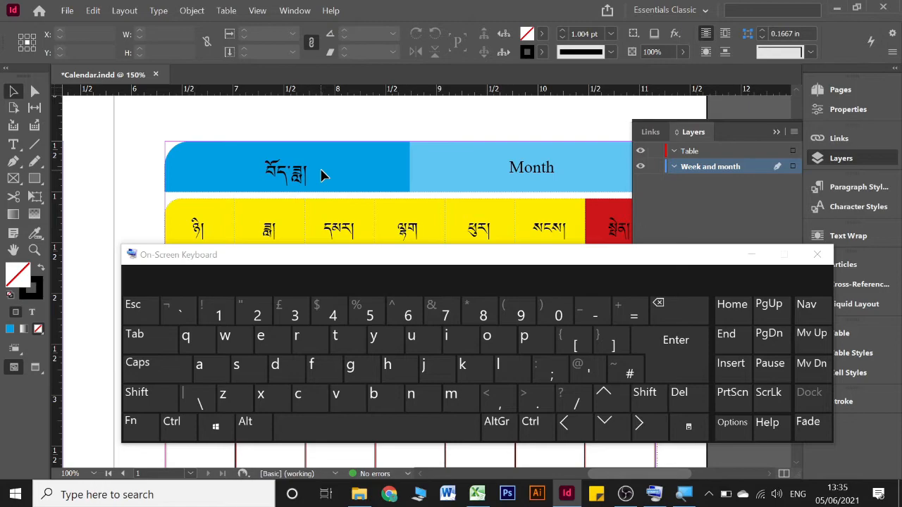
- Override the dark blue Tibetan month frame and the light blue English Month frame from the master
key("shift")
key("ctrl")
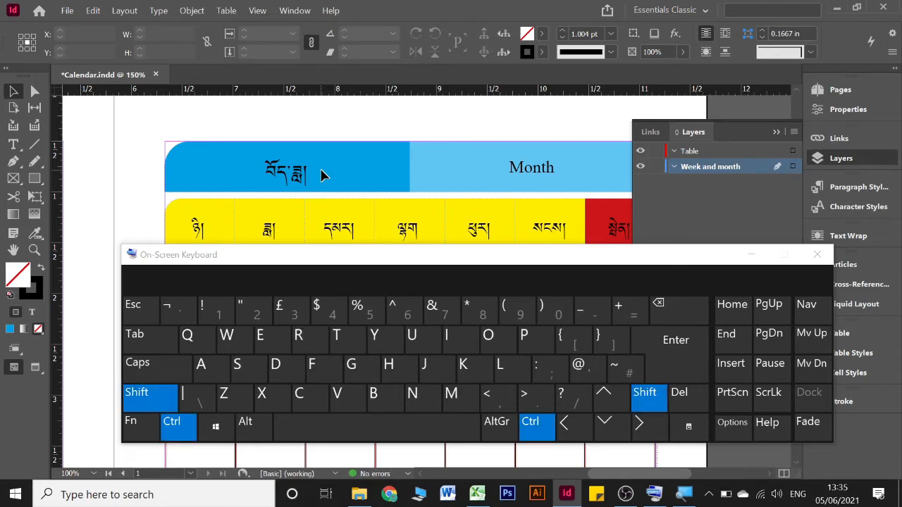
left_click(322, 175, "ctrl+shift")
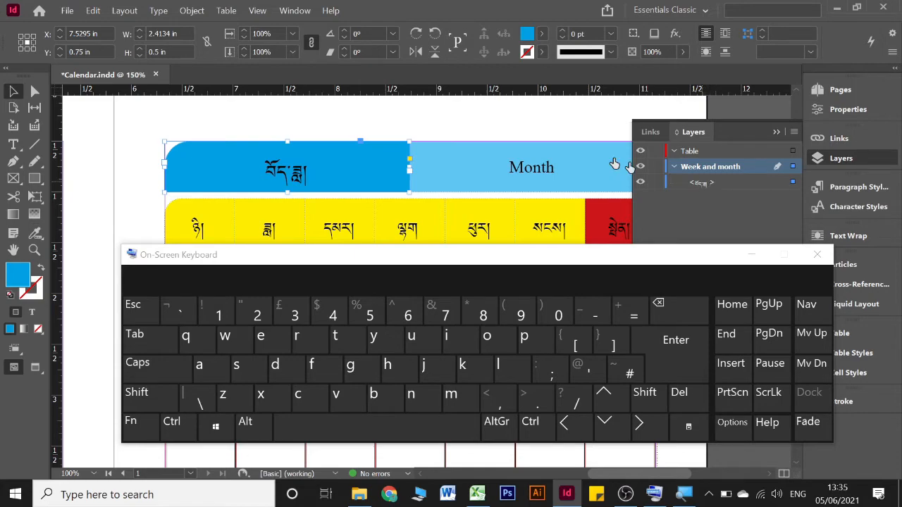
left_click(507, 166, "ctrl+shift")
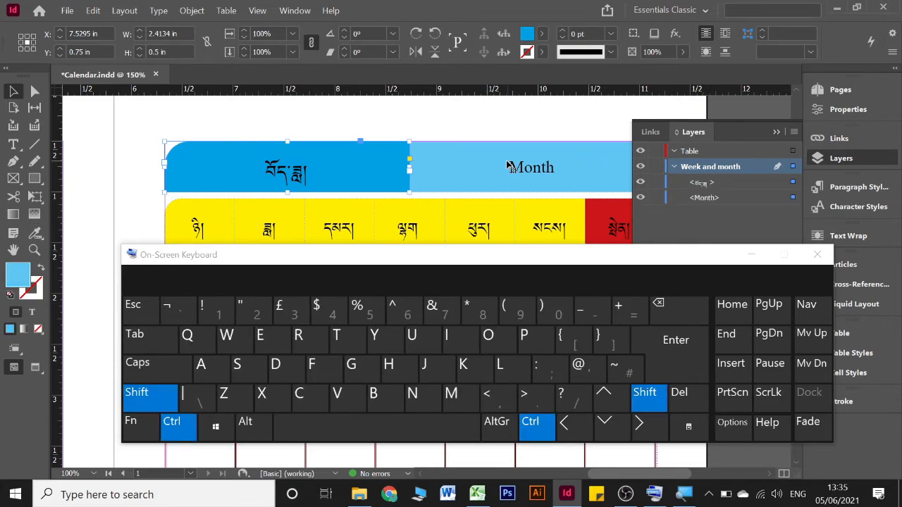
- Override the Tibetan date grid from the master and lock its Tib item in the Table layer
scroll(503, 187, "down", 5)
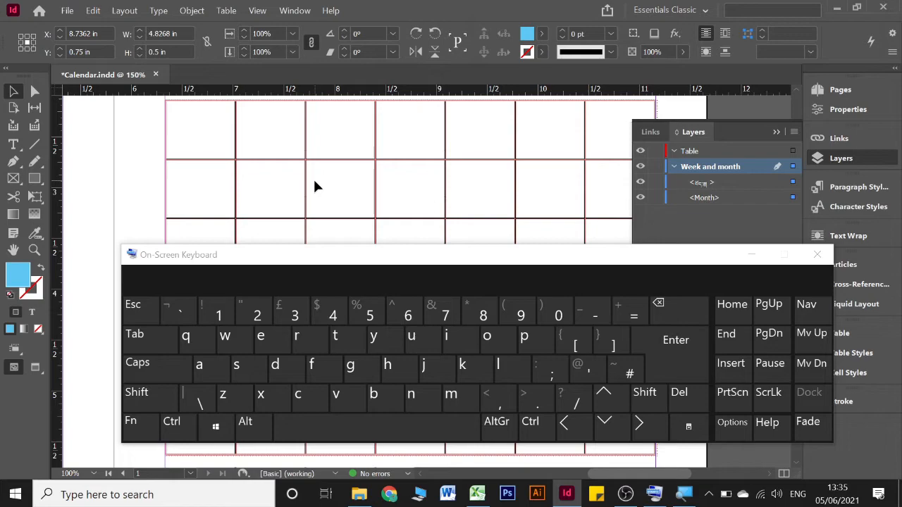
key("ctrl+shift")
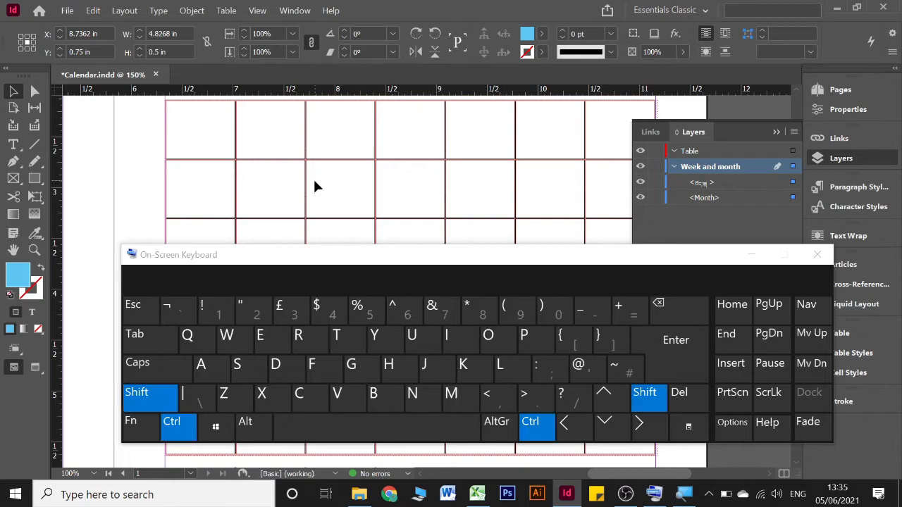
left_click(315, 185, "ctrl+shift")
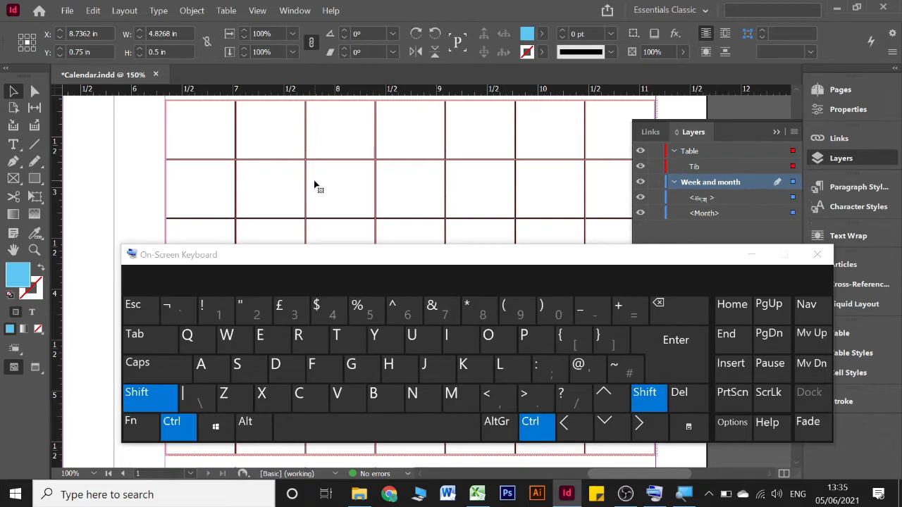
left_click(656, 166)
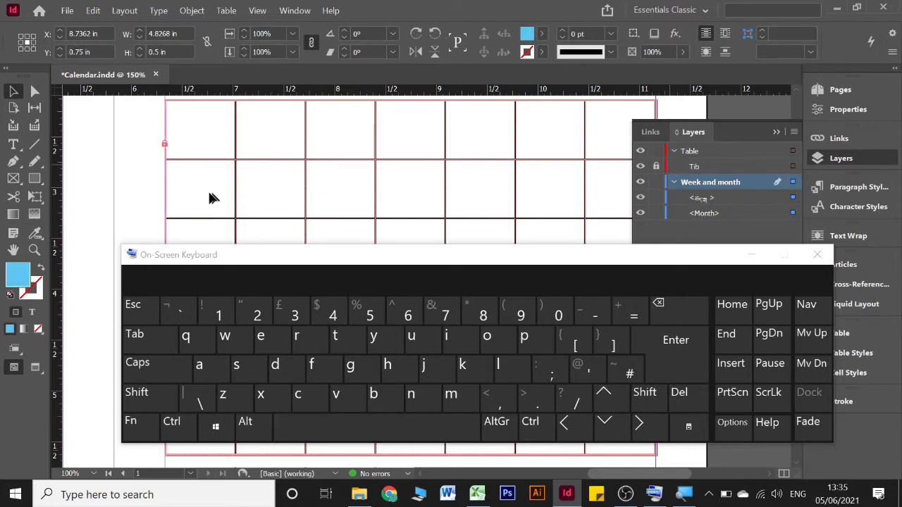
- Override the English date grid beneath the locked Tibetan grid, and put away the On-Screen Keyboard and the layer list
left_click(189, 160)
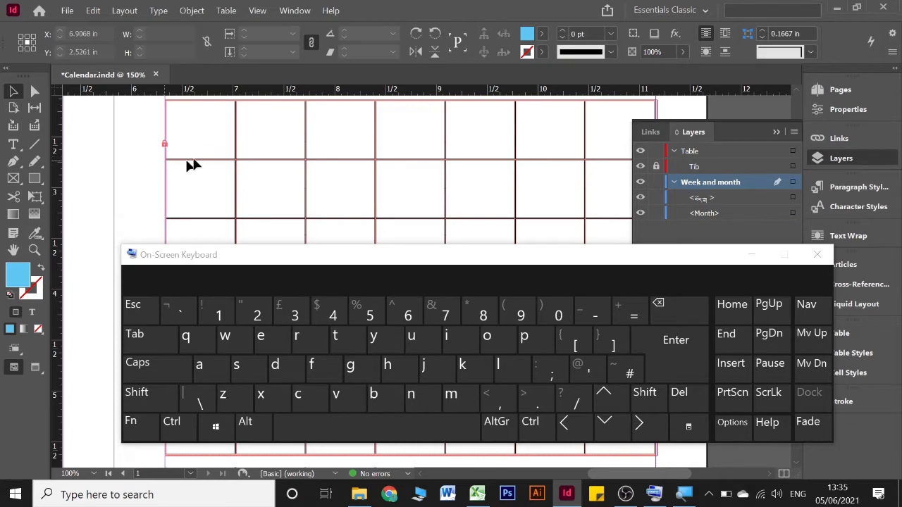
key("ctrl")
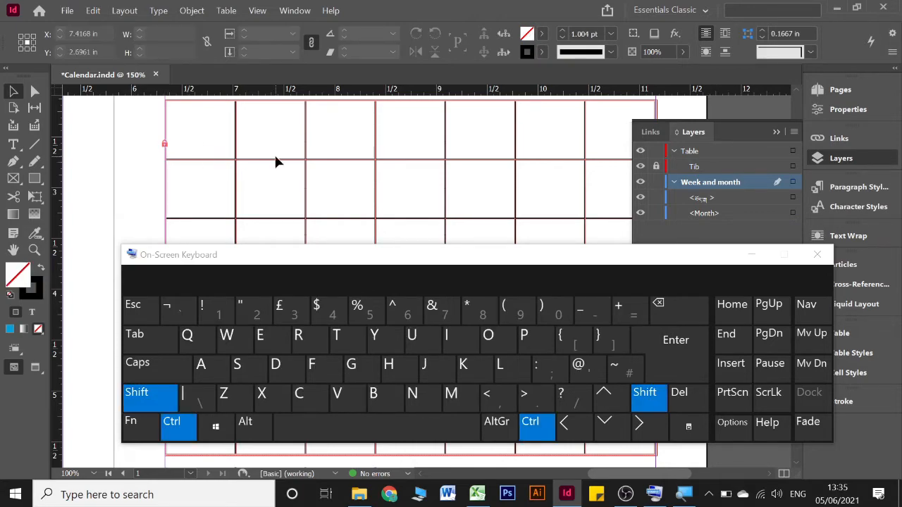
key("ctrl+alt+shift+v")
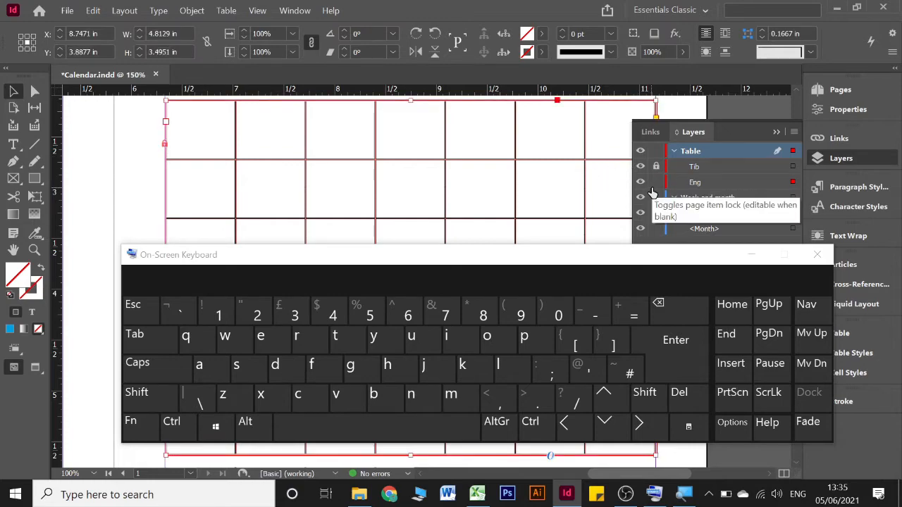
left_click(750, 254)
left_click(776, 131)
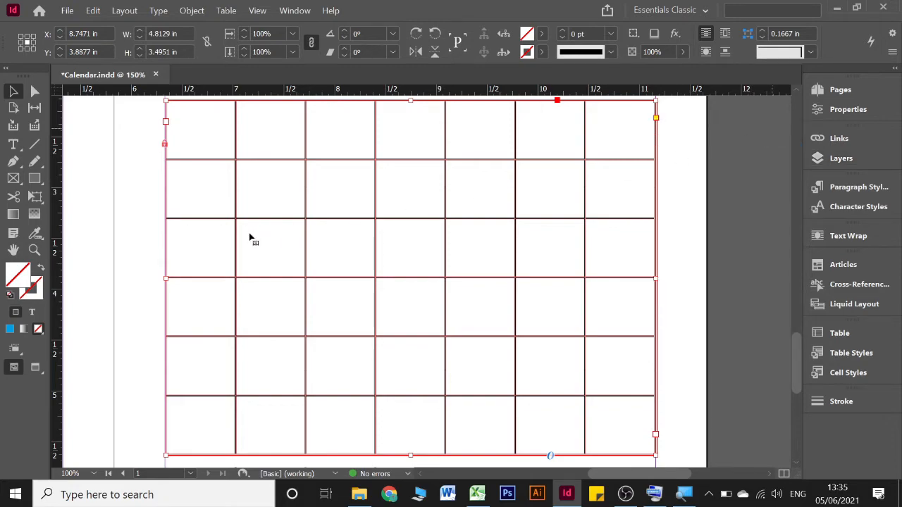
- Add དང་པོ། after the existing text in the Tibetan month heading
scroll(249, 237, "up", 4)
scroll(249, 237, "up", 2)
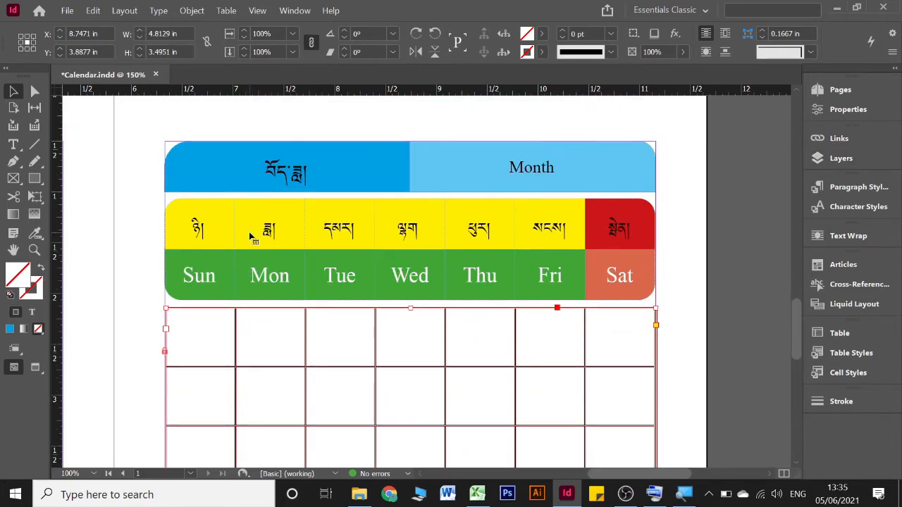
left_click(14, 145)
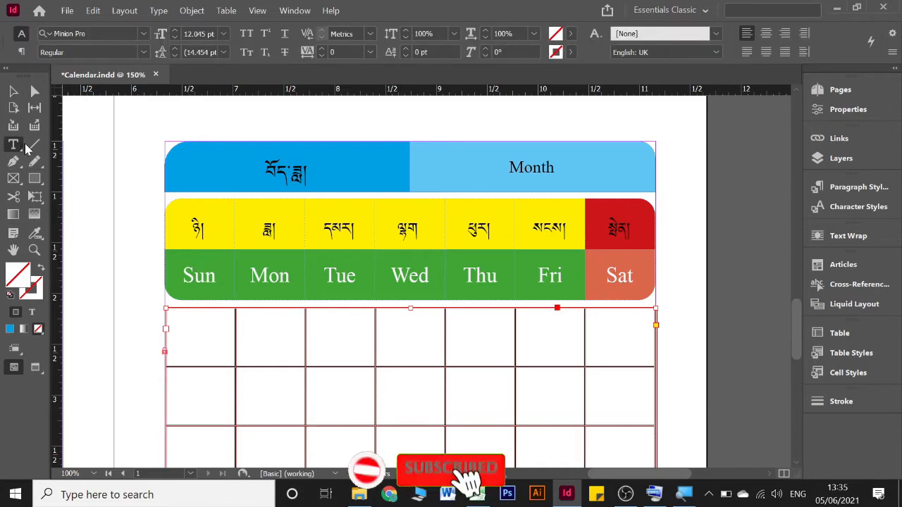
left_click(307, 175)
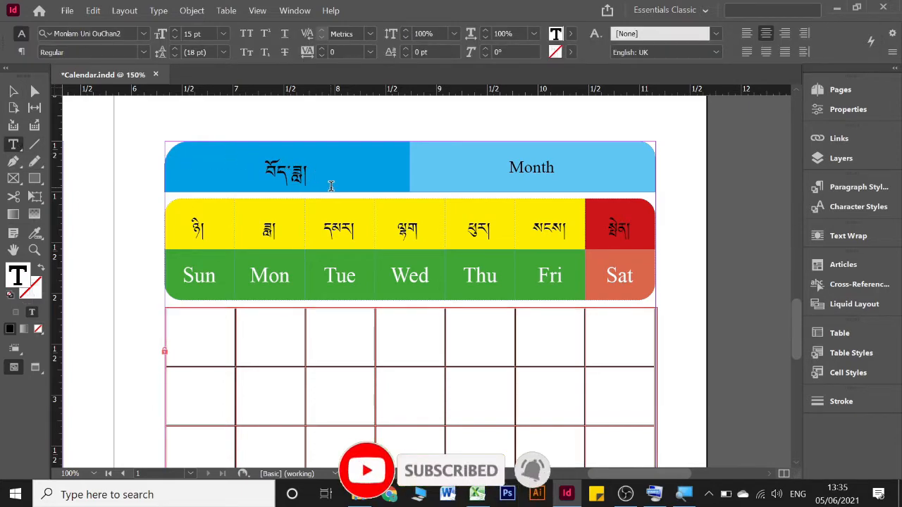
key("Left")
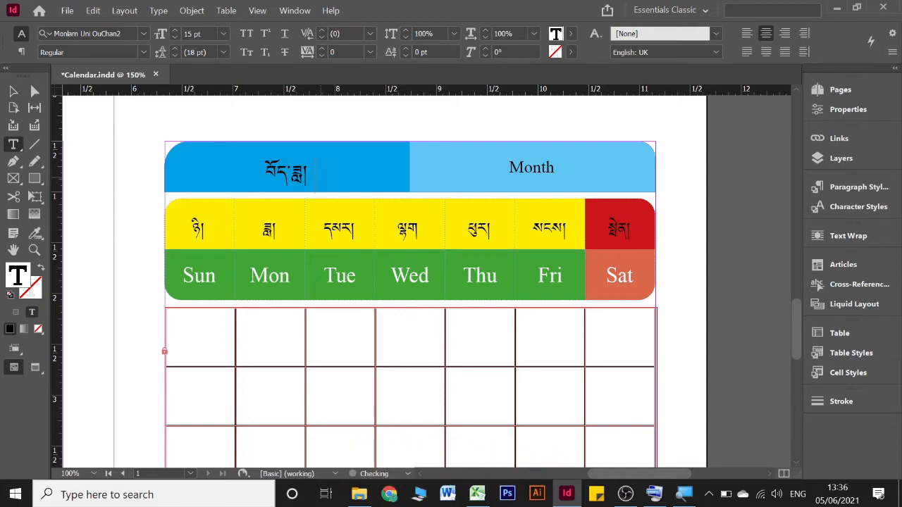
type("་དང་པོ།")
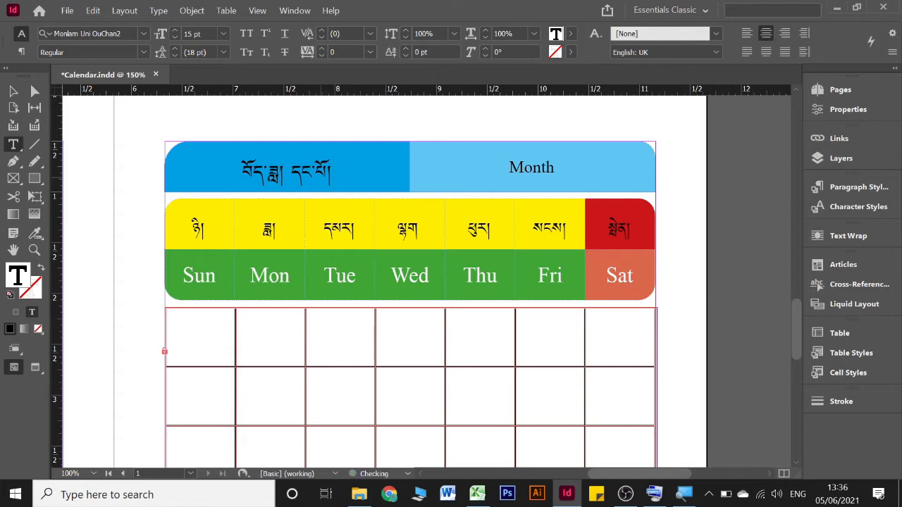
type(" ༡")
key("BackSpace")
key("BackSpace")
- Switch the input language back to English and replace Month in the light blue heading with Feb - Mar
left_click(541, 167)
key("super+space")
key("super+space")
key("super+space")
key("super+space")
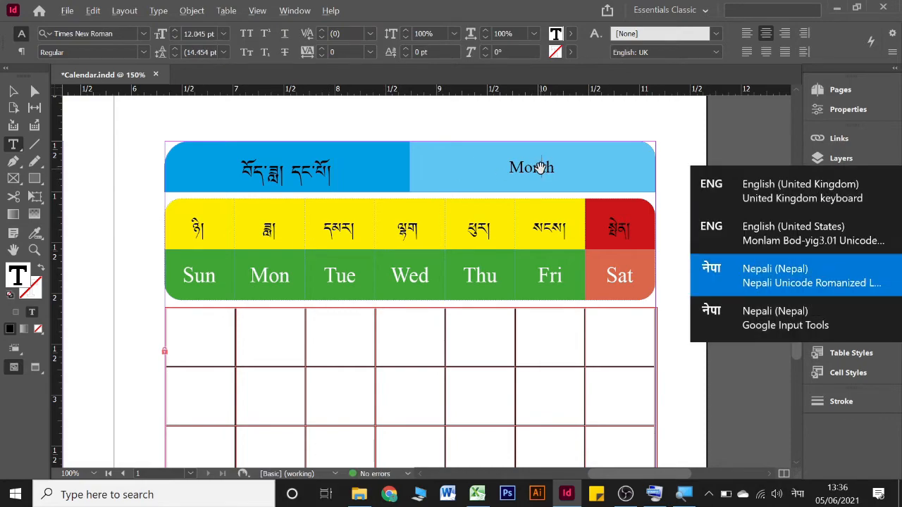
key("super+space")
double_click(541, 167)
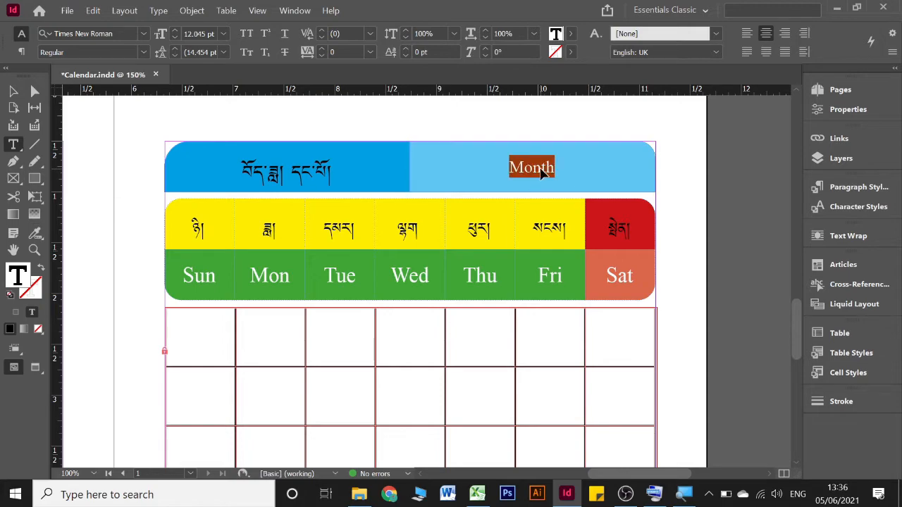
type("Fr")
key("BackSpace")
type("e")
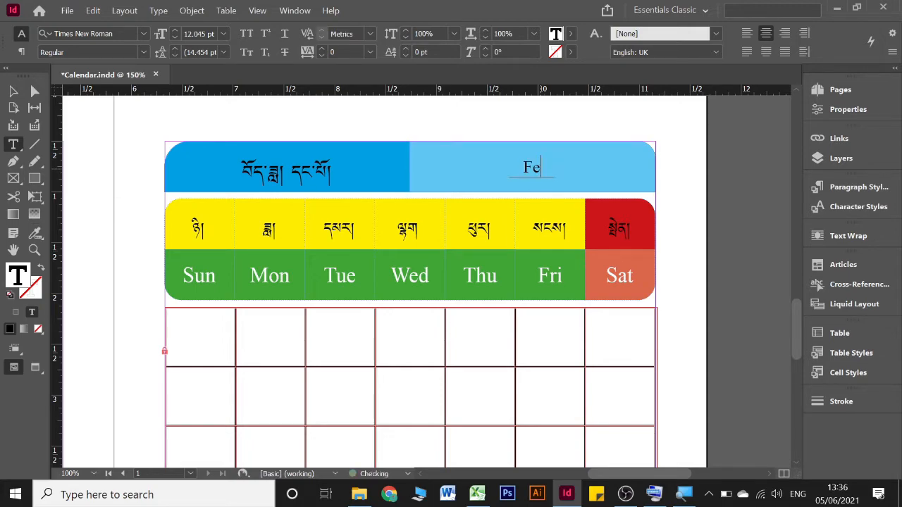
type("b - Mae")
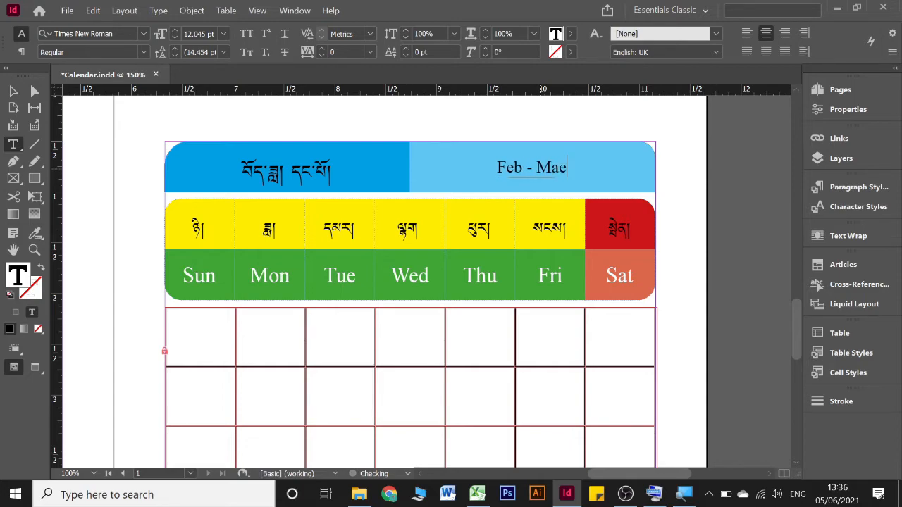
key("BackSpace")
type("r")
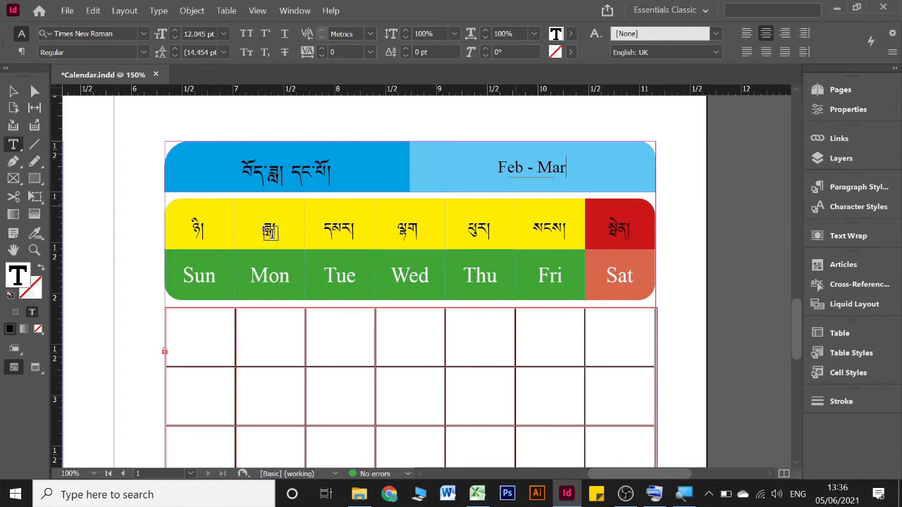
- Switch to Excel and copy the first month's Tibetan dates in cells A5:G9
left_click(203, 343)
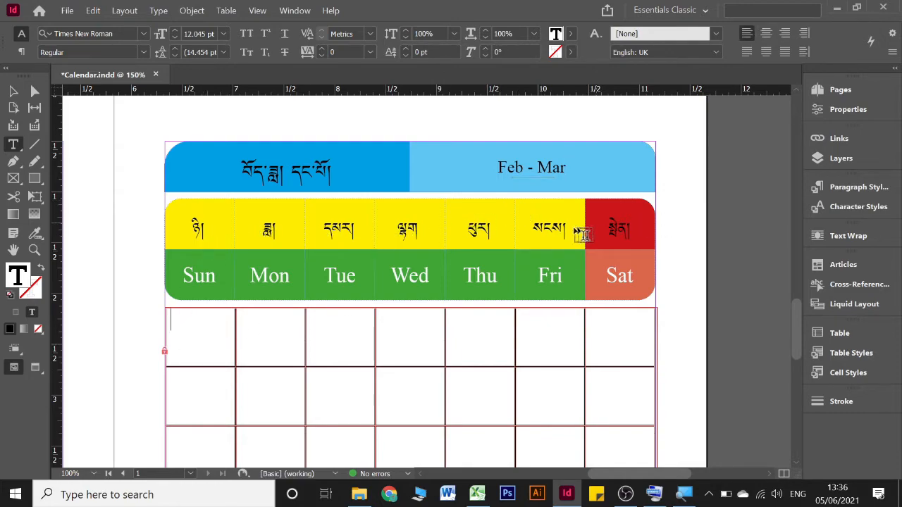
scroll(429, 190, "down", 5)
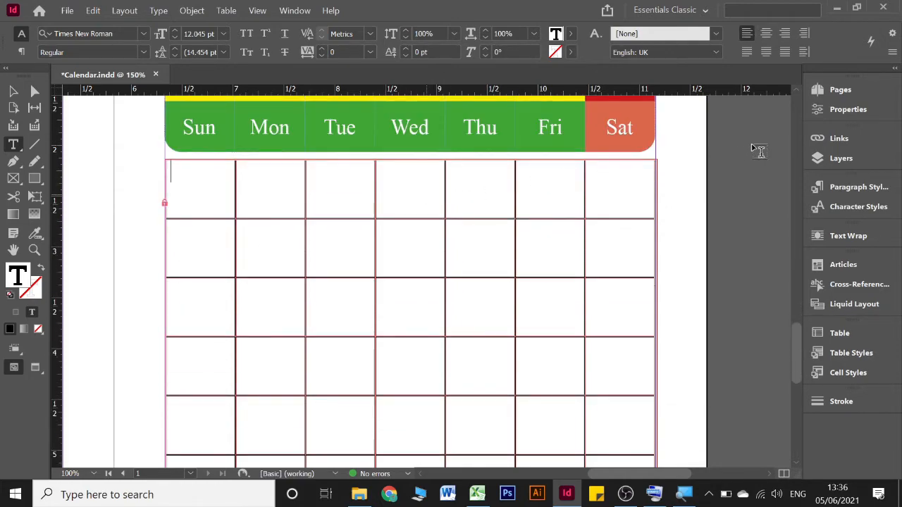
left_click(835, 160)
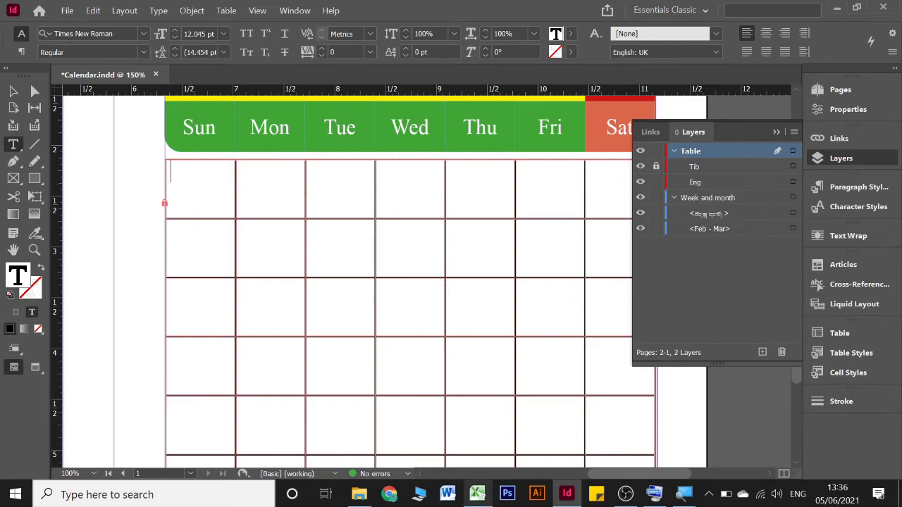
left_click(477, 494)
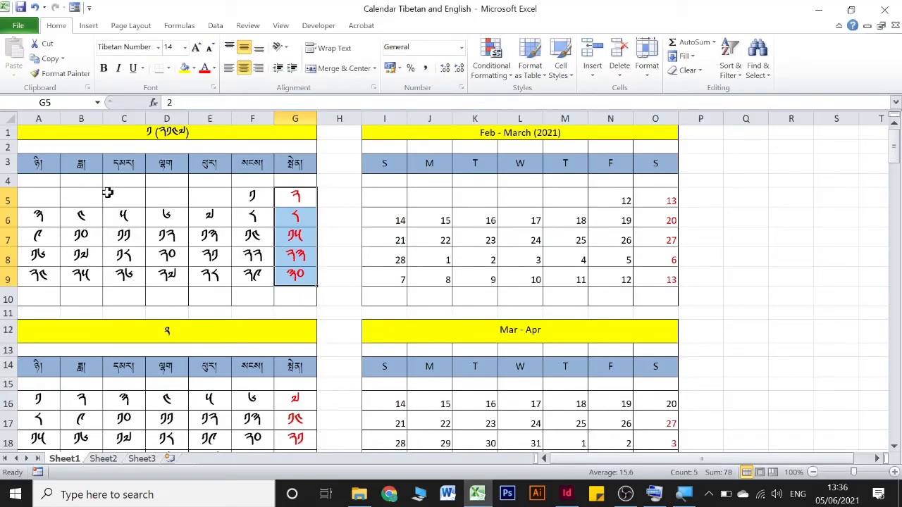
left_click_drag(38, 202, 292, 275)
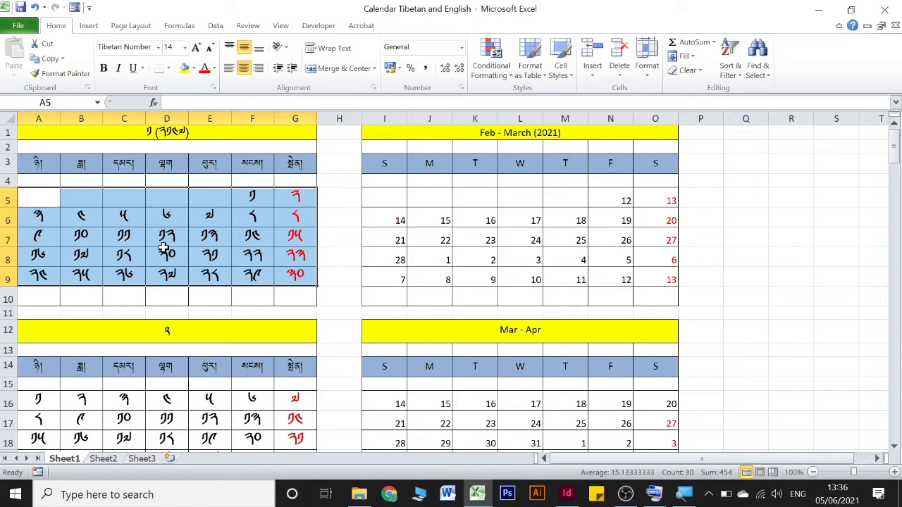
left_click(47, 61)
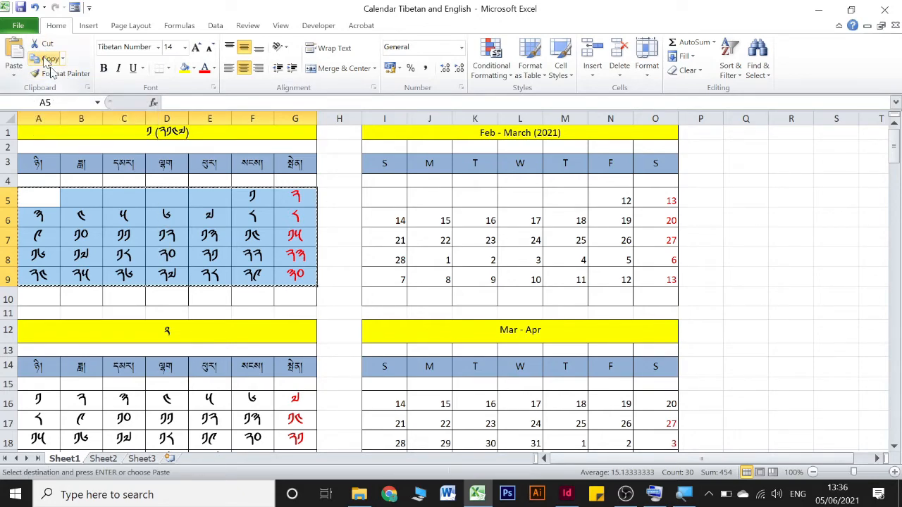
- Return to InDesign, paste the copied dates outside the calendar grid, and place the frame on the blank facing page as a reference
left_click(567, 496)
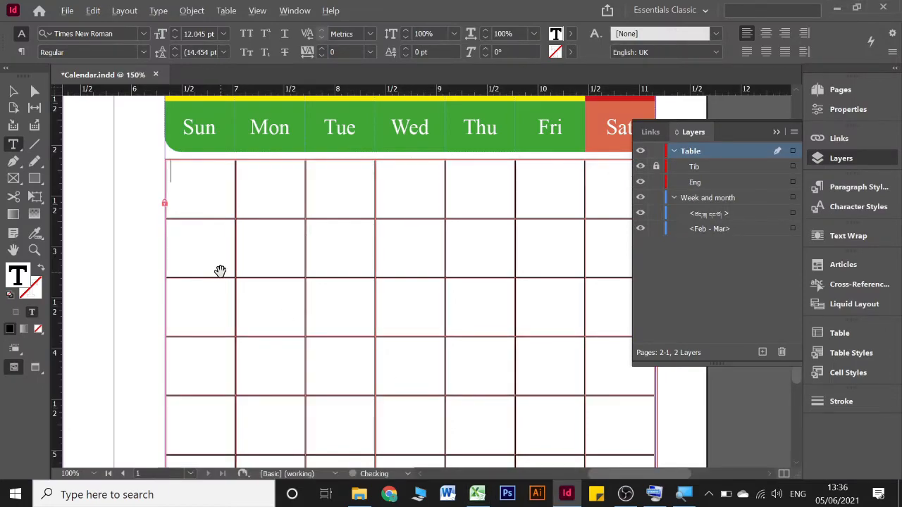
scroll(219, 271, "down", 2)
scroll(220, 271, "down", 1)
left_click(13, 91)
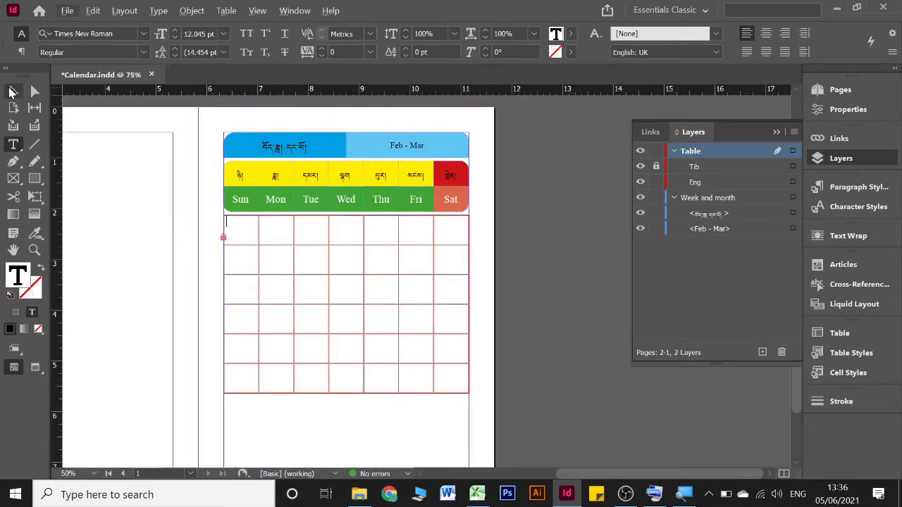
left_click(468, 247)
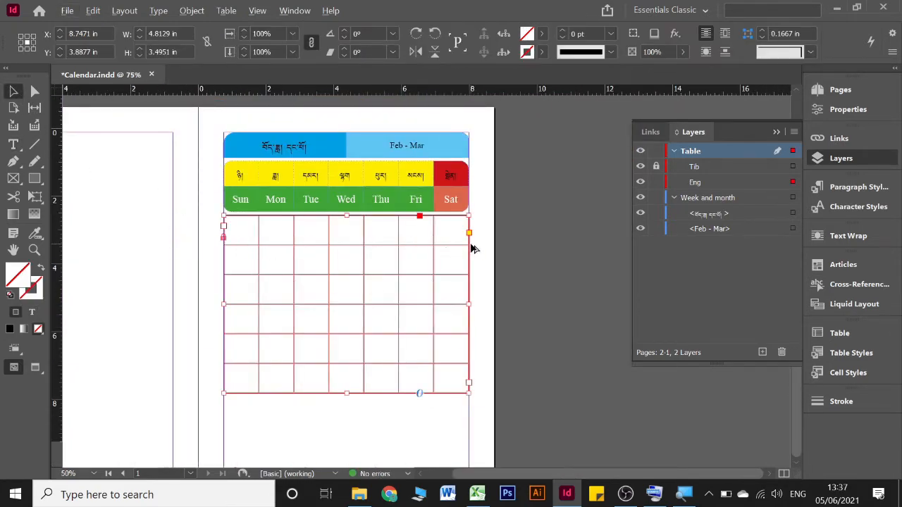
scroll(471, 243, "down", 3)
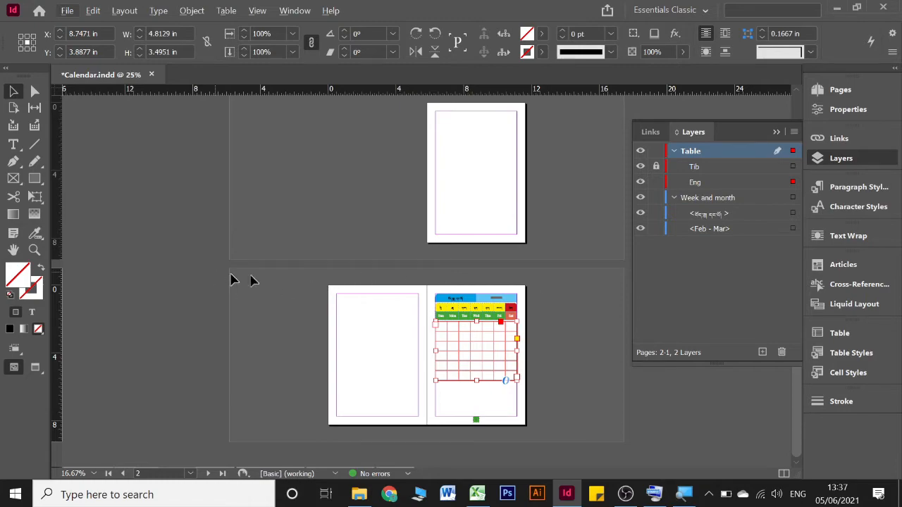
left_click_drag(230, 274, 621, 285)
left_click(574, 318)
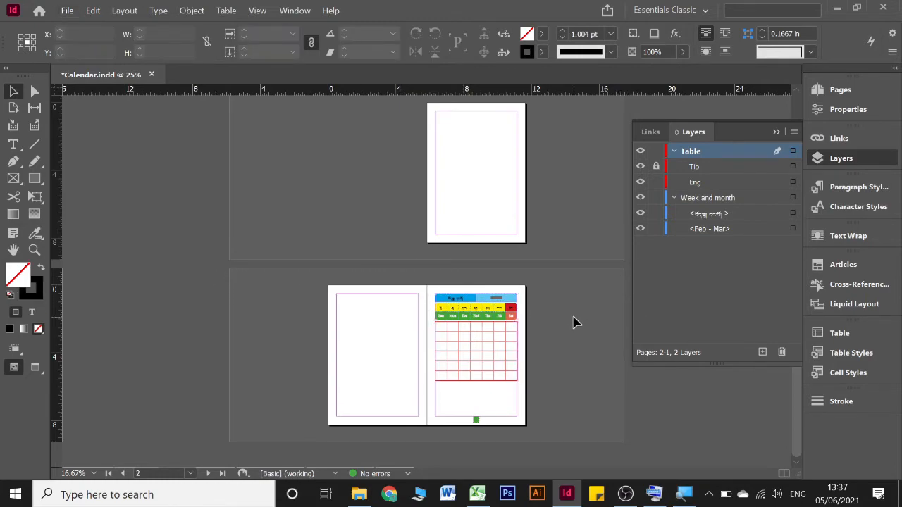
key("ctrl+v")
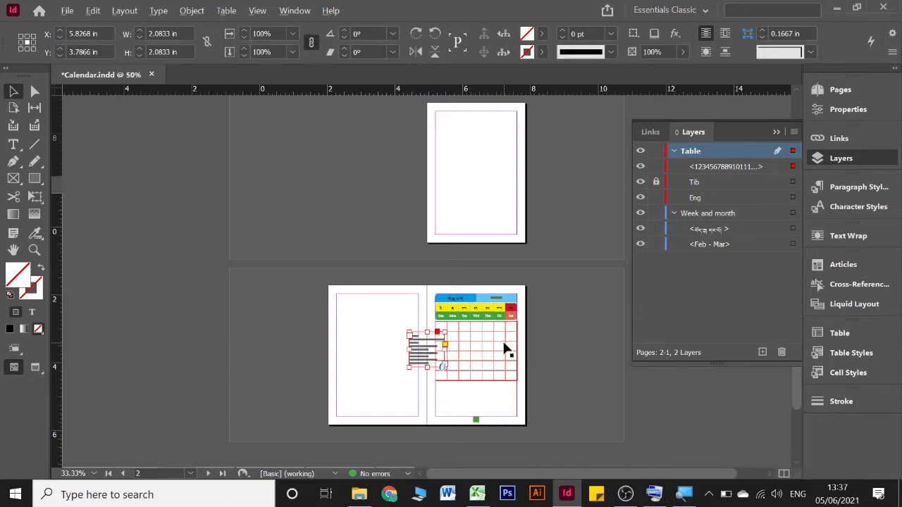
key("ctrl+equal")
left_click_drag(395, 353, 316, 301)
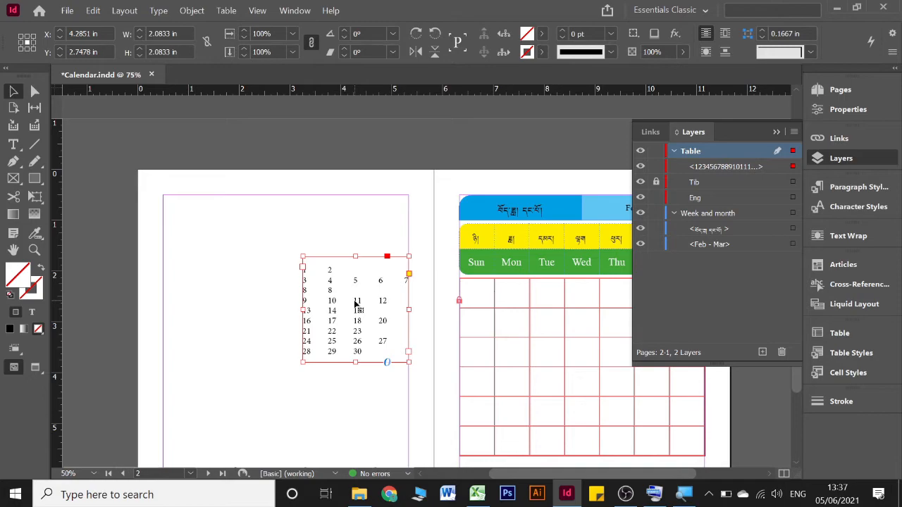
double_click(356, 301)
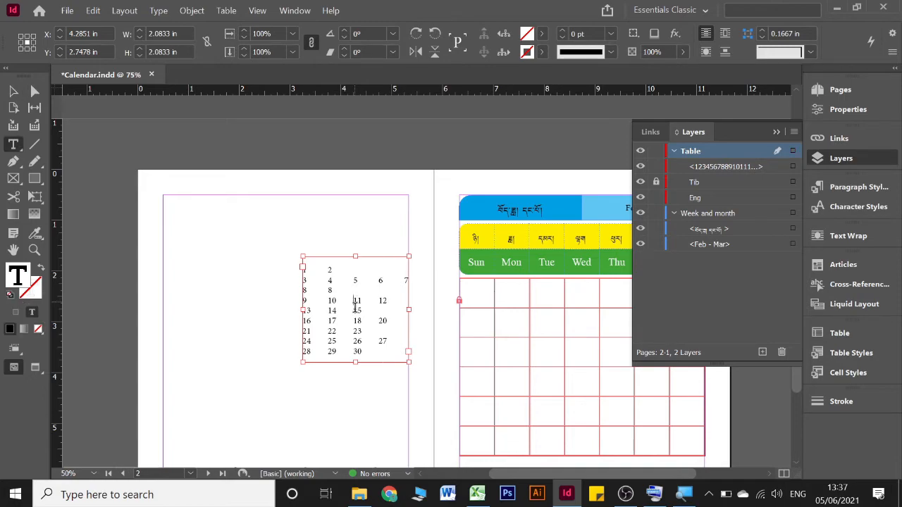
- Check in Excel which weekday holds the first Tibetan date, then in InDesign unlock Tib and lock Eng in the Table layer
left_click(477, 495)
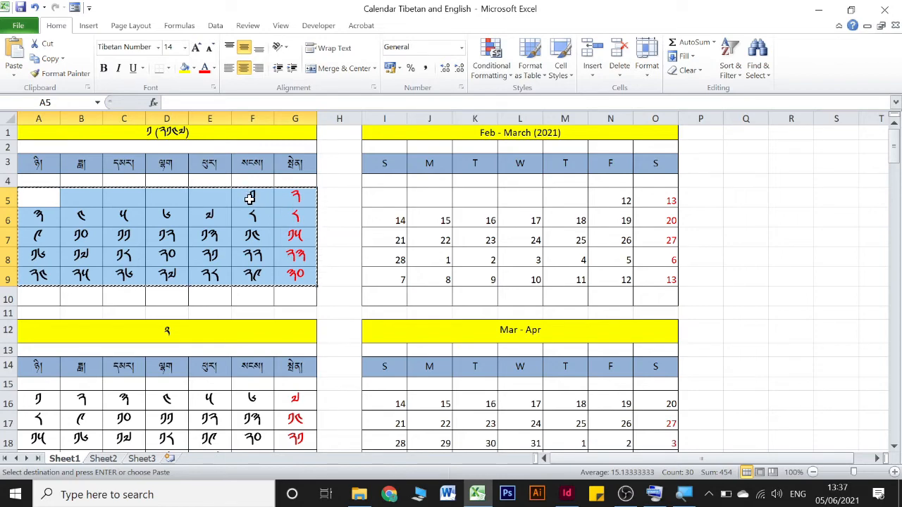
left_click(250, 198)
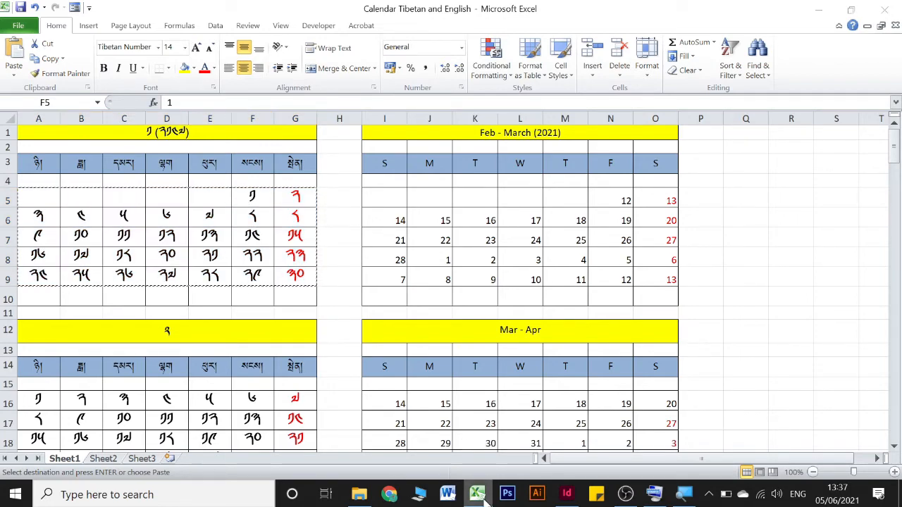
left_click(567, 495)
scroll(363, 283, "right", 3)
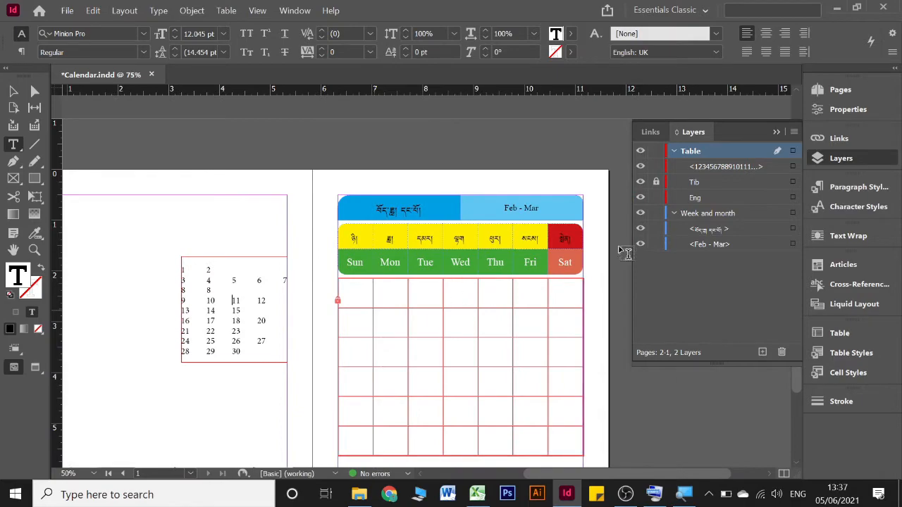
left_click(655, 197)
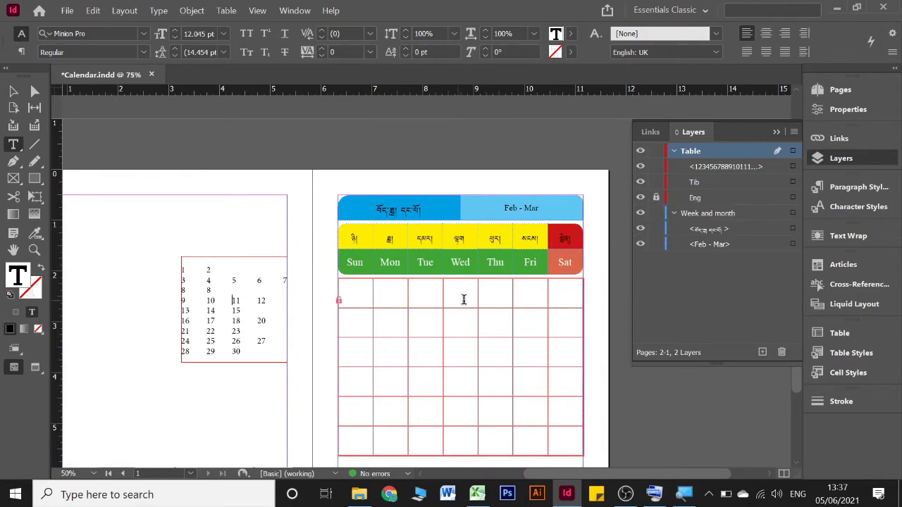
- Enter ༡ and ༢ under Fri and Sat in the grid's first row, and ༣ ༤ ༥ ༦ ༧ ༨ ༨ across the second row
left_click(523, 293)
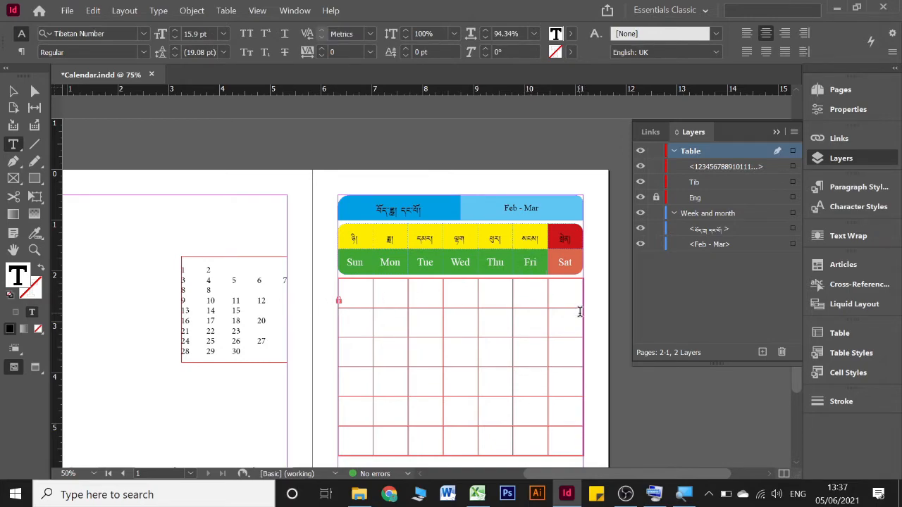
type("༡")
key("Tab")
type("༢")
type("༣")
type("༤༥")
type("༦")
key("Tab")
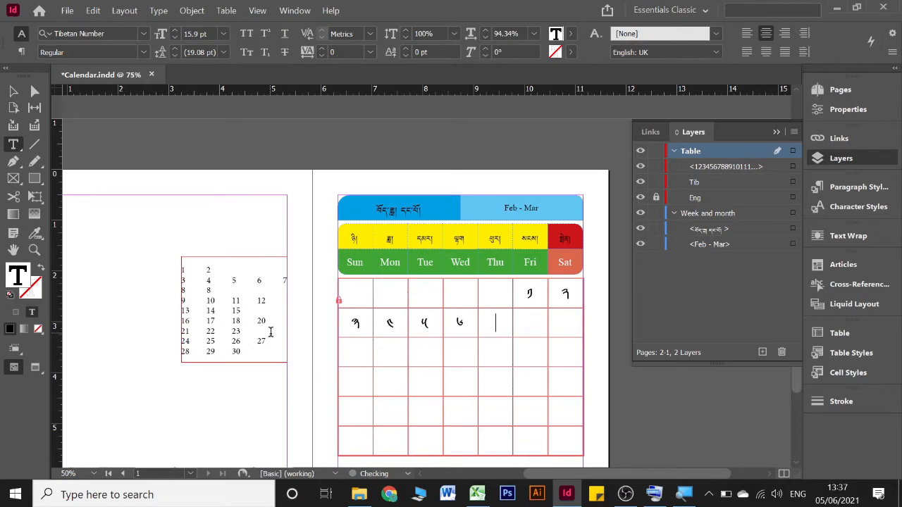
type("༧\t")
type("༨")
key("Tab")
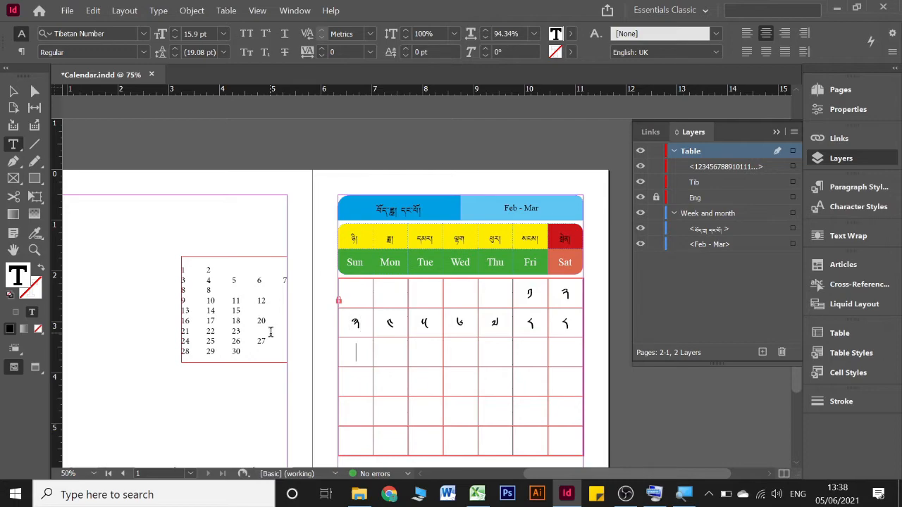
- Fill the third row of the Tibetan date grid with ༩ to ༡༥, and enter ༡༦ under Sun in the fourth row
type("༡")
key("Tab")
type("10༡༡༡༣")
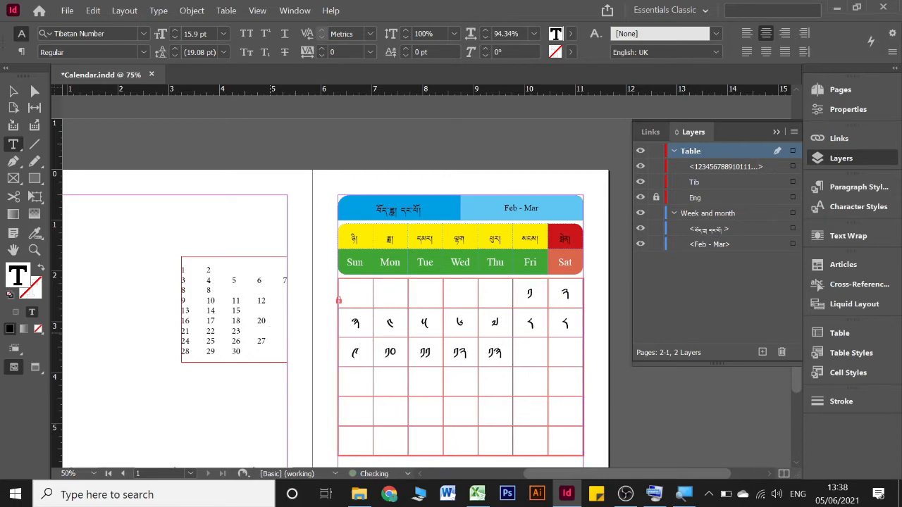
key("Tab")
type("༡༤༡༦")
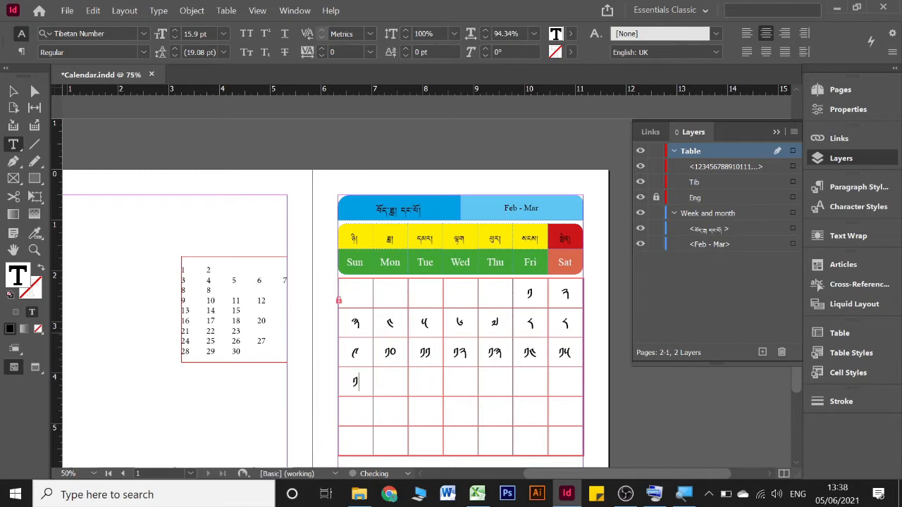
- Complete the fourth row of the Tibetan date grid from Mon to Sat with ༡༧, ༡༨, ༢༠, ༢༡, ༢༢ and ༢༣
key("Tab")
type("༡༧")
key("Tab")
type("༡༨")
key("Tab")
type("༡")
key("BackSpace")
type("༢༠")
key("Tab")
type("༢༡")
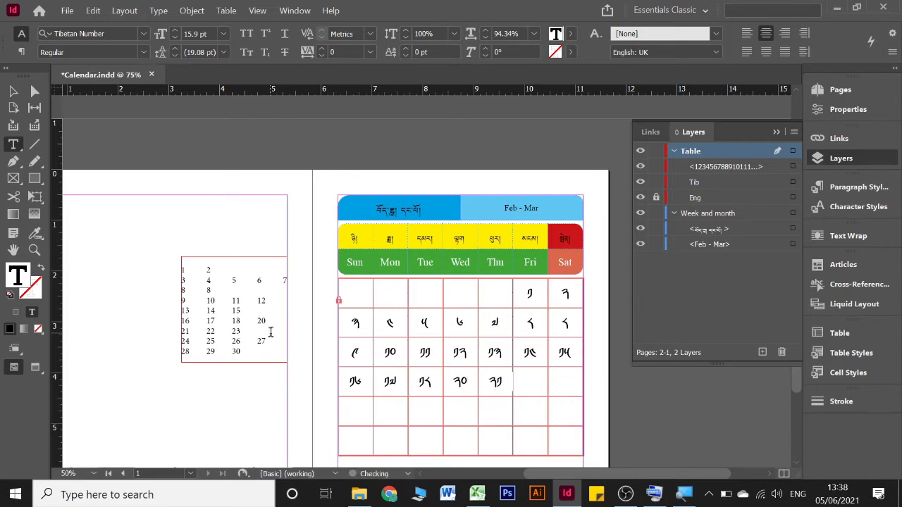
type("༢༢")
key("Tab")
type("༢༣")
key("Tab")
- Fill the fifth row of the Tibetan date grid from Sun to Sat with ༢༤ to ༣༠
type("༢༤")
key("Tab")
type("༢༢༦")
key("Tab")
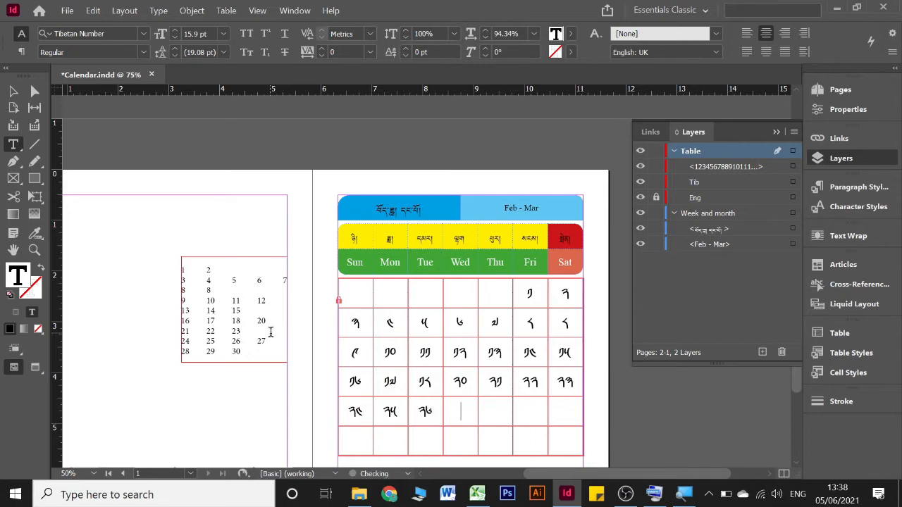
type("༢༧")
key("Tab")
type("༢༨ ༢")
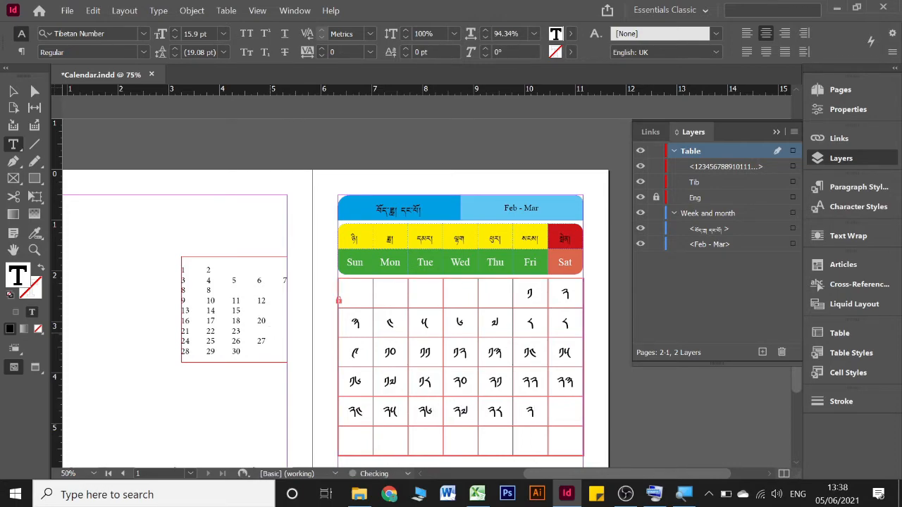
type("༩")
key("Tab")
type("༣༠")
- Delete the pasted reference frame of dates from the facing page
scroll(312, 282, "down", 2)
scroll(396, 317, "right", 3)
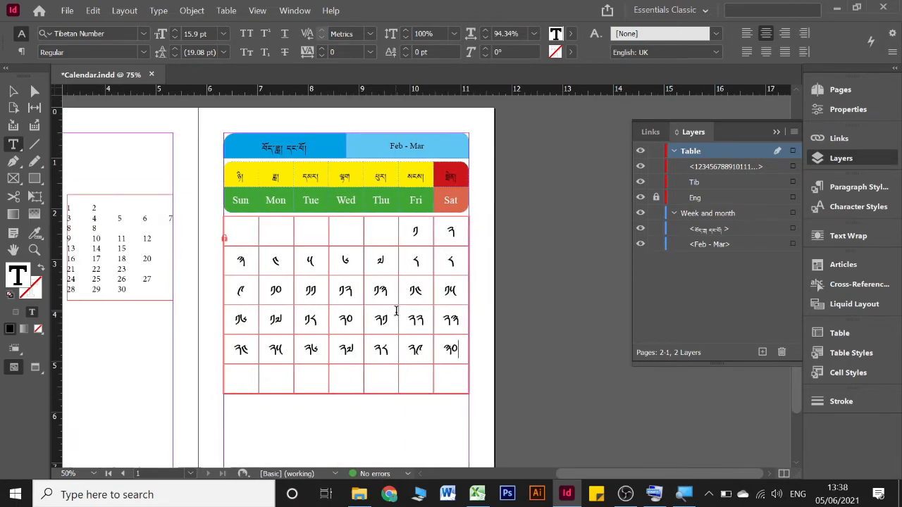
scroll(396, 313, "down", 1)
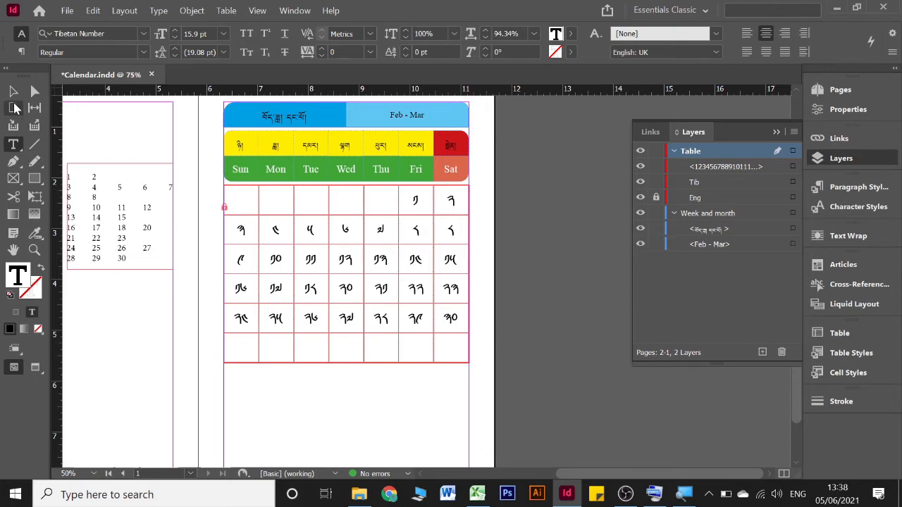
key("Escape")
left_click(118, 188)
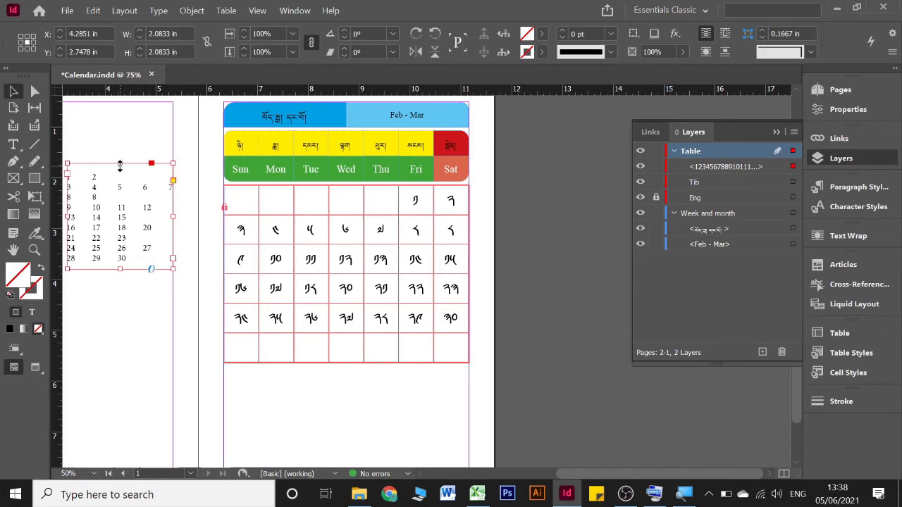
key("Delete")
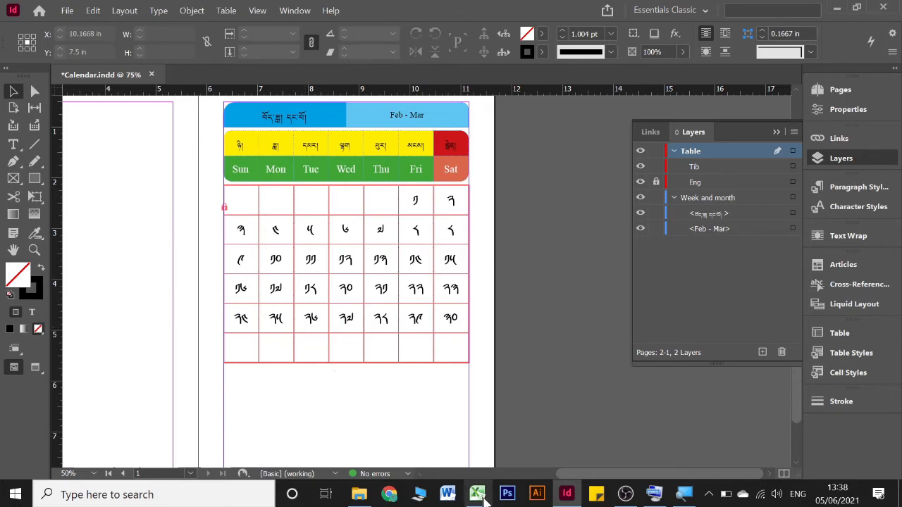
- Switch to Excel and copy the Feb - March (2021) English dates, range I5:O9
left_click(482, 496)
left_click(389, 196)
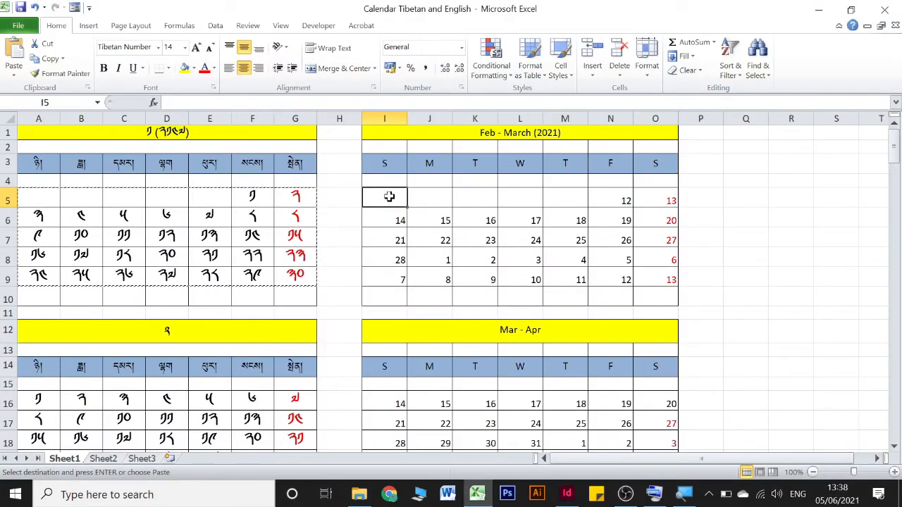
left_click_drag(389, 197, 657, 274)
key("ctrl+c")
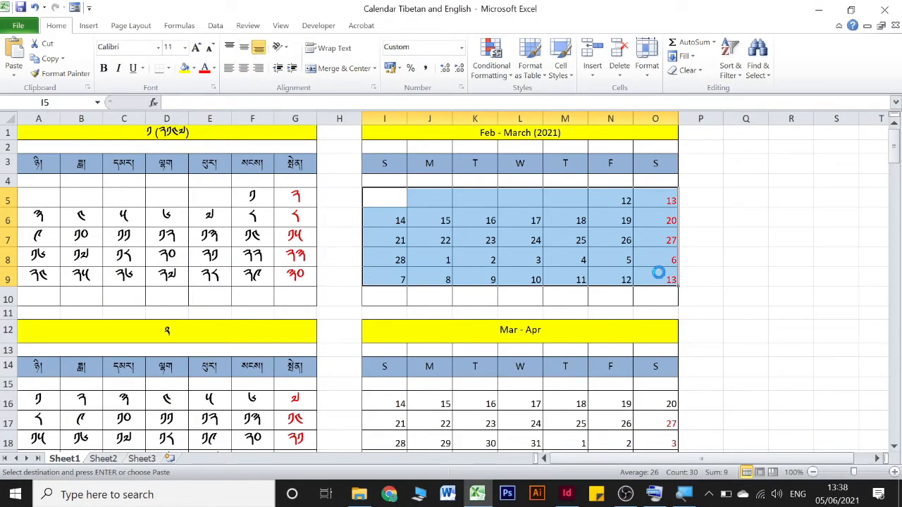
- Switch to InDesign, paste the copied English dates and move their frame onto the blank facing page
left_click(566, 493)
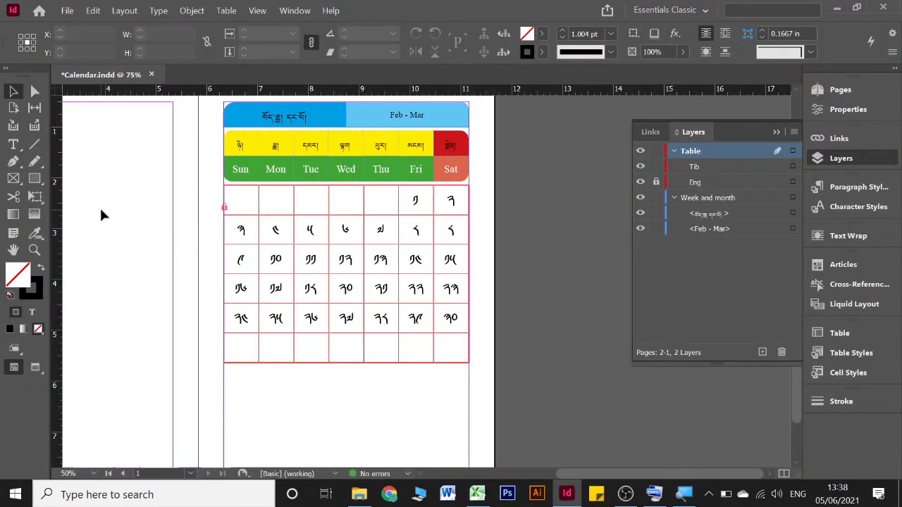
key("ctrl+v")
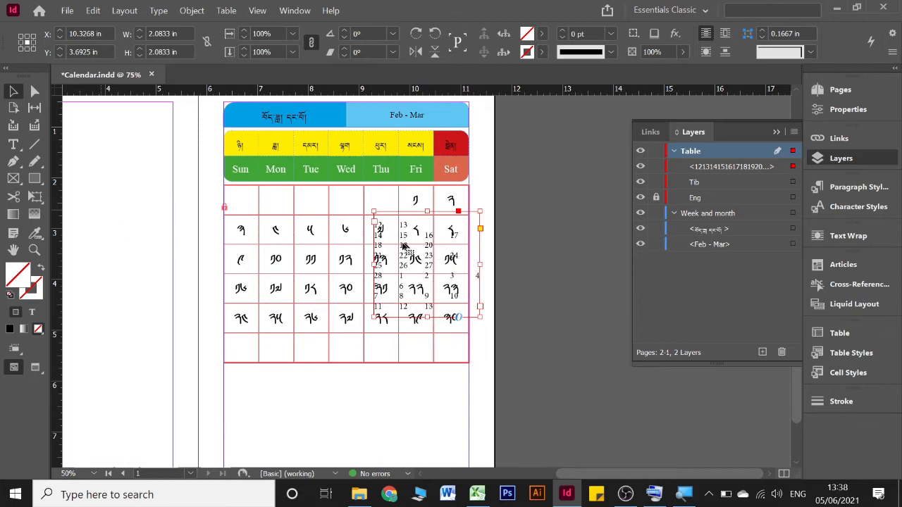
left_click_drag(185, 220, 117, 214)
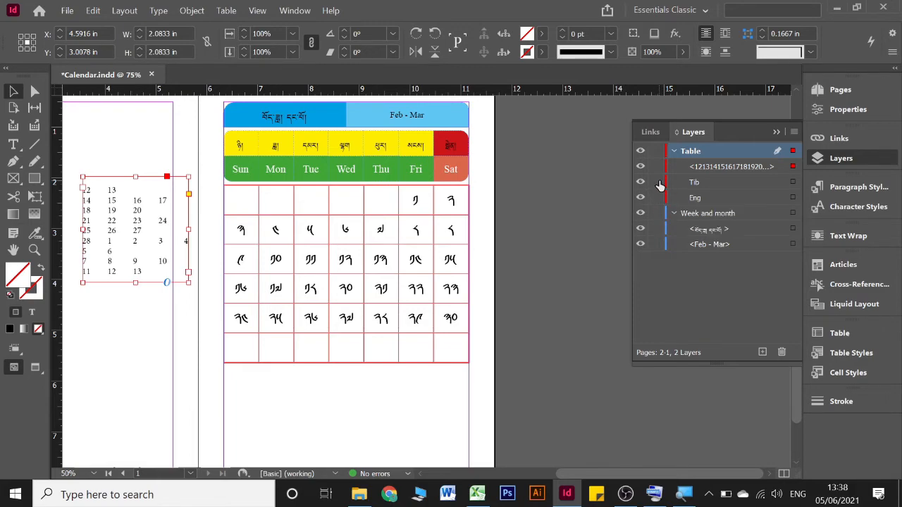
- Lock the Tib table and place the text cursor under Fri in the first row of the Eng table
left_click(655, 181)
left_click(412, 199)
key("t")
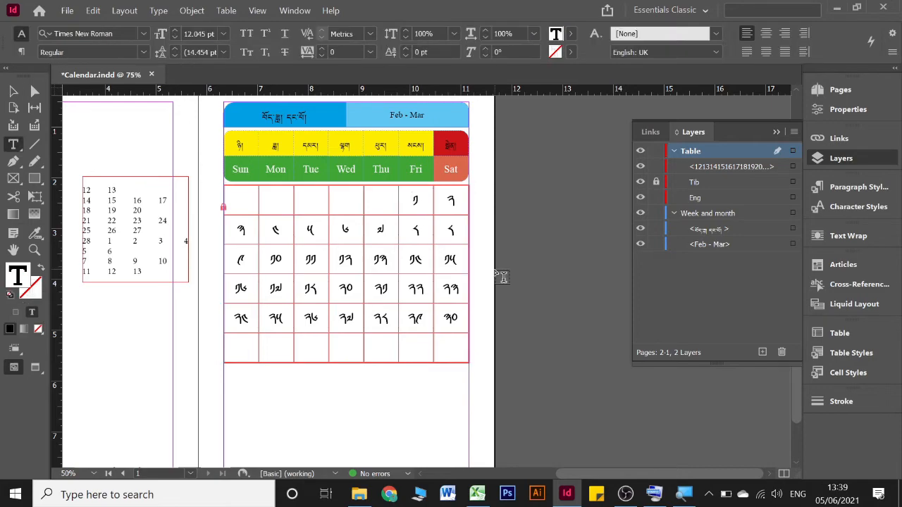
- Fill the English date grid with 12 and 13 in the first row, 14 to 20 in the second, and 21 under Sun
type("12")
key("Tab")
type("13")
key("Tab")
type("1")
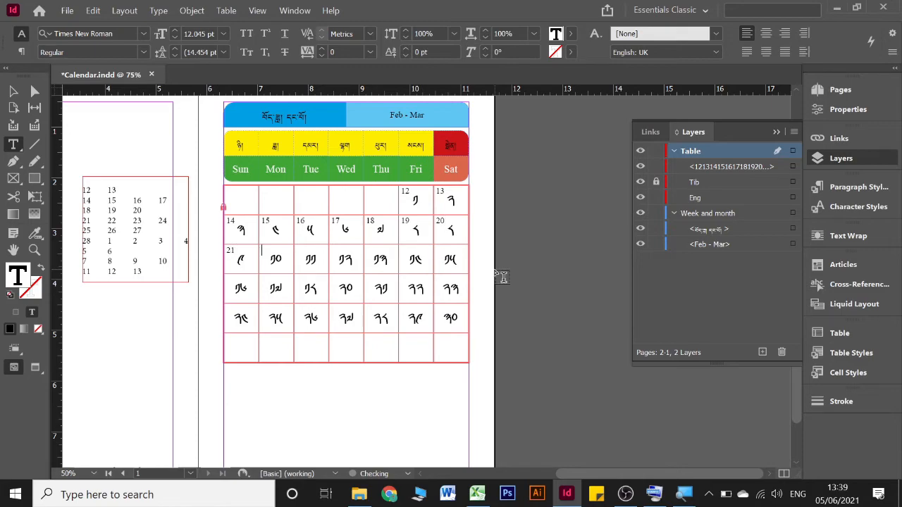
- Complete the third row of the English date grid from Mon to Sat with 22 to 27
type("22")
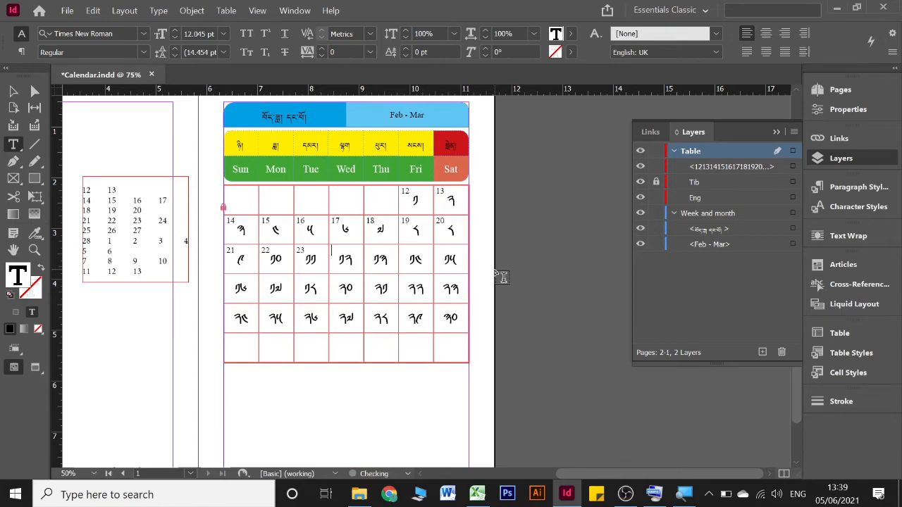
type("25")
key("Tab")
type("26")
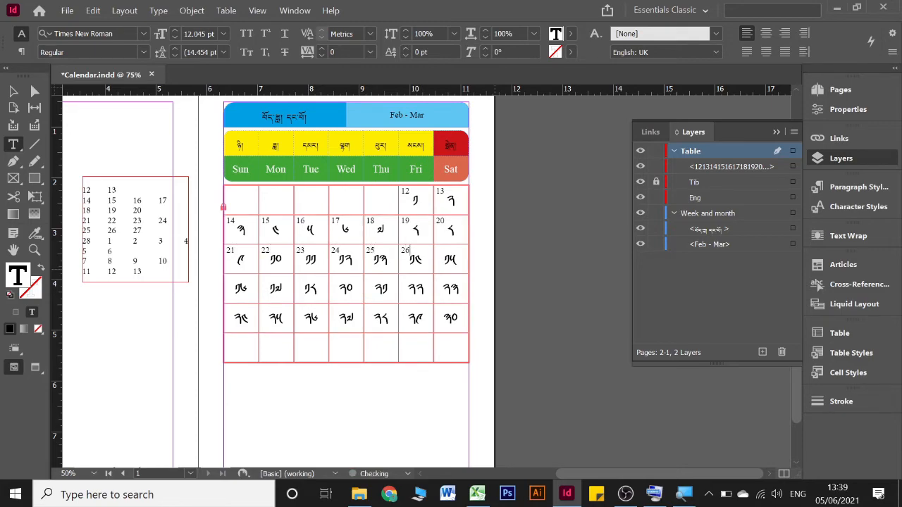
key("Tab")
type("27")
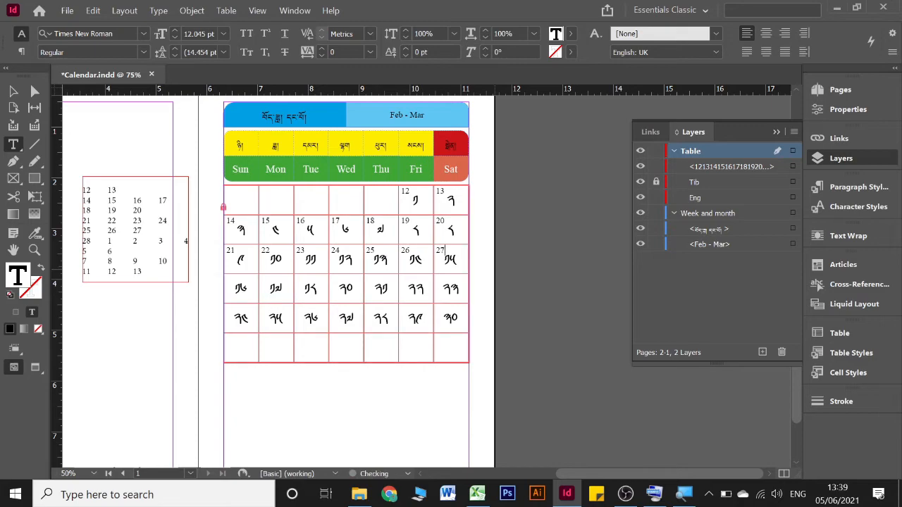
- Fill the fourth row of the English date grid with 28 under Sun and 1 to 6 from Mon to Sat
key("Tab")
type("28")
key("Tab")
type("1")
key("Tab")
type("2")
key("Tab")
type("3")
key("Tab")
type("4")
key("Tab")
type("5")
key("Tab")
type("6")
- Fill the fifth row of the English date grid from Sun to Sat with 7 to 13
key("Tab")
type("7")
key("Tab")
type("8")
key("Tab")
type("9")
key("Tab")
type("10")
key("Tab")
type("11")
key("Tab")
type("12")
key("Tab")
type("13")
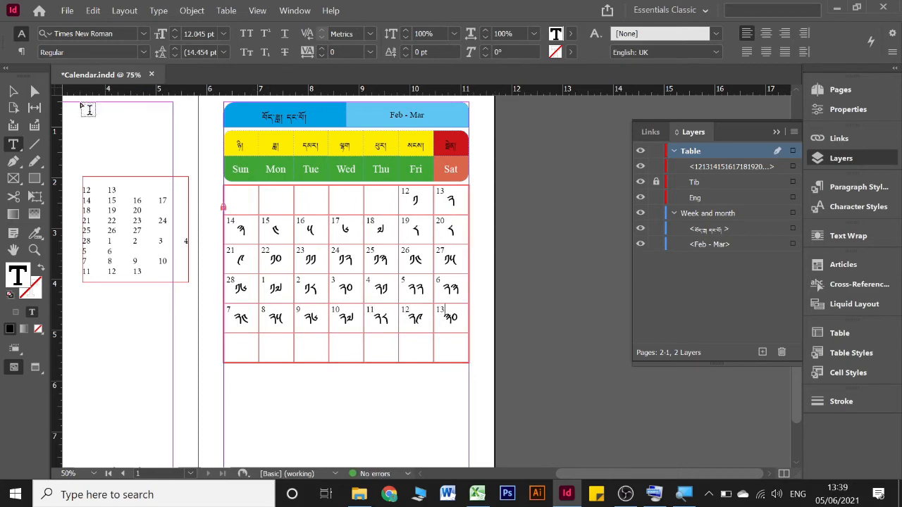
- Delete the pasted reference frame of English dates from the facing page
left_click(14, 92)
key("Escape")
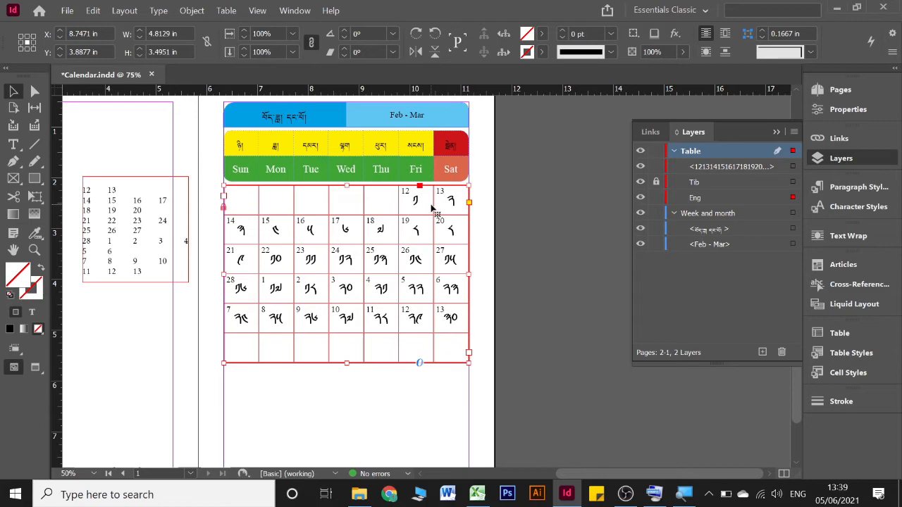
left_click(107, 223)
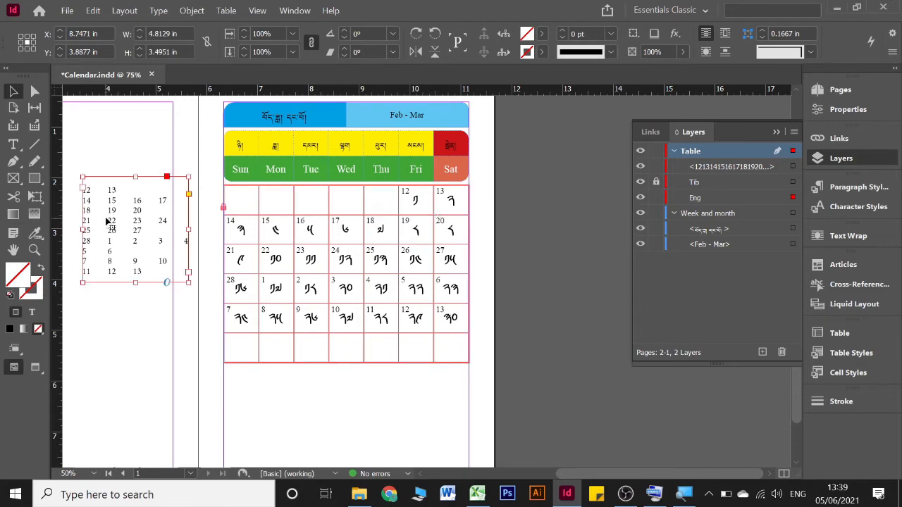
key("Delete")
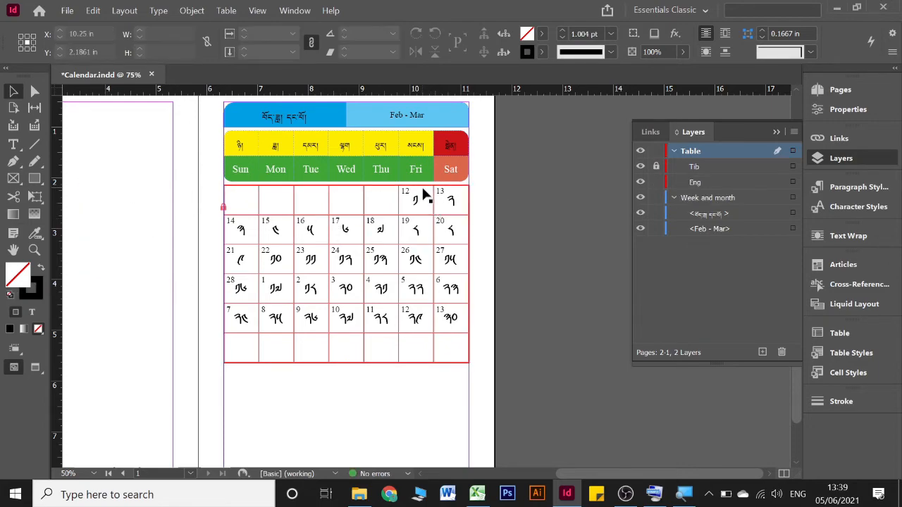
- Colour the English date 13 in the first row's Sat cell with the red swatch C=15 M=100 Y=100 K=0
left_click(442, 204)
double_click(445, 198)
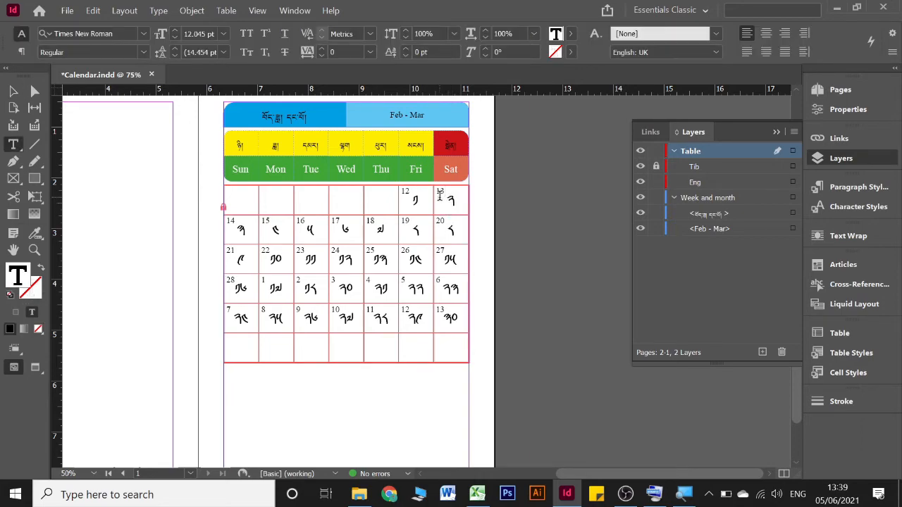
mouse_move(444, 195)
left_mouse_down()
mouse_move(430, 194)
mouse_move(445, 195)
left_mouse_up()
left_click(451, 194)
left_click(459, 202)
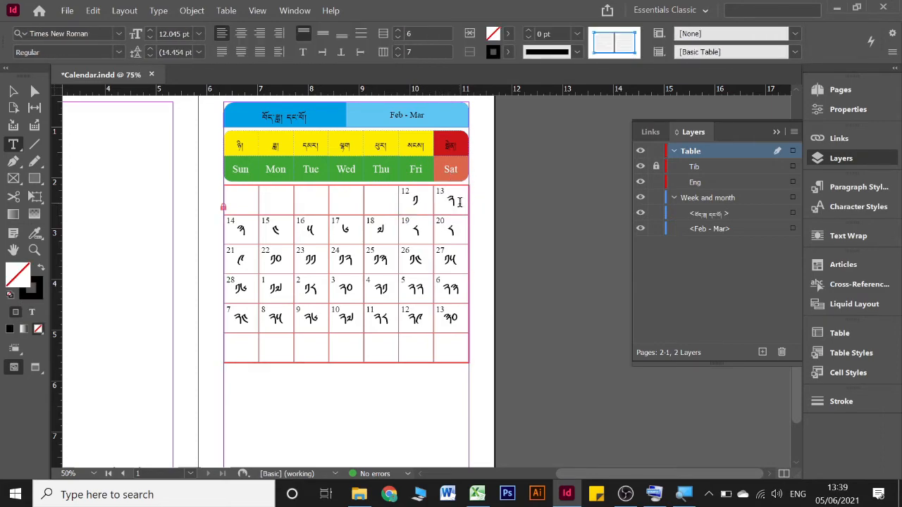
key("ctrl+a")
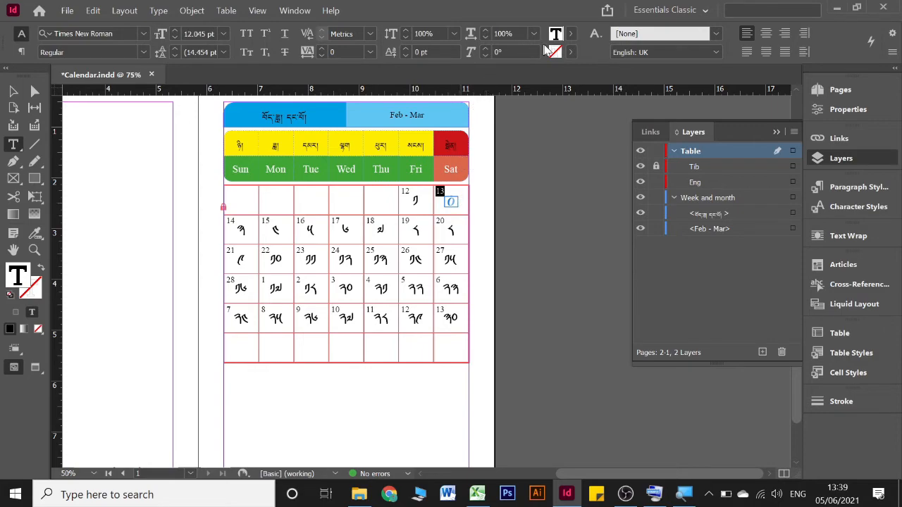
left_click(570, 34)
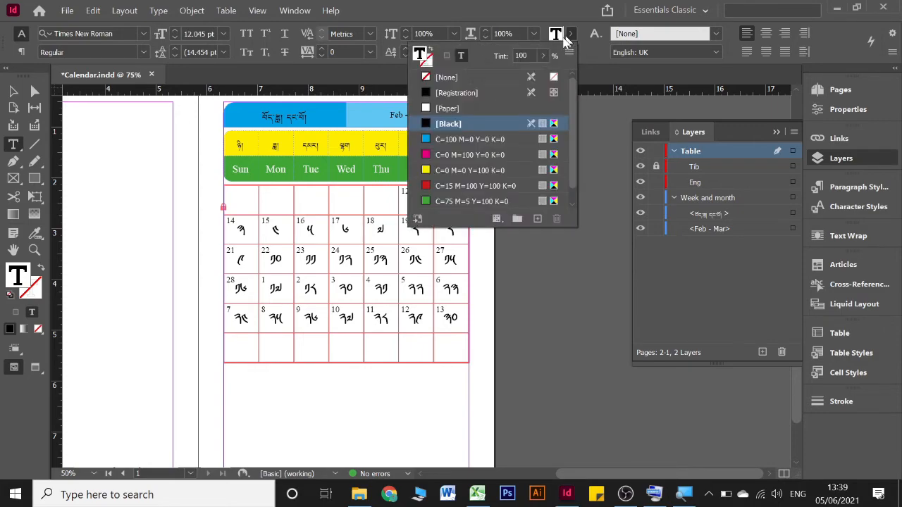
left_click(458, 185)
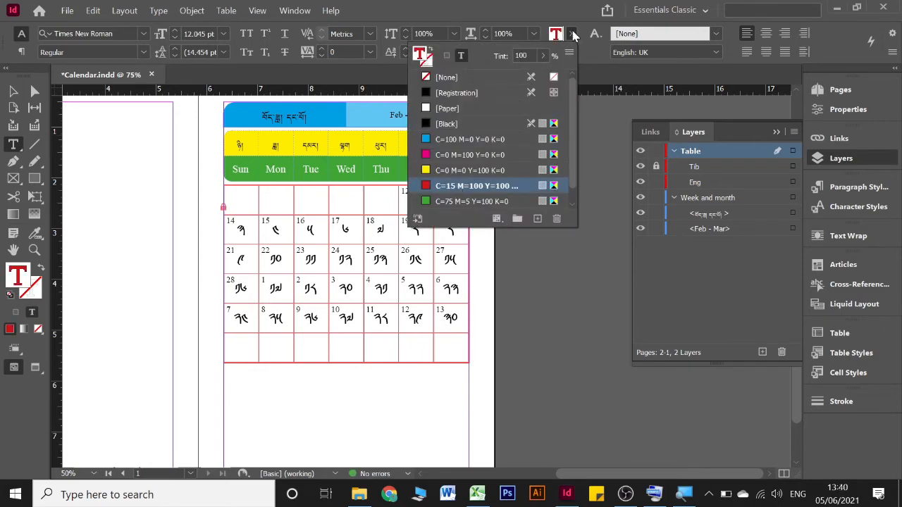
left_click(570, 34)
left_click(446, 191)
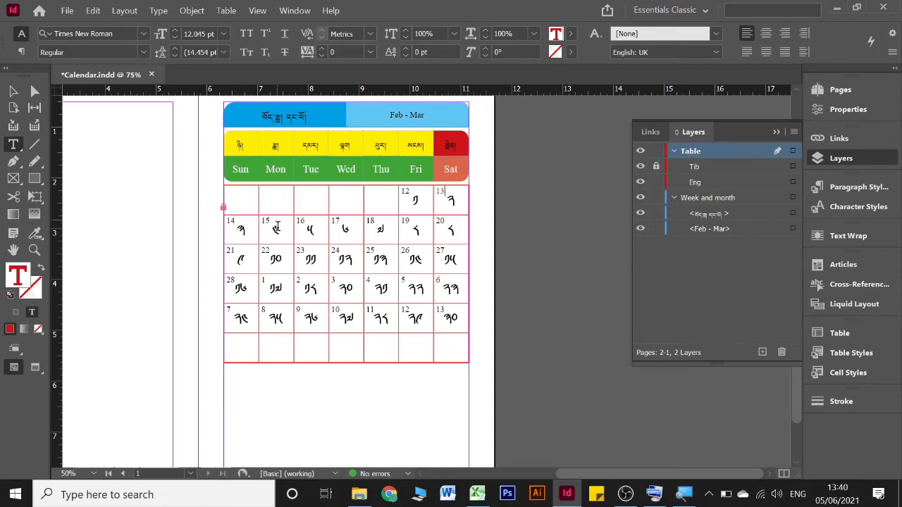
- Try the red swatch C=15 M=100 Y=100 K=0 on the English date 14 in the second row's Sun cell
left_click(275, 224)
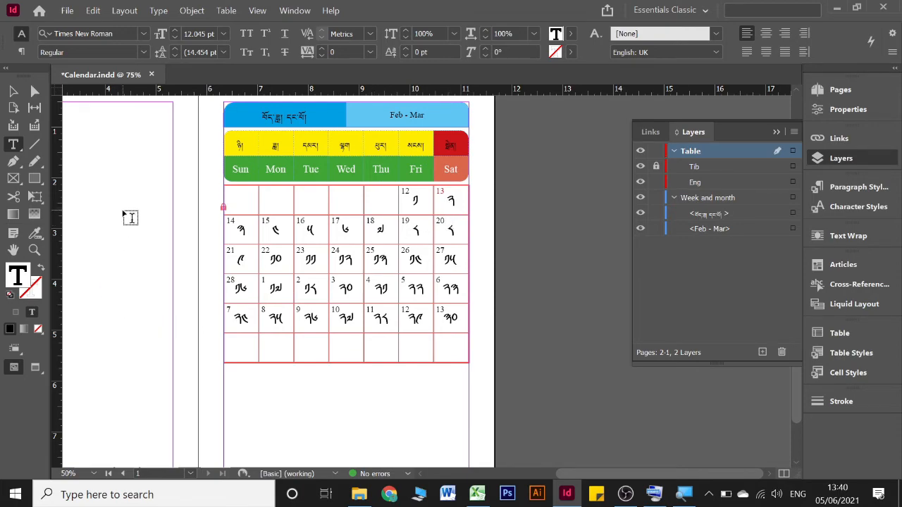
left_click(235, 224)
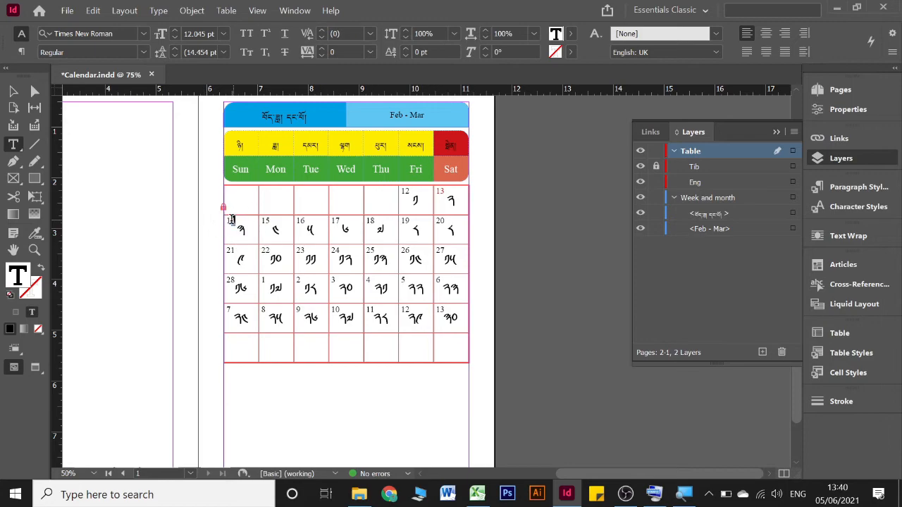
double_click(233, 221)
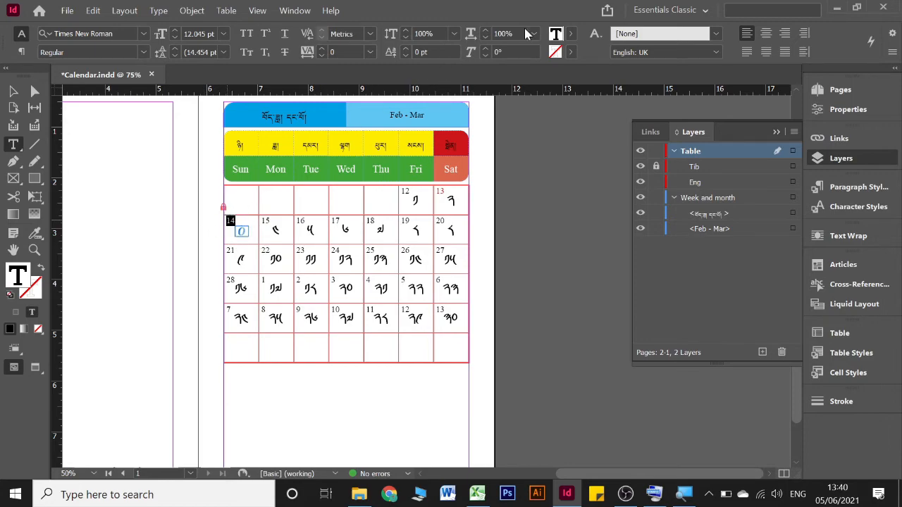
left_click(573, 36)
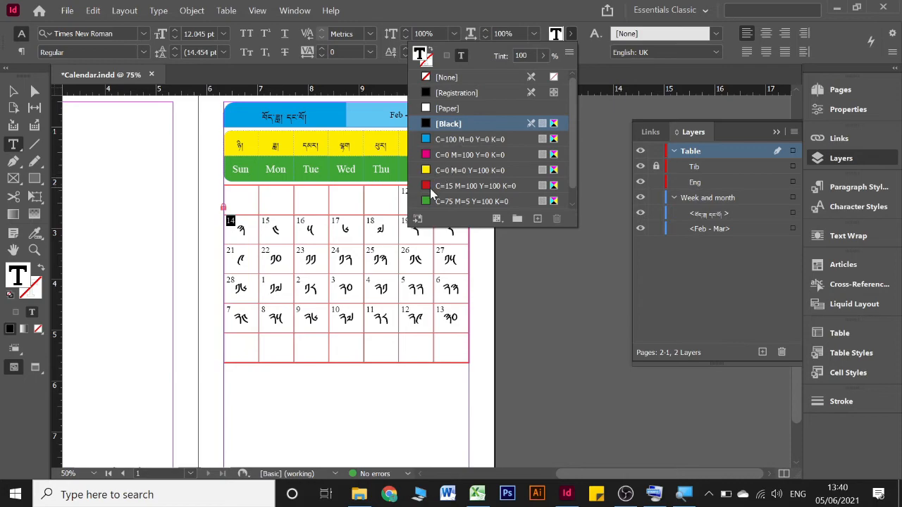
left_click(431, 188)
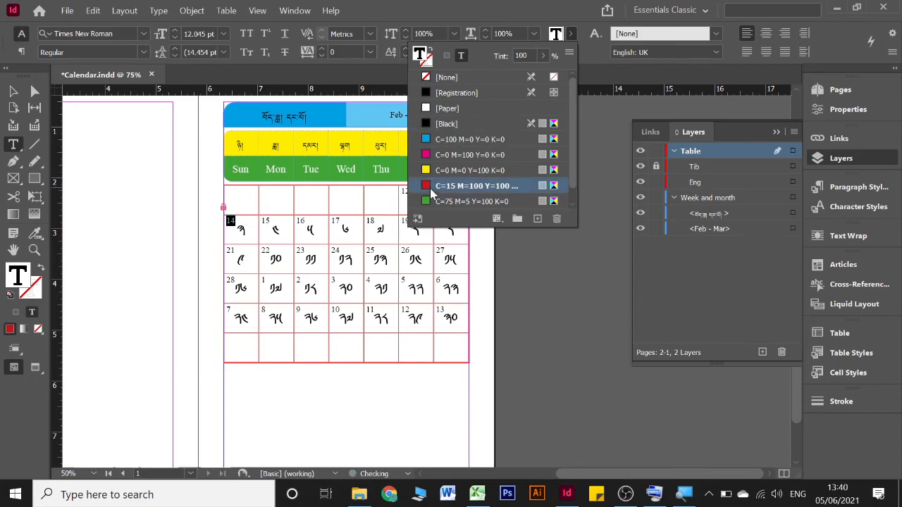
left_click(569, 37)
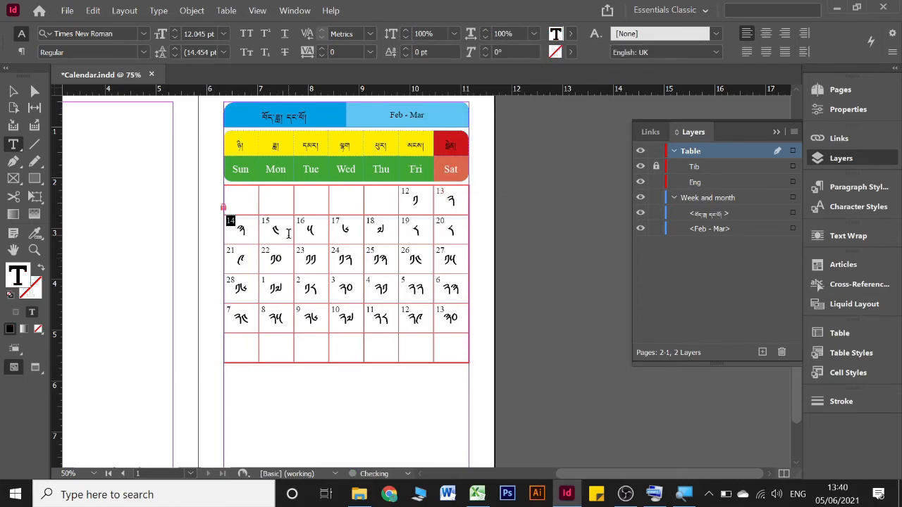
left_click(456, 193)
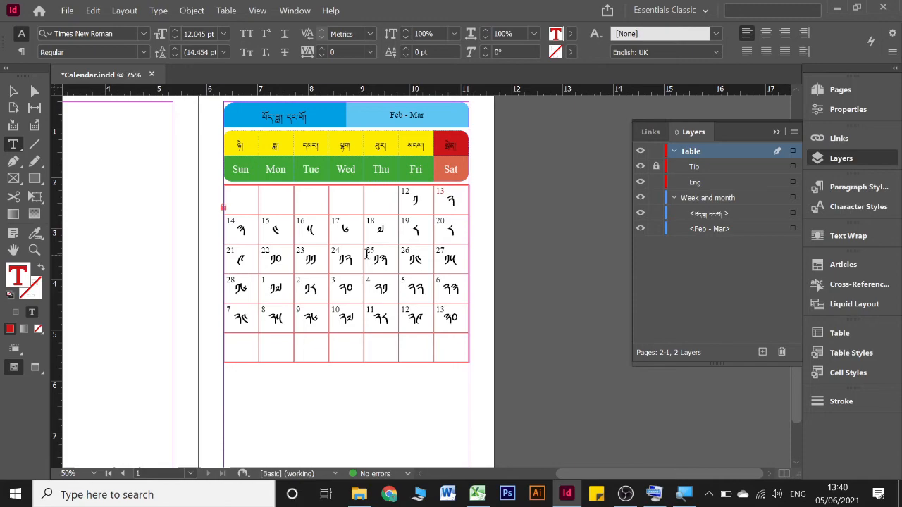
mouse_move(236, 218)
left_mouse_down()
mouse_move(223, 219)
mouse_move(231, 218)
left_mouse_up()
left_click(236, 217)
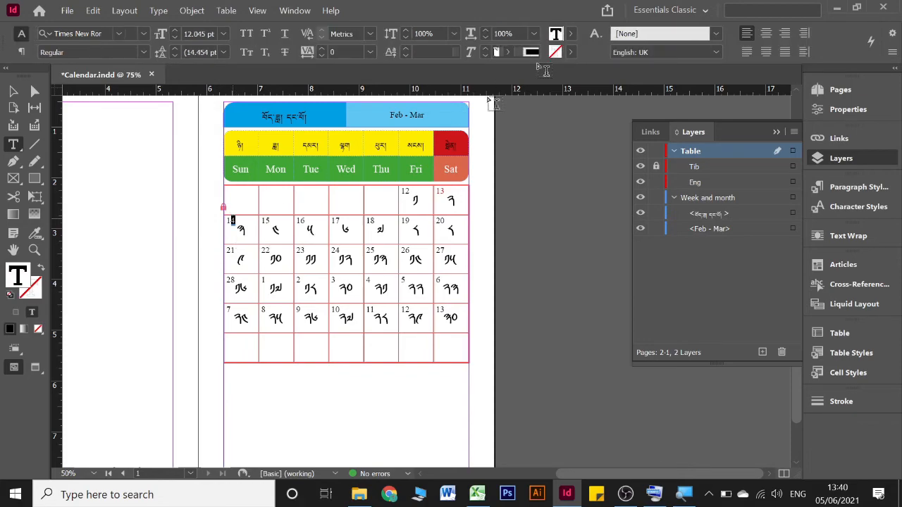
left_click(250, 224)
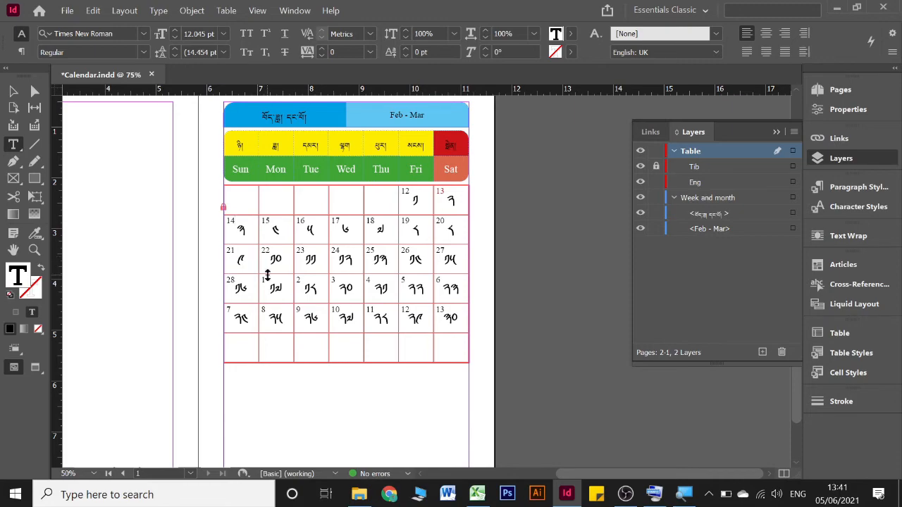
- Create a character style named Red Holiday from the red English date 13 in the first row's Sat cell
left_click(456, 202)
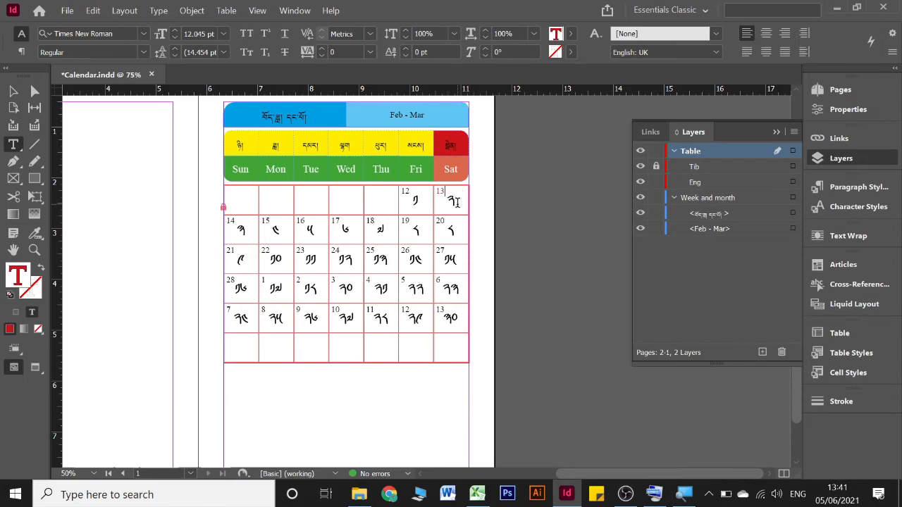
key("ctrl+a")
left_click(860, 205)
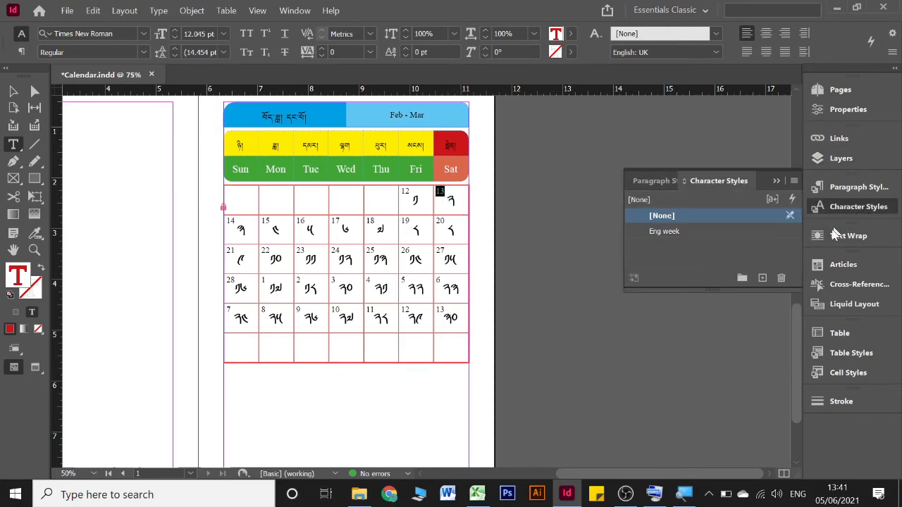
left_click(762, 278)
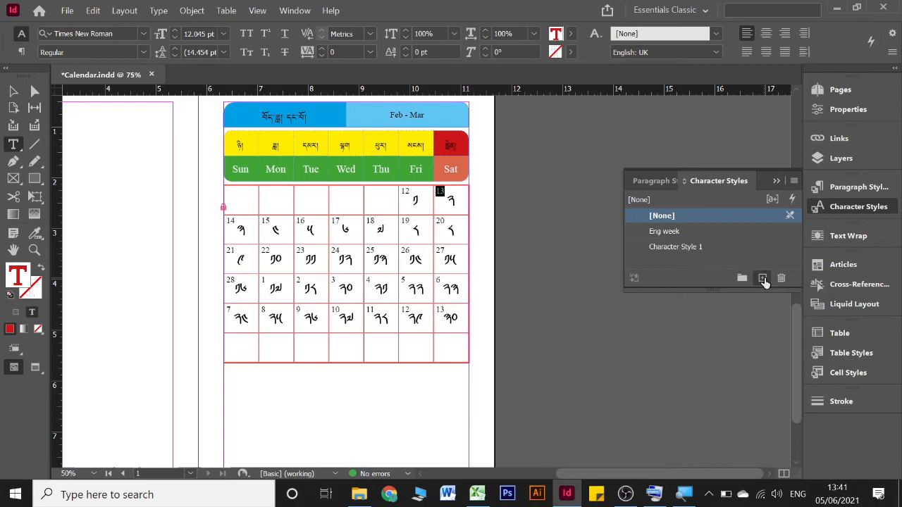
left_click(687, 248)
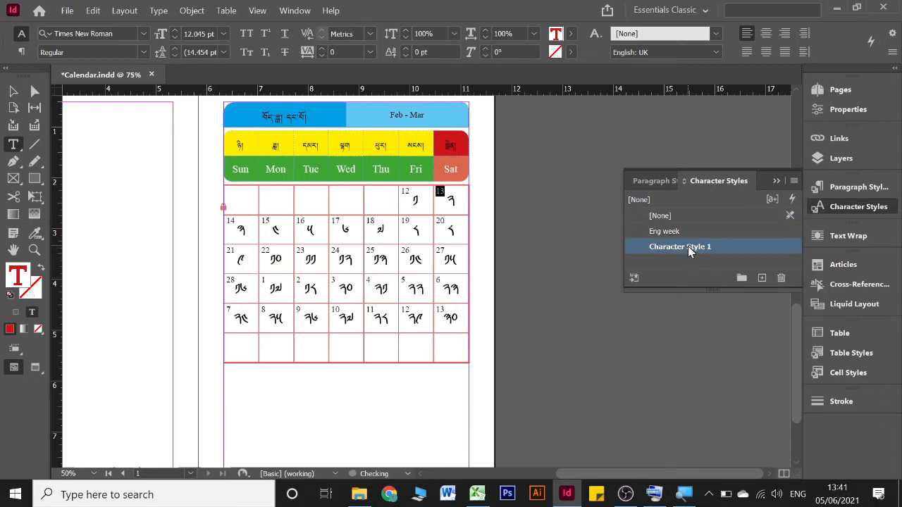
double_click(687, 247)
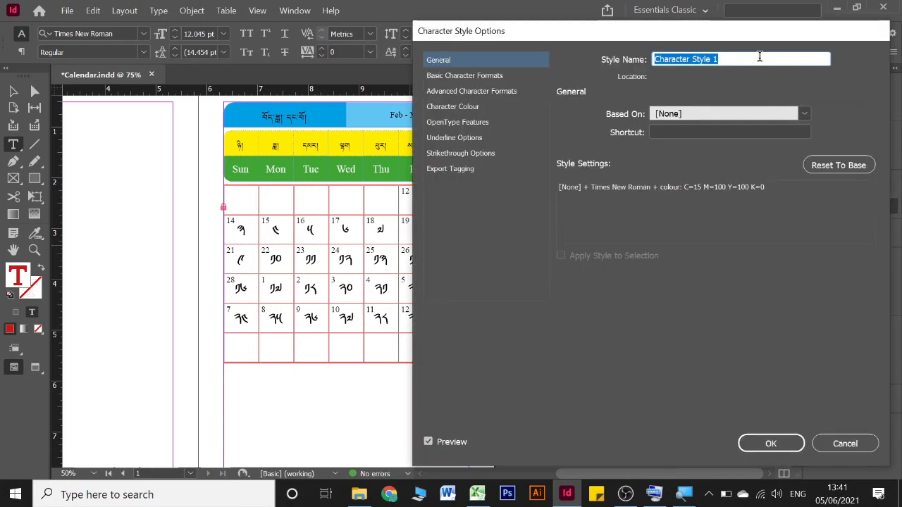
type("Red Holiday")
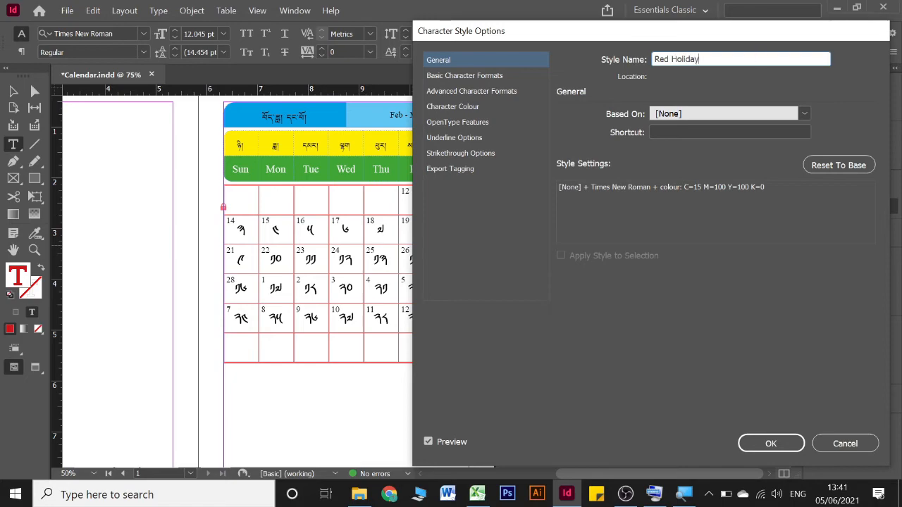
key("Return")
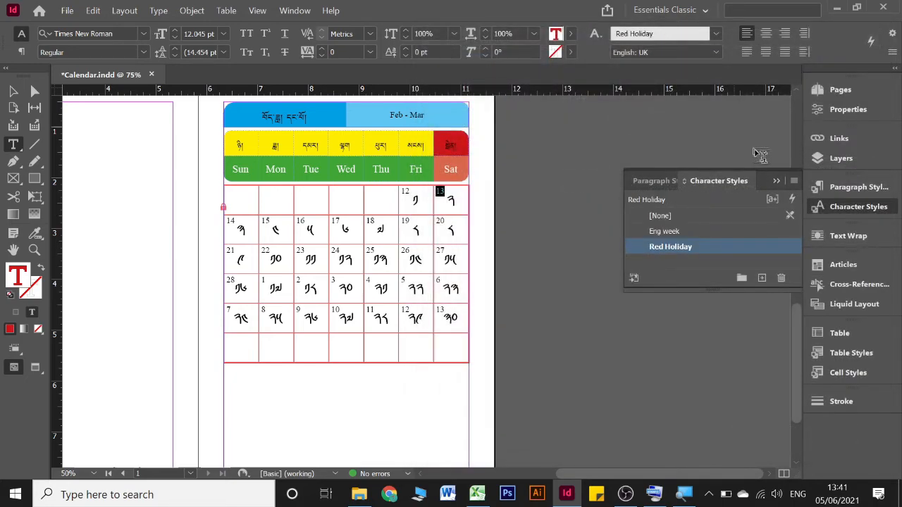
left_click(775, 182)
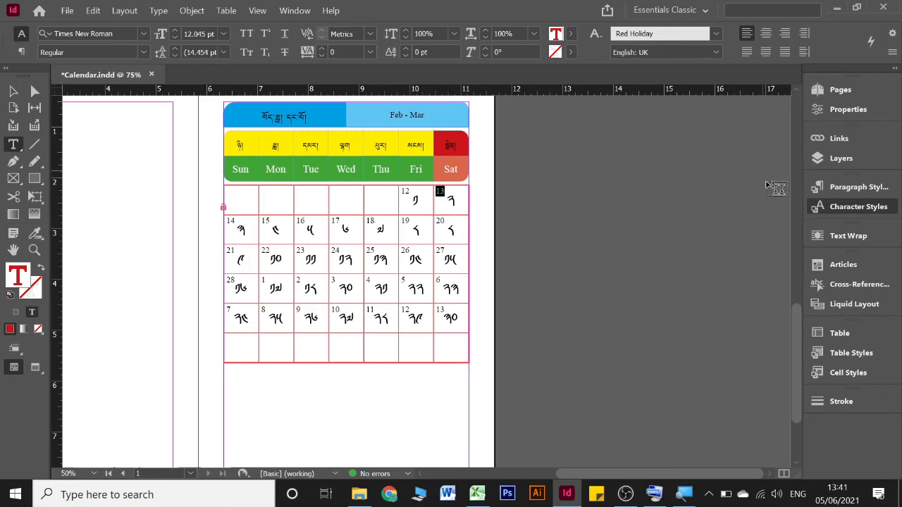
- Apply the Red Holiday character style to the English dates 20 and 27 in the Sat column
left_click(440, 221)
left_click(450, 231)
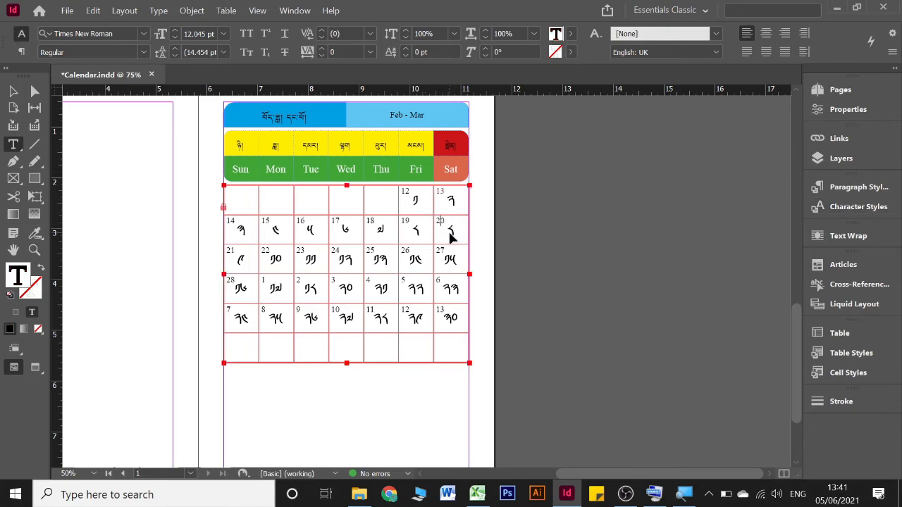
key("ctrl+a")
left_click(812, 207)
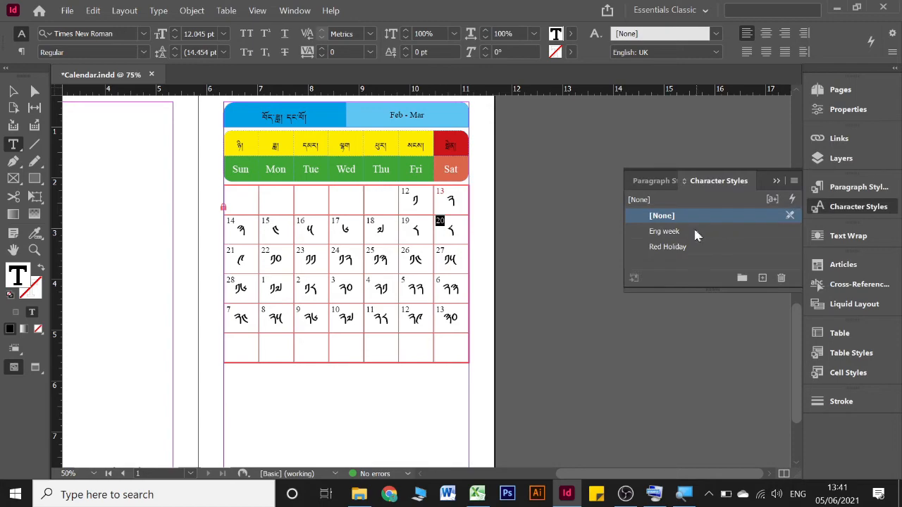
left_click(681, 248)
double_click(440, 250)
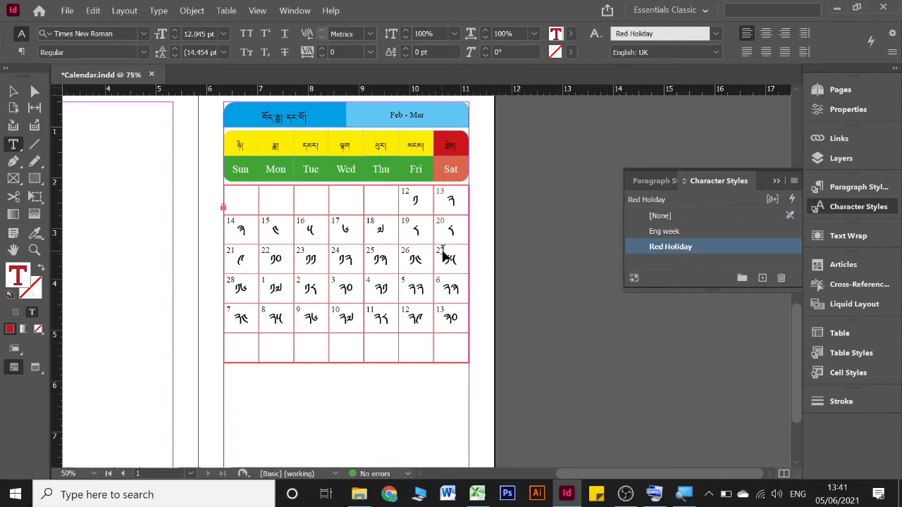
left_click(687, 247)
- Apply the Red Holiday character style to the English dates 6 and 13 in the fourth and fifth rows of the Sat column
mouse_move(436, 282)
left_mouse_down()
mouse_move(458, 281)
mouse_move(436, 280)
left_mouse_up()
key("ctrl+a")
left_click(444, 282)
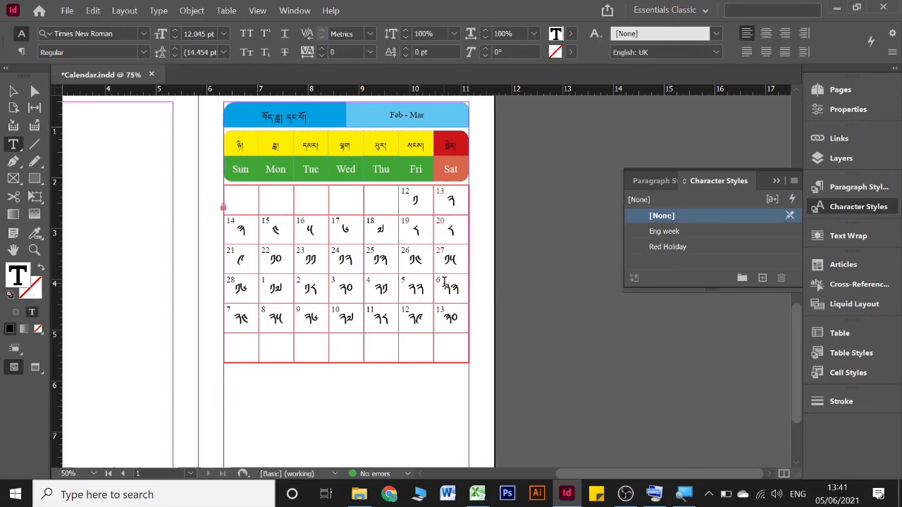
left_click(652, 246)
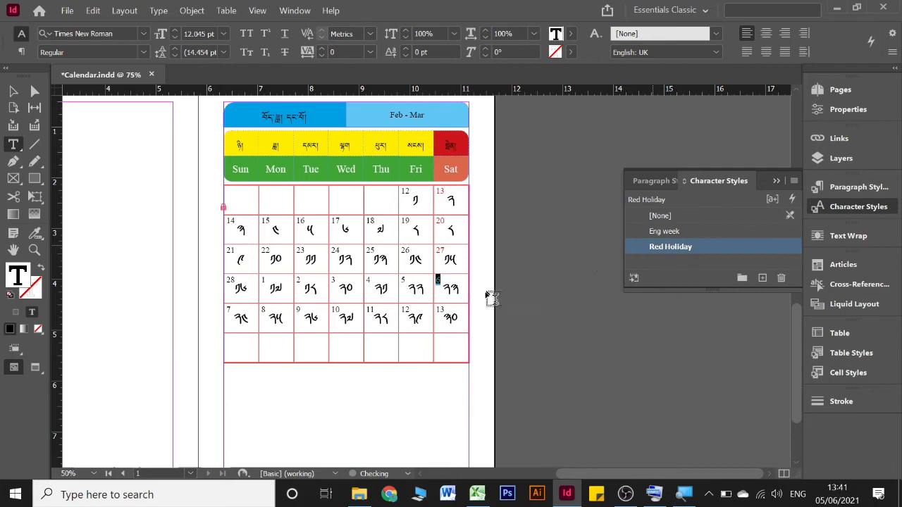
left_click_drag(445, 310, 435, 310)
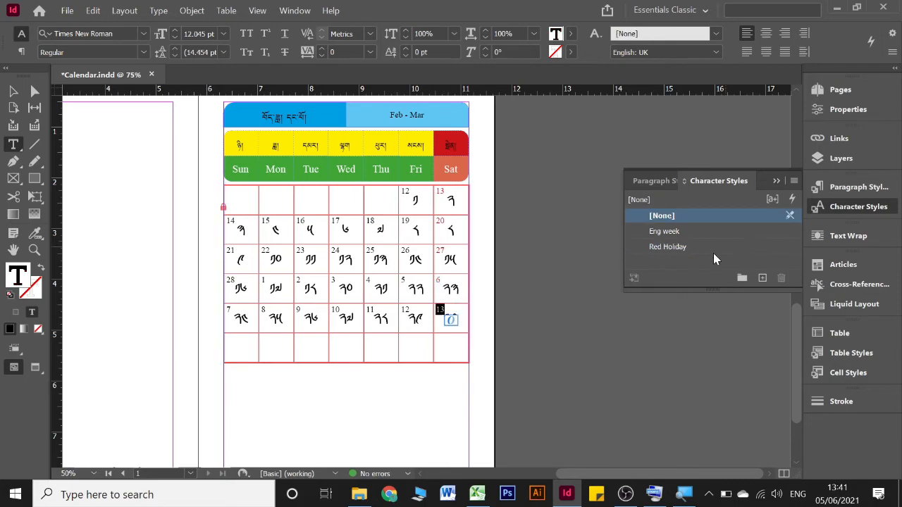
left_click(713, 250)
left_click(776, 181)
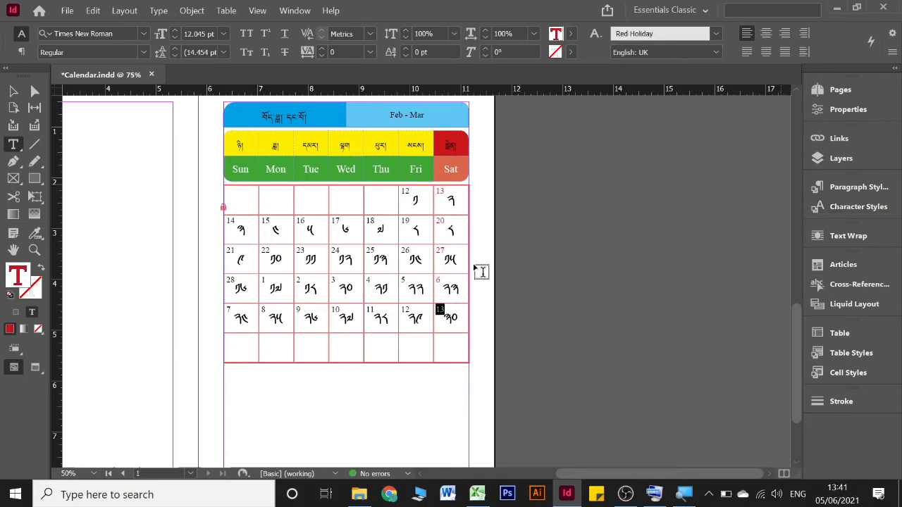
left_click(450, 266)
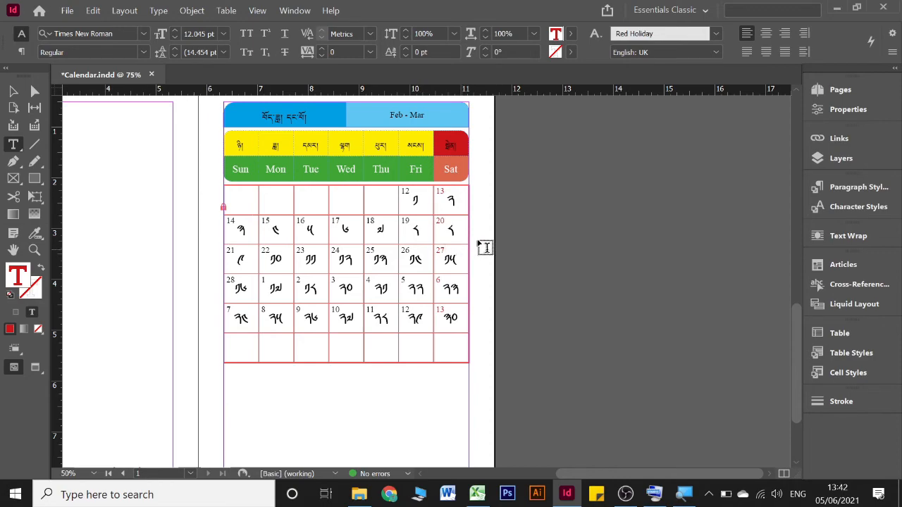
- Unlock the Tib table, lock the Eng table, and select the Tibetan date in the first row's Sat cell for character styling
left_click(843, 159)
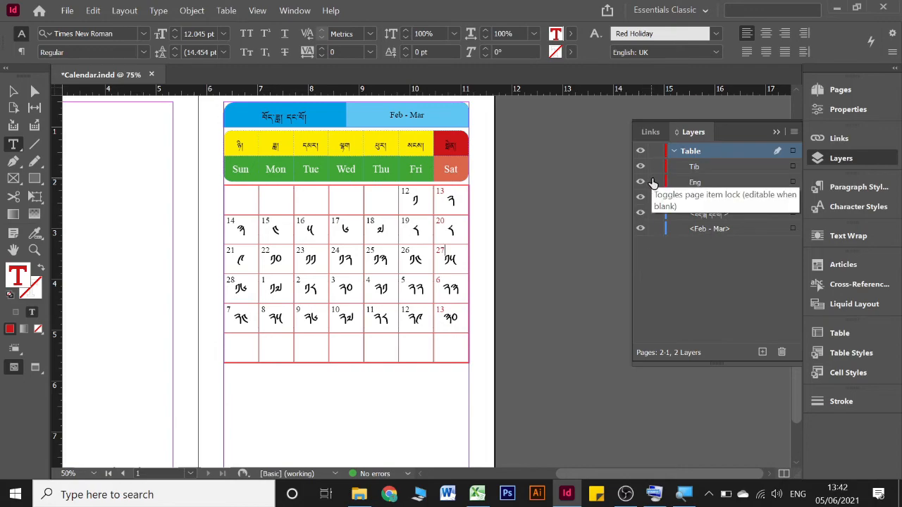
left_click(775, 131)
double_click(450, 201)
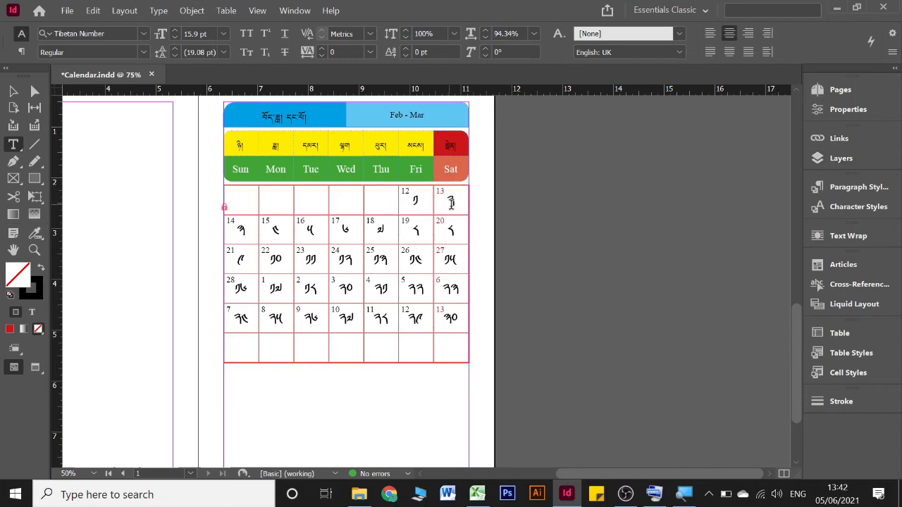
left_click(831, 208)
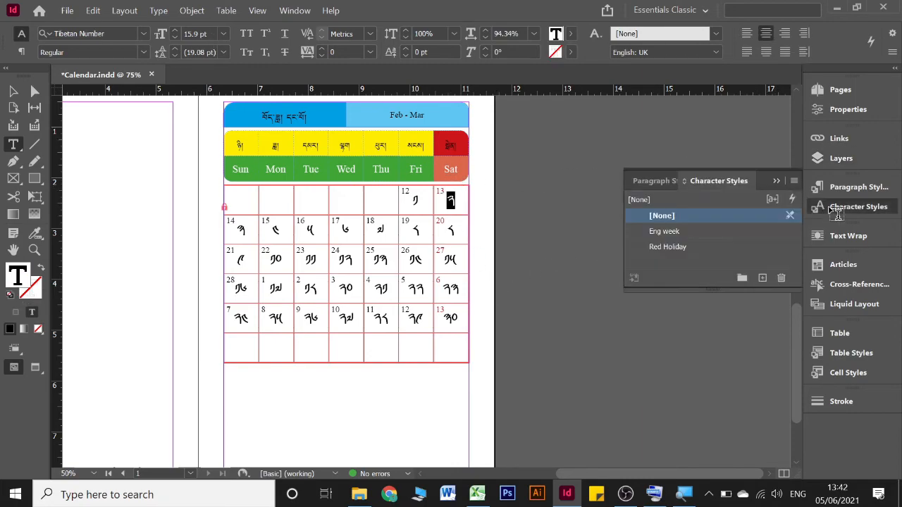
- Try the Red Holiday character style on the Tibetan date in the first row's Sat cell
left_click(693, 251)
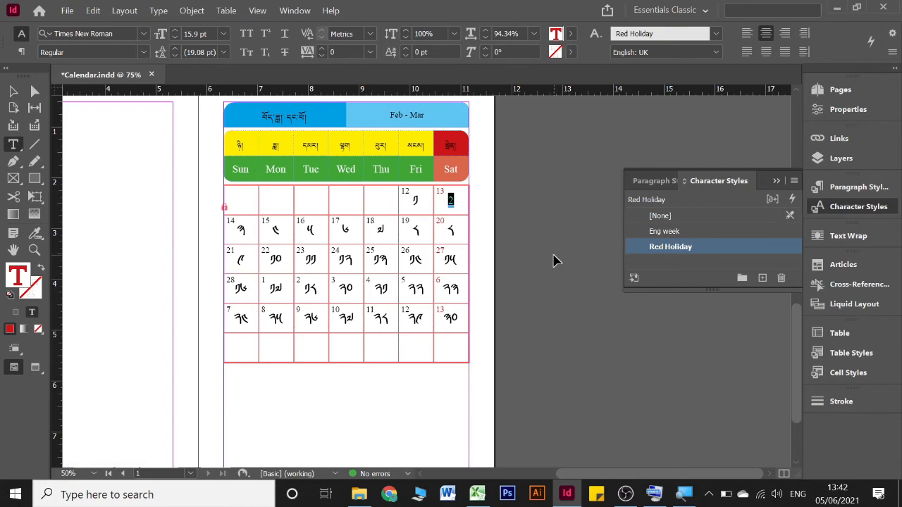
key("ctrl+z")
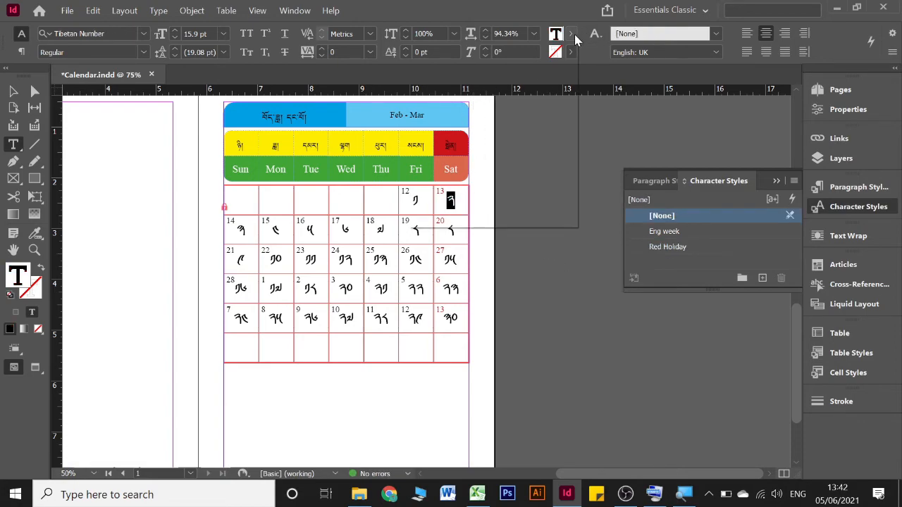
- Colour the selected Tibetan date with the red swatch C=15 M=100 Y=100 K=0 and save its formatting as character style Red Holiday Tib
left_click(571, 34)
left_click(489, 186)
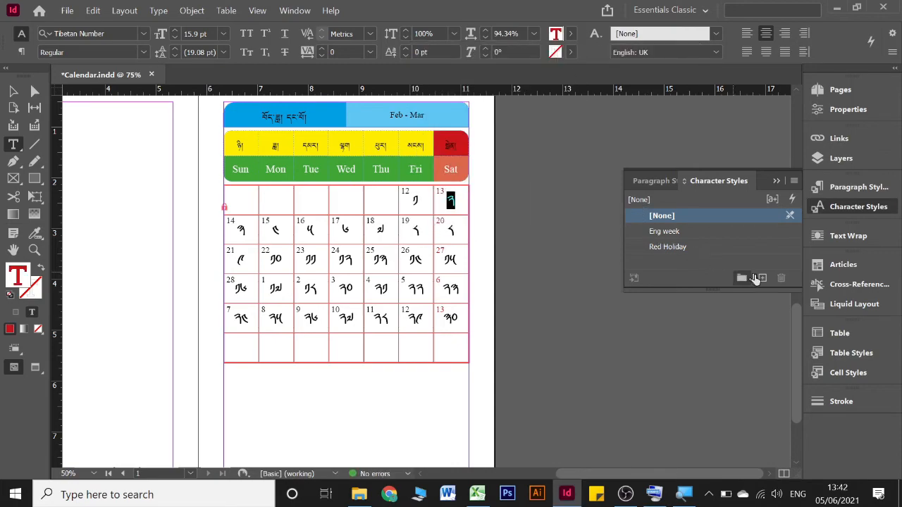
left_click(762, 277)
left_click(677, 263)
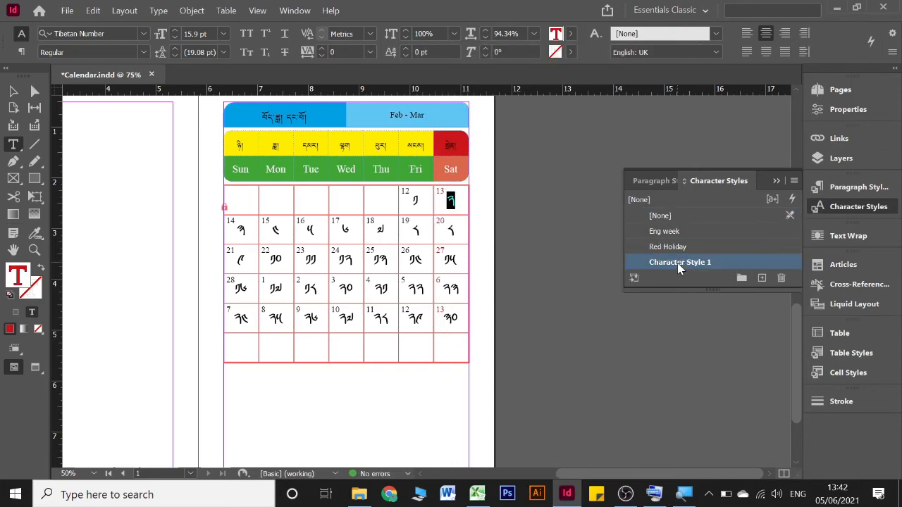
double_click(678, 263)
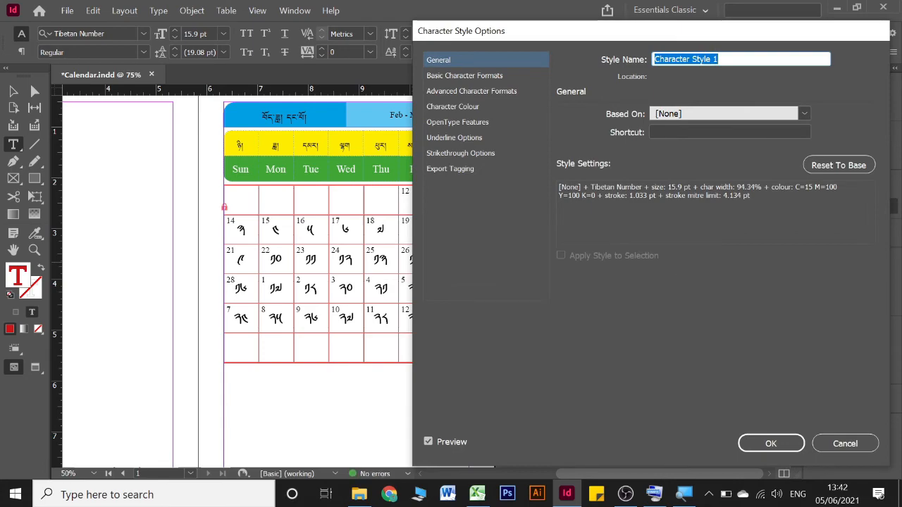
type("Red")
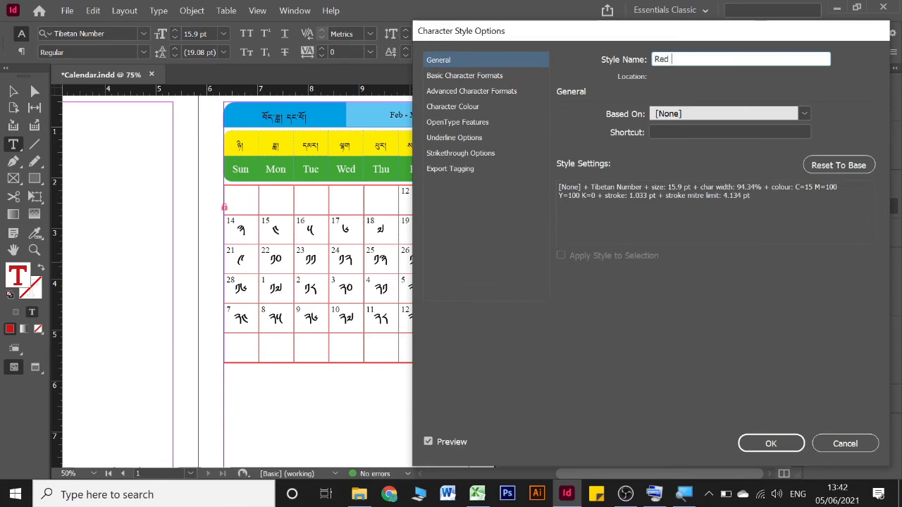
type(" Holiday Tib")
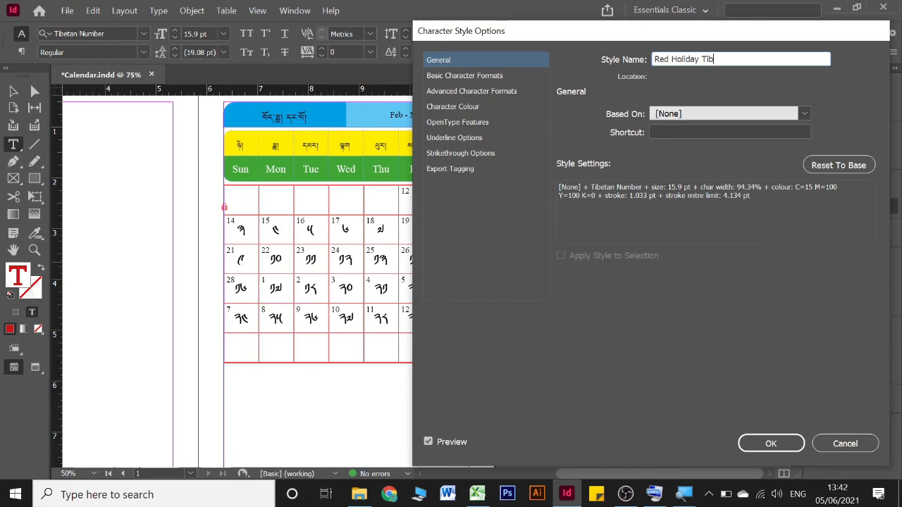
key("Return")
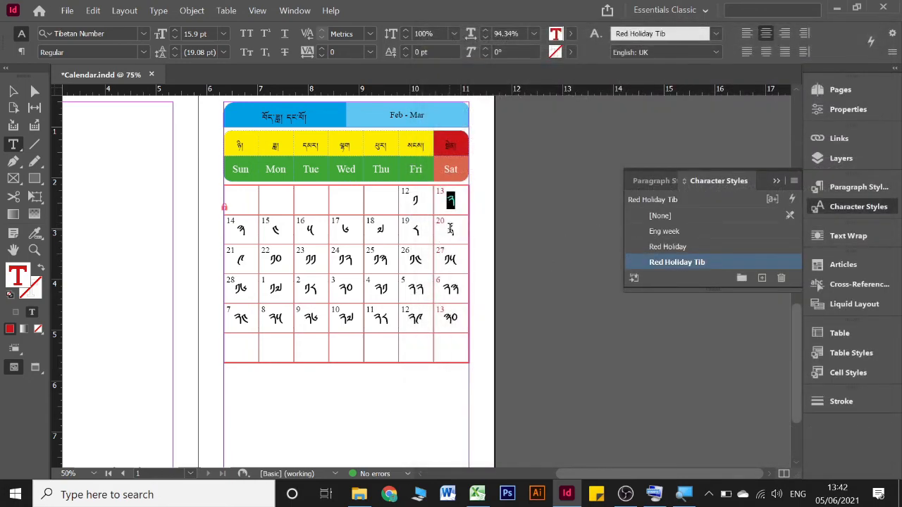
- Apply the Red Holiday Tib character style to the Tibetan dates in the second to fifth rows of the Sat column
double_click(455, 228)
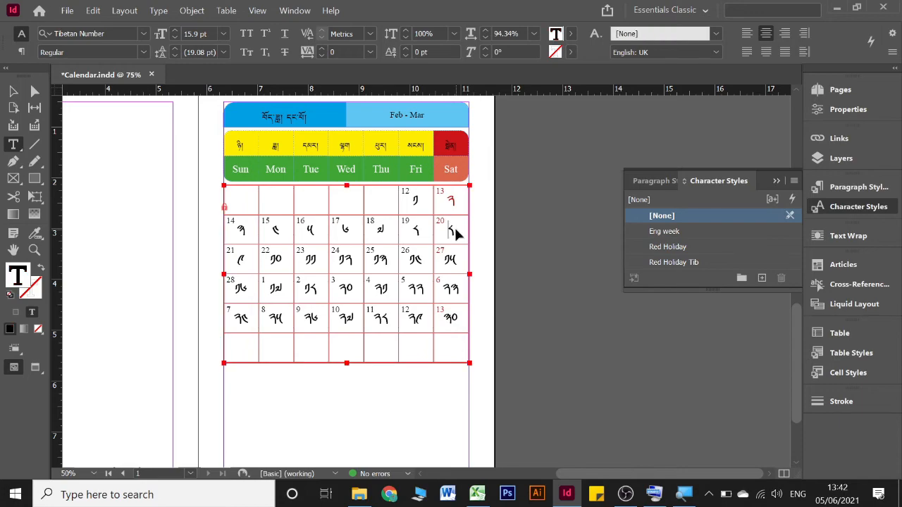
left_click(665, 262)
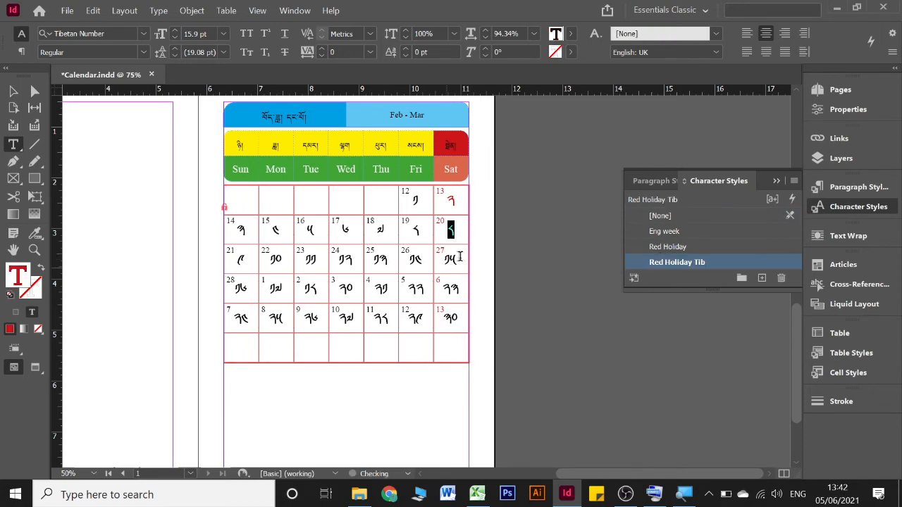
double_click(451, 259)
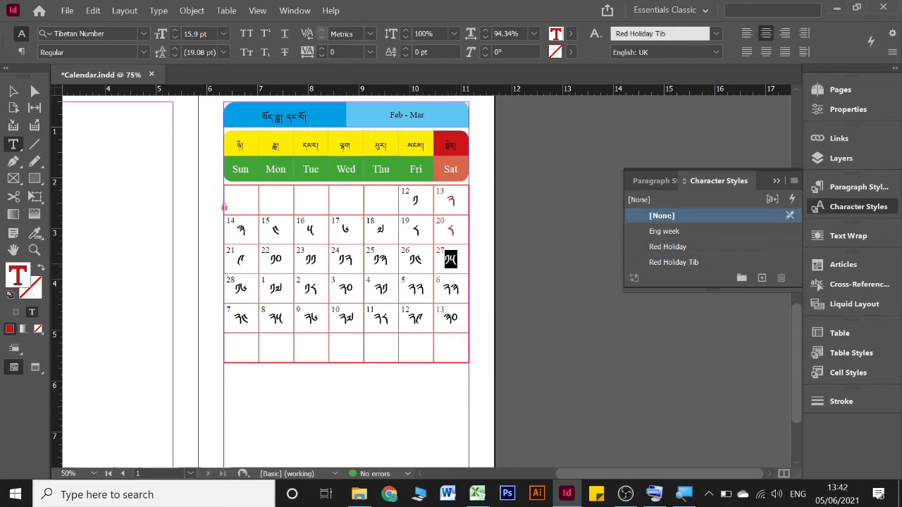
left_click(696, 261)
double_click(451, 290)
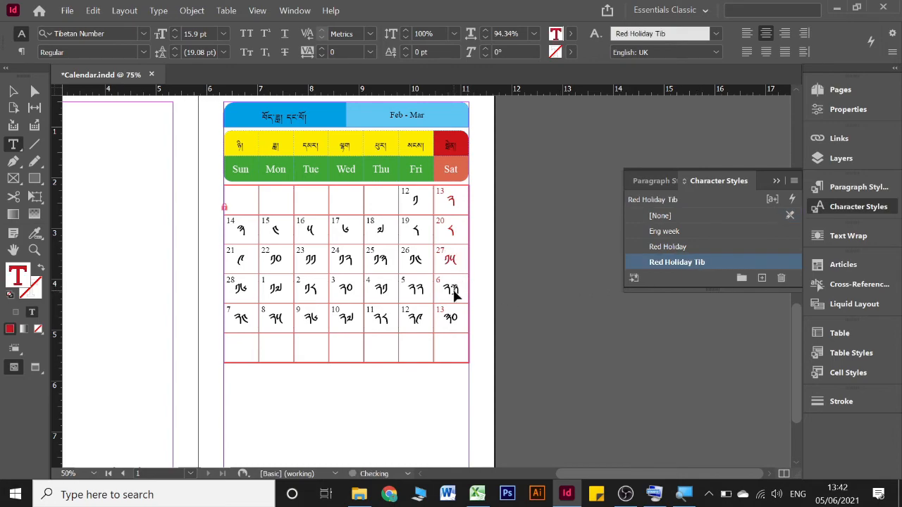
left_click(671, 262)
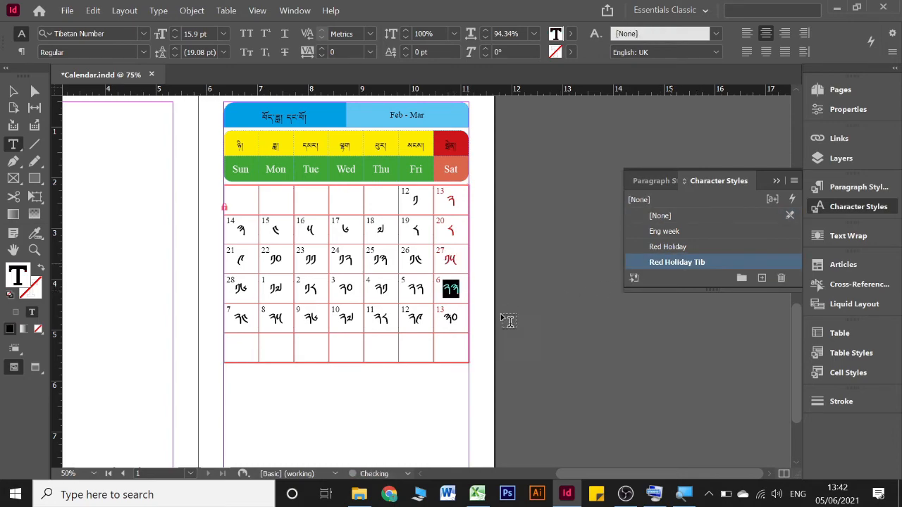
double_click(451, 318)
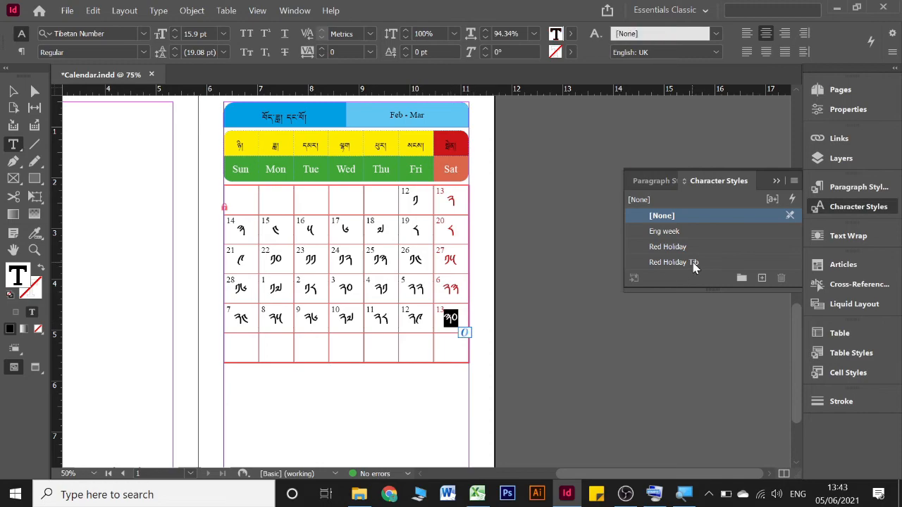
left_click(694, 262)
left_click(776, 181)
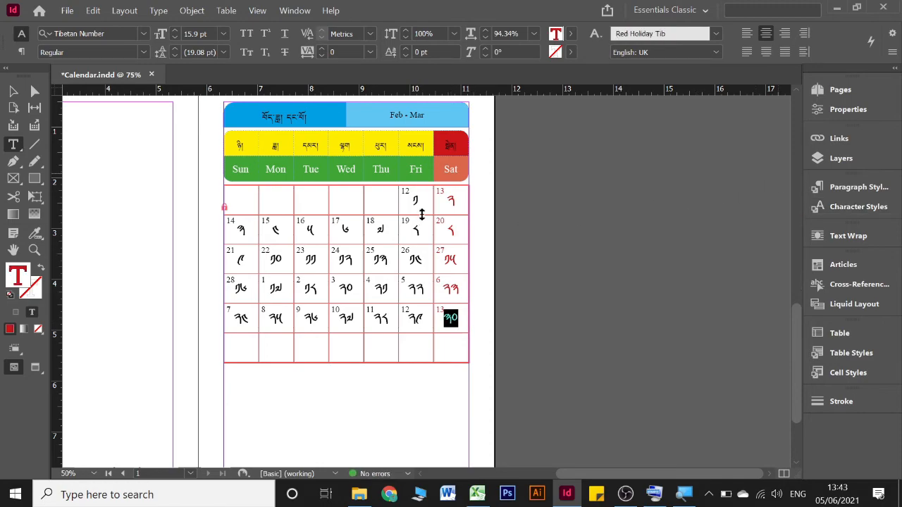
left_click(419, 234)
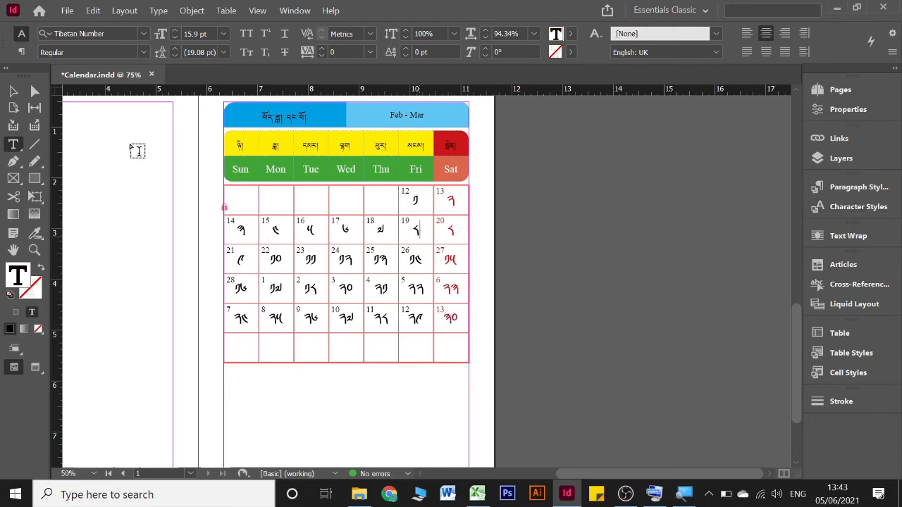
- Switch the document to Preview mode and examine the finished date grid up close, including its borders and empty last row
key("Escape")
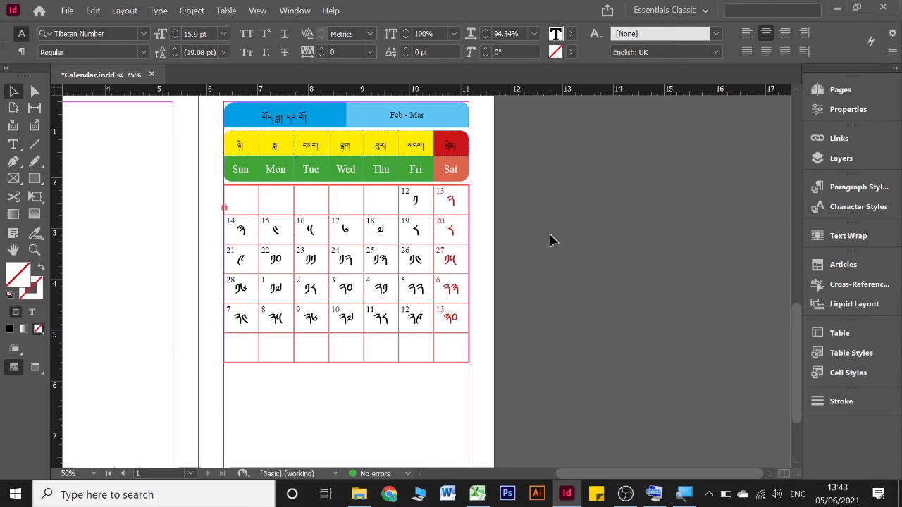
key("w")
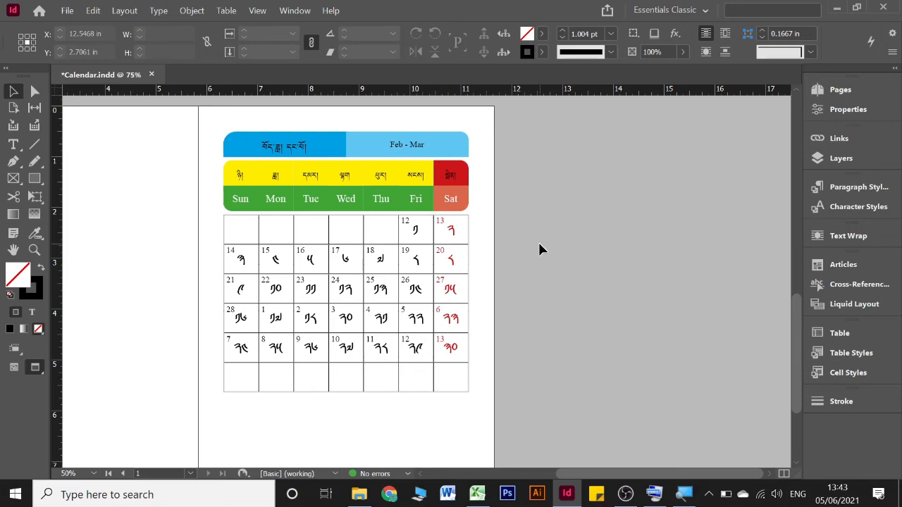
scroll(539, 245, "up", 2)
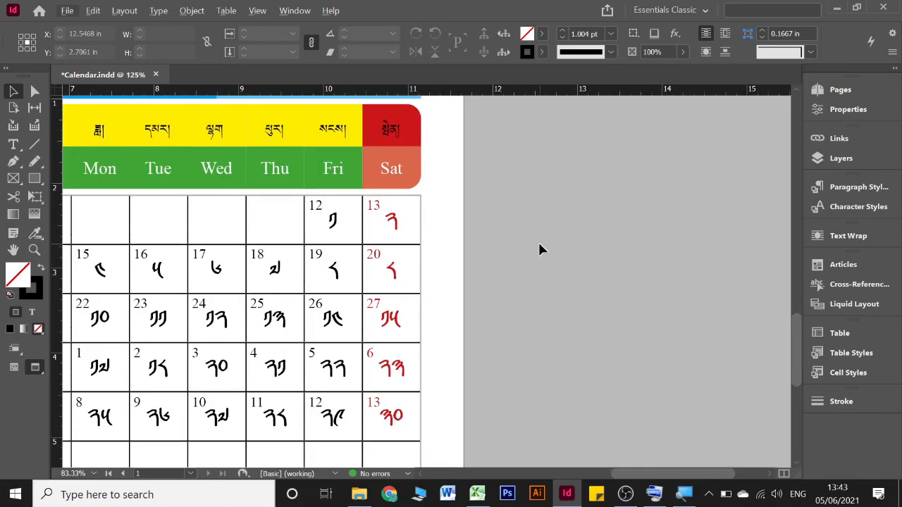
scroll(537, 241, "up", 1)
scroll(504, 219, "down", 2)
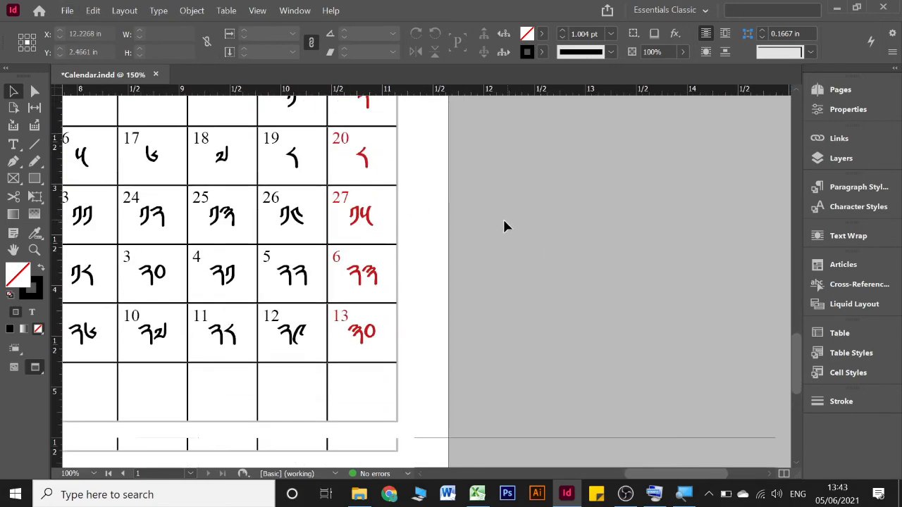
scroll(503, 225, "down", 1)
scroll(373, 286, "up", 3)
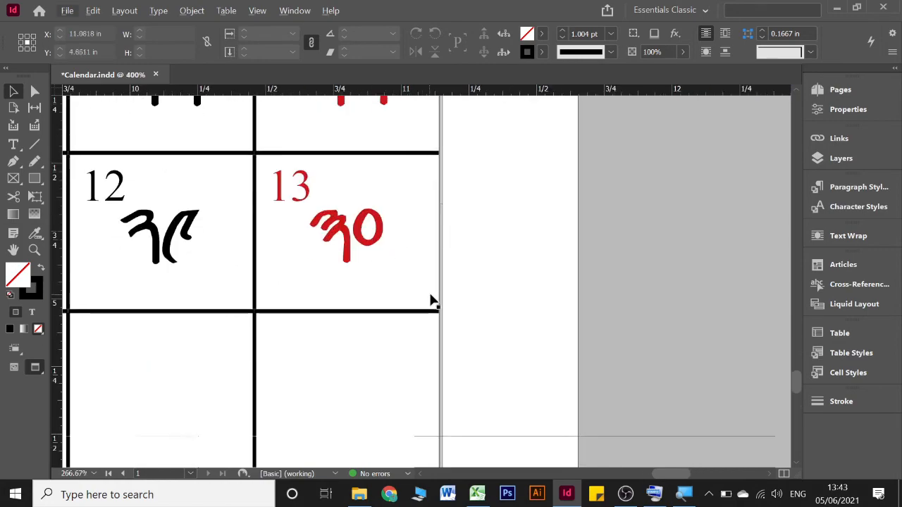
scroll(455, 303, "down", 3)
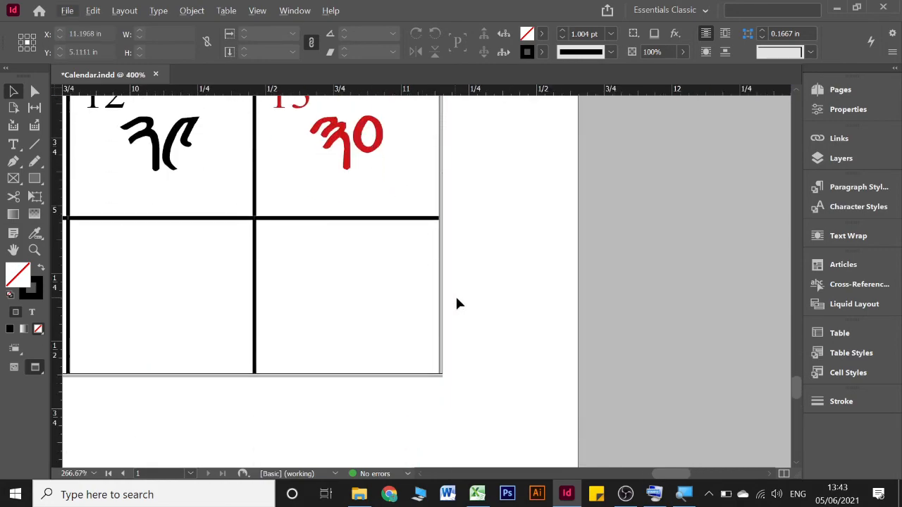
scroll(455, 303, "left", 10)
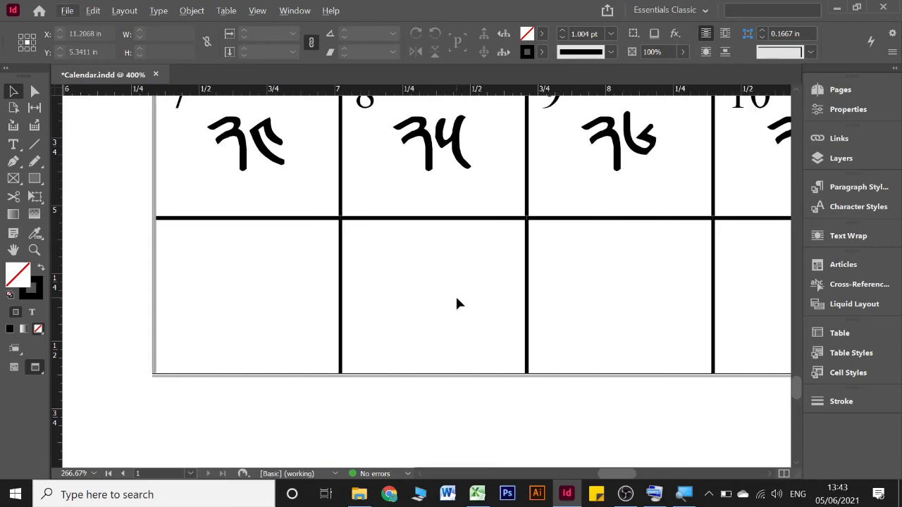
scroll(456, 298, "up", 4)
scroll(456, 299, "down", 2)
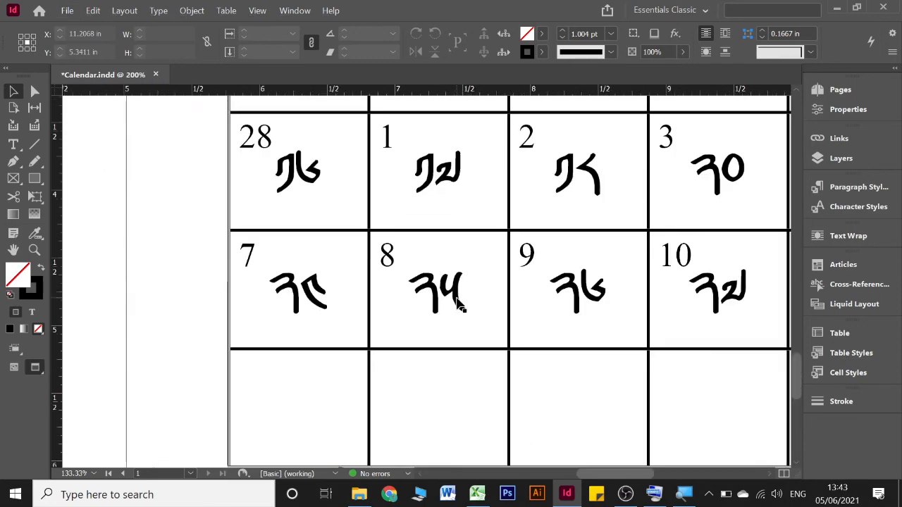
scroll(458, 303, "down", 4)
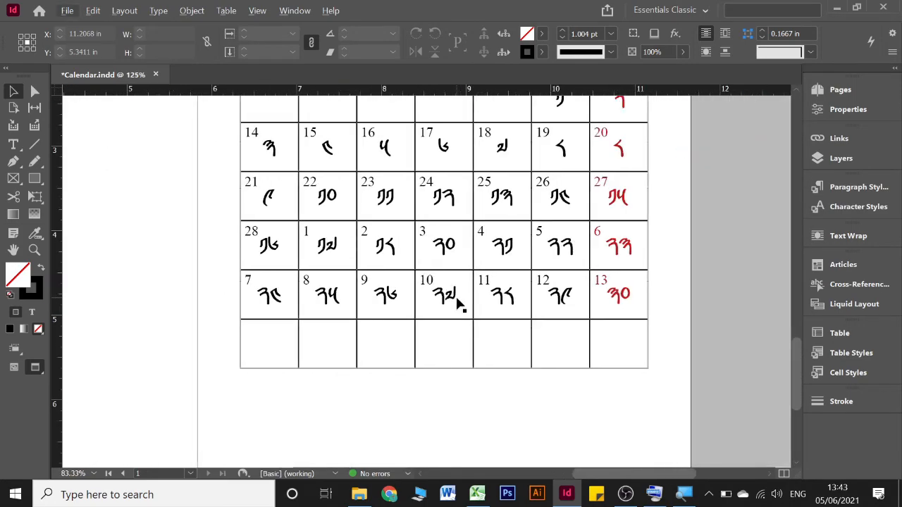
scroll(457, 303, "down", 2)
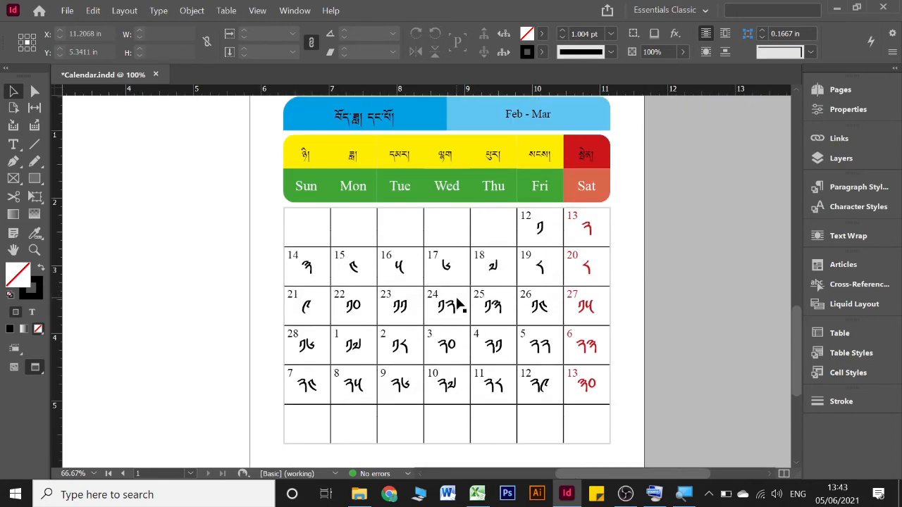
left_click(458, 304)
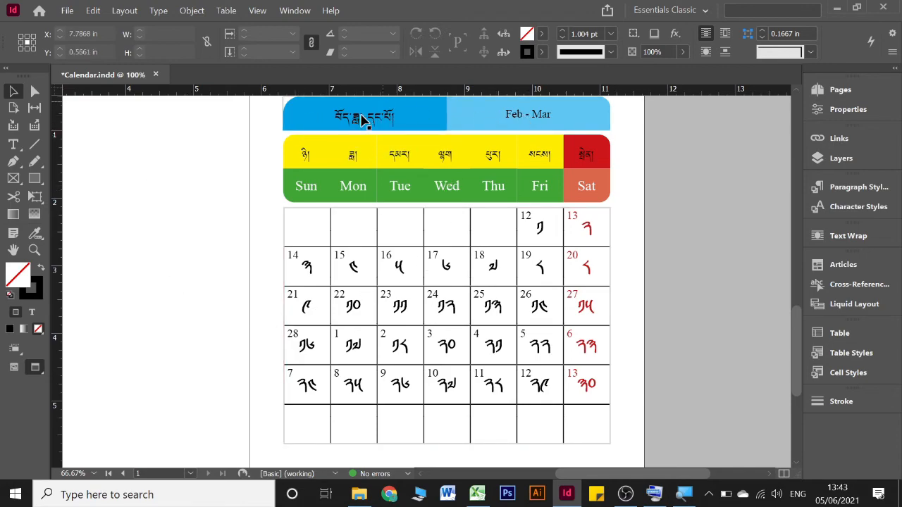
- On C-Master's right page, try resizing the Tibetan month header to about 0.87 in wide and check its effect on the calendar page
left_click(835, 90)
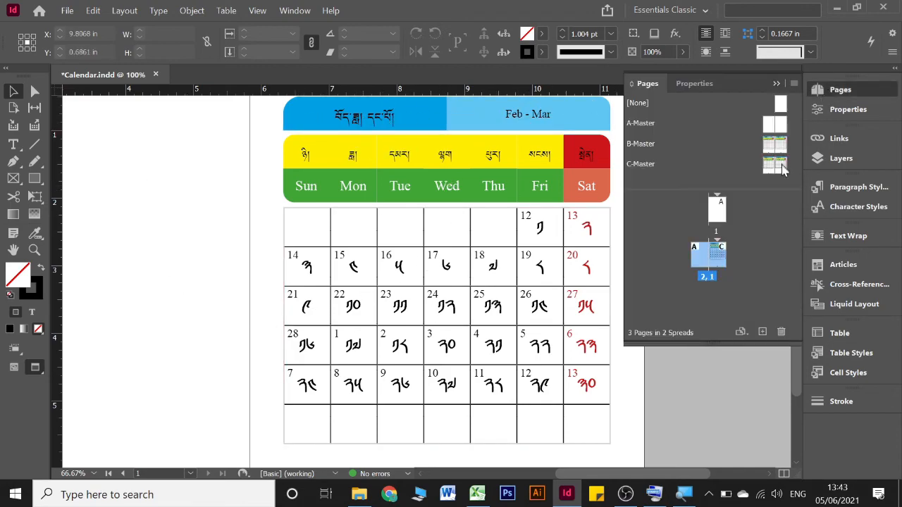
double_click(774, 166)
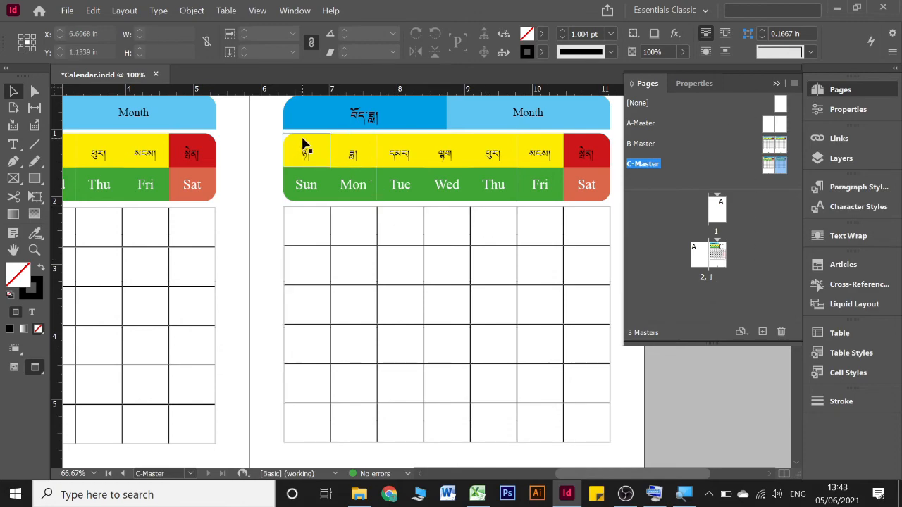
scroll(309, 128, "up", 3)
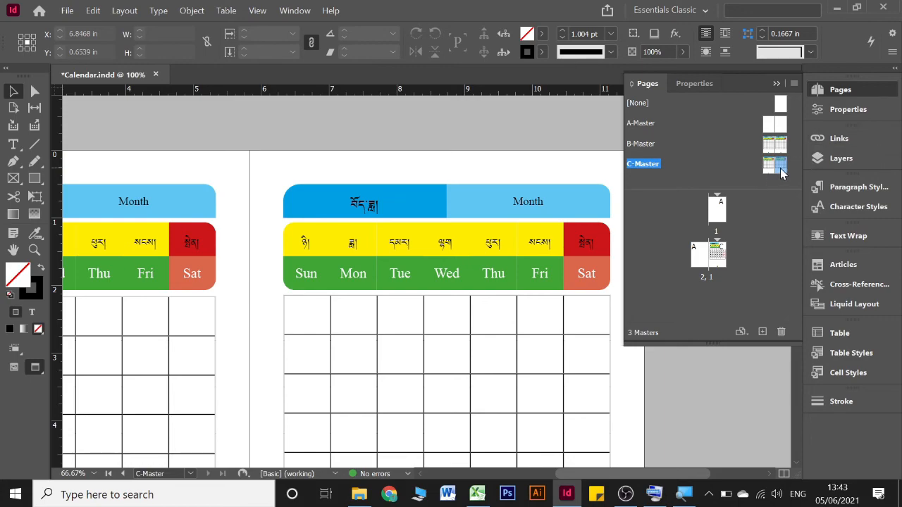
left_click(307, 203)
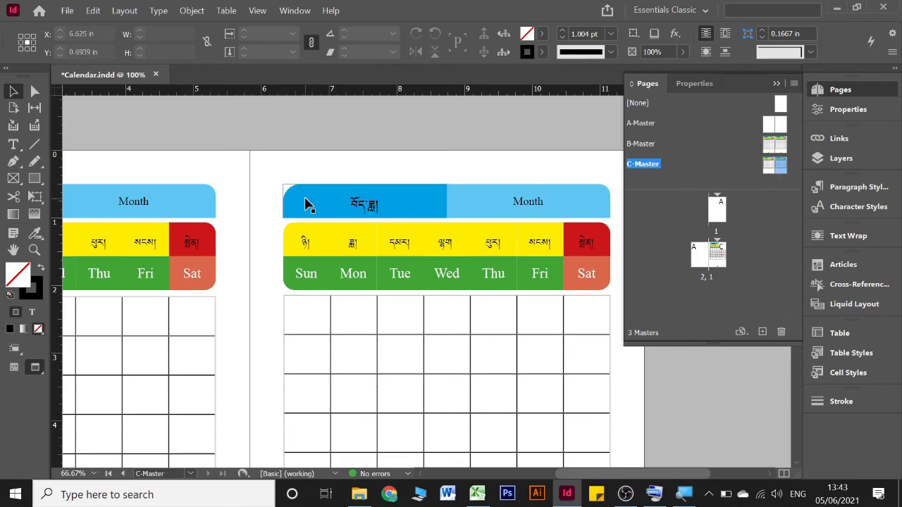
left_click_drag(283, 218, 388, 150)
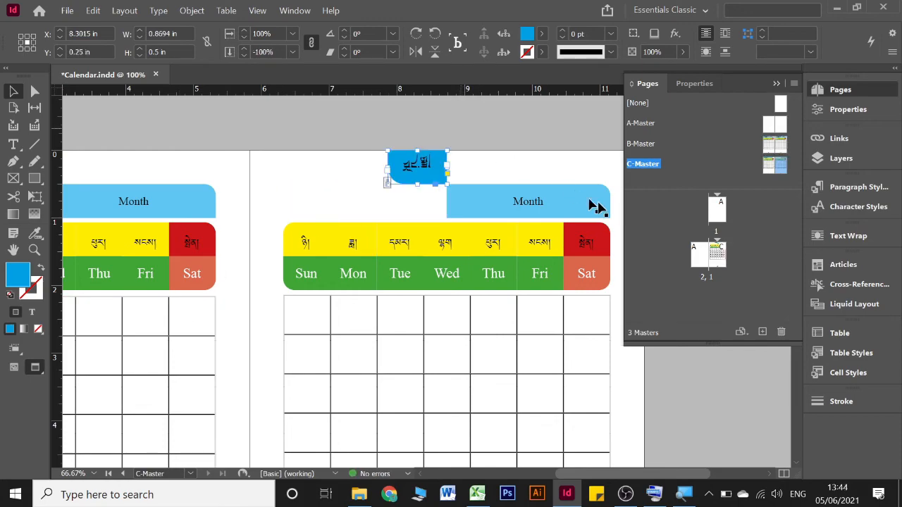
left_click_drag(642, 163, 717, 257)
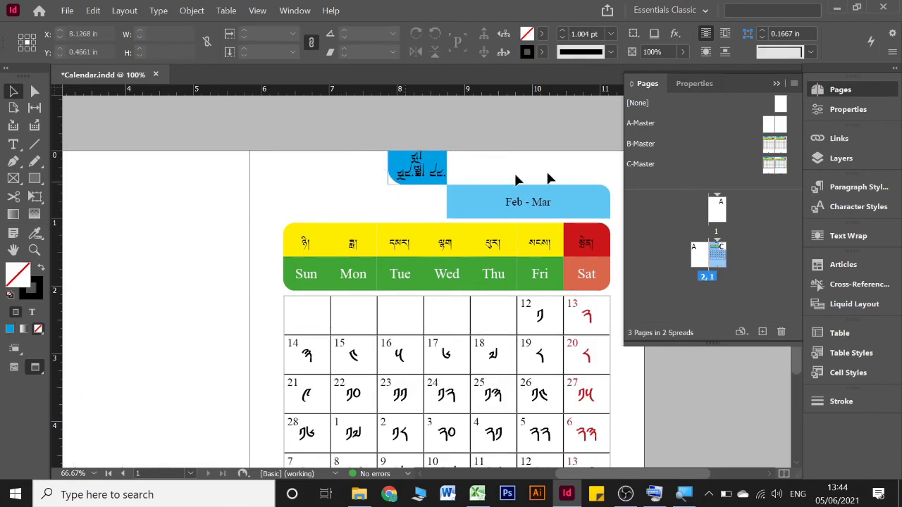
- Return to C-Master and undo the resizing of the Tibetan month header
double_click(782, 172)
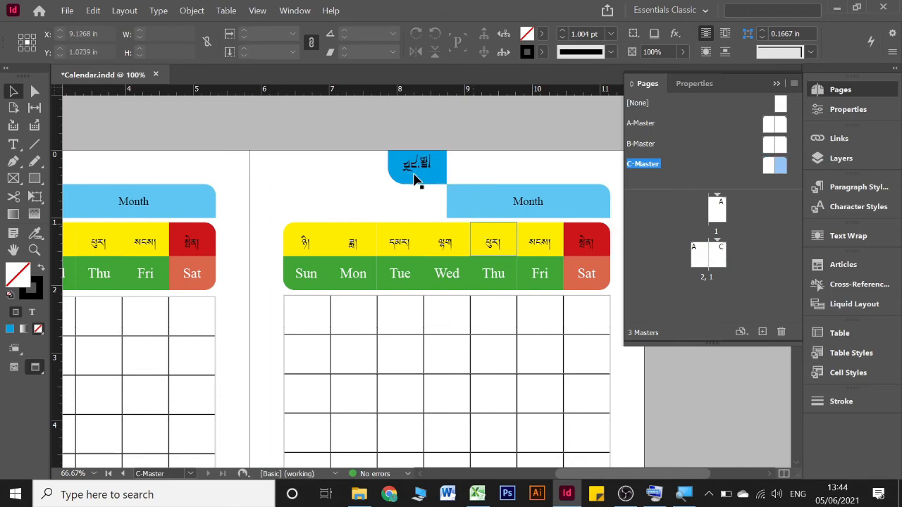
key("ctrl+z")
left_click(454, 170)
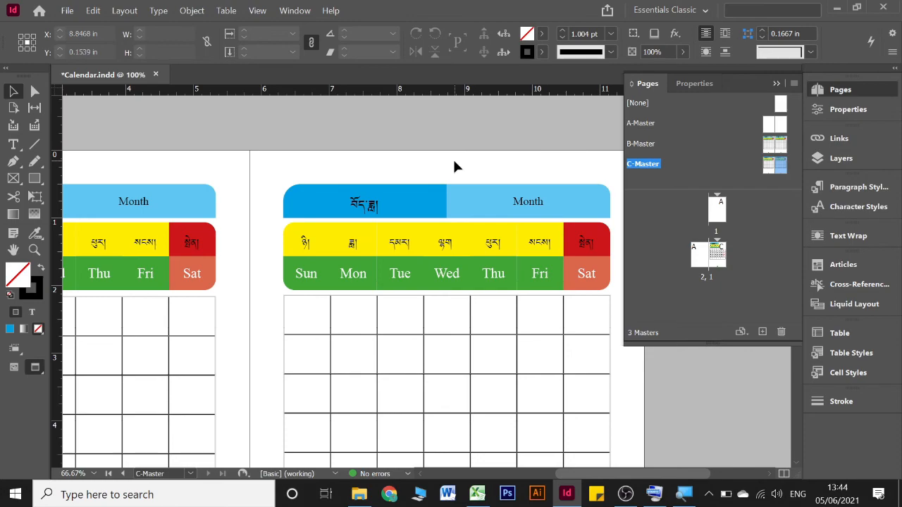
- Try shrinking the right-hand date table frame on C-Master to about 2.96 by 2.09 in and check the calendar page
scroll(454, 167, "down", 2)
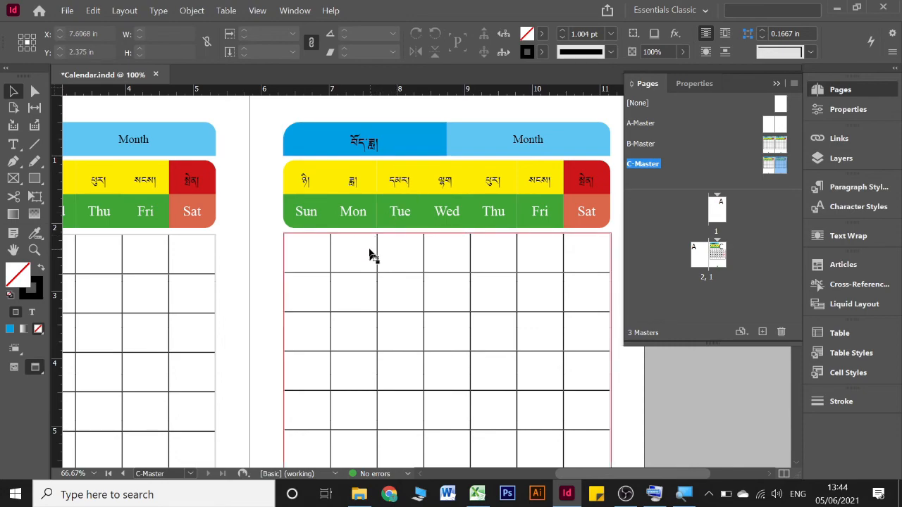
left_click(285, 240)
left_click_drag(284, 235, 411, 329)
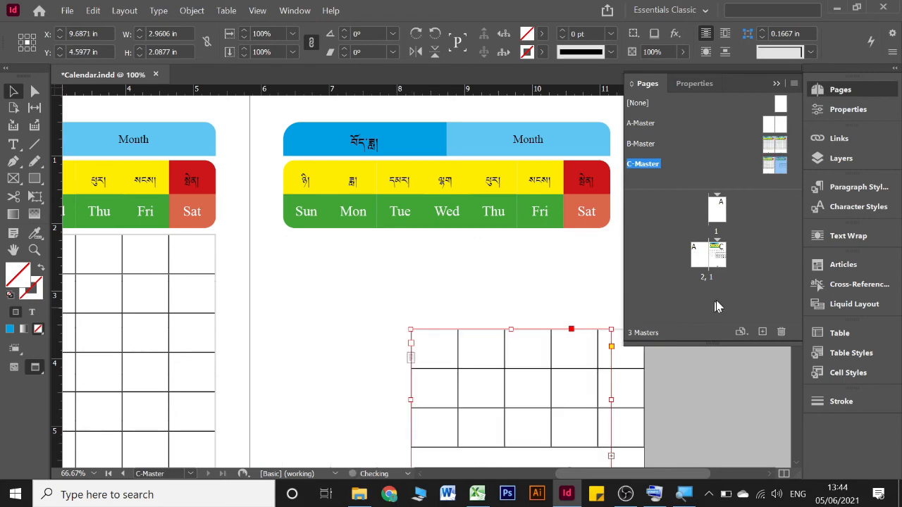
double_click(726, 262)
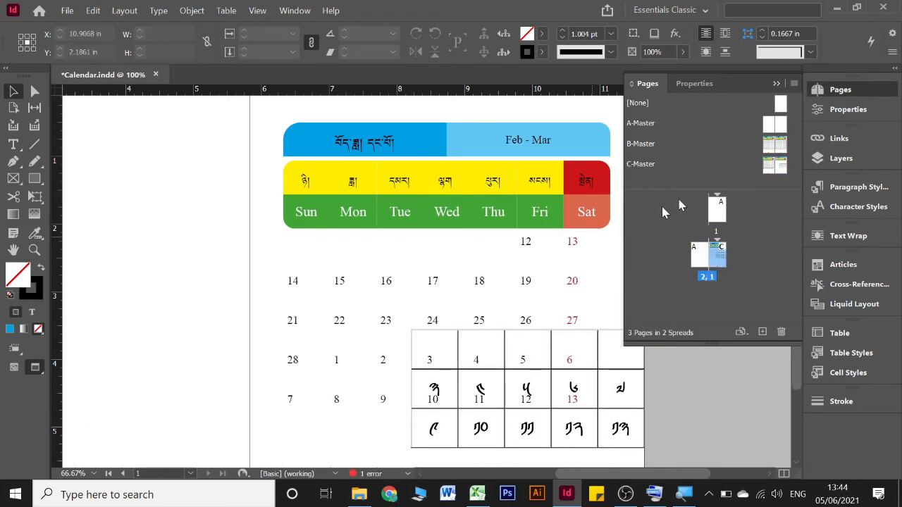
- Return to C-Master, undo the resizing of the date table frame, and deselect it
double_click(774, 164)
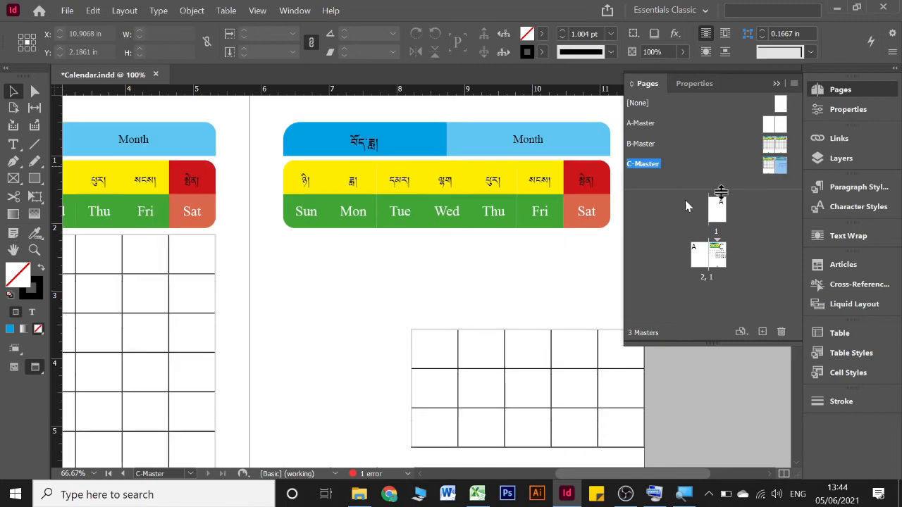
left_click(412, 286)
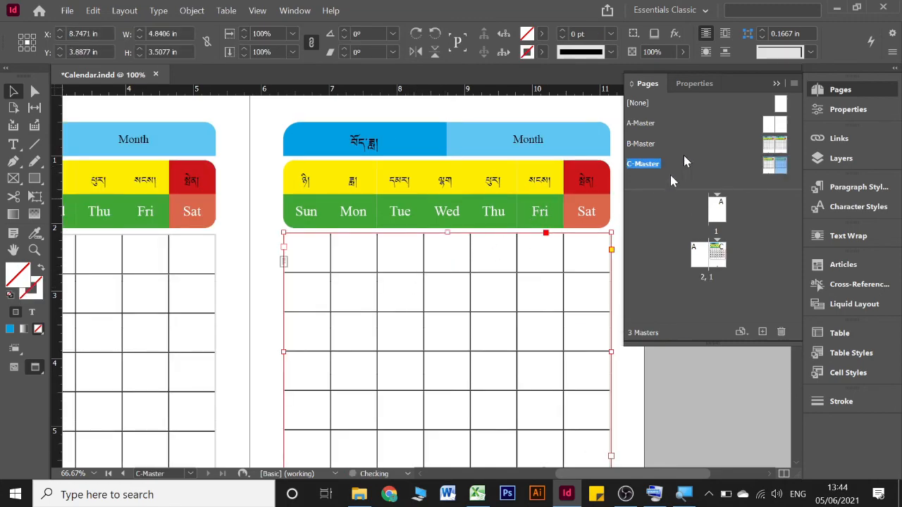
left_click(776, 83)
left_click(619, 215)
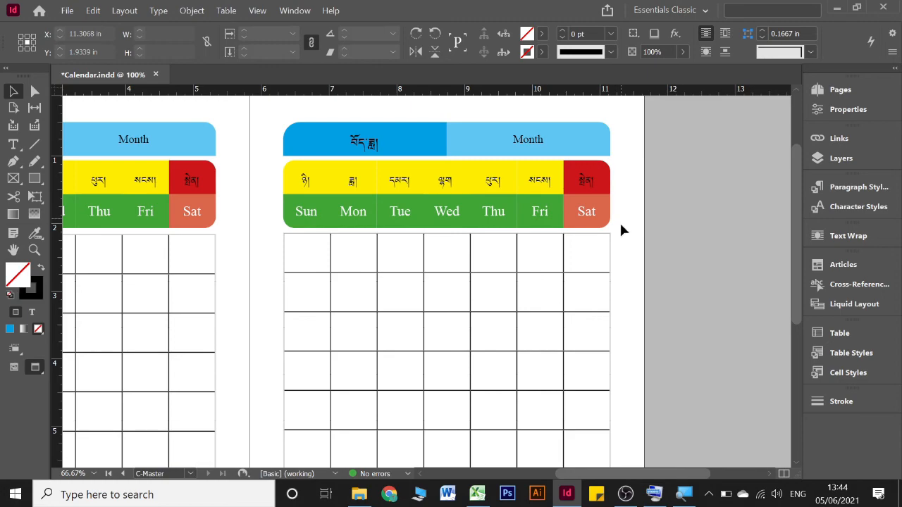
- Look over C-Master's restored layout and return to the Feb - Mar calendar page
scroll(621, 230, "down", 3)
scroll(263, 369, "up", 3)
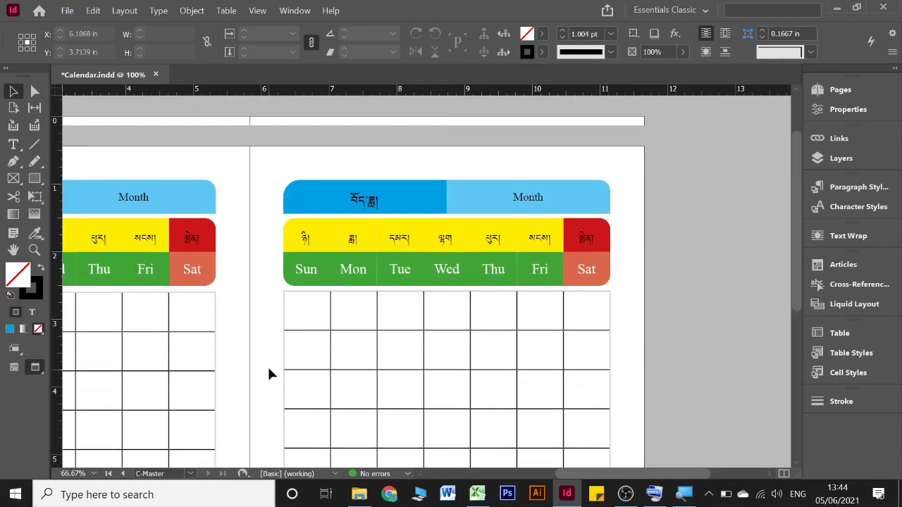
left_click(831, 90)
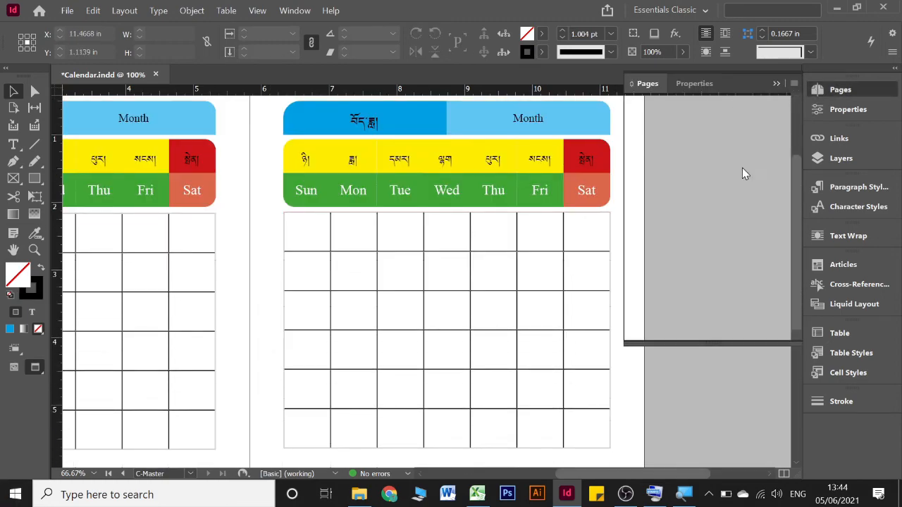
left_click_drag(717, 251, 717, 248)
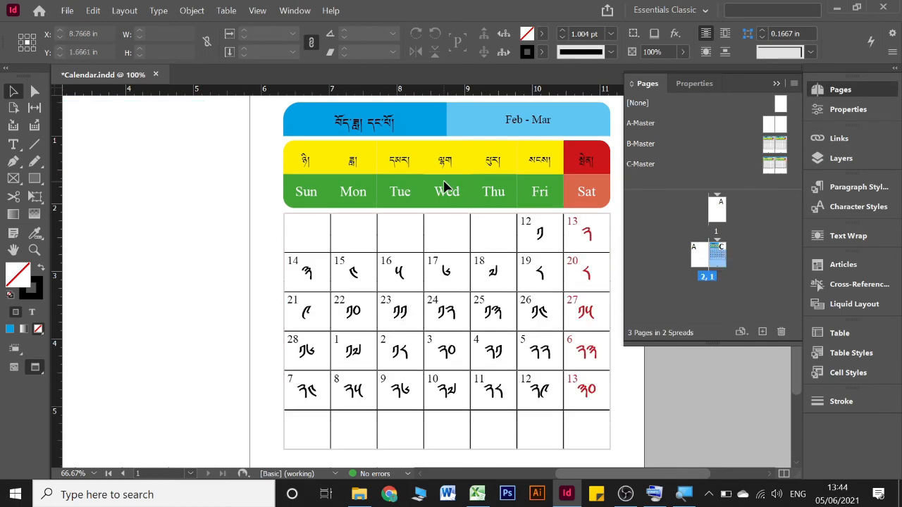
left_click(778, 84)
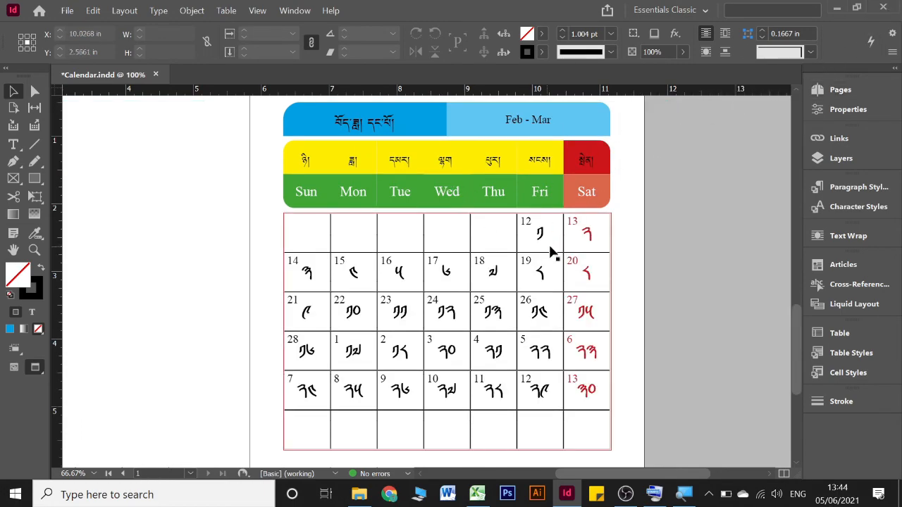
- Examine the completed Feb - Mar page from its month header down to the page number, along with the preceding page
scroll(549, 252, "down", 4)
scroll(553, 251, "down", 4)
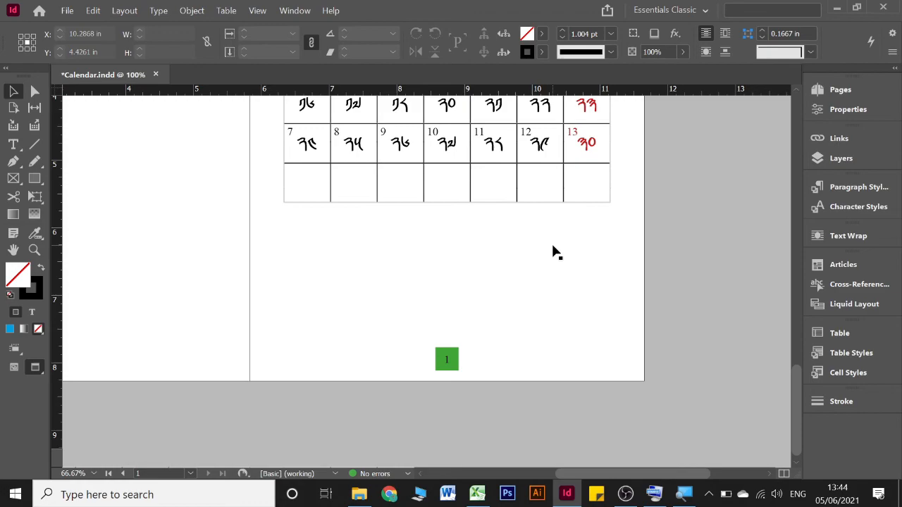
scroll(551, 240, "up", 5)
scroll(552, 239, "up", 5)
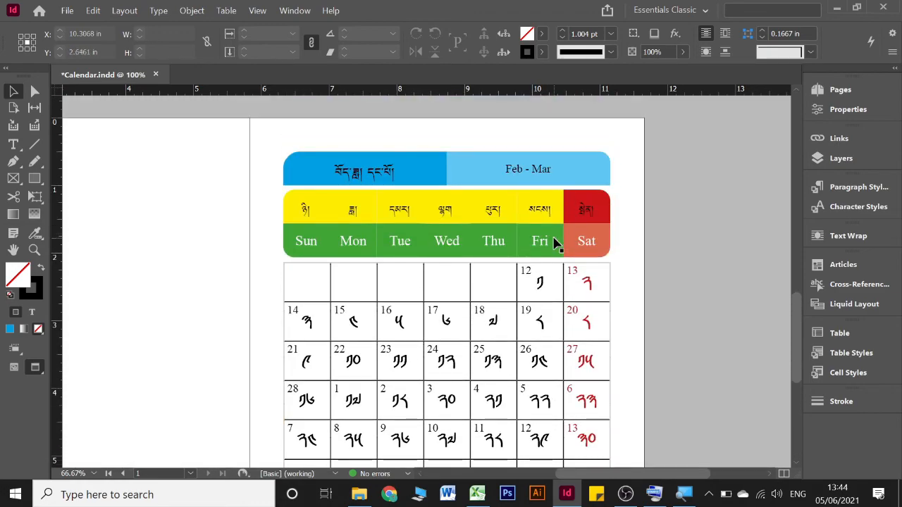
scroll(554, 242, "down", 2)
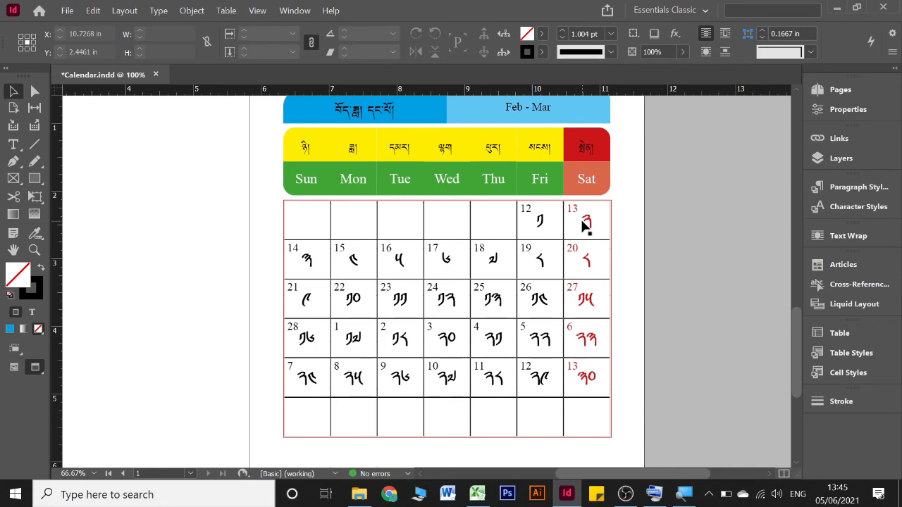
scroll(584, 225, "up", 3)
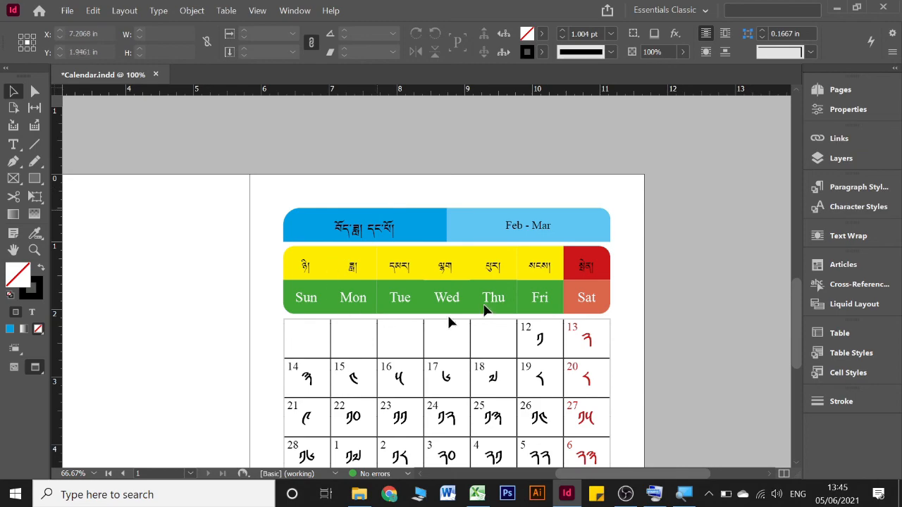
scroll(393, 264, "up", 9)
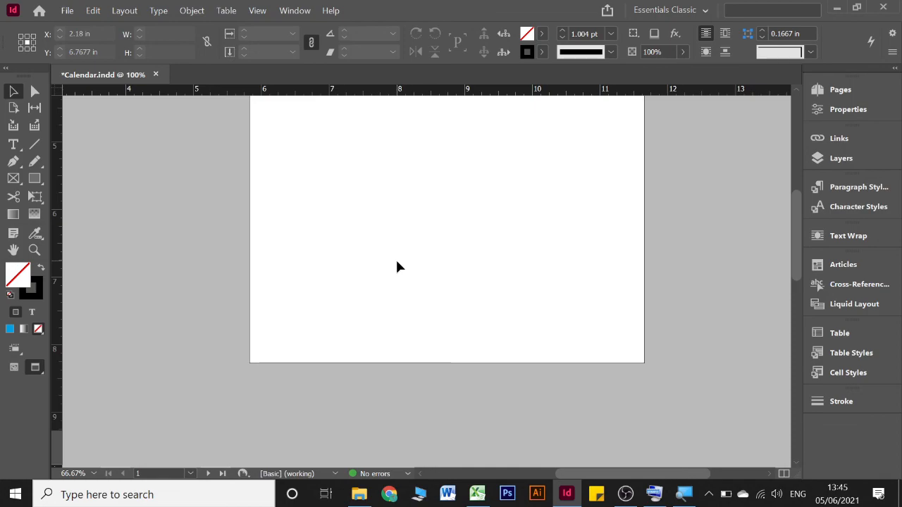
scroll(396, 264, "down", 11)
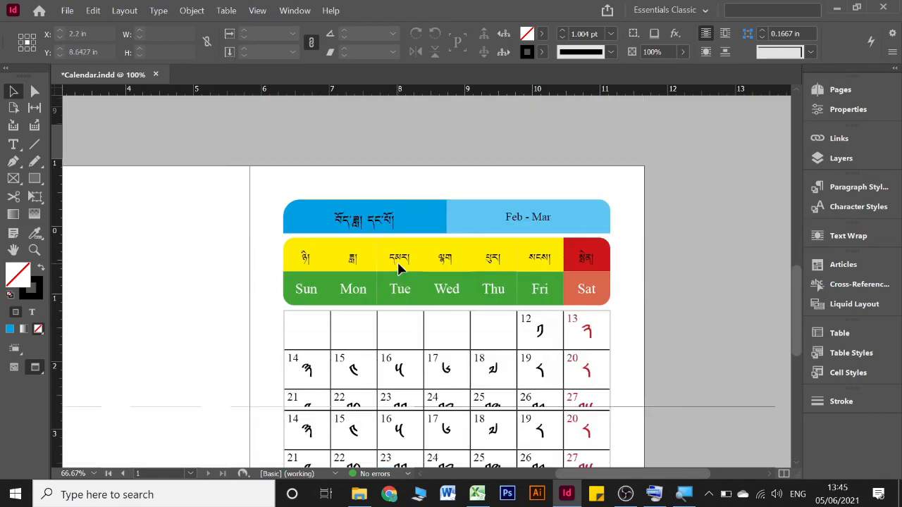
- Review the Feb - Mar page's bilingual month and weekday headers against the date grid, including the red Saturday column
left_click(398, 270)
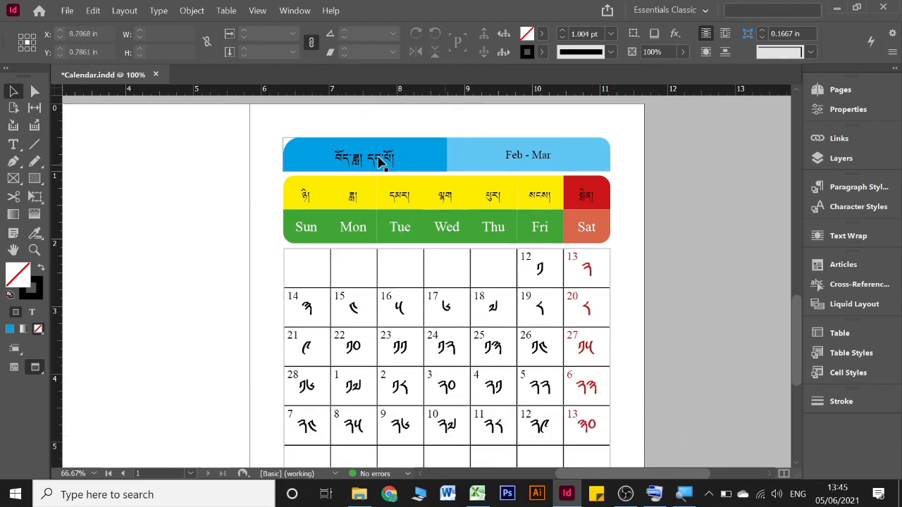
scroll(543, 220, "down", 2)
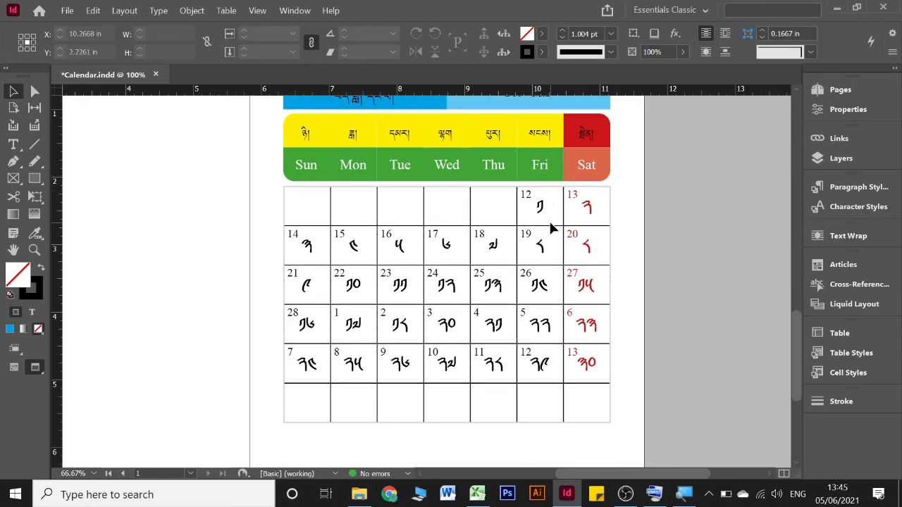
scroll(543, 220, "up", 2)
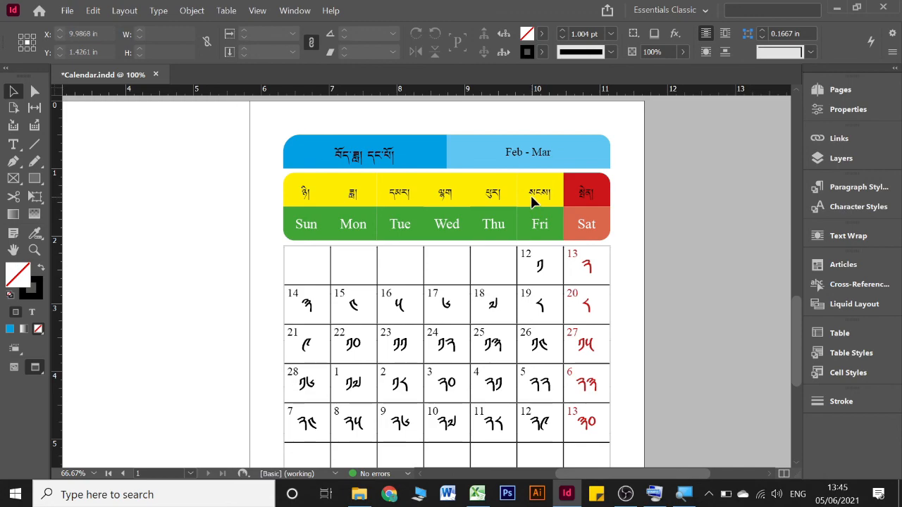
scroll(532, 202, "down", 3)
scroll(532, 203, "down", 2)
scroll(532, 203, "up", 6)
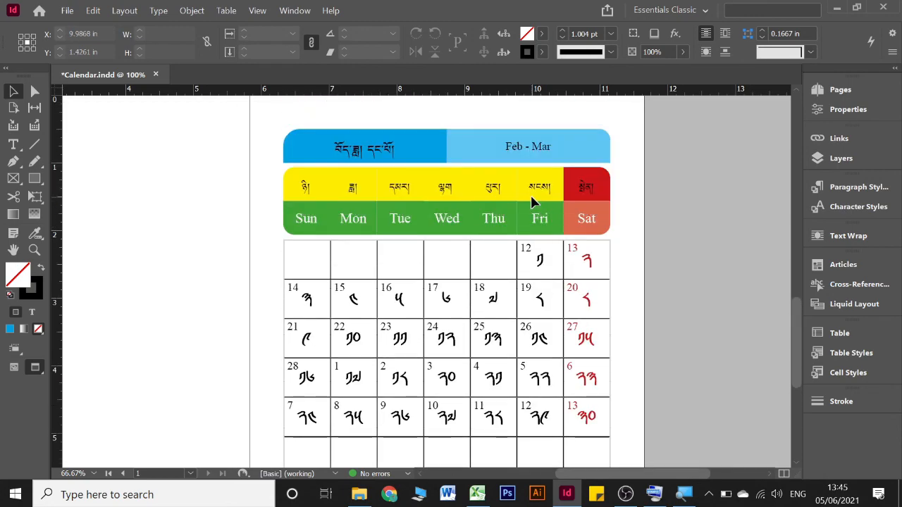
scroll(531, 200, "down", 3)
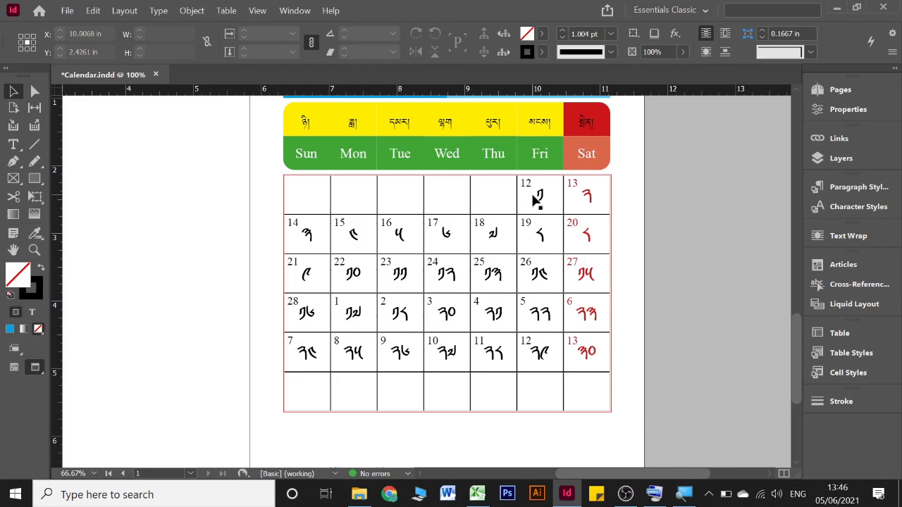
scroll(533, 195, "up", 3)
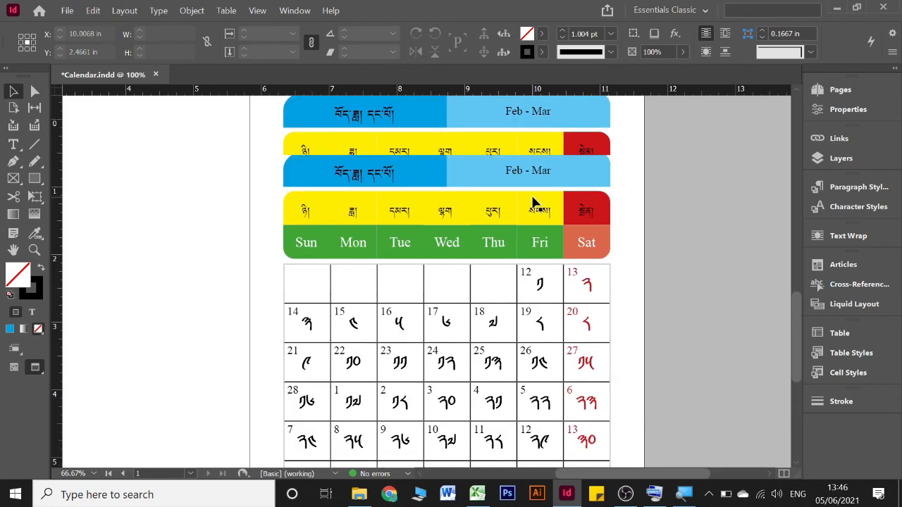